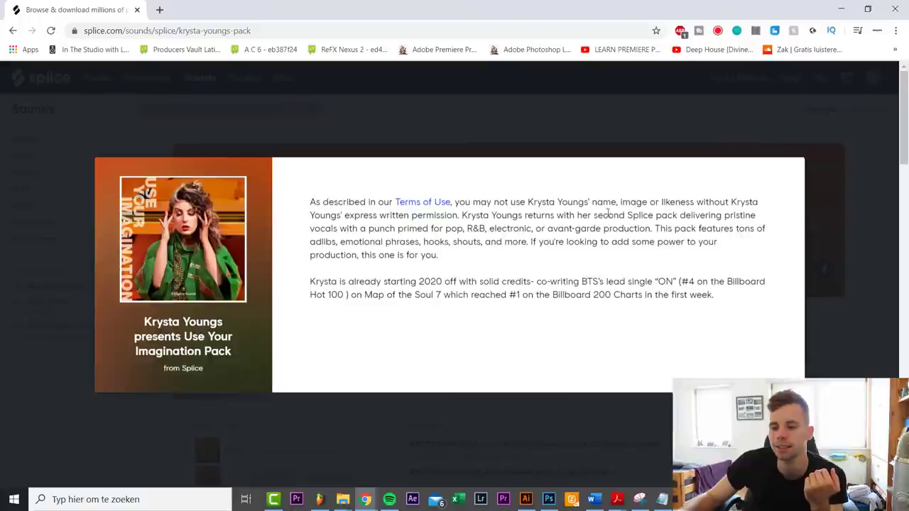
# - Close the pack description, preview the pack's vocal samples and download KRYSTAYOUNGS_135_vocal_hook_cigarette_wet_Gmin.wav
pyautogui.click(679, 151)
pyautogui.scroll(-3, 606, 250)
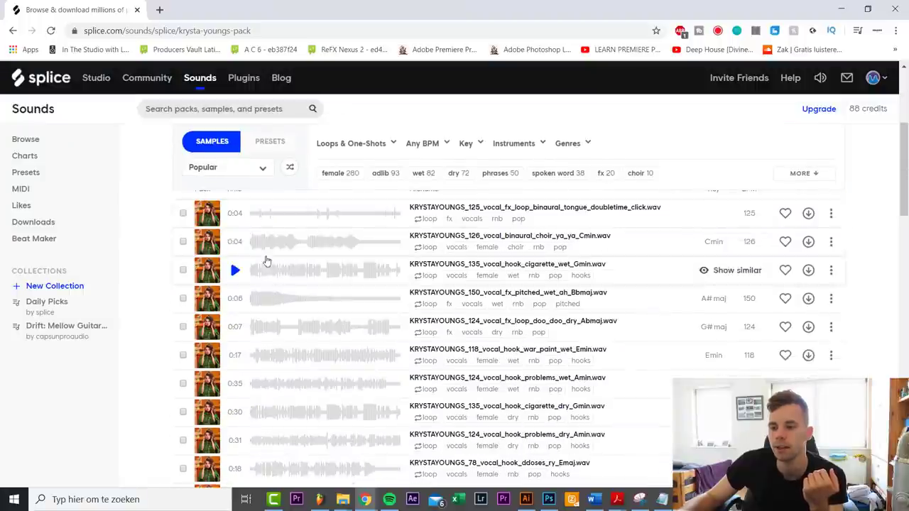
pyautogui.click(234, 243)
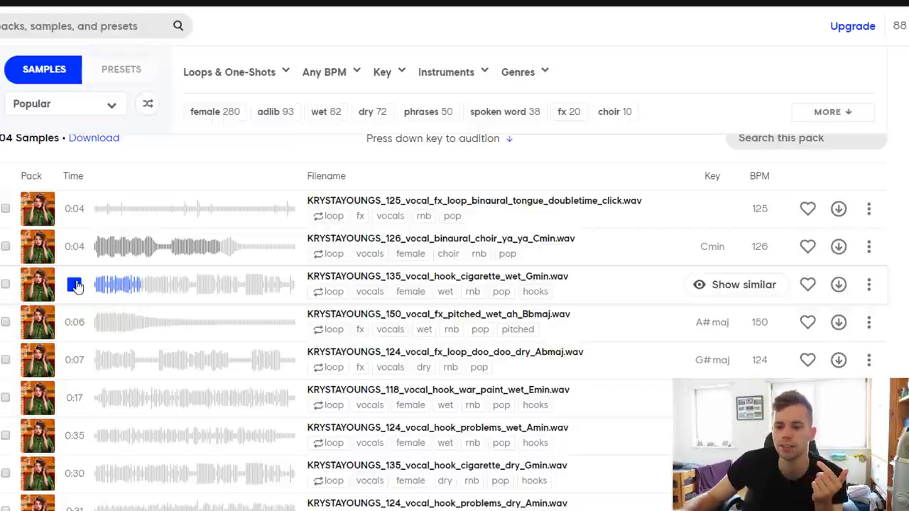
pyautogui.click(75, 285)
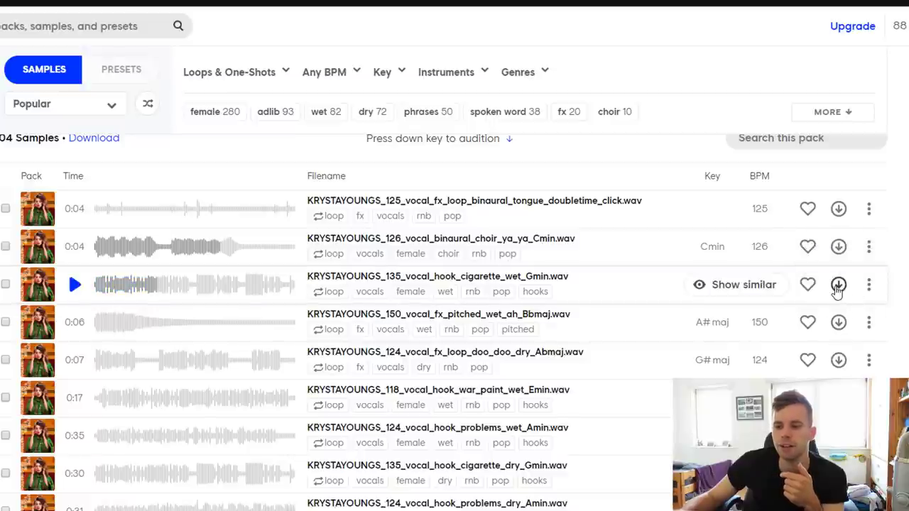
# - Audition the doo_doo, war_paint and problems vocal loops in the pack
pyautogui.click(73, 360)
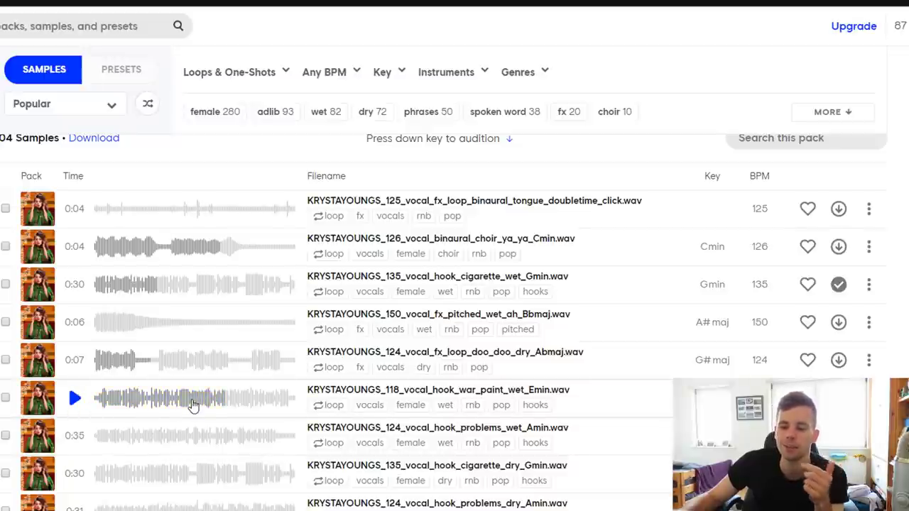
pyautogui.scroll(-2, 76, 370)
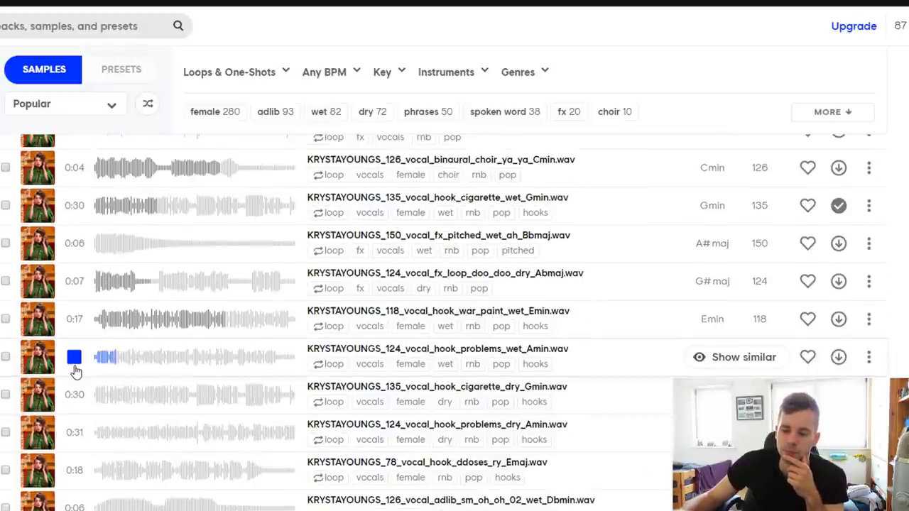
pyautogui.scroll(3, 76, 371)
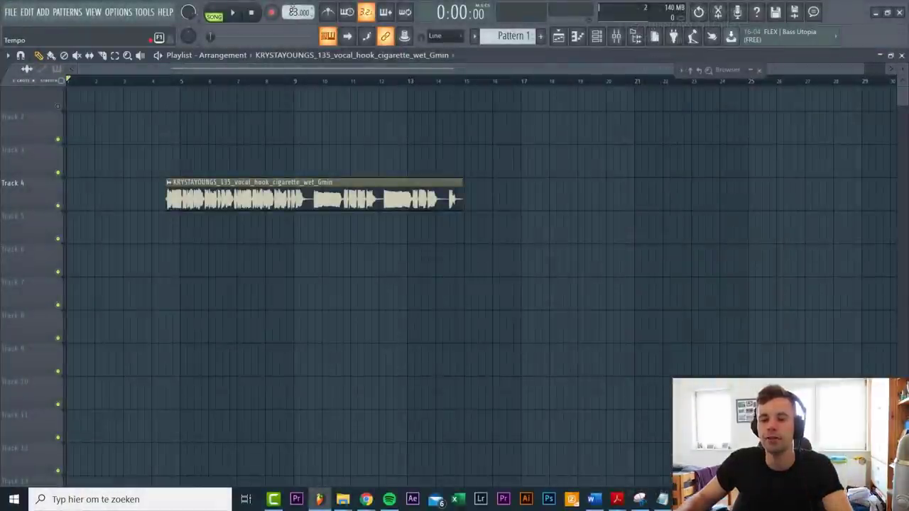
# - In FL Studio, set the project tempo to 125 BPM and move the cigarette vocal clip to bar 5
pyautogui.moveTo(298, 12); pyautogui.dragTo(298, 0)
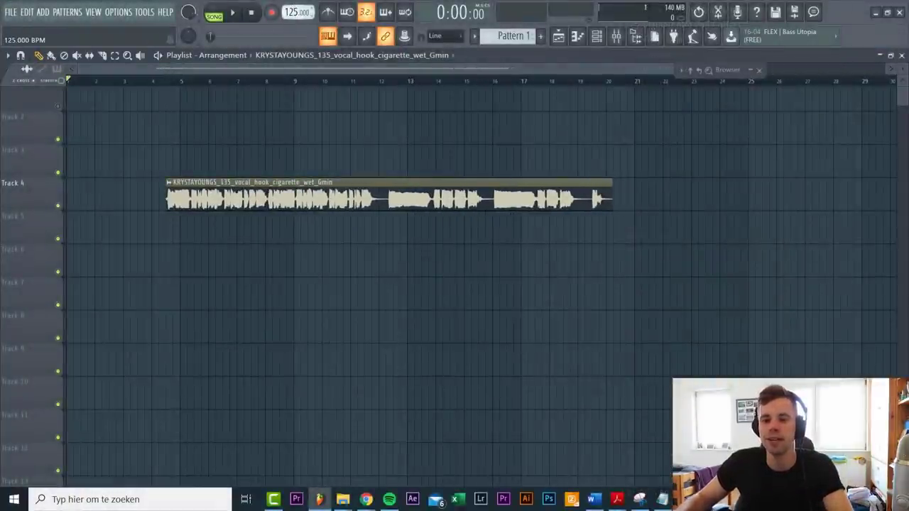
pyautogui.moveTo(231, 182); pyautogui.dragTo(211, 189)
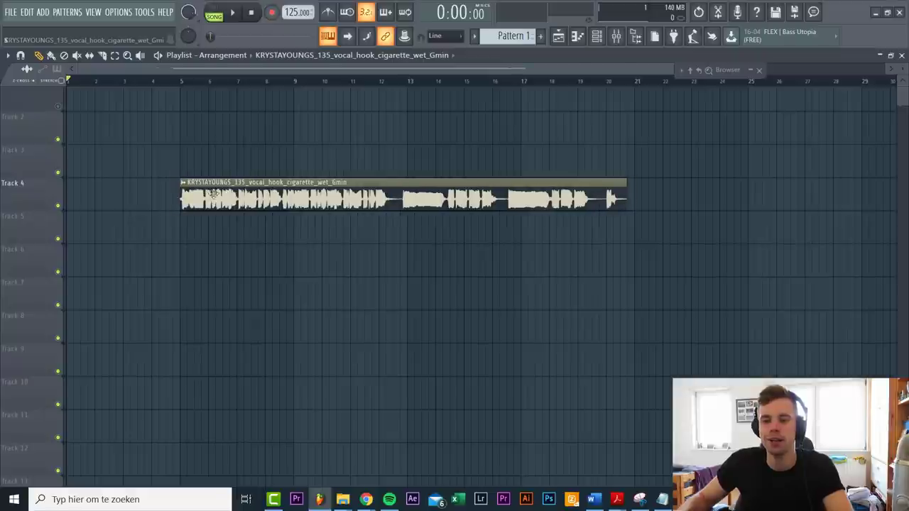
# - Fit the vocal clip to the project tempo by entering 135 BPM as its original tempo
pyautogui.click(183, 183)
pyautogui.click(284, 245)
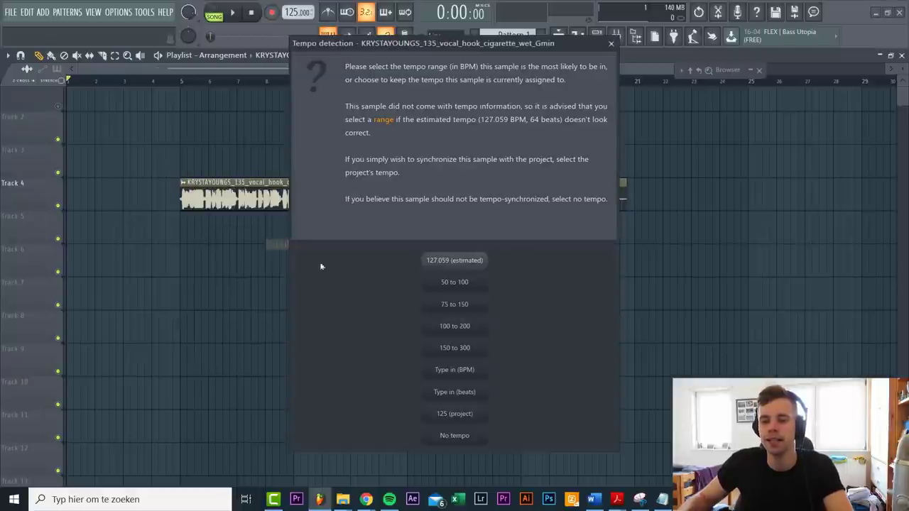
pyautogui.click(462, 370)
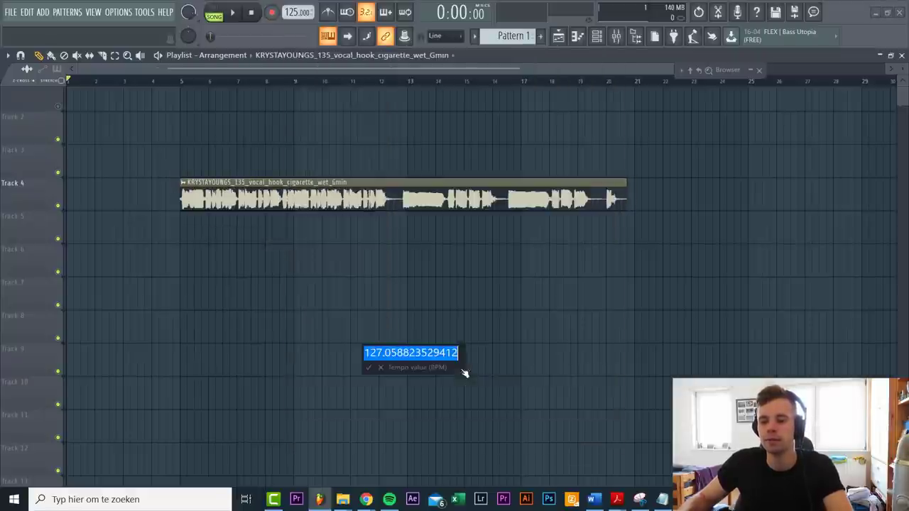
pyautogui.write('135')
pyautogui.press('Return')
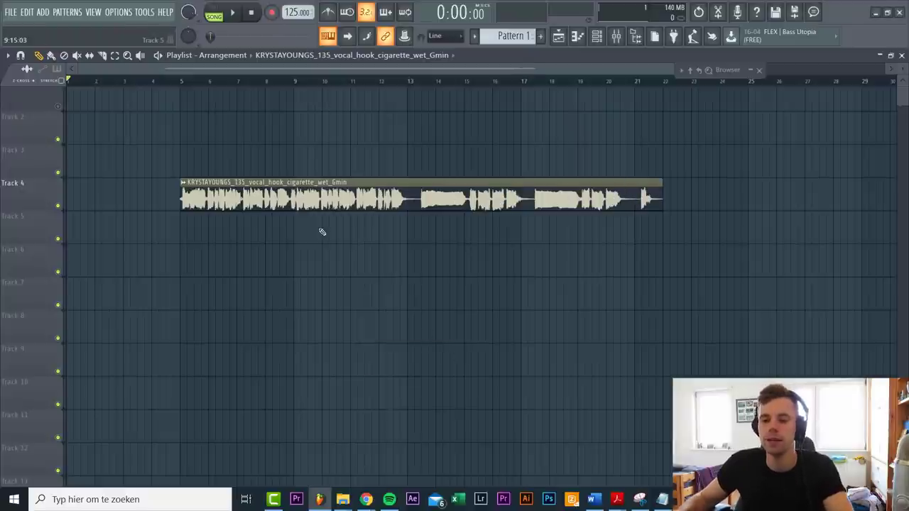
# - Move the vocal clip to bar 1 and play it from the start
pyautogui.moveTo(206, 181); pyautogui.dragTo(92, 181)
pyautogui.press('space')
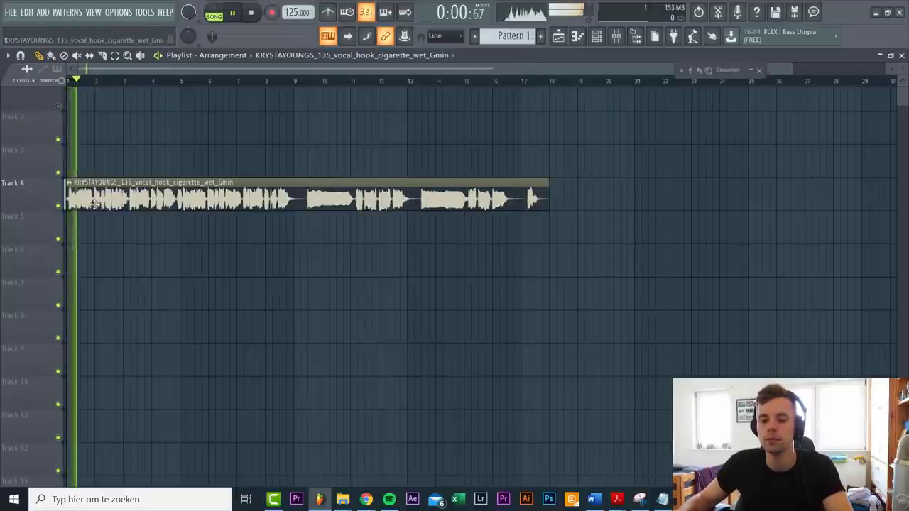
pyautogui.press('space')
pyautogui.press('space')
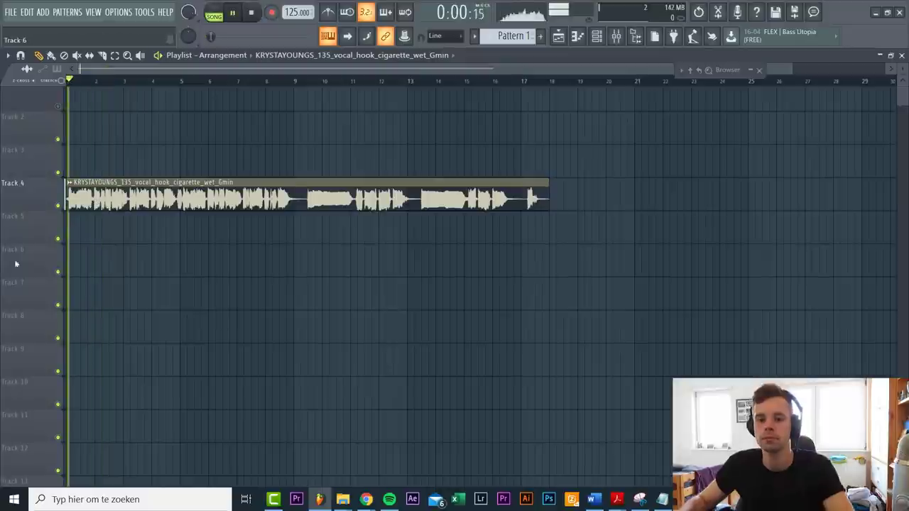
pyautogui.scroll(2, 105, 254)
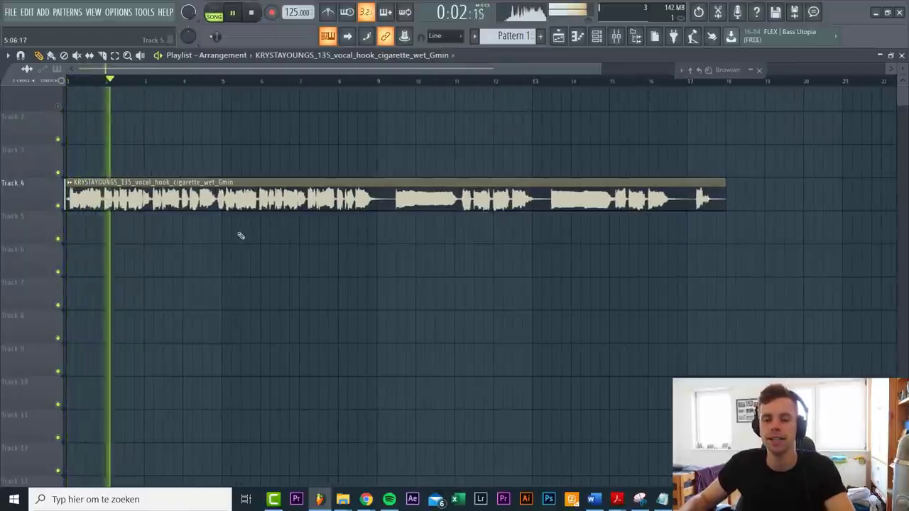
# - On the vocal clip's mixer track, move FabFilter Pro-R to effect slot 3 and lower its mix to about 20%
pyautogui.doubleClick(240, 202)
pyautogui.moveTo(294, 269); pyautogui.dragTo(294, 275)
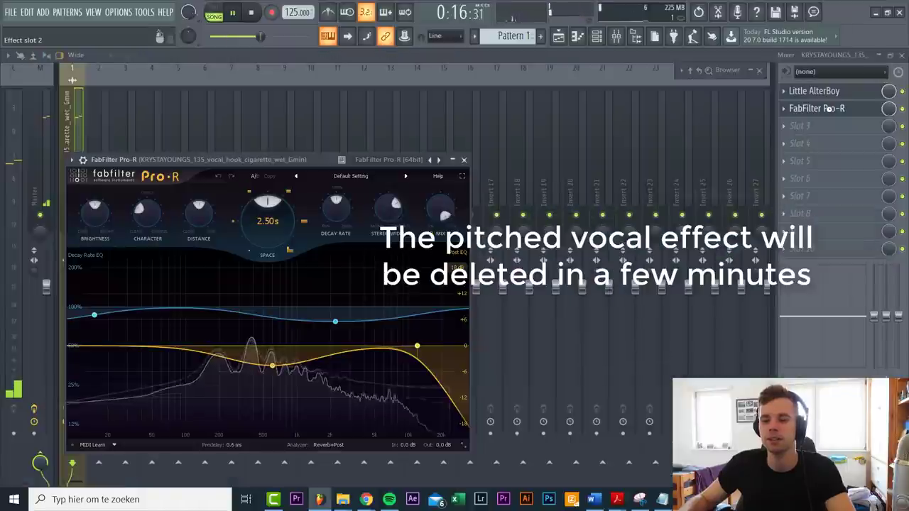
pyautogui.moveTo(829, 109); pyautogui.dragTo(828, 126)
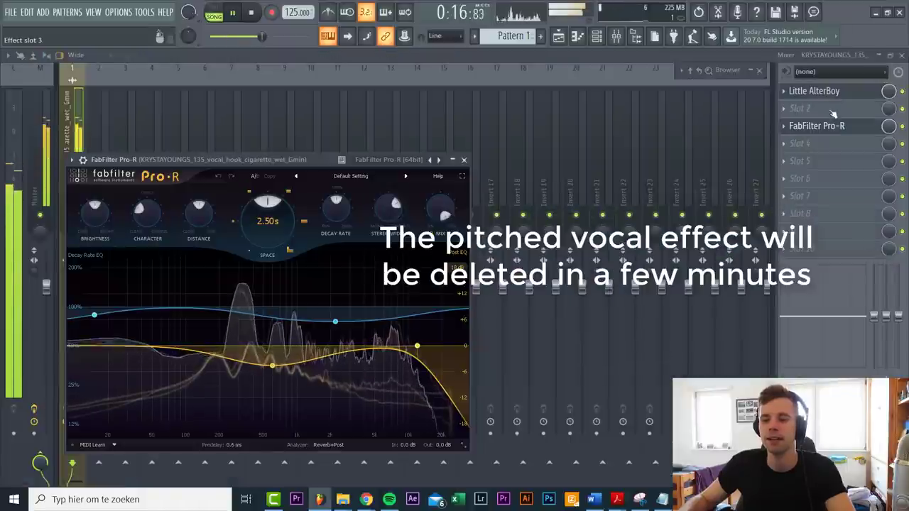
pyautogui.moveTo(408, 284); pyautogui.dragTo(438, 223)
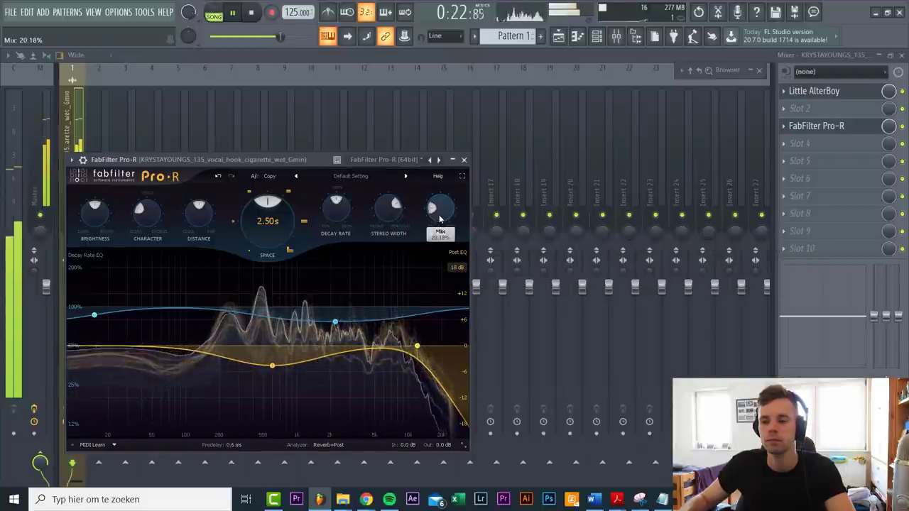
# - Add H-Delay Stereo to effect slot 4 of the vocal track and set its delay time to 1/4
pyautogui.click(844, 143)
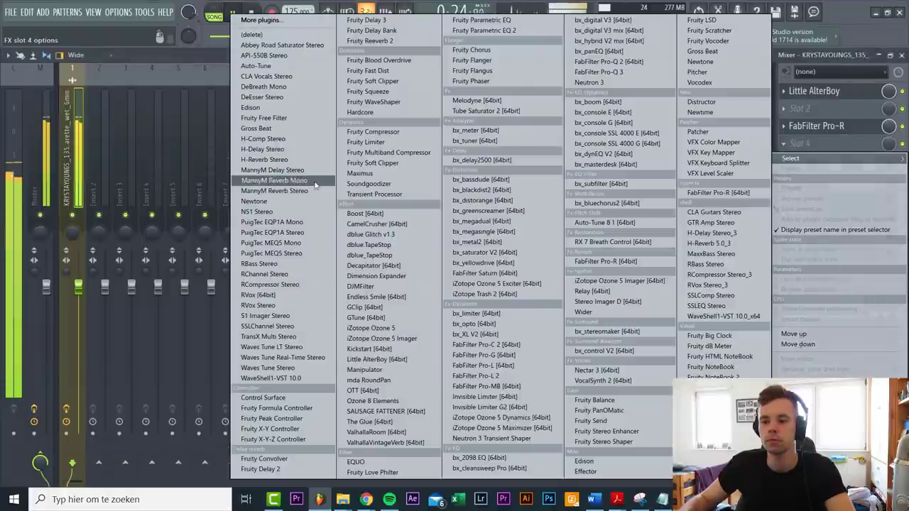
pyautogui.click(289, 149)
pyautogui.moveTo(325, 171); pyautogui.dragTo(327, 166)
pyautogui.moveTo(248, 227); pyautogui.dragTo(248, 221)
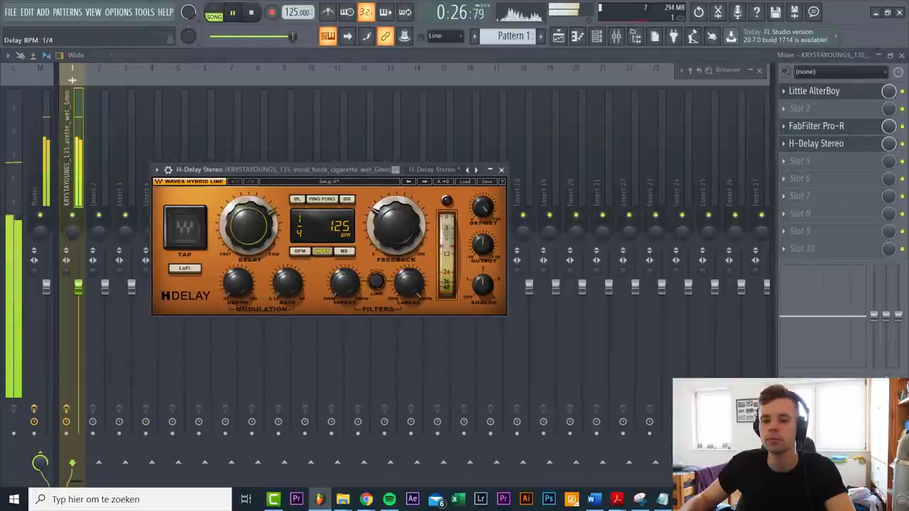
# - Lower H-Delay's dry/wet mix, enable ping pong, and set its high-pass to about 162 Hz and low-pass to about 8.54 kHz
pyautogui.moveTo(482, 208); pyautogui.dragTo(482, 226)
pyautogui.click(321, 198)
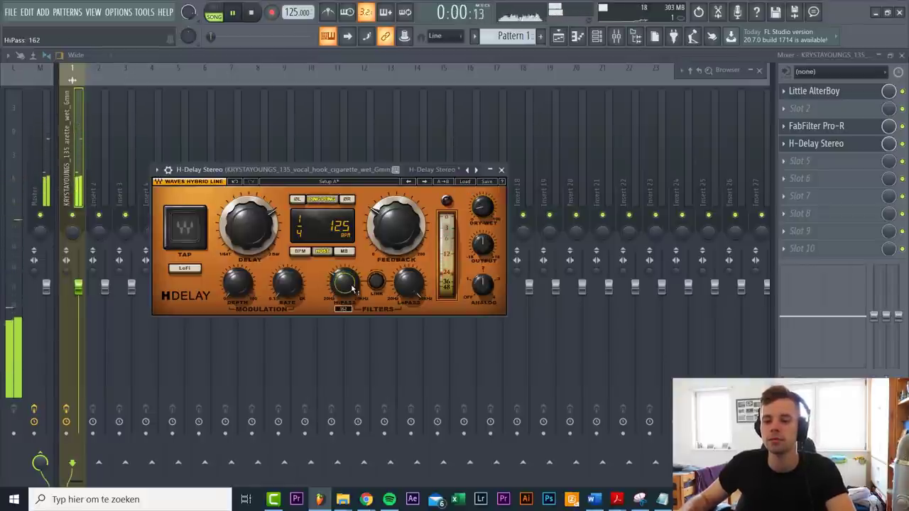
pyautogui.moveTo(353, 288); pyautogui.dragTo(417, 289)
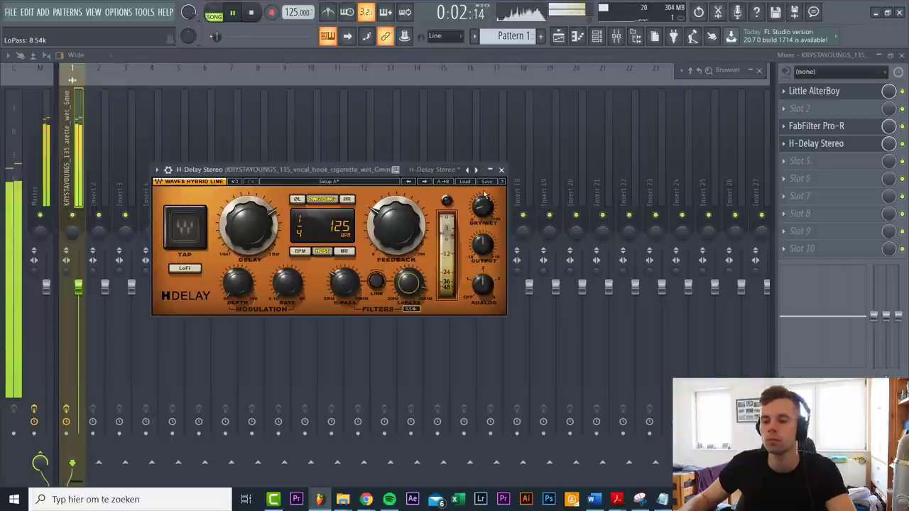
# - Add FabFilter Pro-Q 2 to effect slot 5 of the vocal track
pyautogui.click(817, 166)
pyautogui.moveTo(810, 175)
pyautogui.click(616, 62)
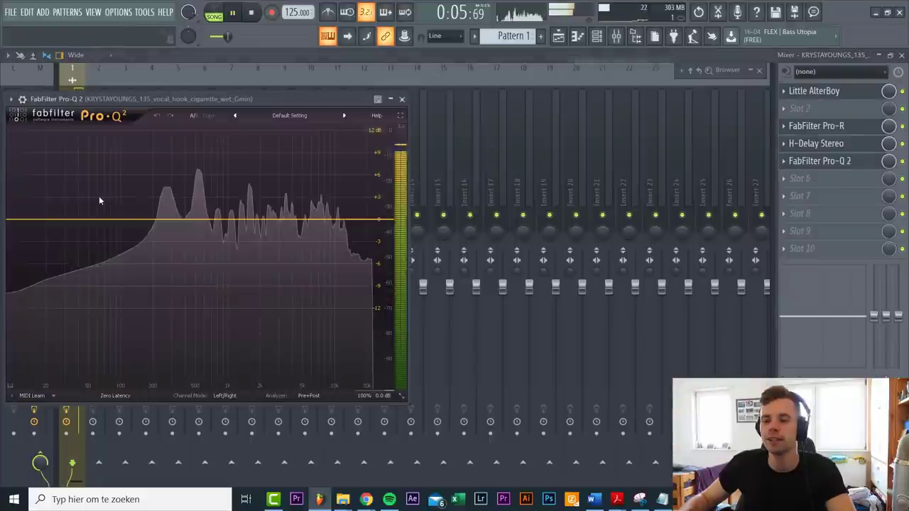
# - Shape the vocal's low end in Pro-Q 2 with a low cut just below 200 Hz and a slight bell dip just above it
pyautogui.doubleClick(128, 217)
pyautogui.rightClick(129, 217)
pyautogui.moveTo(177, 236)
pyautogui.click(296, 258)
pyautogui.moveTo(128, 219); pyautogui.dragTo(173, 246)
pyautogui.doubleClick(157, 227)
pyautogui.scroll(3, 157, 228)
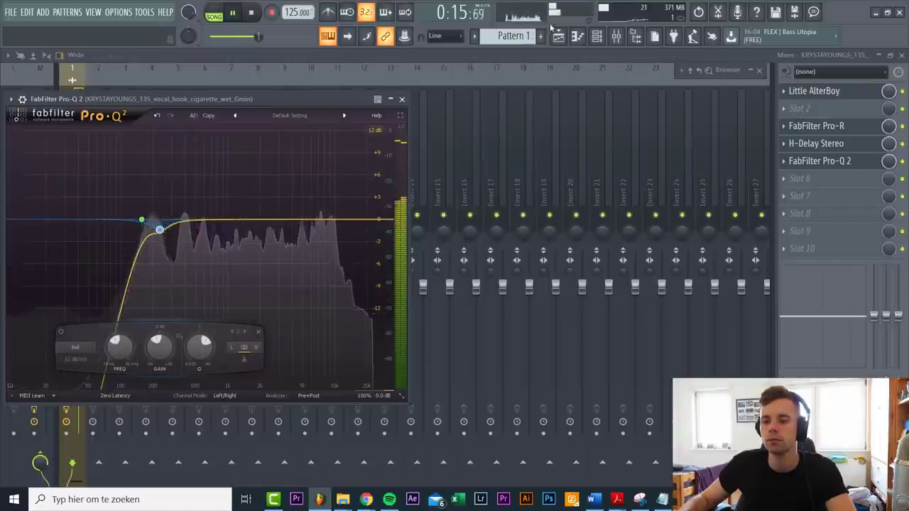
# - Return to the playlist and listen to the processed vocal from bar 9 and from bar 13
pyautogui.click(558, 36)
pyautogui.press('space')
pyautogui.click(376, 81)
pyautogui.press('space')
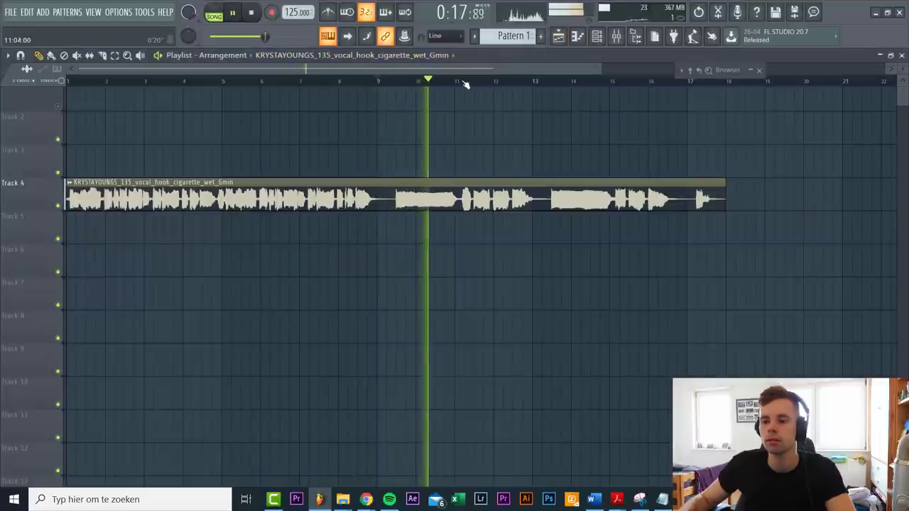
pyautogui.click(532, 84)
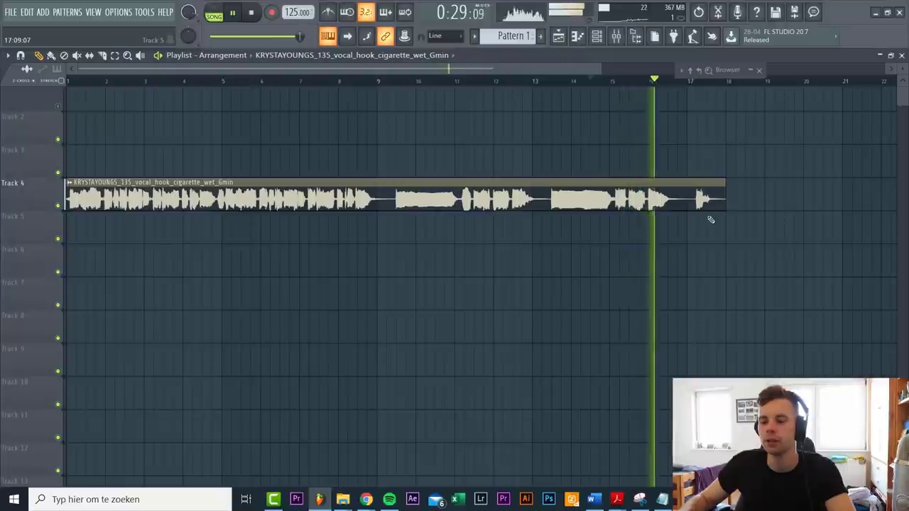
pyautogui.press('space')
pyautogui.click(378, 81)
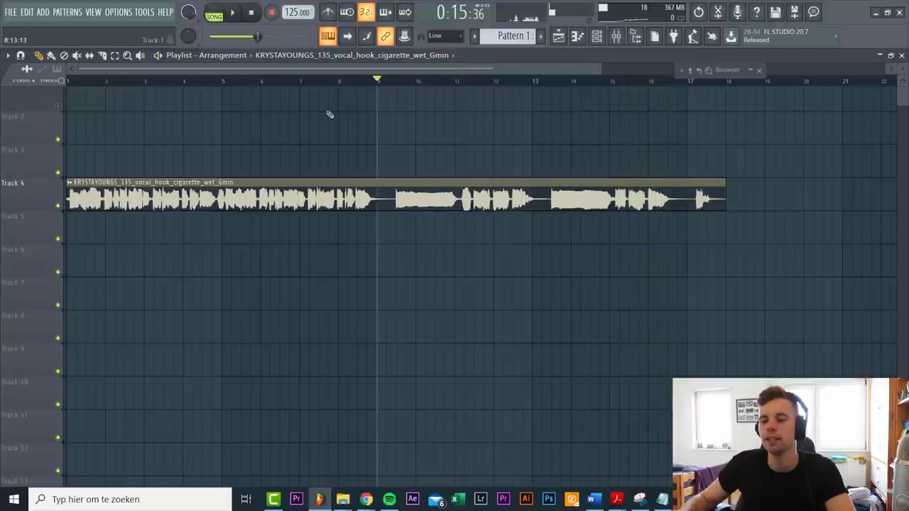
# - Move the vocal clip to bar 5 and select bars 5 to 9 as the playback loop
pyautogui.moveTo(113, 187); pyautogui.dragTo(267, 191)
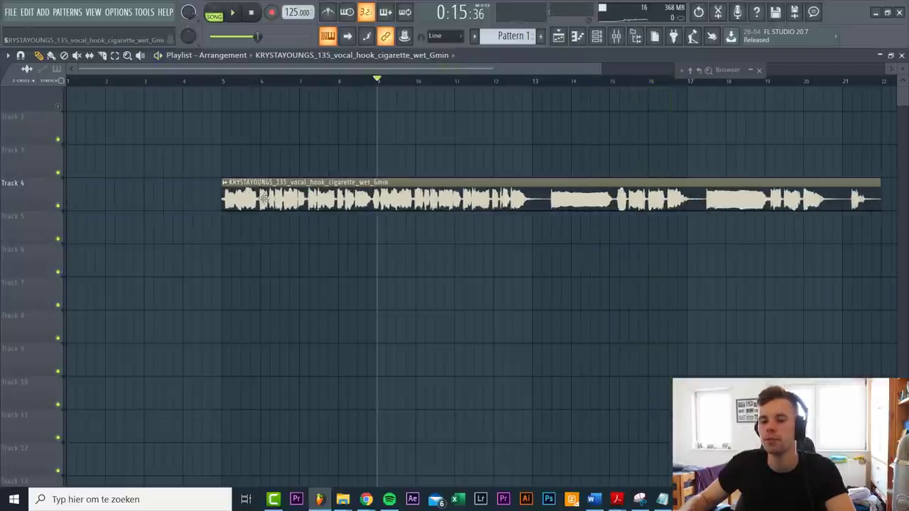
pyautogui.moveTo(223, 81); pyautogui.dragTo(377, 80)
pyautogui.press('space')
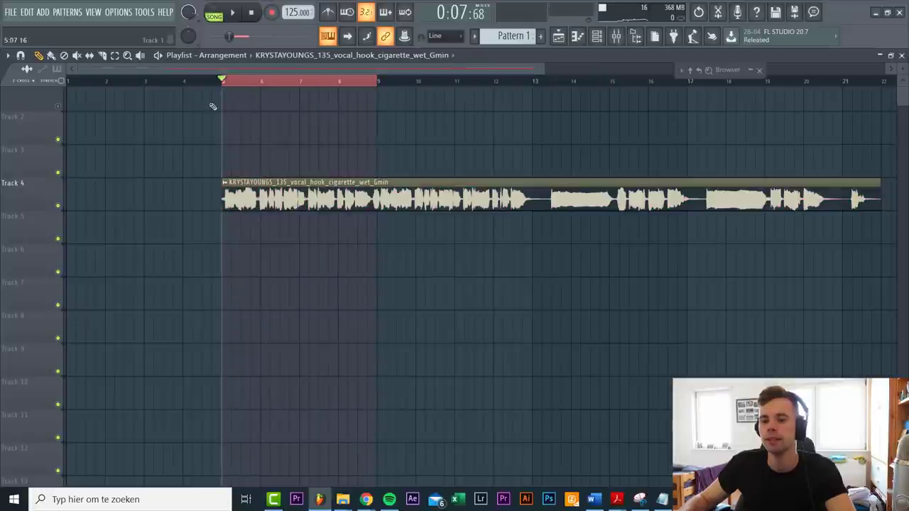
pyautogui.press('space')
# - Show the unsorted channels in the channel rack and replace the Clap channel with Serum
pyautogui.click(598, 39)
pyautogui.click(363, 158)
pyautogui.click(364, 187)
pyautogui.click(360, 158)
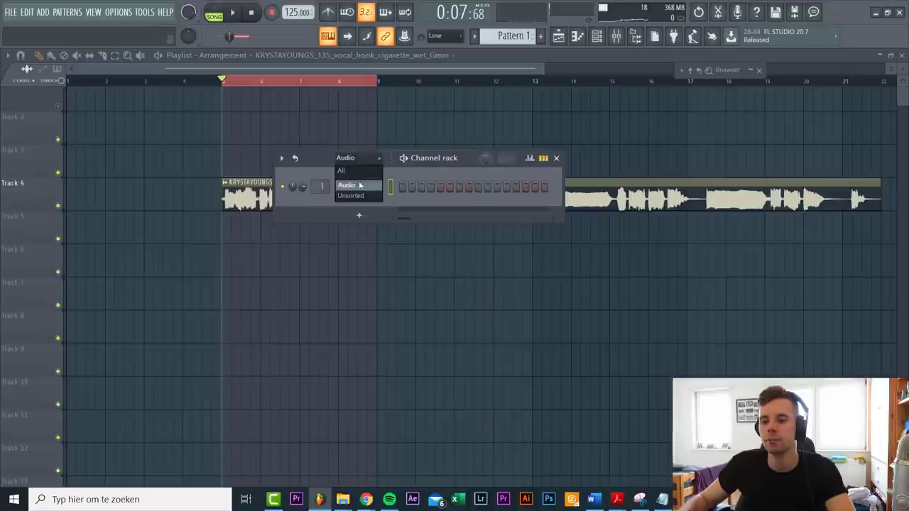
pyautogui.click(357, 196)
pyautogui.rightClick(377, 183)
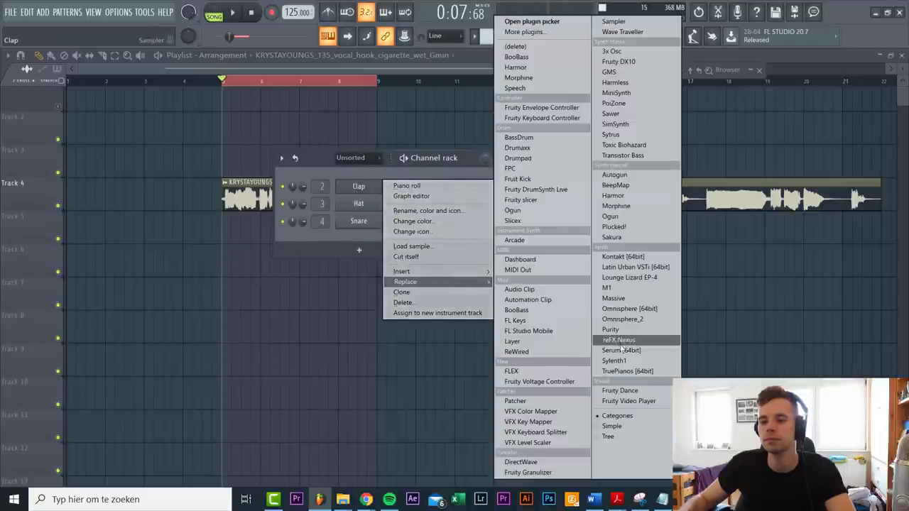
pyautogui.click(599, 334)
# - Load the BS Born bass preset from the Sonance Sounds - Future Selection 3 folder in Serum
pyautogui.click(327, 176)
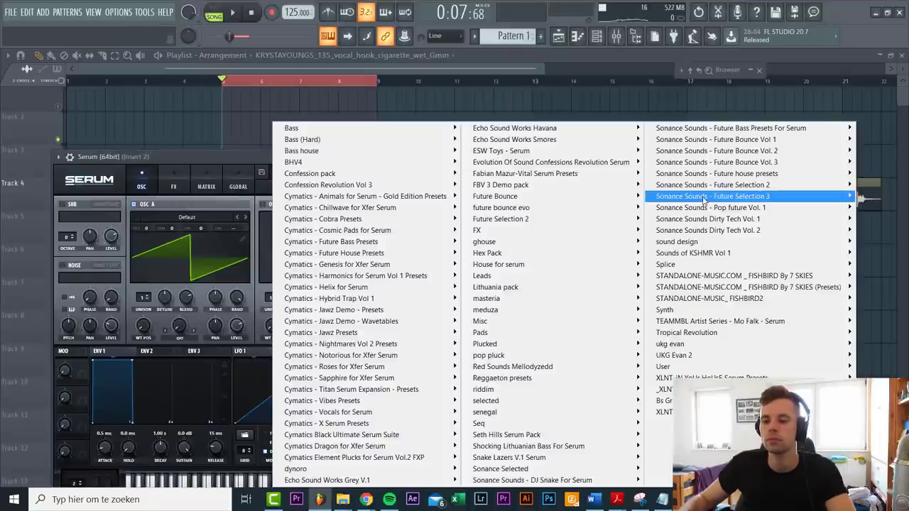
pyautogui.moveTo(703, 197)
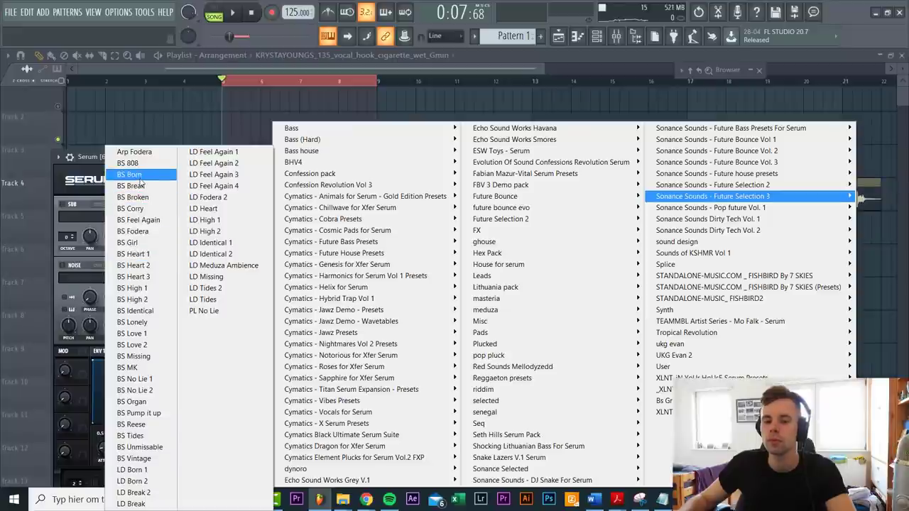
pyautogui.click(141, 186)
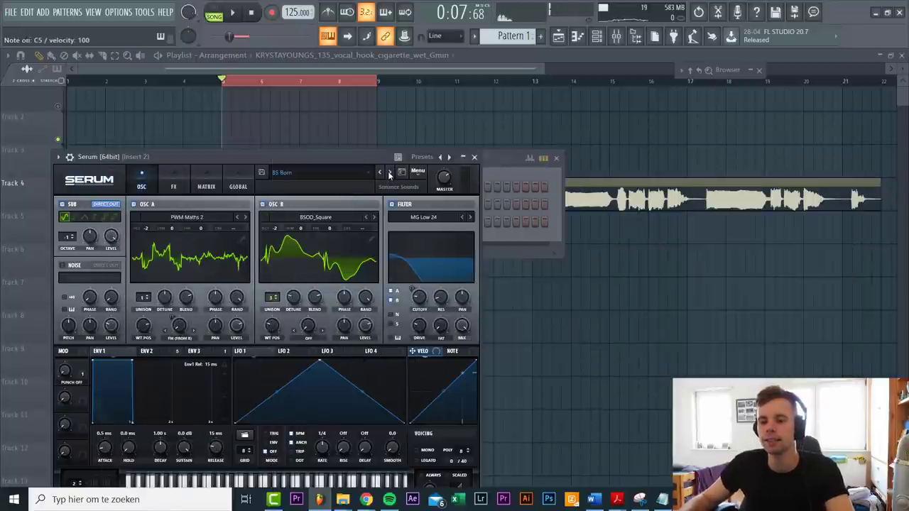
# - Audition the next Serum bass presets from BS Break through BS Feel Again, ending on BS Fodera
pyautogui.click(389, 172)
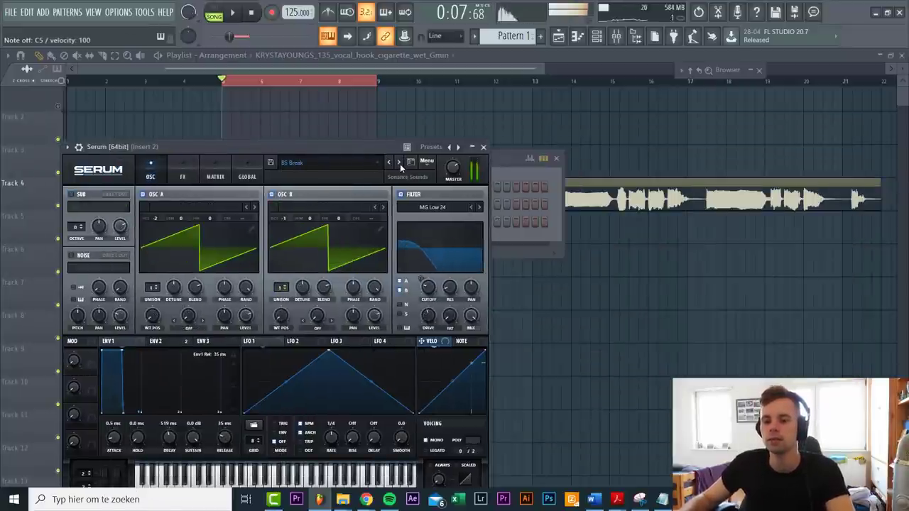
pyautogui.click(400, 165)
pyautogui.press('z')
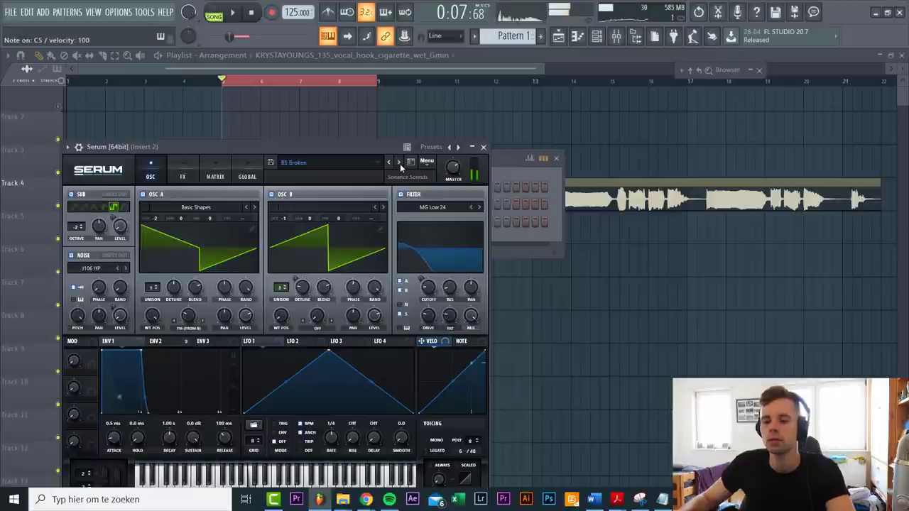
pyautogui.click(400, 164)
pyautogui.click(400, 164)
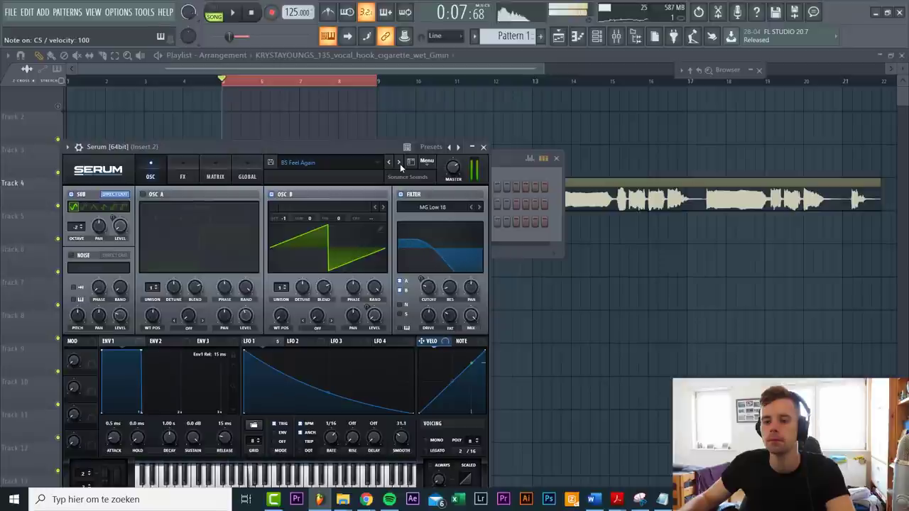
pyautogui.click(400, 164)
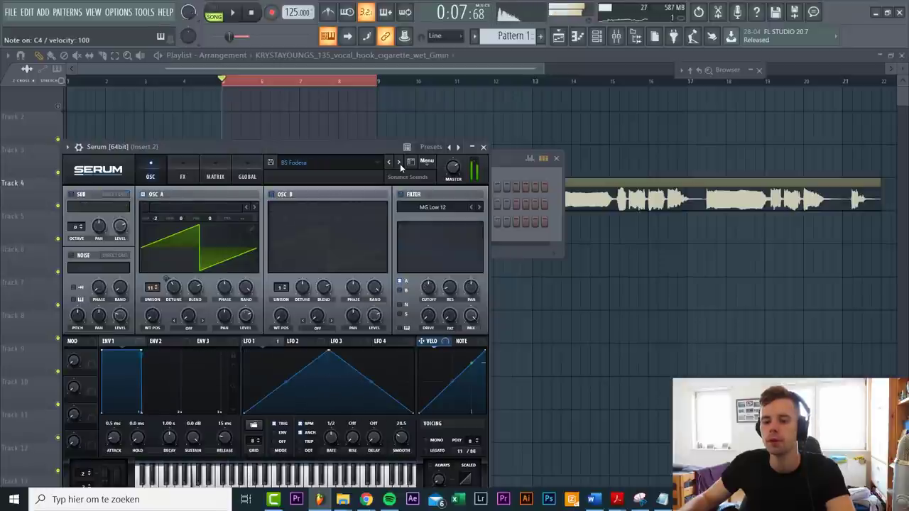
pyautogui.press('z')
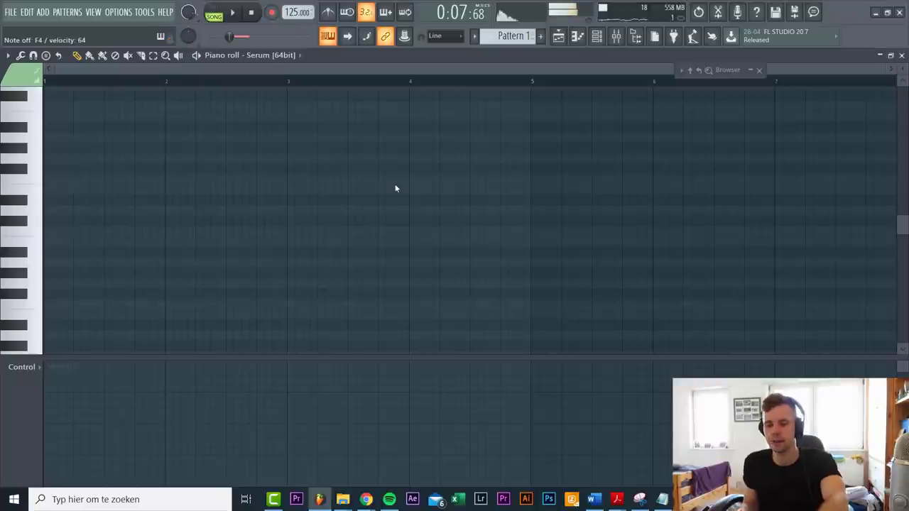
# - Place a short F4 note at the very start of bar 1 in Serum's piano roll and return to the playlist
pyautogui.click(67, 305)
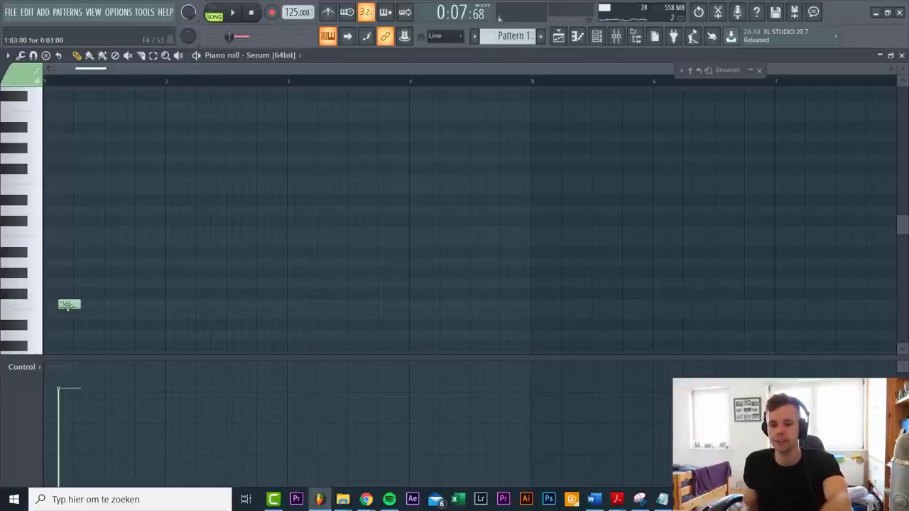
pyautogui.moveTo(67, 305); pyautogui.dragTo(20, 309)
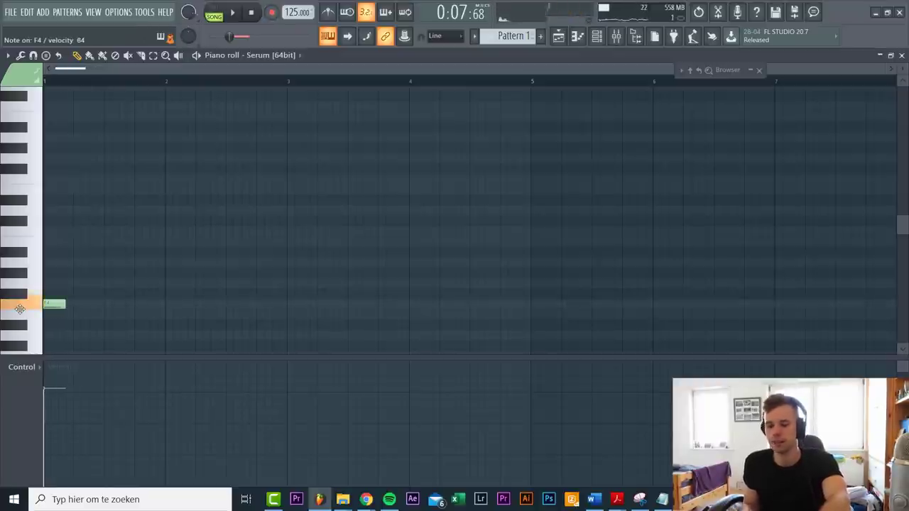
pyautogui.click(558, 36)
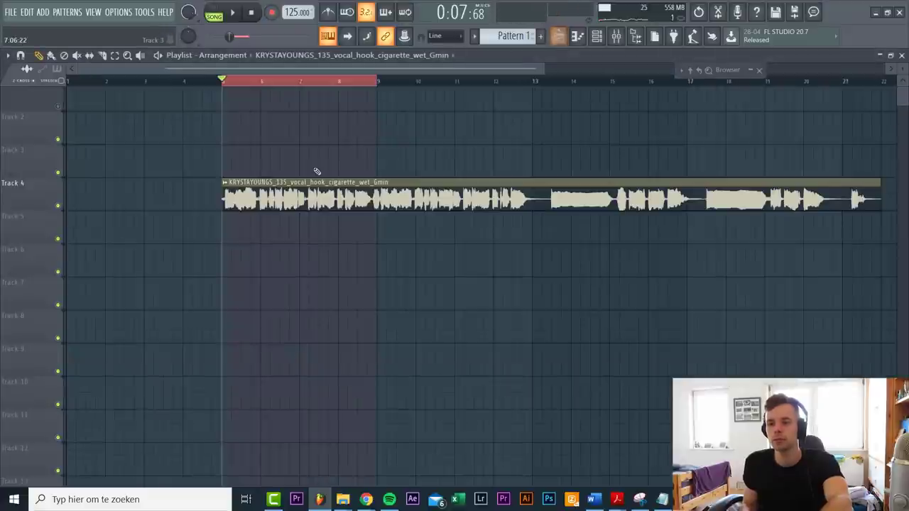
# - Place a Pattern 1 clip on Track 5 at bar 5, start playback and open its piano roll
pyautogui.click(246, 233)
pyautogui.rightClick(247, 233)
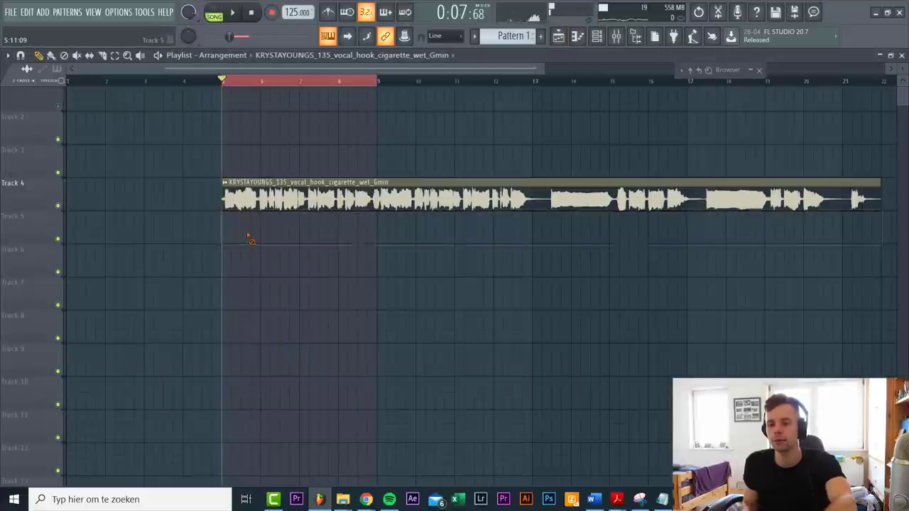
pyautogui.click(524, 36)
pyautogui.click(225, 229)
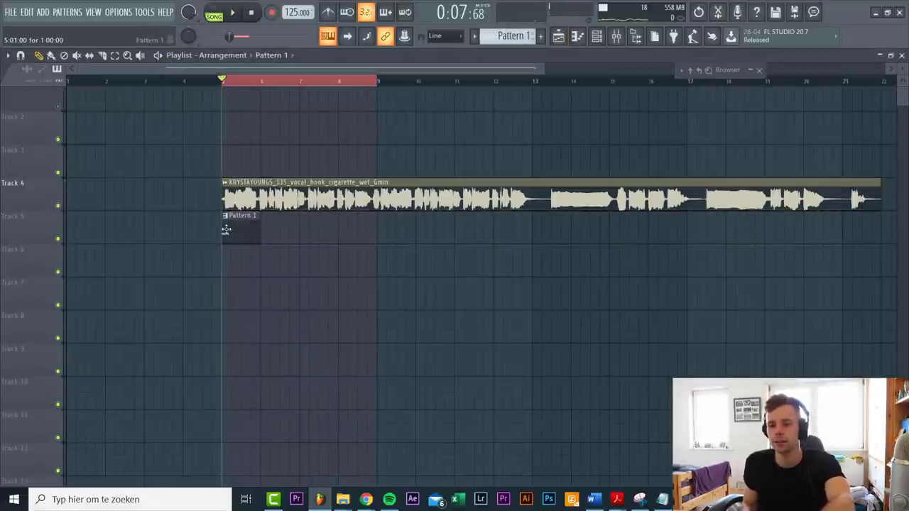
pyautogui.press('space')
pyautogui.doubleClick(227, 230)
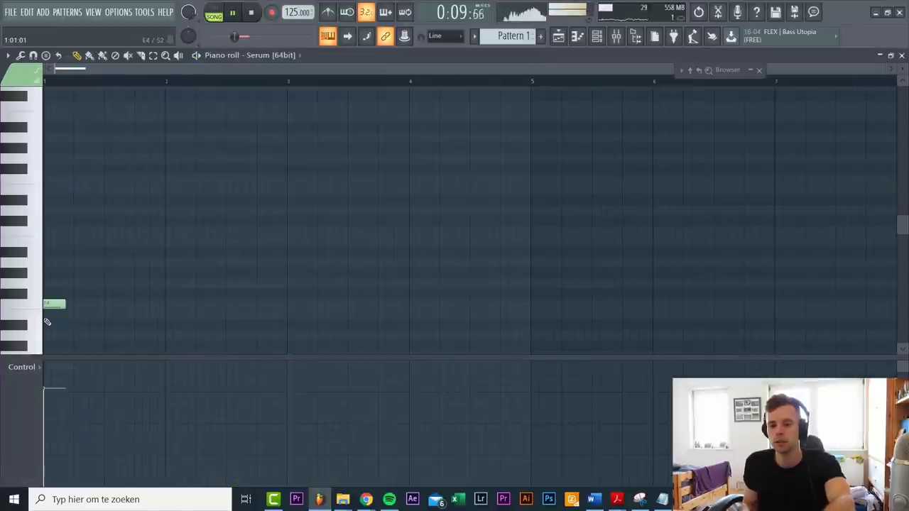
# - Lengthen the F4 bass note to 13 steps and play the loop to hear it under the vocal
pyautogui.moveTo(66, 305); pyautogui.dragTo(143, 303)
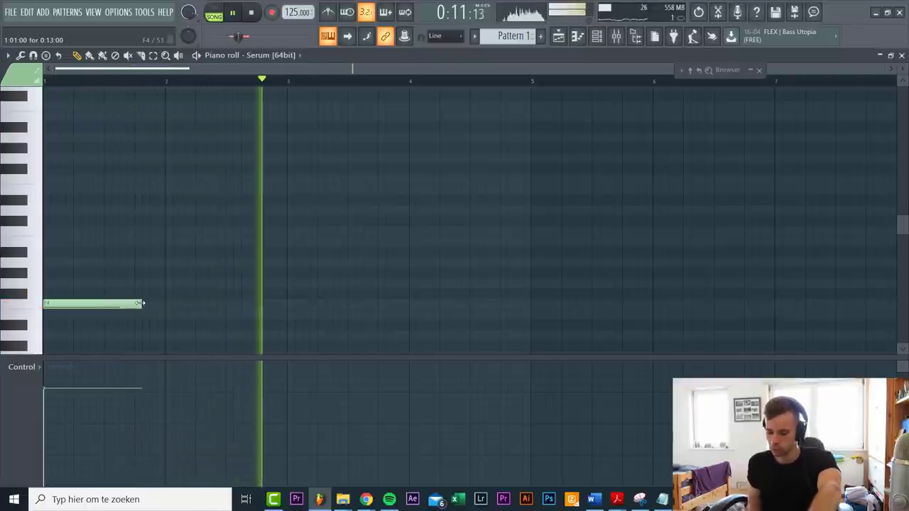
pyautogui.press('space')
pyautogui.click(141, 304)
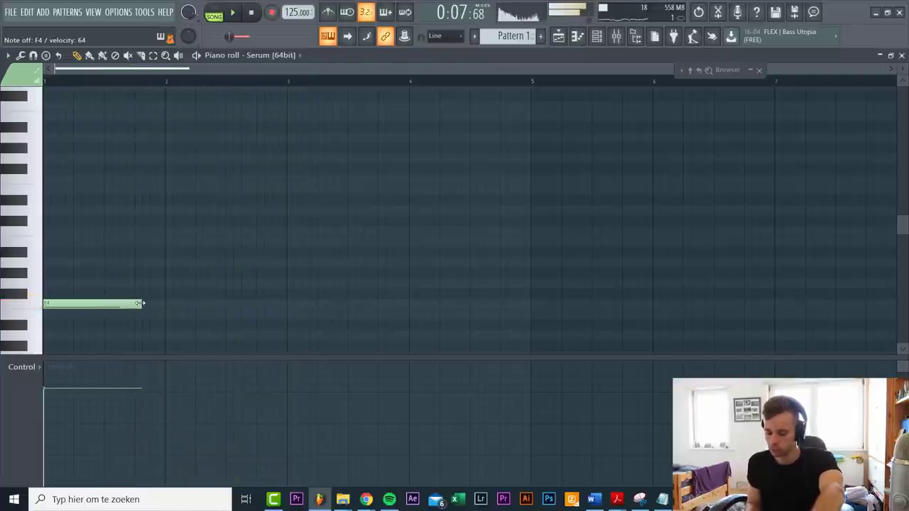
pyautogui.press('space')
pyautogui.press('Escape')
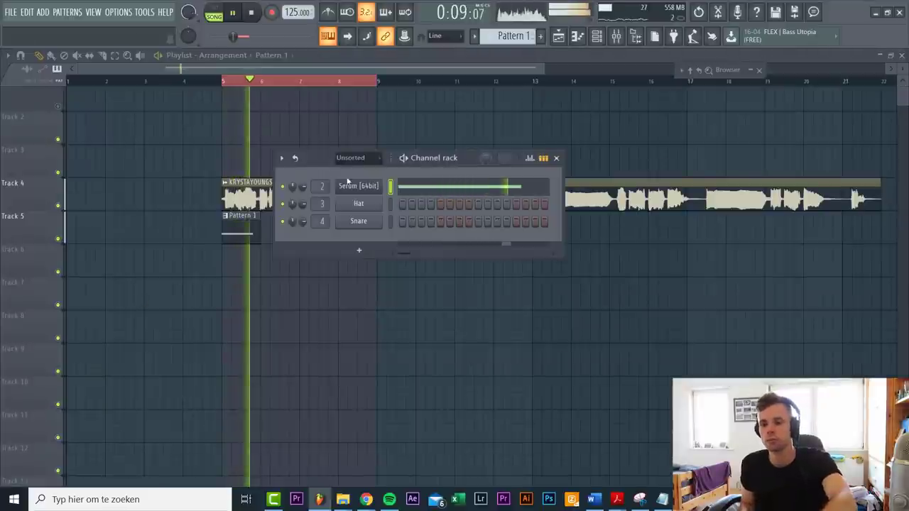
# - Reopen Serum and audition its bass presets from BS Girl onward, settling on BS Identical
pyautogui.click(357, 185)
pyautogui.press('space')
pyautogui.click(400, 163)
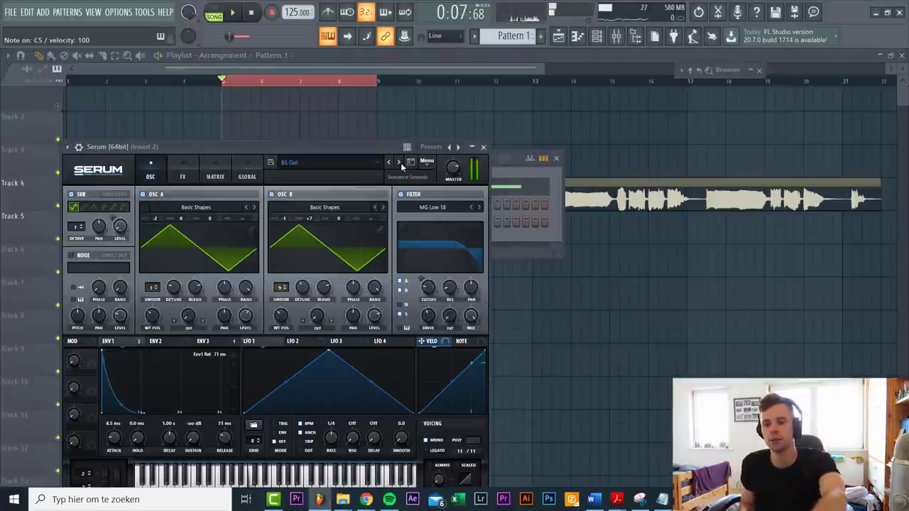
pyautogui.click(401, 163)
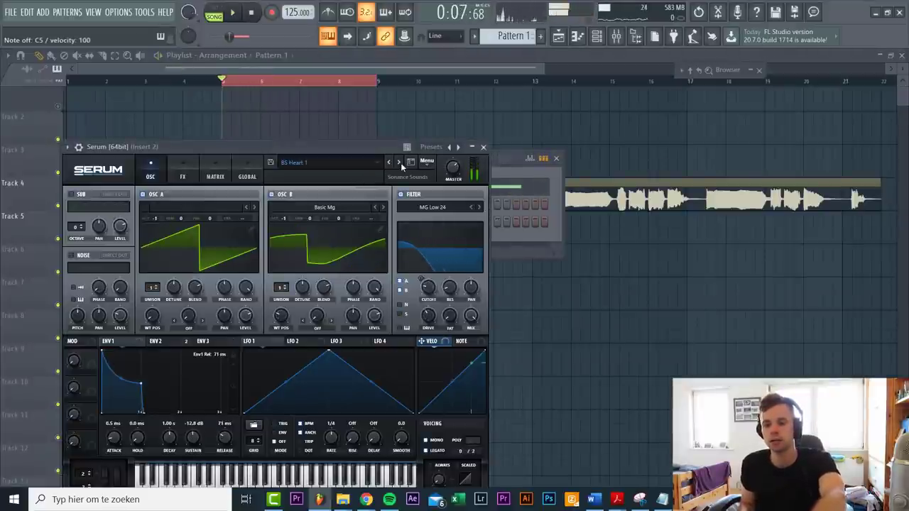
pyautogui.click(400, 163)
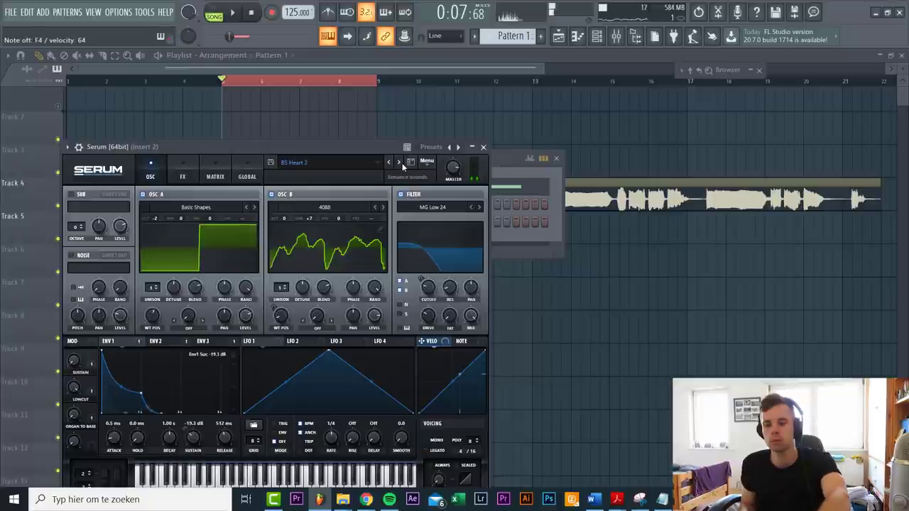
pyautogui.click(401, 163)
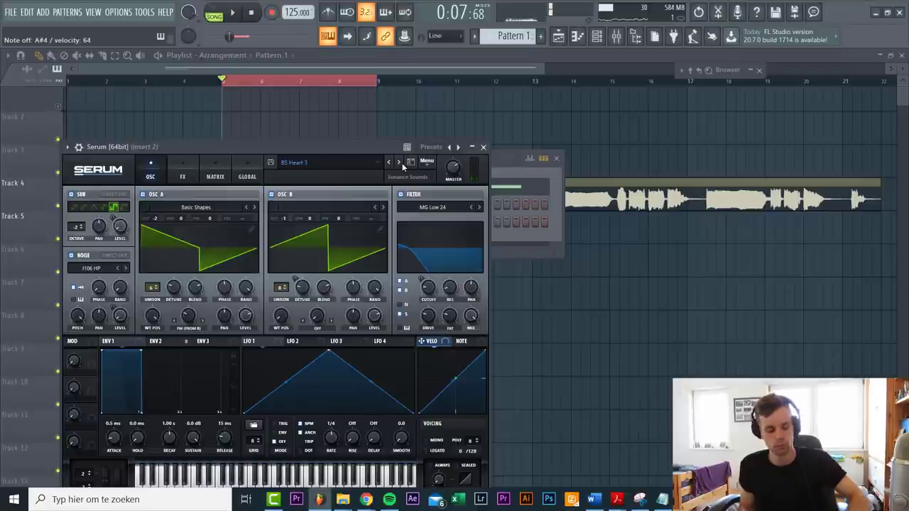
pyautogui.click(401, 163)
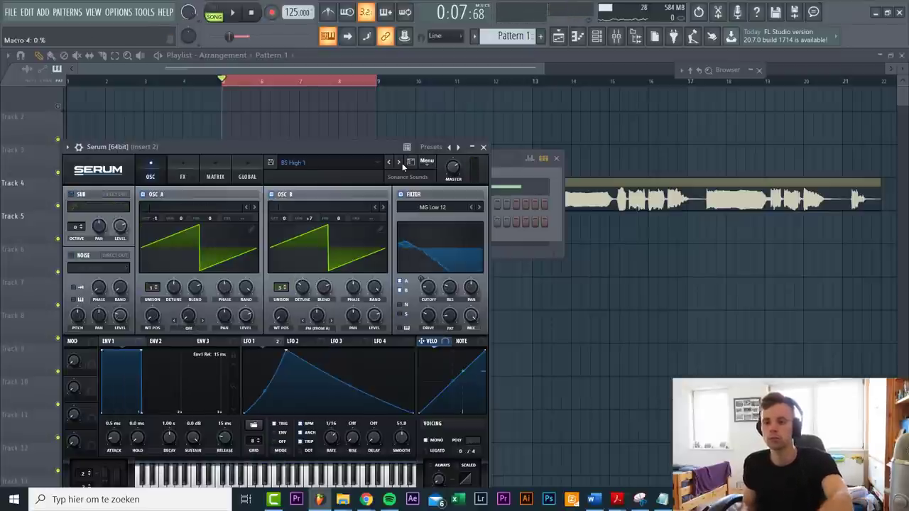
pyautogui.click(400, 163)
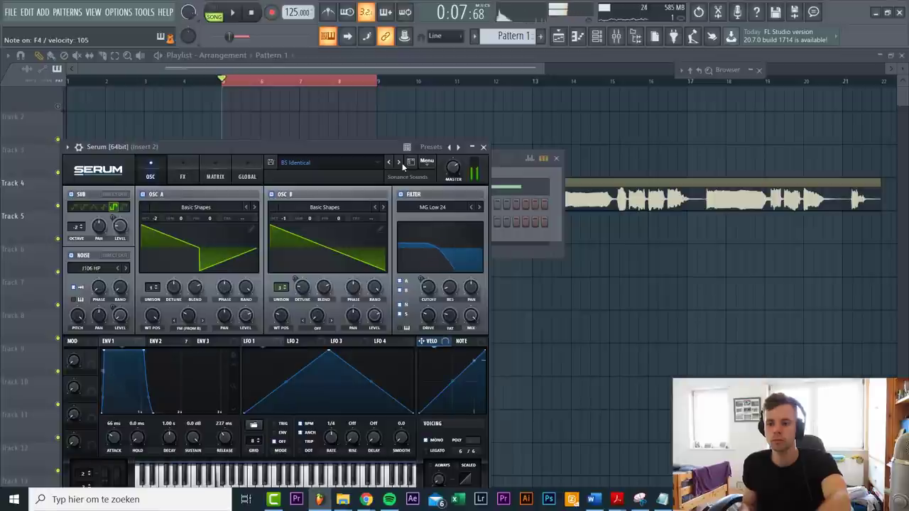
pyautogui.press('Escape')
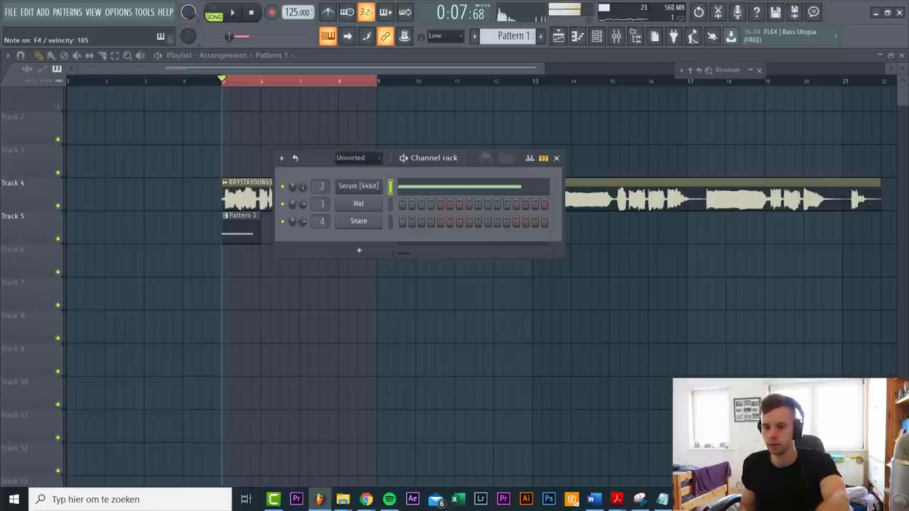
# - Play the song loop briefly to hear the BS Identical bass against the vocal
pyautogui.click(415, 190)
pyautogui.press('space')
pyautogui.press('F7')
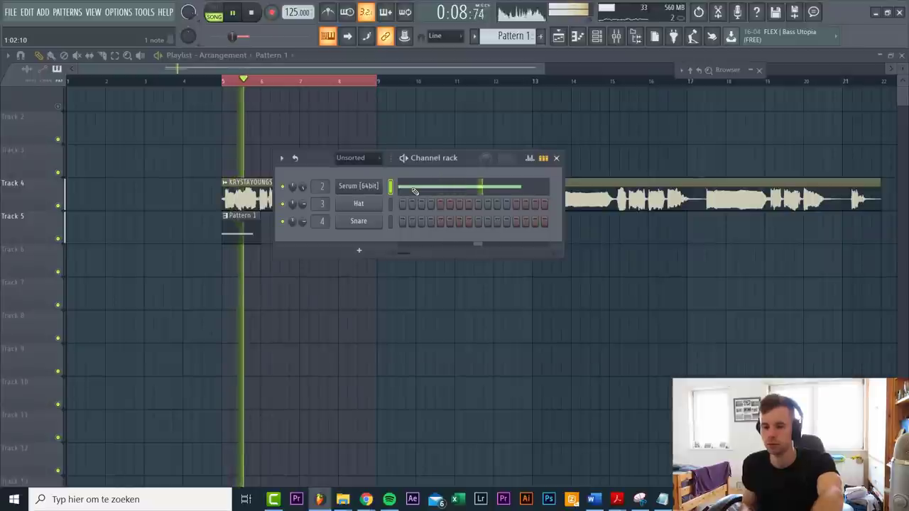
pyautogui.press('space')
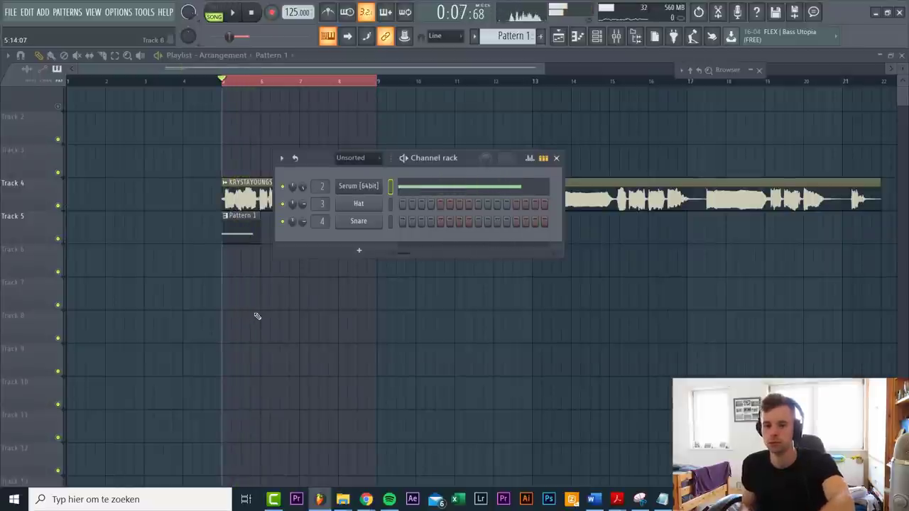
# - Mute Track 5 and replay the vocal loop from bar 5 while trying bass notes over it
pyautogui.press('F6')
pyautogui.click(59, 239)
pyautogui.press('space')
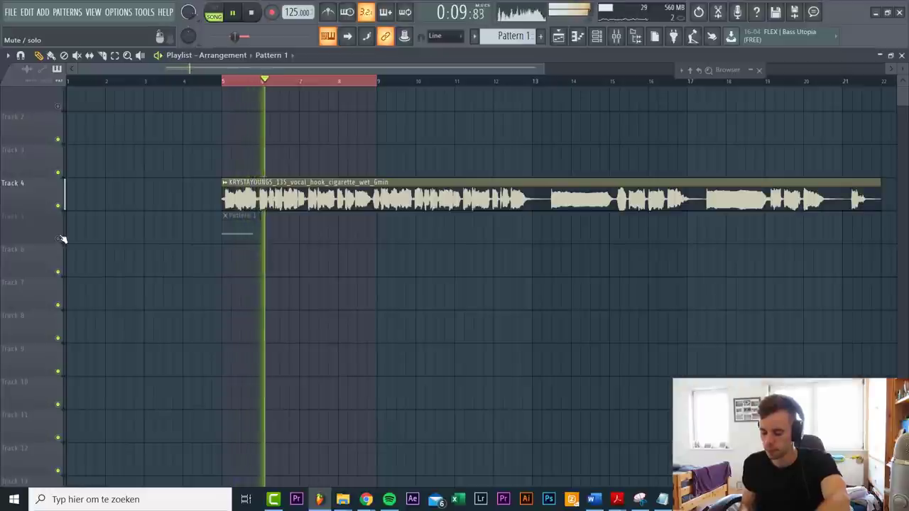
pyautogui.press('space')
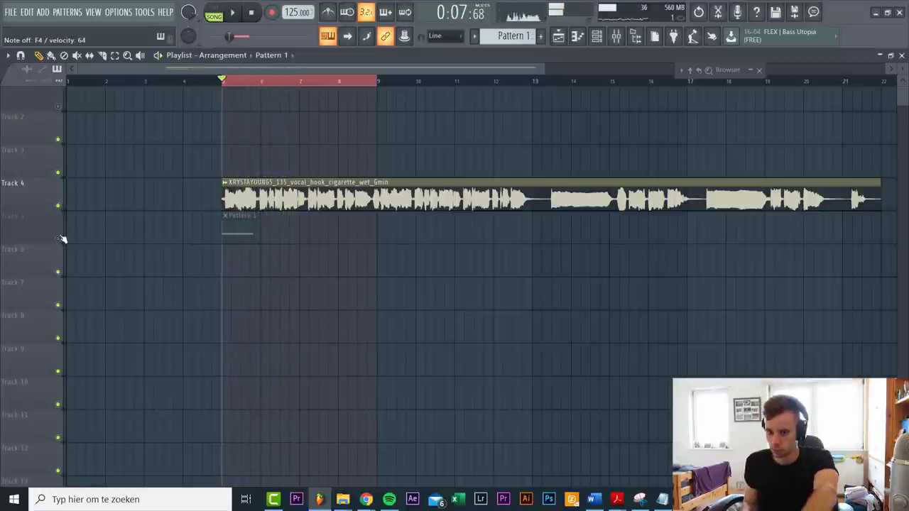
pyautogui.press('space')
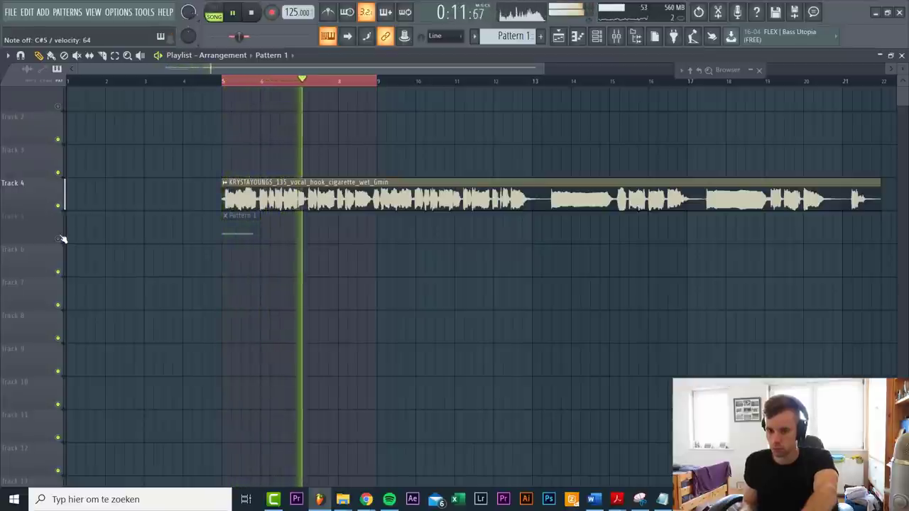
pyautogui.press('space')
pyautogui.press('space')
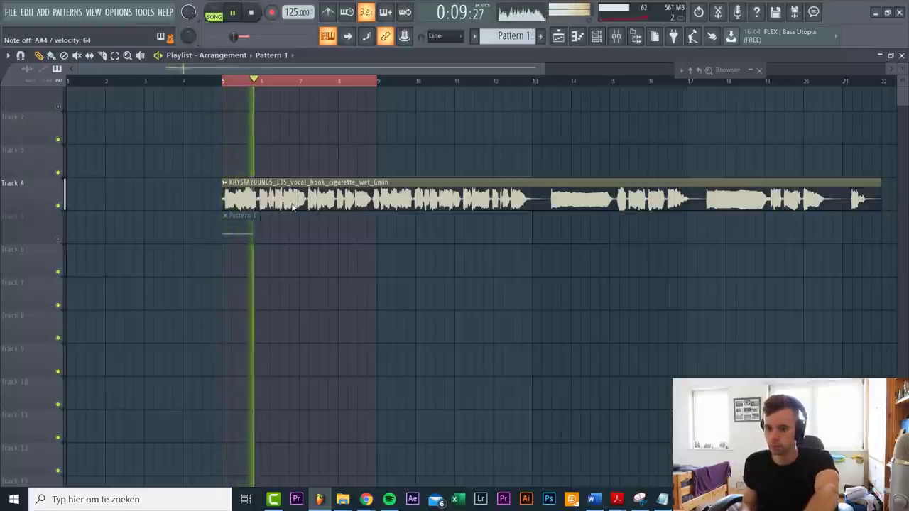
# - Check Pattern 1's Serum note in the piano roll during playback, return to the playlist and stop the loop
pyautogui.click(287, 236)
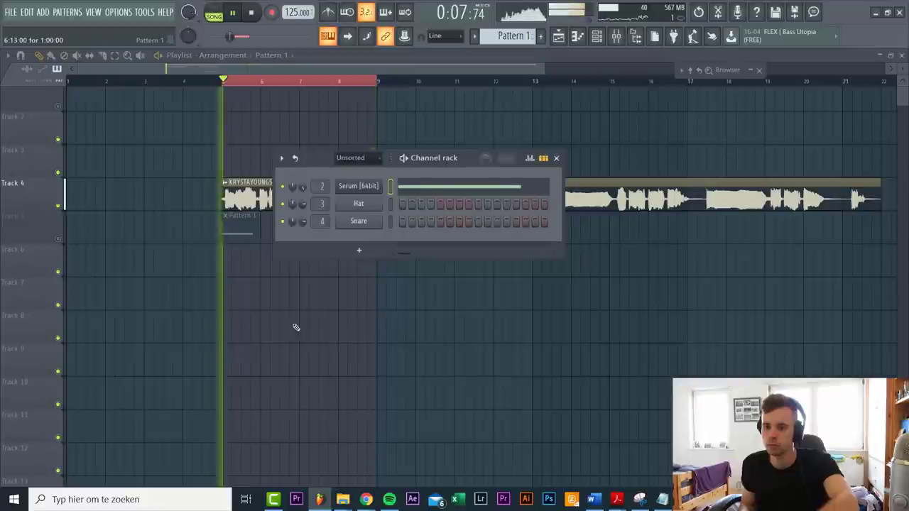
pyautogui.press('F6')
pyautogui.press('F7')
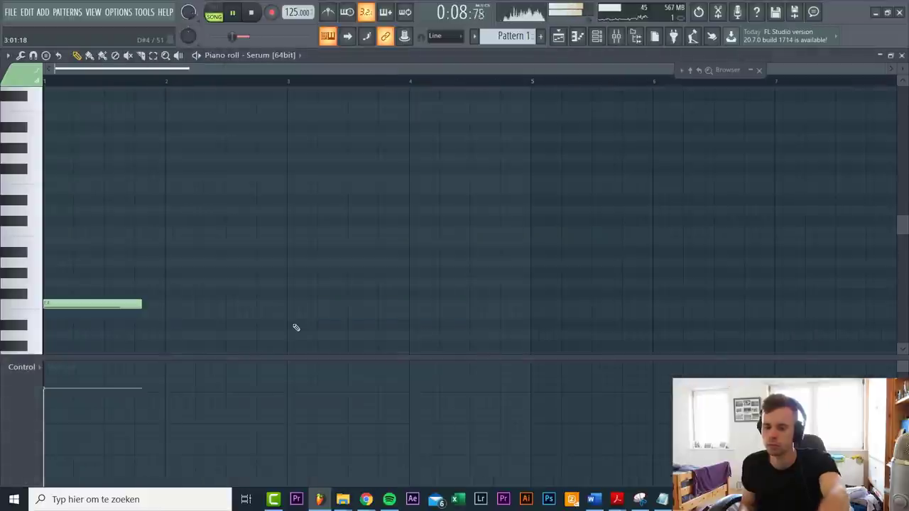
pyautogui.press('F5')
pyautogui.press('space')
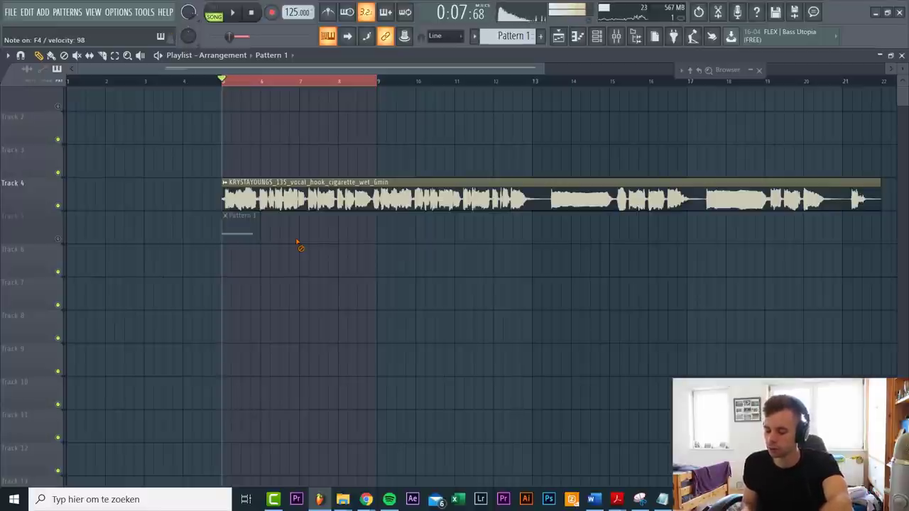
# - Open Pattern 1 from its playlist clip and delete the F4 note from Serum's piano roll
pyautogui.doubleClick(239, 224)
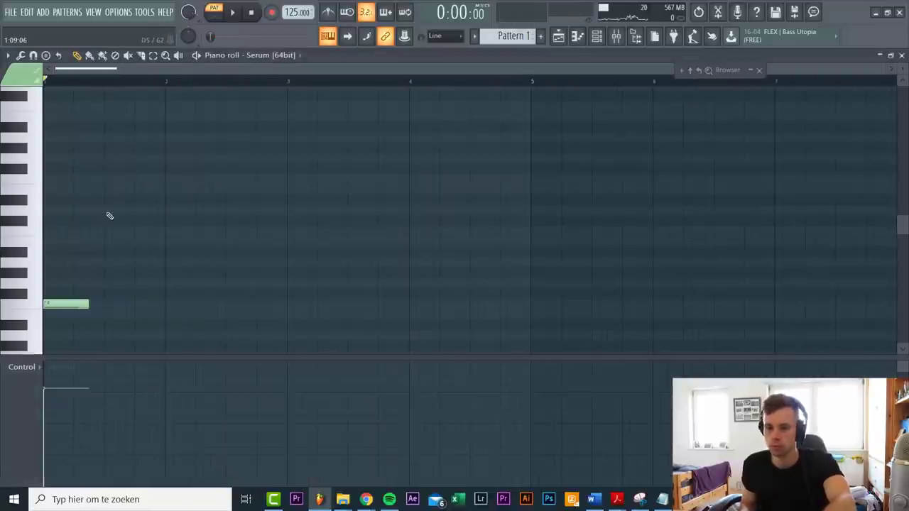
pyautogui.rightClick(72, 306)
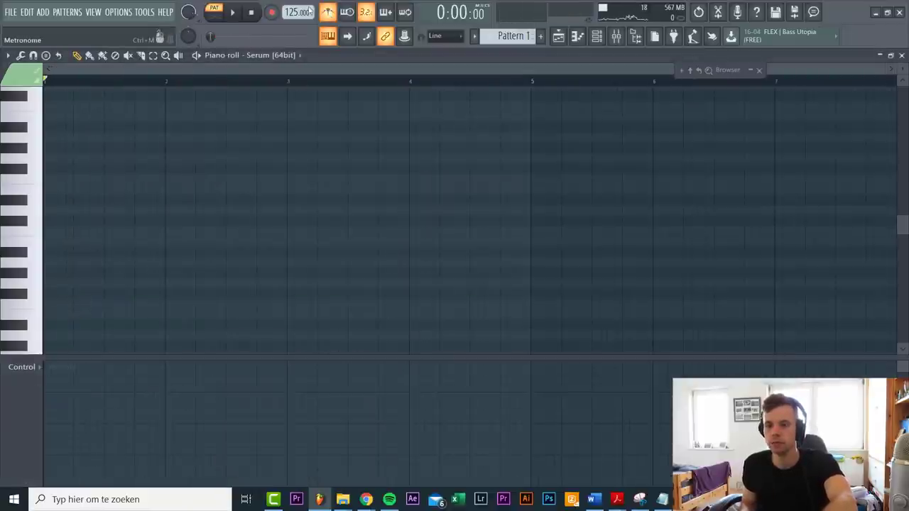
# - Record the rising notes F4, A#4 and C#5 from bar 1 into Serum's Pattern 1 piano roll
pyautogui.click(272, 12)
pyautogui.click(427, 312)
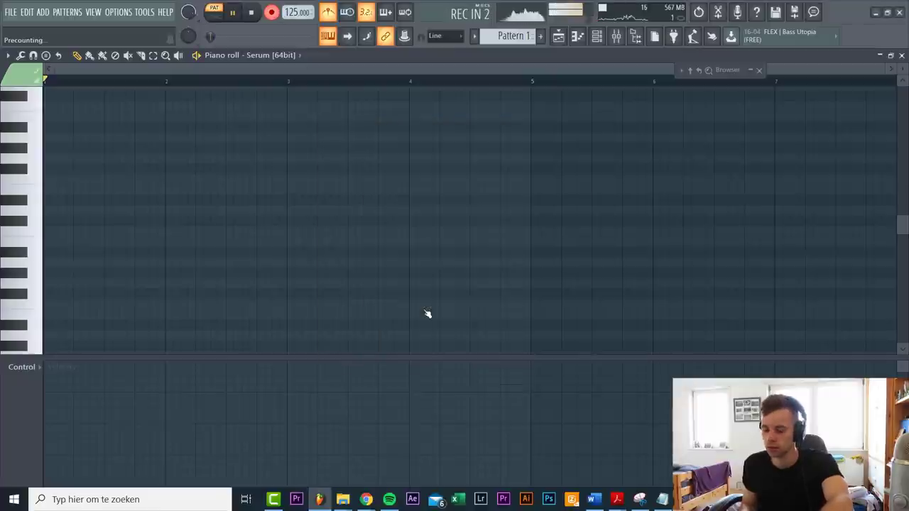
pyautogui.press('v')
pyautogui.press('j')
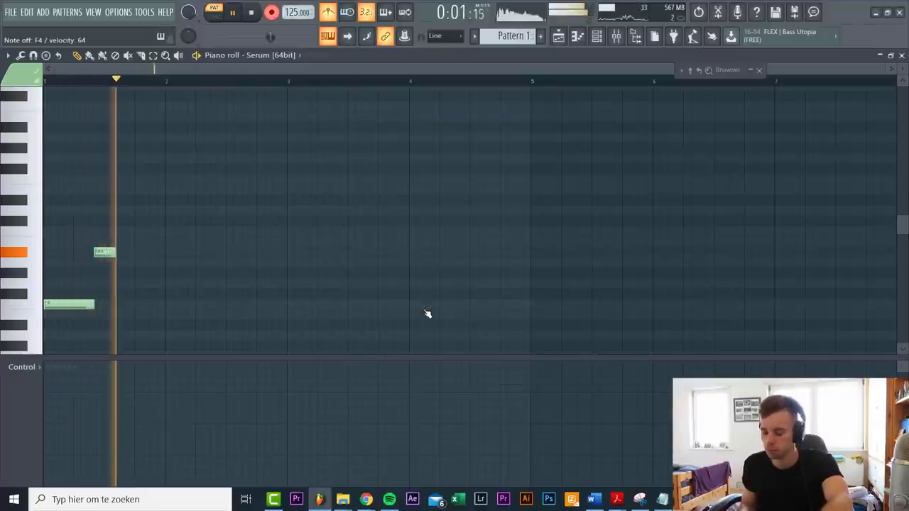
pyautogui.press('l')
pyautogui.press('space')
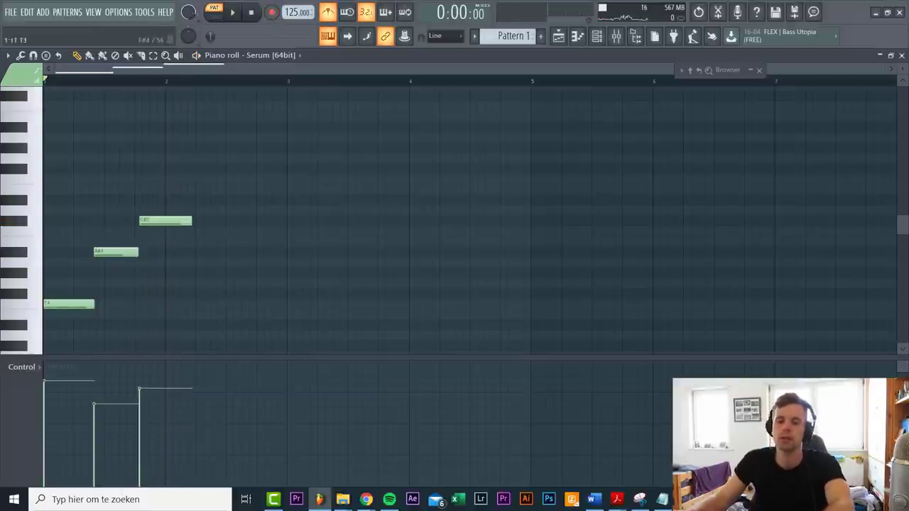
# - Shorten the recorded F4 and reposition A#4 and C#5 earlier so the three notes follow one another evenly, and play the pattern
pyautogui.scroll(4, 97, 289)
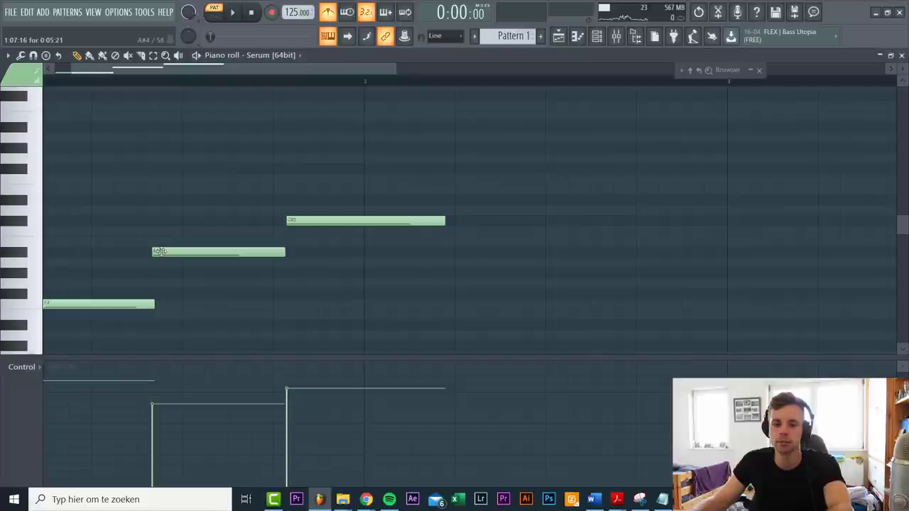
pyautogui.click(137, 303)
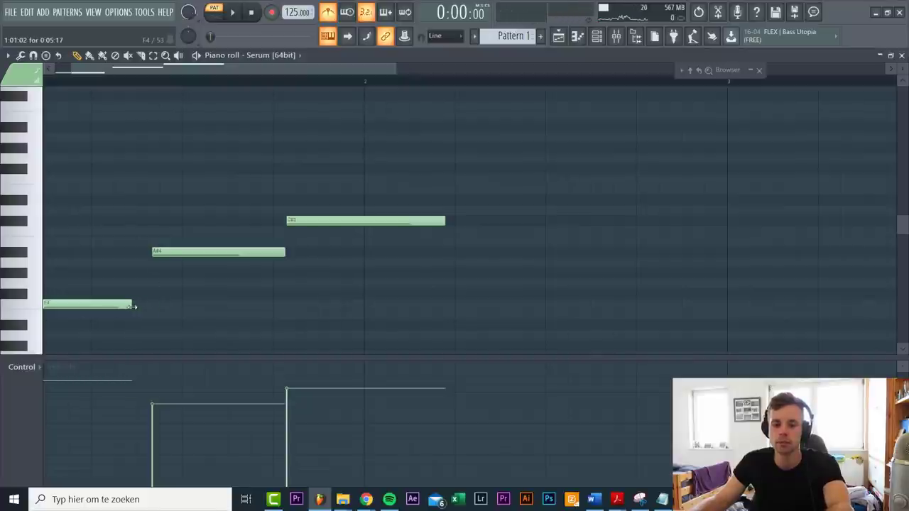
pyautogui.rightClick(154, 250)
pyautogui.click(147, 253)
pyautogui.rightClick(301, 216)
pyautogui.click(277, 220)
pyautogui.press('space')
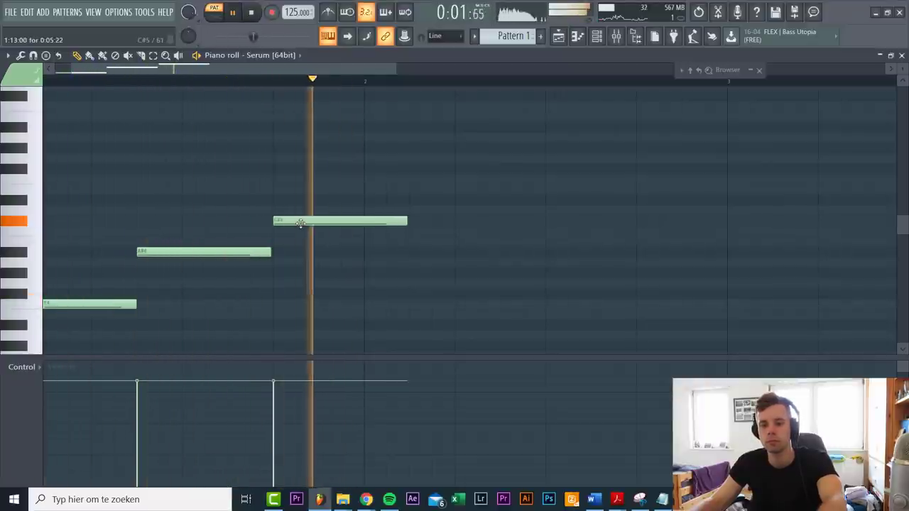
# - Extend the C#5 note to the middle of bar 2 and check the three-note phrase in playback
pyautogui.scroll(-3, 300, 224)
pyautogui.moveTo(280, 221); pyautogui.dragTo(349, 222)
pyautogui.hotkey('alt', 'l')
pyautogui.press('Return')
pyautogui.press('space')
pyautogui.moveTo(361, 224); pyautogui.dragTo(363, 225)
pyautogui.press('space')
pyautogui.press('space')
pyautogui.press('space')
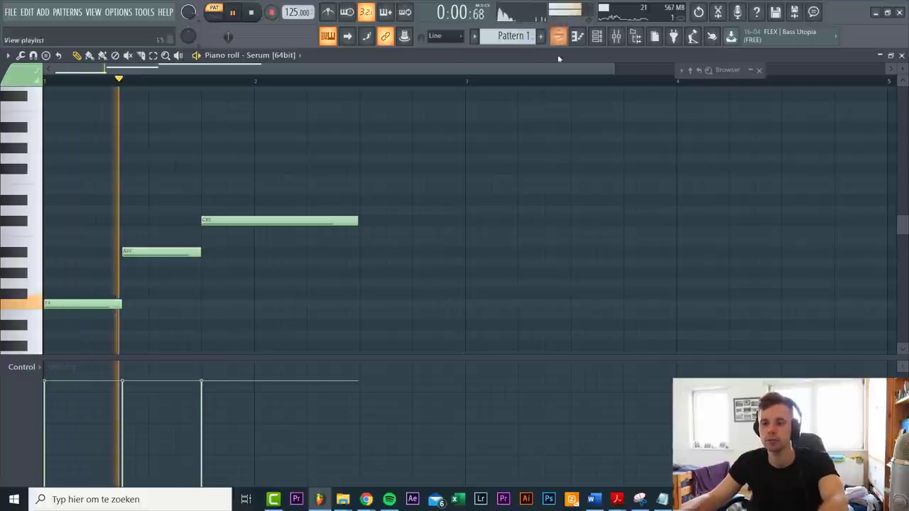
pyautogui.scroll(-2, 418, 243)
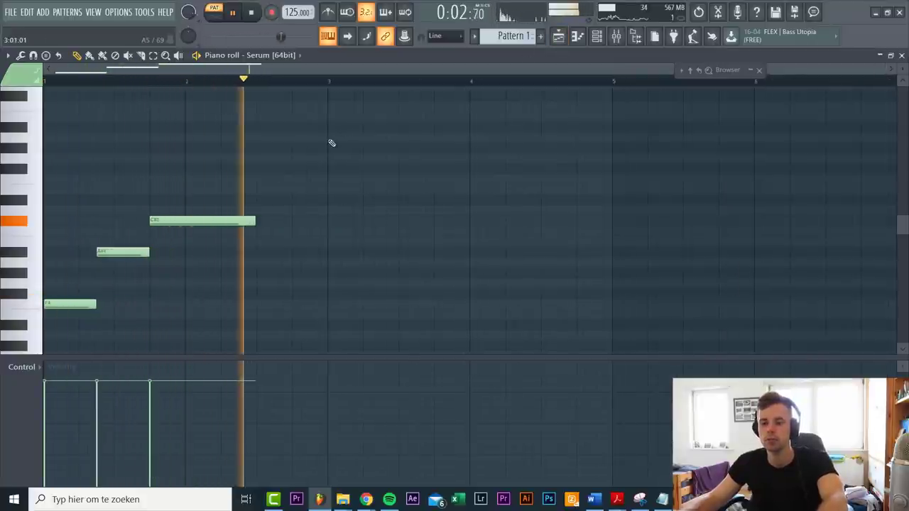
pyautogui.press('space')
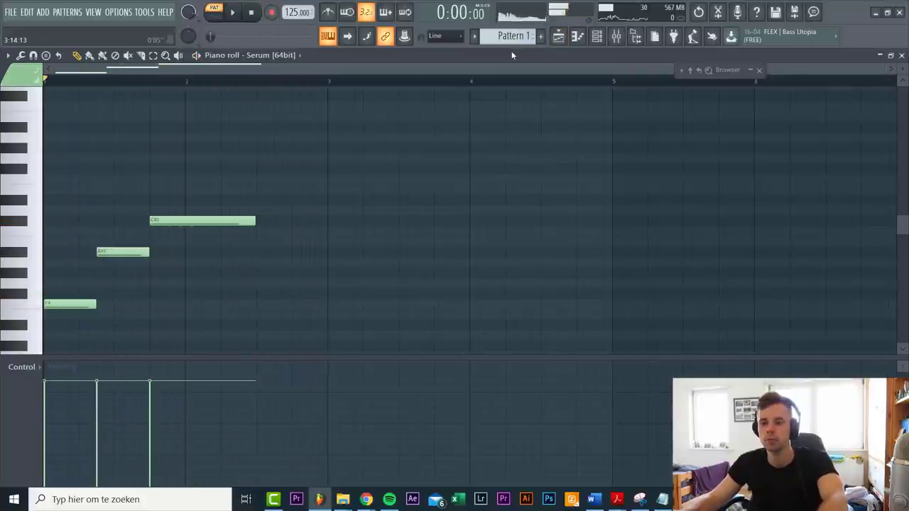
# - Reopen Pattern 1 from its playlist clip and copy the phrase to bar 3, with the copy's first two notes on A#4 and C#5
pyautogui.click(560, 37)
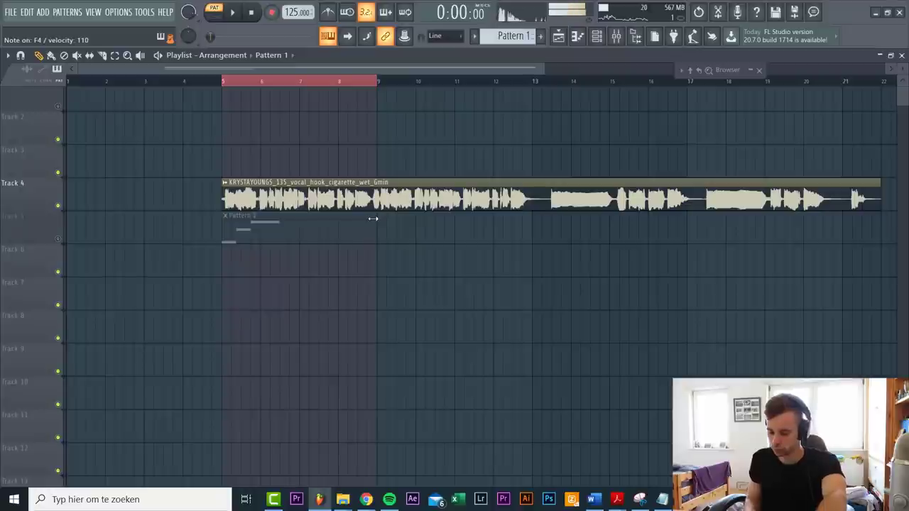
pyautogui.doubleClick(348, 230)
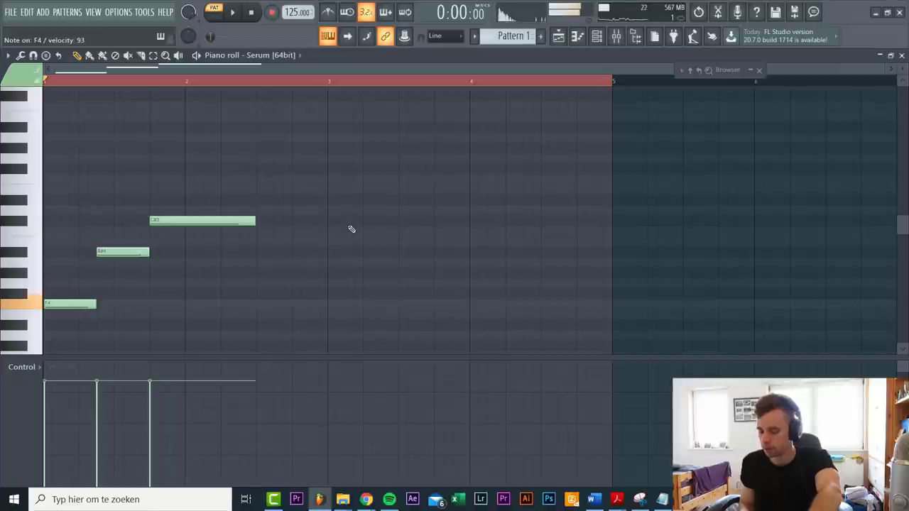
pyautogui.moveTo(300, 319); pyautogui.dragTo(35, 213)
pyautogui.moveTo(68, 304); pyautogui.dragTo(353, 253)
pyautogui.click(360, 343)
pyautogui.moveTo(405, 252); pyautogui.dragTo(405, 222)
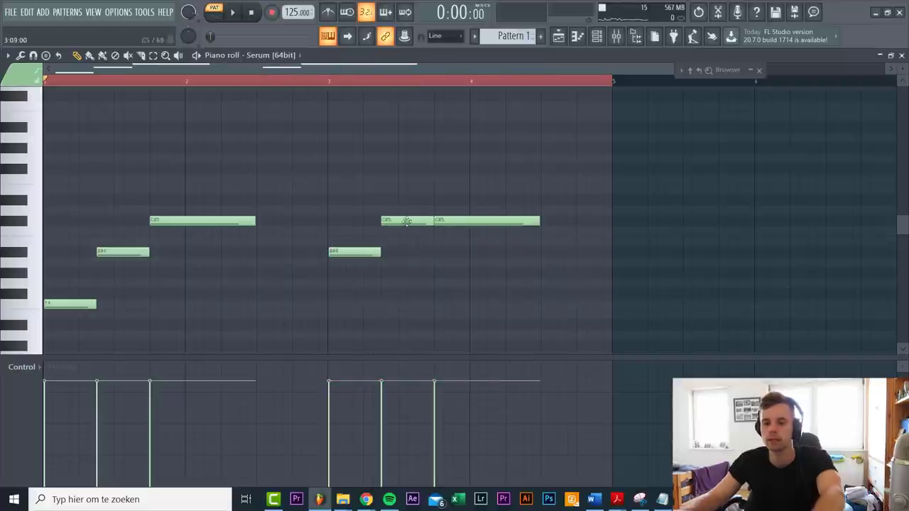
# - Lower the long last note of the copied phrase from C#5 to F4
pyautogui.click(408, 224)
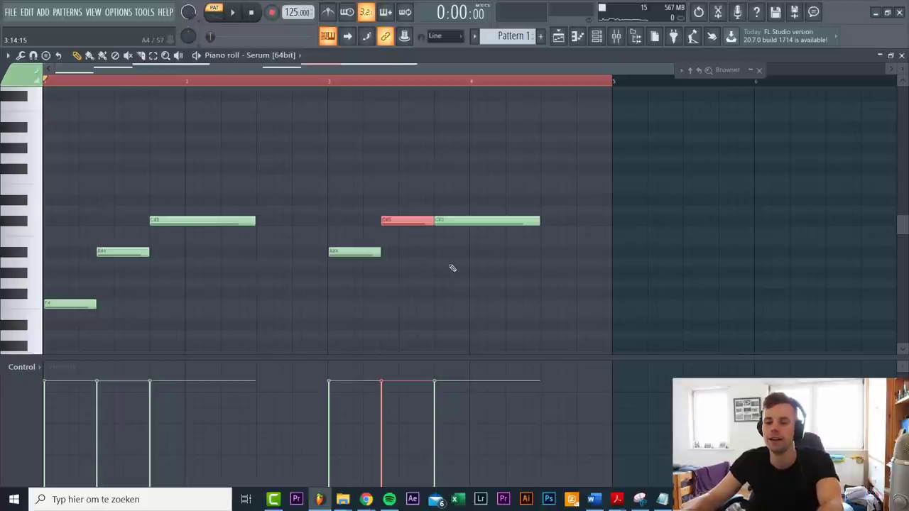
pyautogui.moveTo(459, 253); pyautogui.dragTo(453, 179)
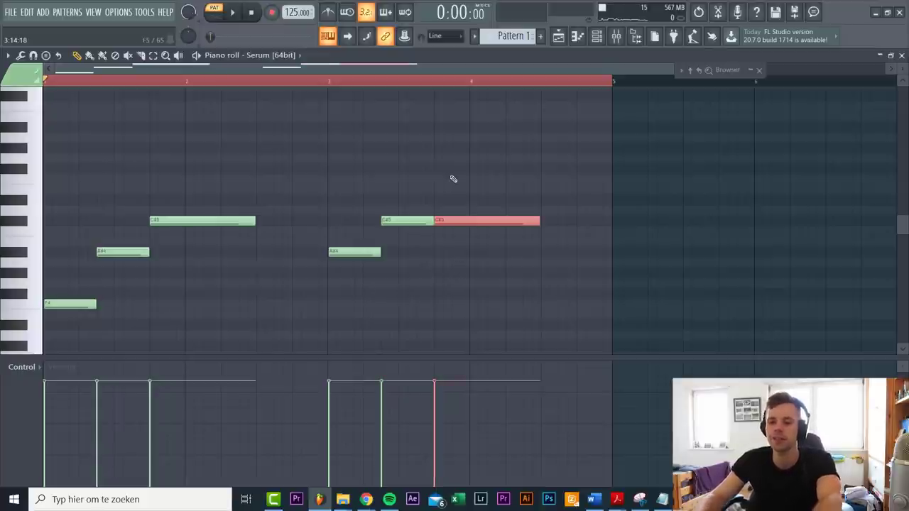
pyautogui.hotkey('shift', 'Down')
pyautogui.hotkey('shift', 'Down')
pyautogui.hotkey('shift', 'Down')
pyautogui.hotkey('shift', 'Down')
pyautogui.hotkey('shift', 'Down')
pyautogui.hotkey('shift', 'Down')
pyautogui.hotkey('shift', 'Down')
pyautogui.hotkey('shift', 'Down')
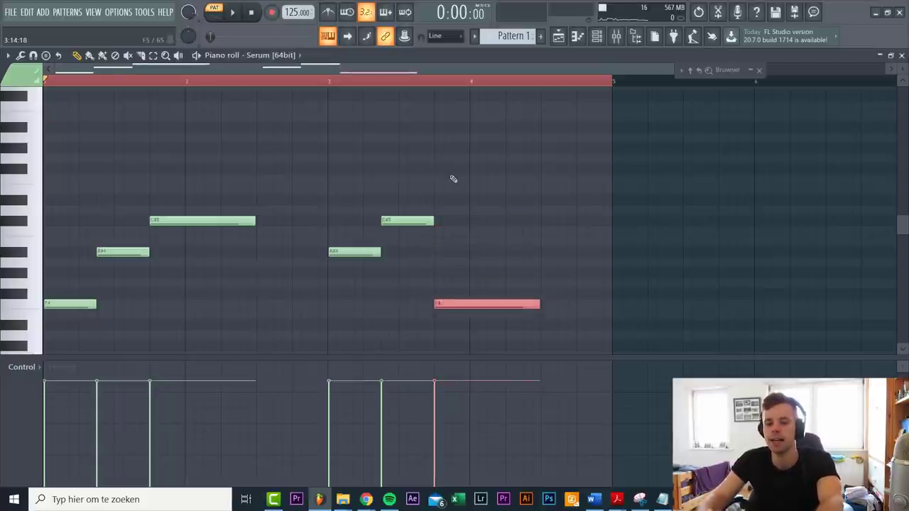
pyautogui.click(558, 205)
# - Audition Pattern 1, switch the playlist to song mode with the playhead just before bar 5, and unmute Track 5
pyautogui.press('space')
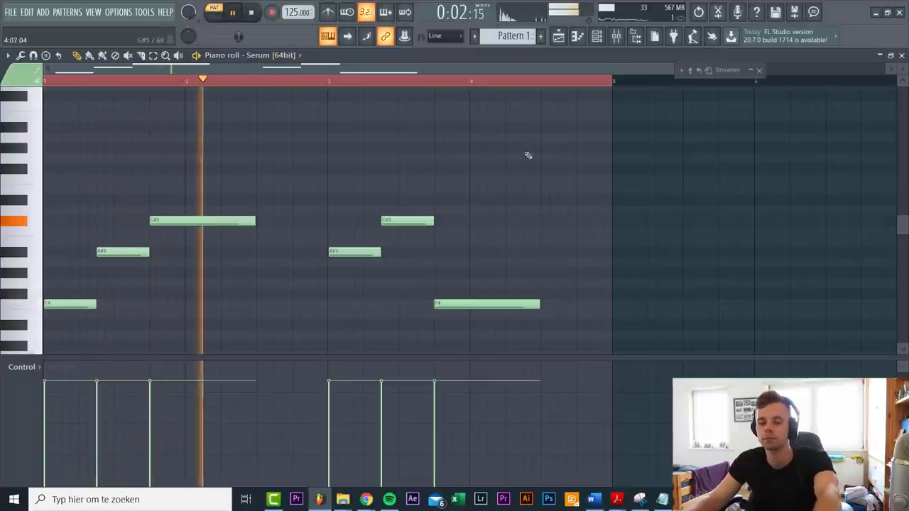
pyautogui.press('F5')
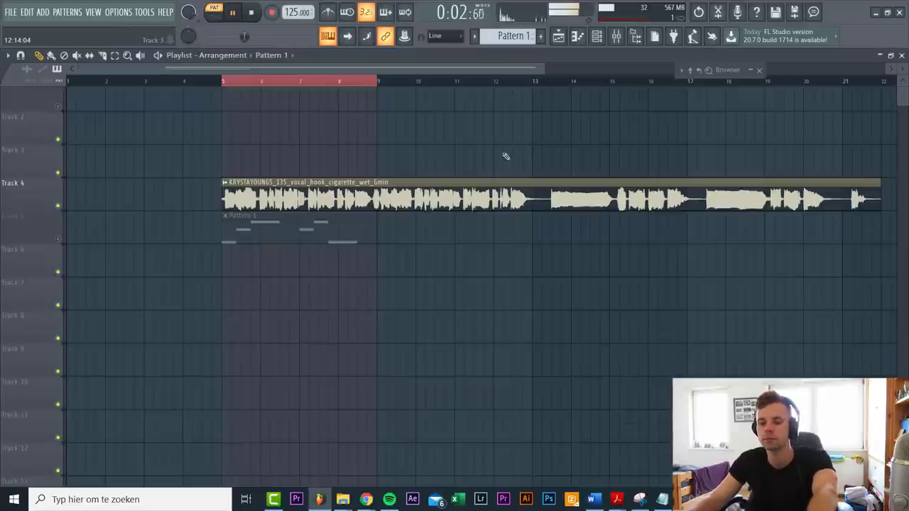
pyautogui.press('l')
pyautogui.click(212, 82)
pyautogui.press('space')
pyautogui.click(58, 240)
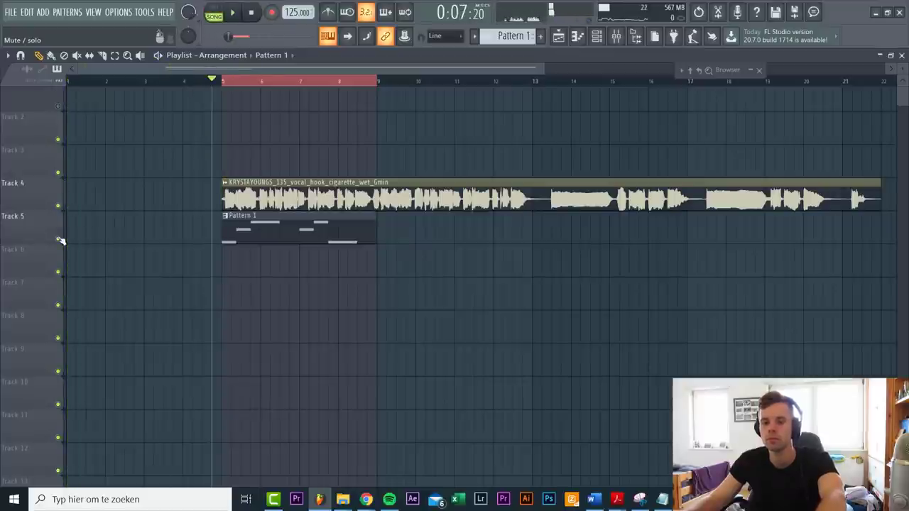
# - Lower the vocal hook sample's volume and play the song loop with the bassline
pyautogui.scroll(5, 249, 213)
pyautogui.doubleClick(334, 194)
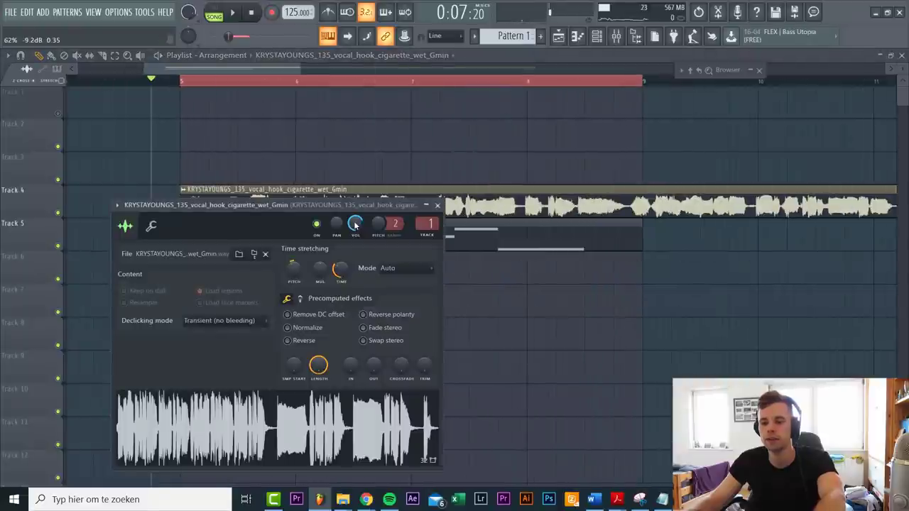
pyautogui.press('Escape')
pyautogui.click(429, 241)
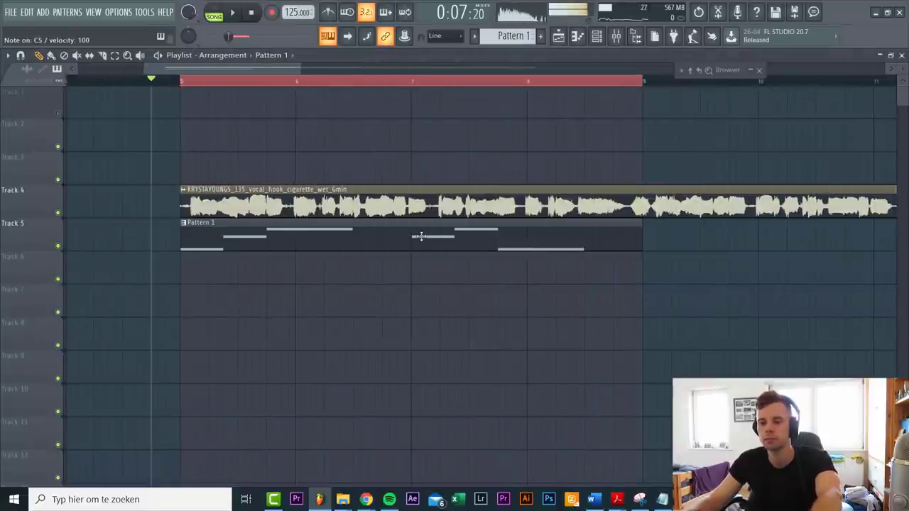
pyautogui.press('space')
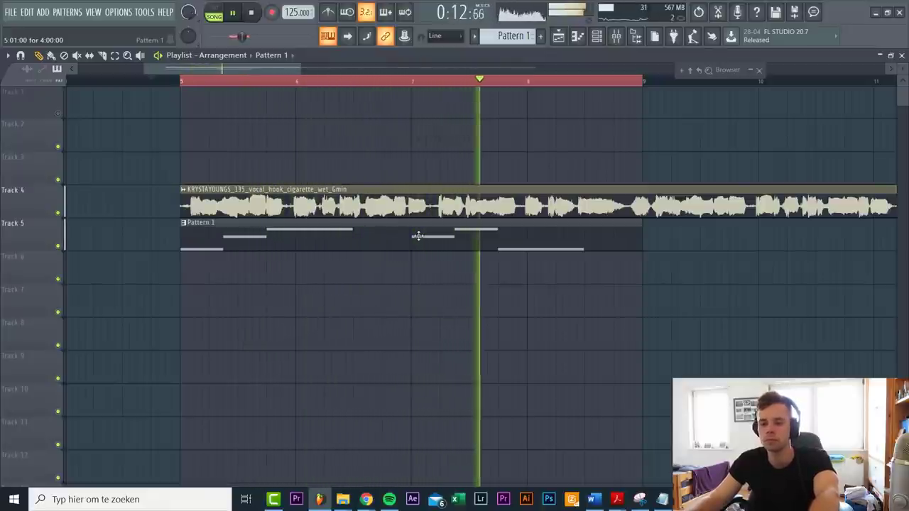
pyautogui.press('space')
# - Reset the pitch shift in the vocal hook sample's time-stretching settings
pyautogui.doubleClick(412, 196)
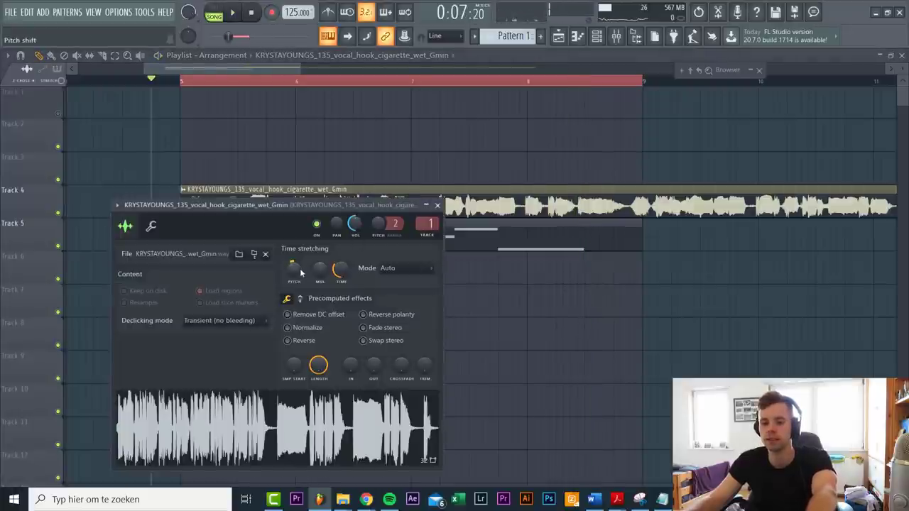
pyautogui.rightClick(301, 272)
pyautogui.click(320, 276)
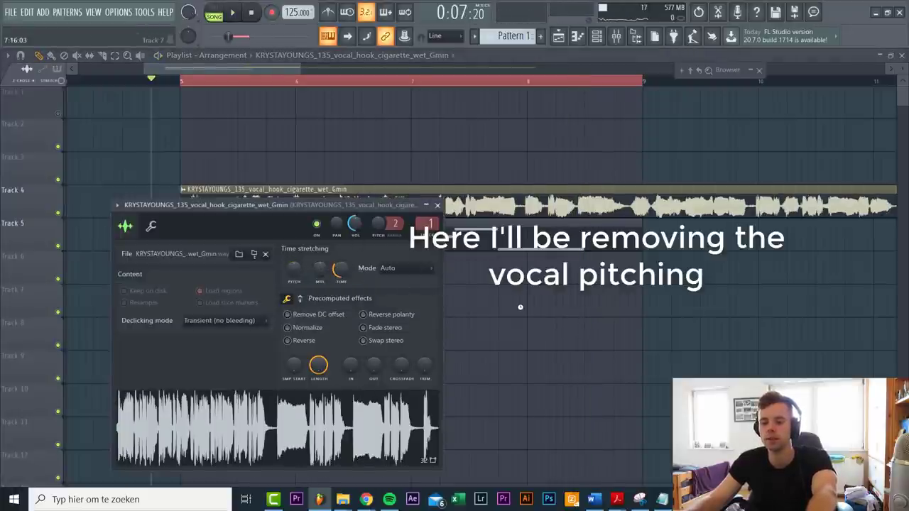
pyautogui.press('Escape')
# - Transpose all of Pattern 1's Serum notes up two semitones and play the loop against the vocal
pyautogui.doubleClick(392, 232)
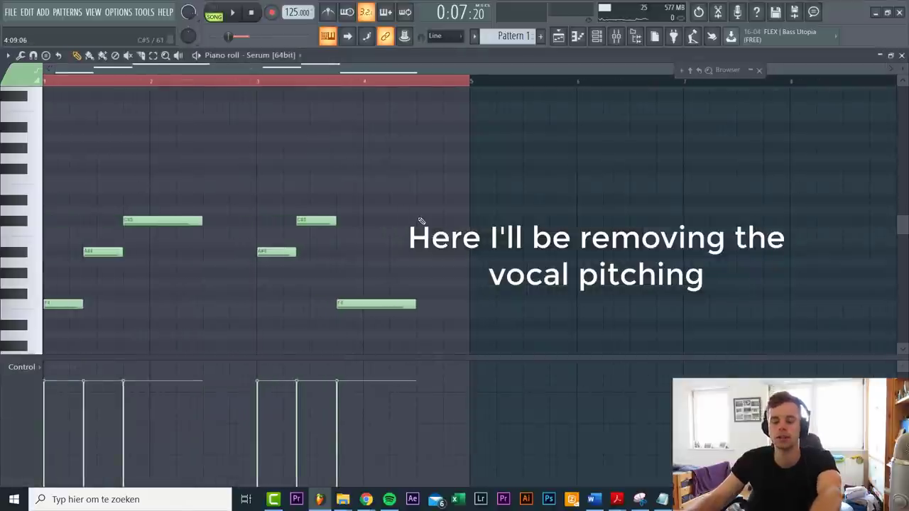
pyautogui.press('Up')
pyautogui.press('Up')
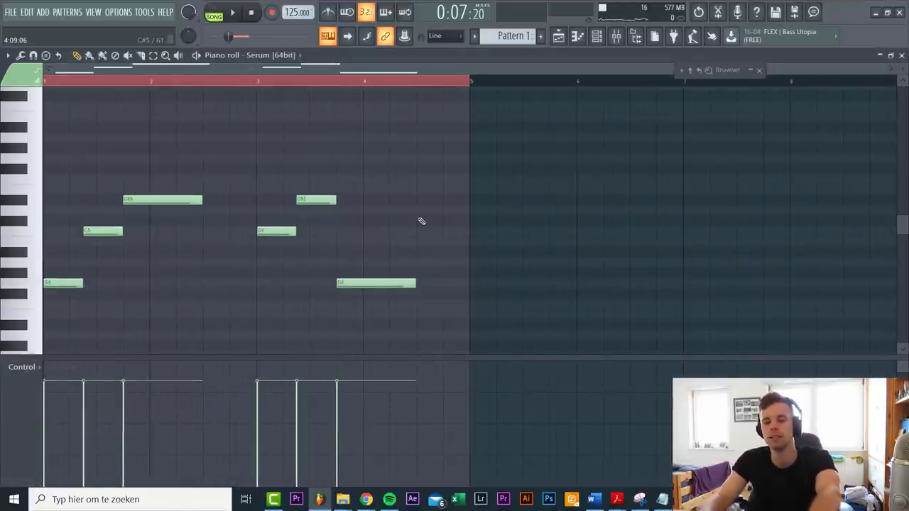
pyautogui.press('F5')
pyautogui.press('space')
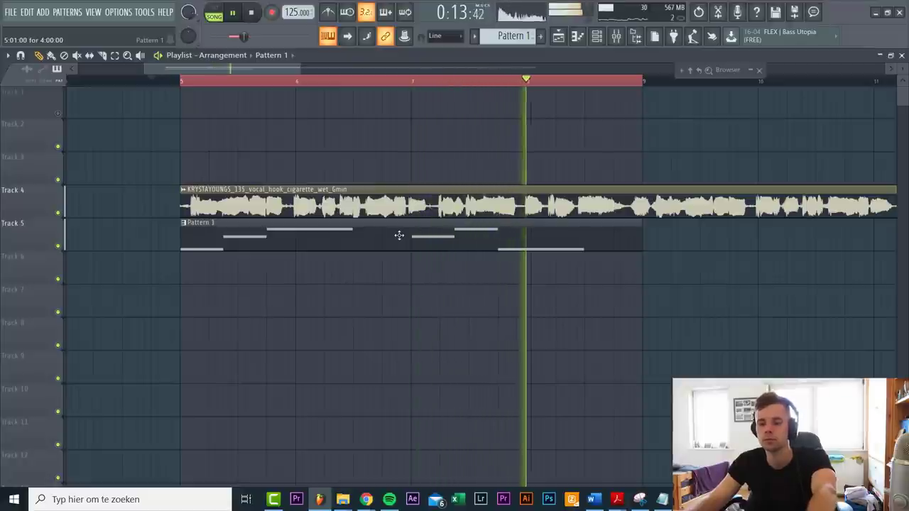
pyautogui.scroll(-3, 399, 235)
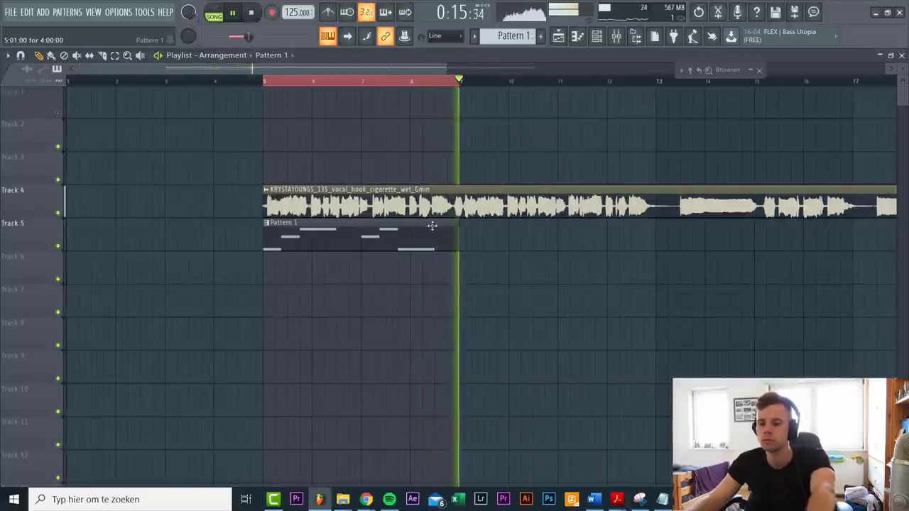
pyautogui.press('space')
# - Extend Pattern 1's first D#5 note to the start of bar 3 and return to the playlist
pyautogui.doubleClick(330, 246)
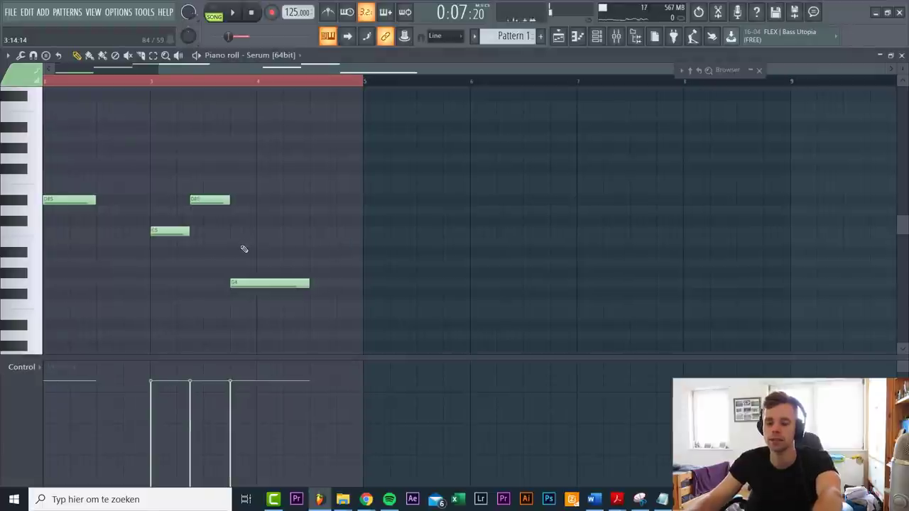
pyautogui.hscroll(-2, 245, 249)
pyautogui.press('F5')
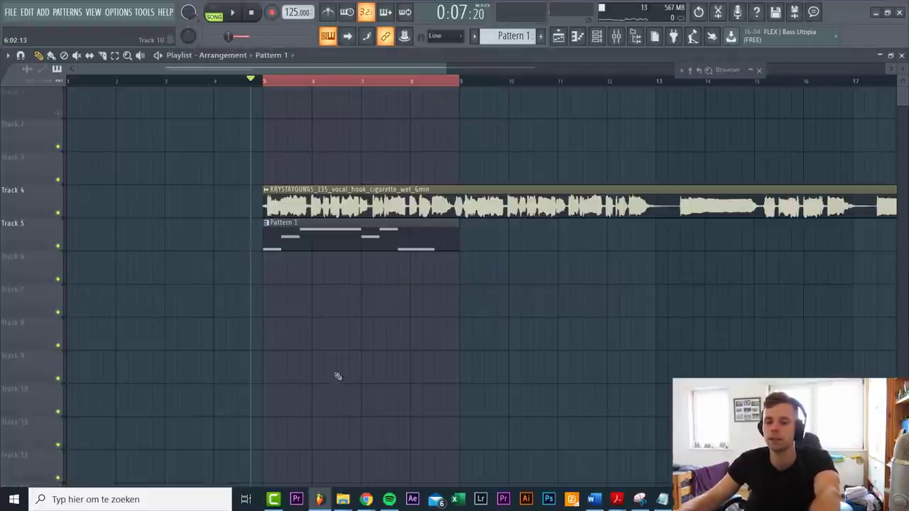
# - Open Serum from the channel rack and load a different BS bass preset from the Future Selection 2 folder
pyautogui.click(608, 37)
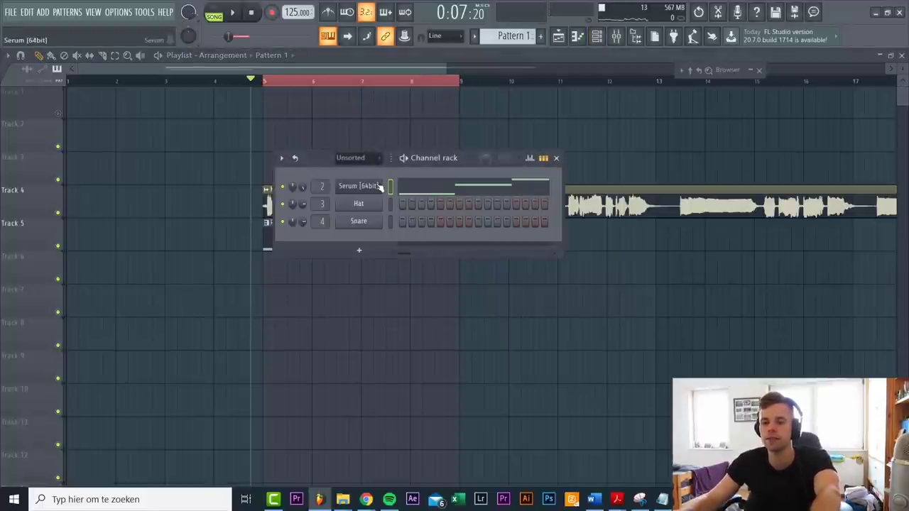
pyautogui.click(359, 186)
pyautogui.click(206, 164)
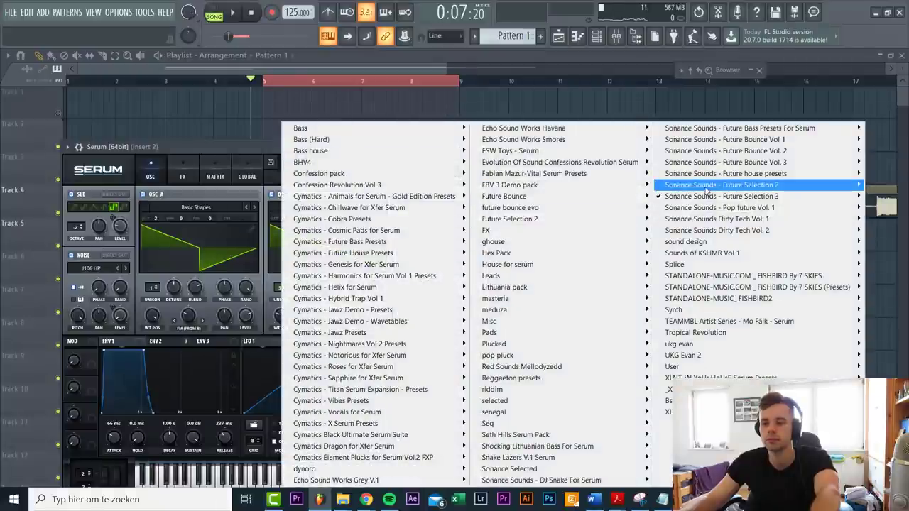
pyautogui.moveTo(710, 196)
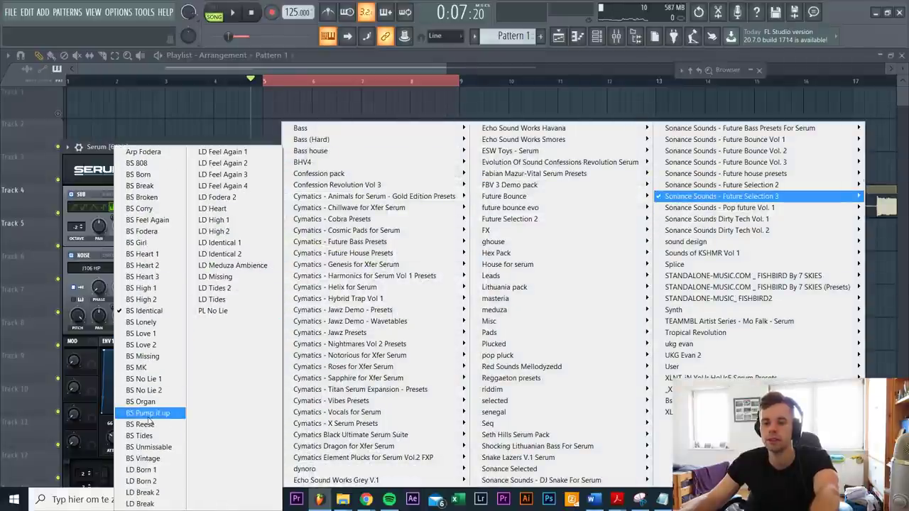
pyautogui.moveTo(509, 219)
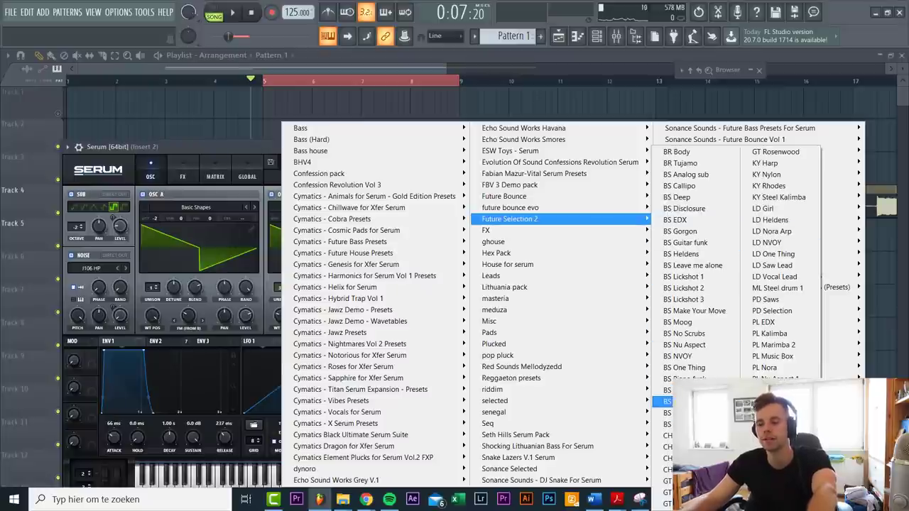
pyautogui.click(668, 401)
# - Play Pattern 1 on its own in pattern mode and extend its last G4 note to the start of bar 5
pyautogui.press('space')
pyautogui.click(214, 10)
pyautogui.press('space')
pyautogui.click(515, 187)
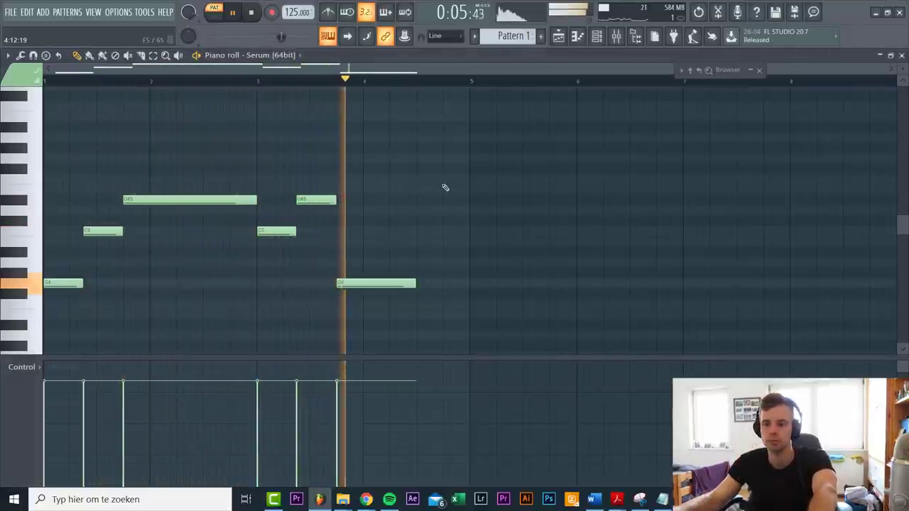
pyautogui.rightClick(435, 201)
pyautogui.rightClick(436, 201)
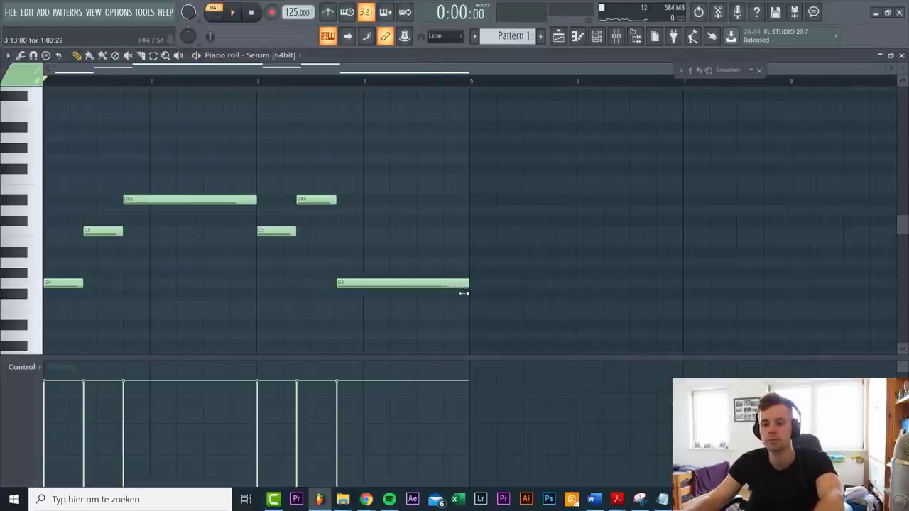
# - Play the loop against the vocal in song mode and copy Pattern 1's bass notes to a cloned Serum channel
pyautogui.press('space')
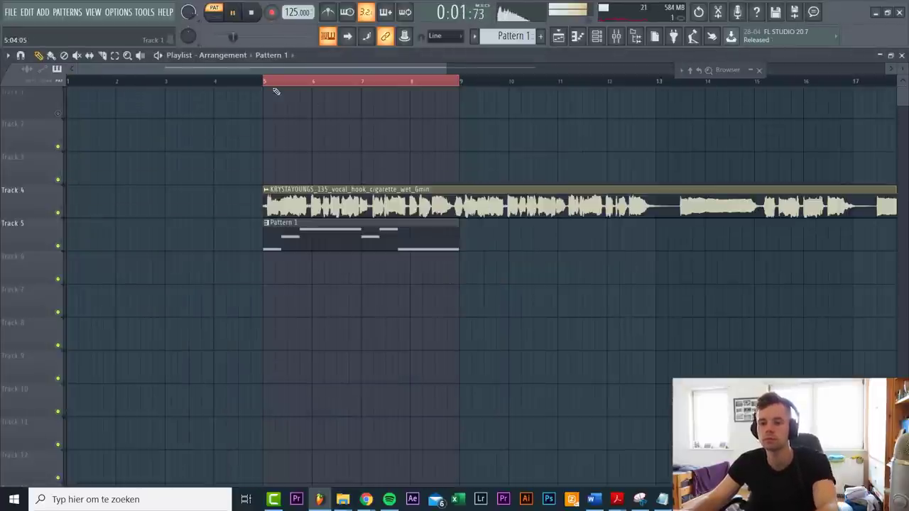
pyautogui.click(243, 81)
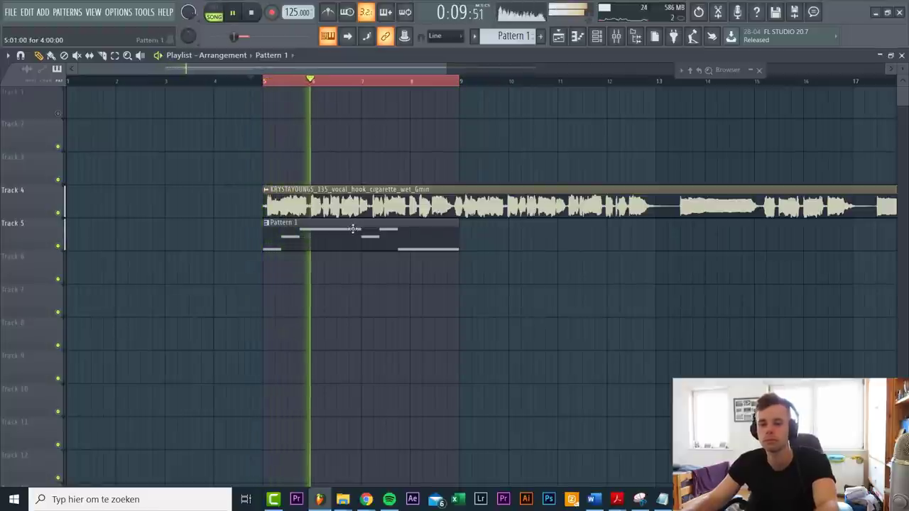
pyautogui.doubleClick(383, 225)
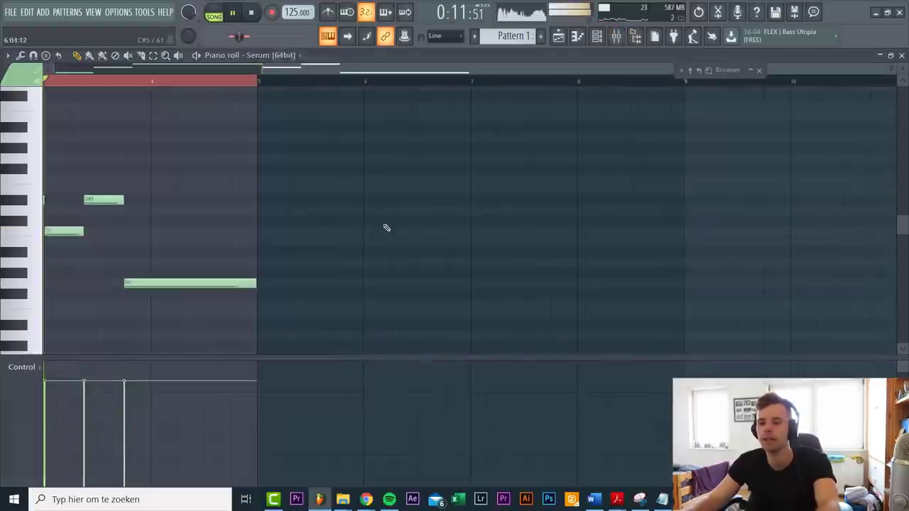
pyautogui.press('Escape')
pyautogui.click(383, 194)
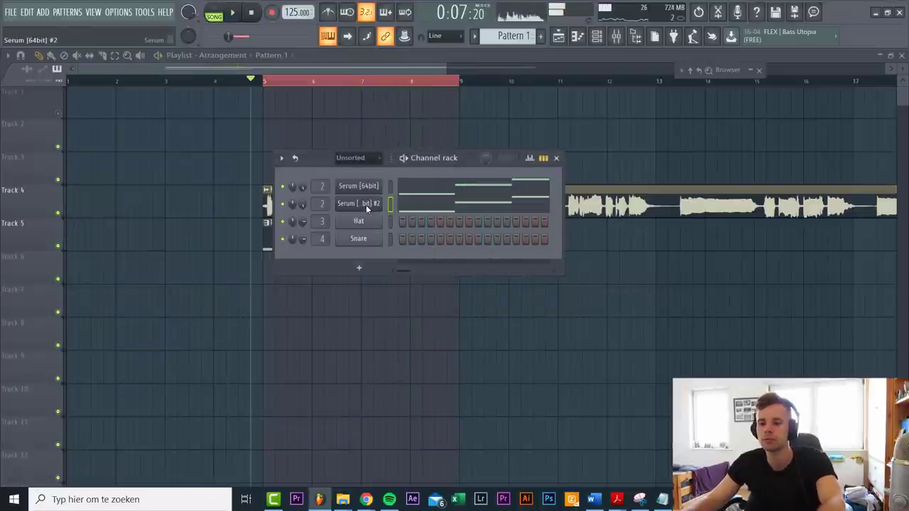
# - Load the LD On preset from the Lithuania pack folder into the second Serum
pyautogui.click(372, 204)
pyautogui.click(366, 183)
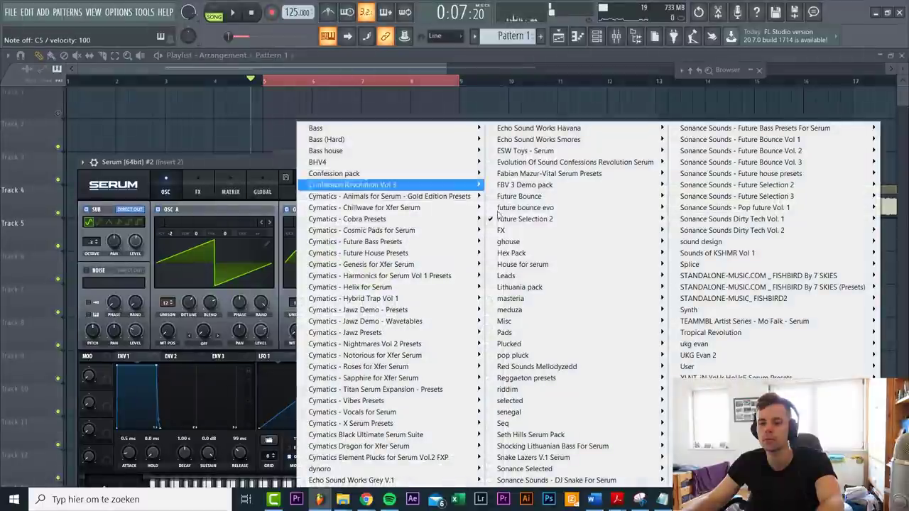
pyautogui.moveTo(750, 197)
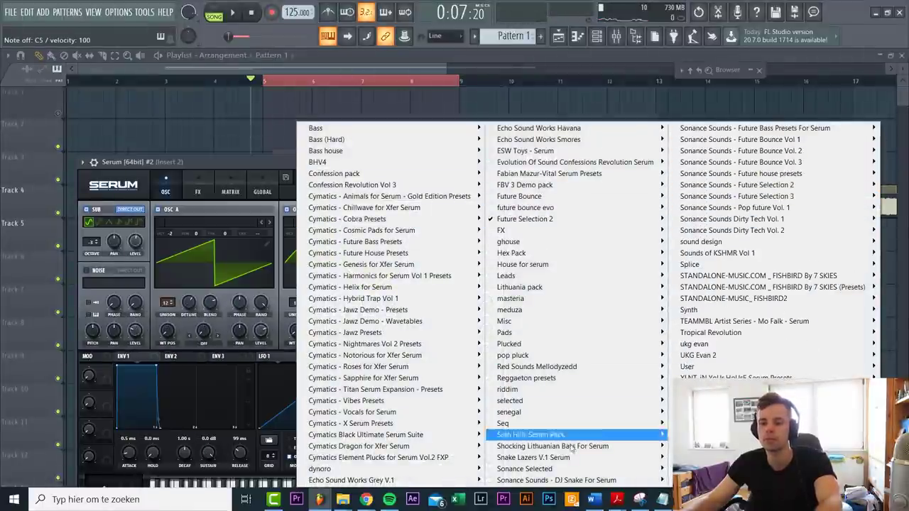
pyautogui.moveTo(560, 300)
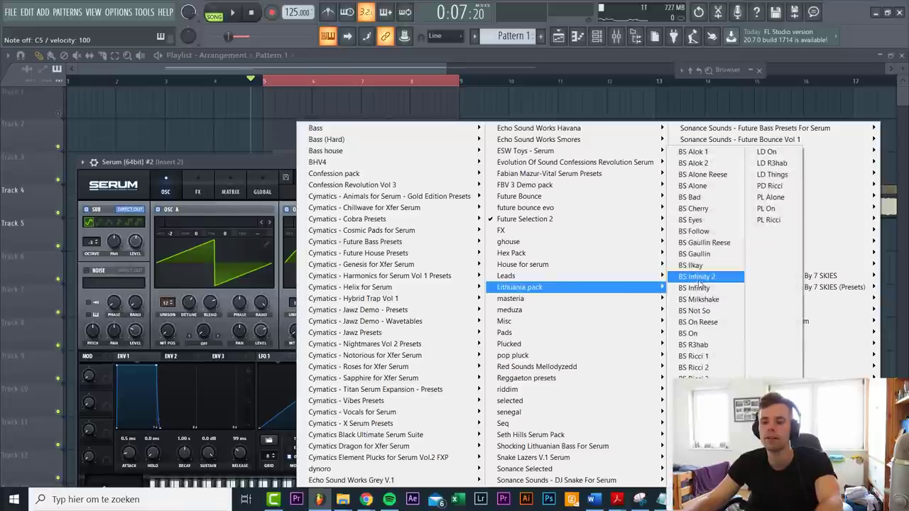
pyautogui.click(785, 154)
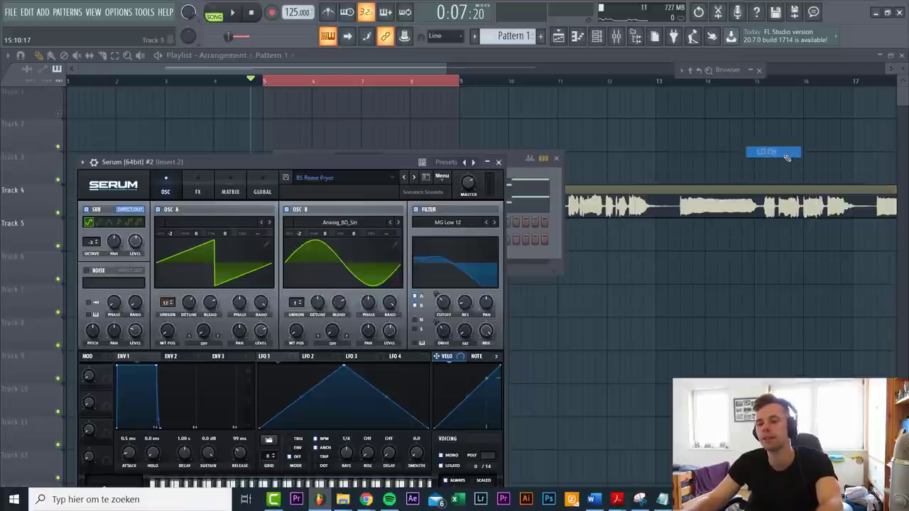
# - Play the two layered Serum sounds in pattern mode and against the vocal in song mode
pyautogui.click(554, 211)
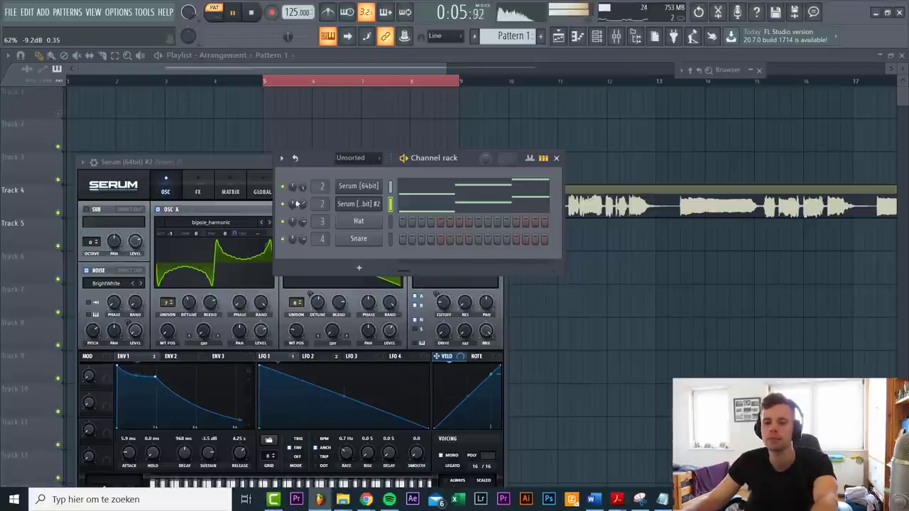
pyautogui.click(248, 125)
pyautogui.press('space')
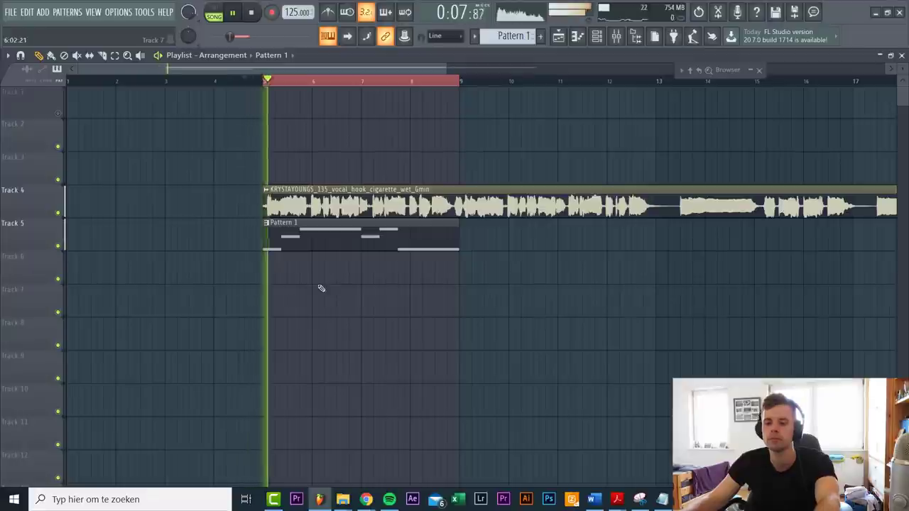
pyautogui.doubleClick(327, 237)
pyautogui.press('Escape')
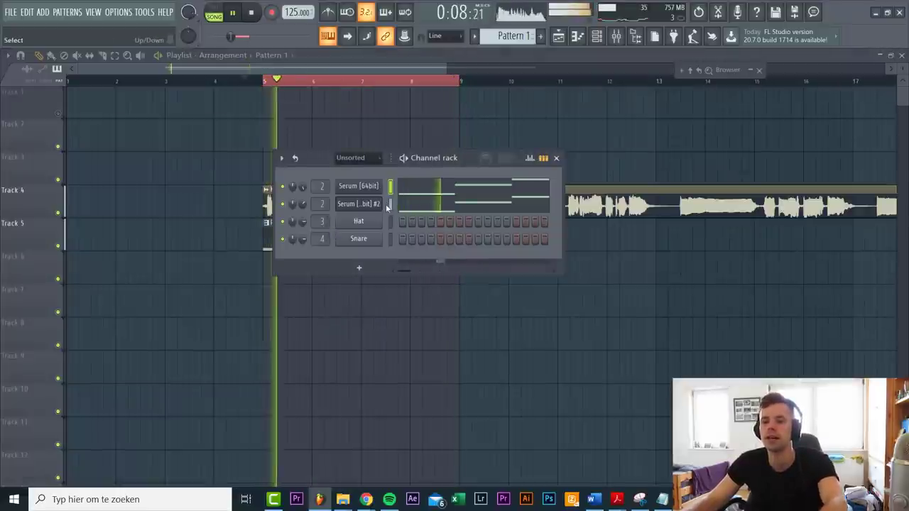
# - Replace the Snare channel with TruePianos [64bit] and copy the bassline notes into its piano roll in Pattern 2
pyautogui.click(388, 187)
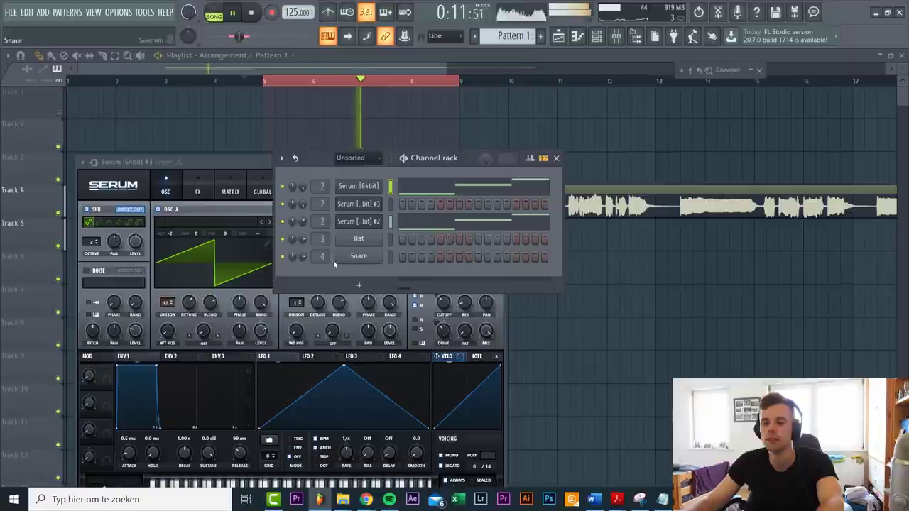
pyautogui.rightClick(352, 255)
pyautogui.moveTo(436, 353)
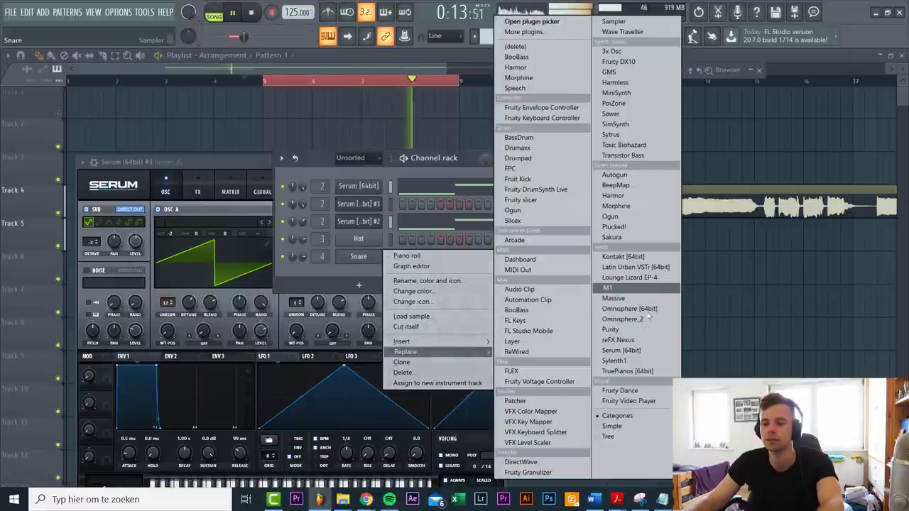
pyautogui.click(628, 372)
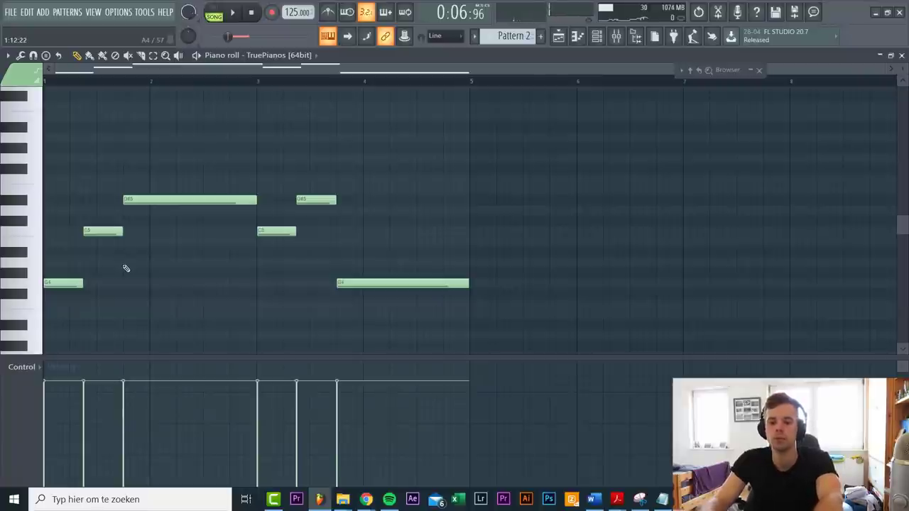
# - Transpose the piano notes up two semitones and layer a second voice a third above them: C5, F5, A5, F5, A5, C5
pyautogui.press('Up')
pyautogui.press('Up')
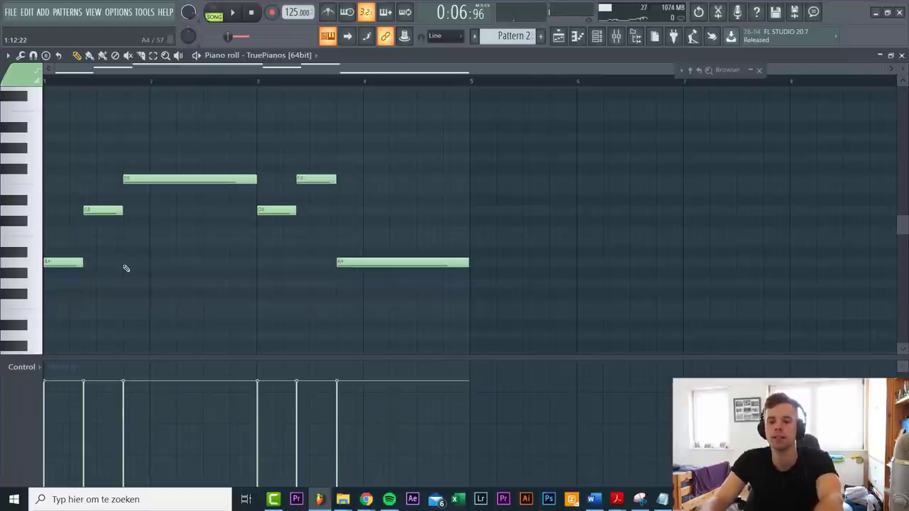
pyautogui.hotkey('ctrl', 'a')
pyautogui.moveTo(56, 264); pyautogui.dragTo(24, 229)
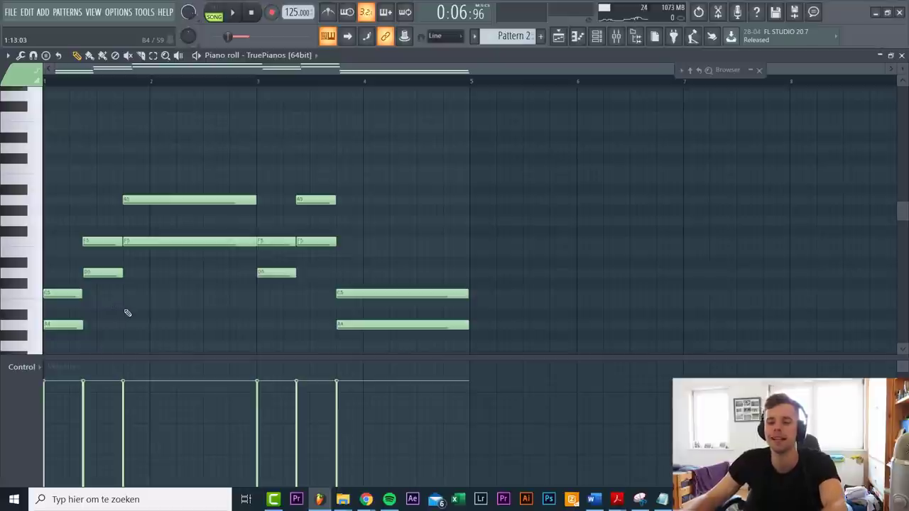
pyautogui.scroll(-2, 127, 313)
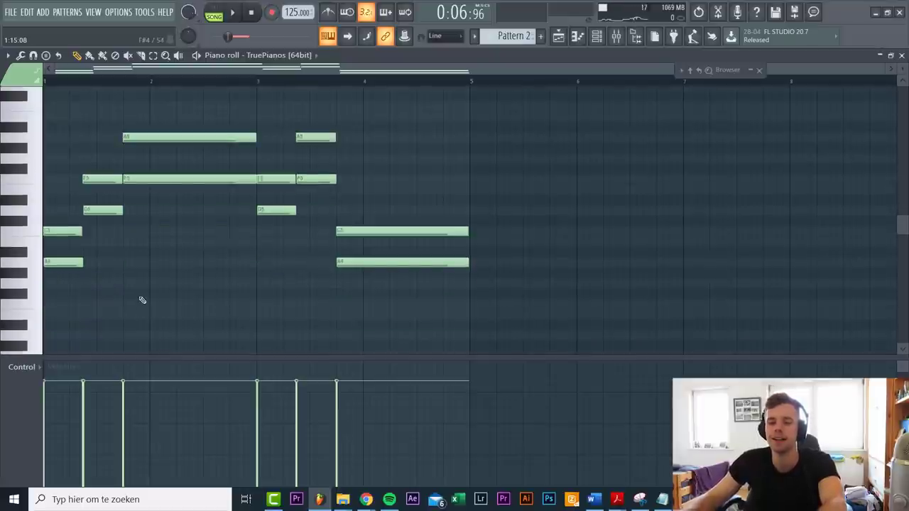
pyautogui.hotkey('ctrl', 'a')
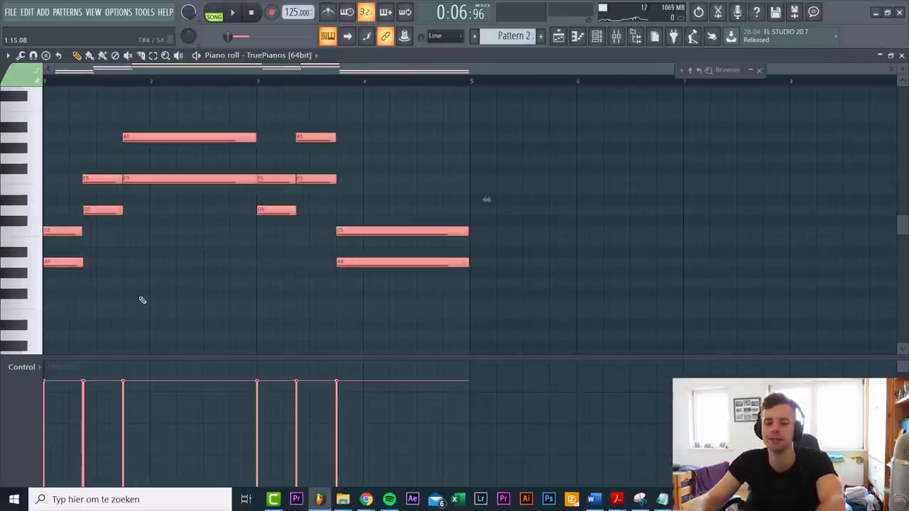
pyautogui.hotkey('ctrl', 'd')
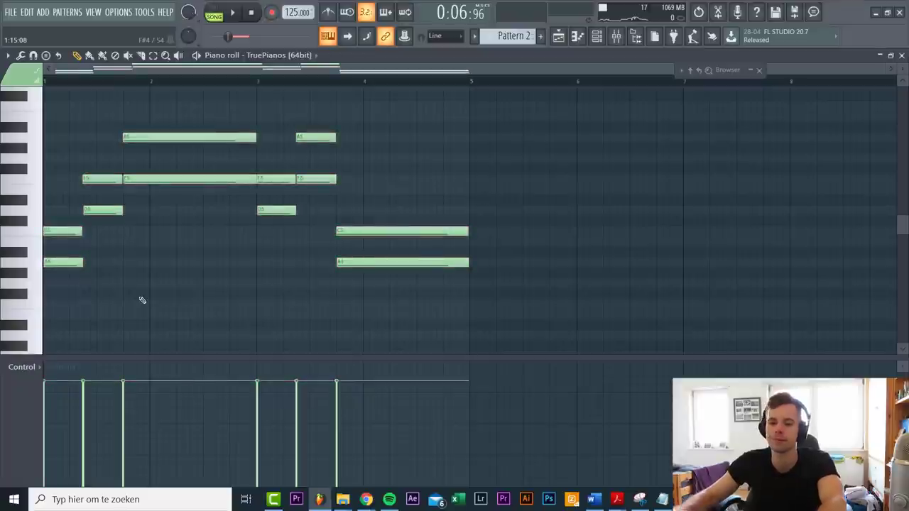
# - Complete the first three piano chords by adding E5, A5 and C6 as their top notes
pyautogui.scroll(1, 60, 223)
pyautogui.scroll(2, 50, 241)
pyautogui.click(60, 230)
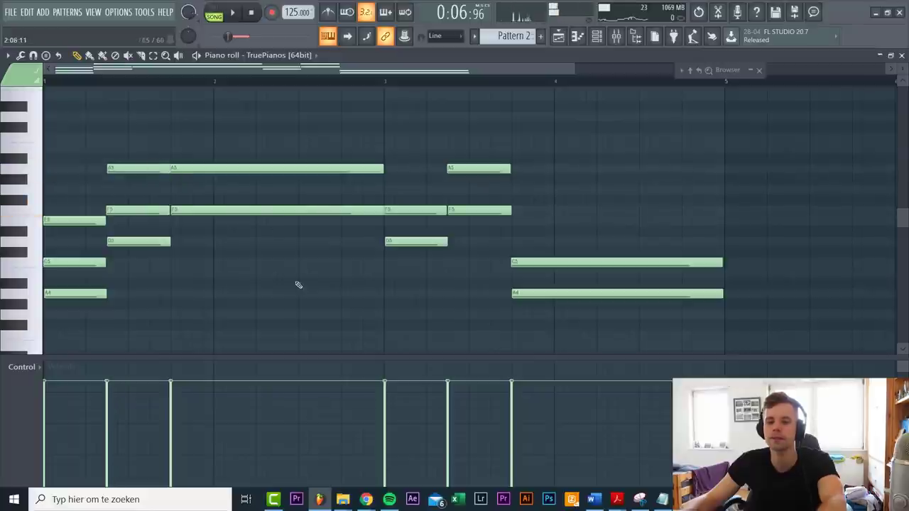
pyautogui.scroll(2, 295, 252)
pyautogui.click(230, 201)
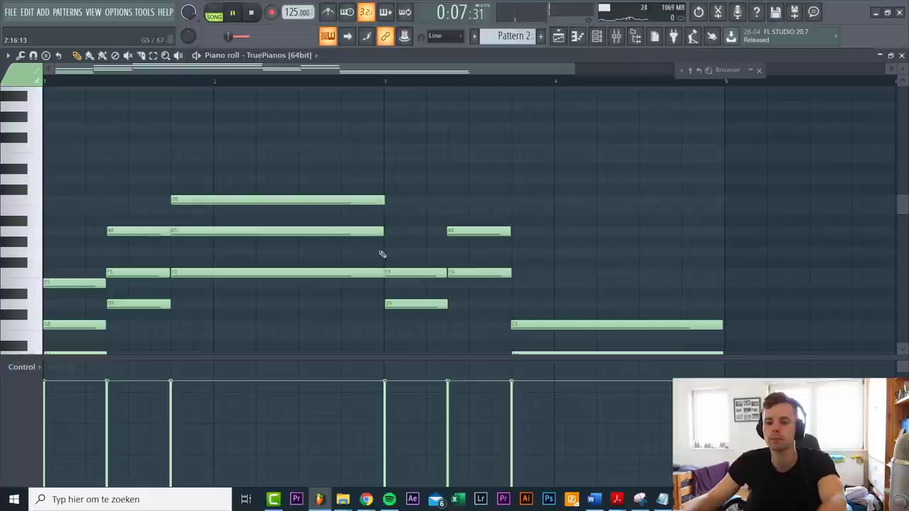
# - Play Pattern 2 in pattern mode and add top notes A5 and C6 to the two short chords in bar 3
pyautogui.click(214, 14)
pyautogui.press('space')
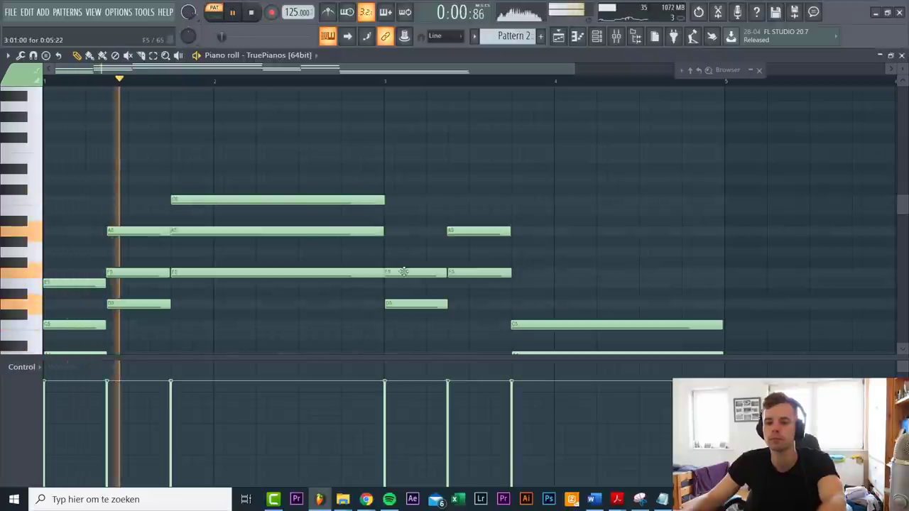
pyautogui.click(391, 231)
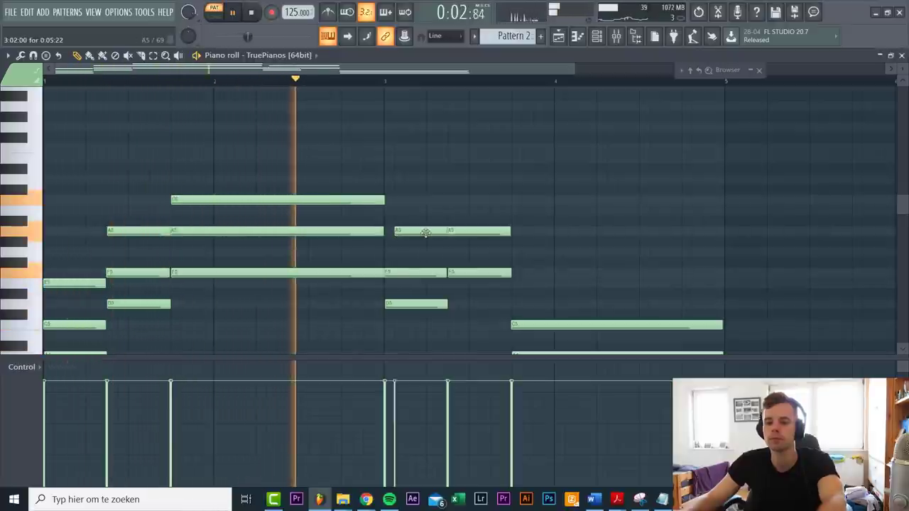
pyautogui.click(460, 210)
pyautogui.moveTo(461, 211)
pyautogui.mouseDown()
pyautogui.moveTo(461, 199)
pyautogui.moveTo(450, 199)
pyautogui.mouseUp()
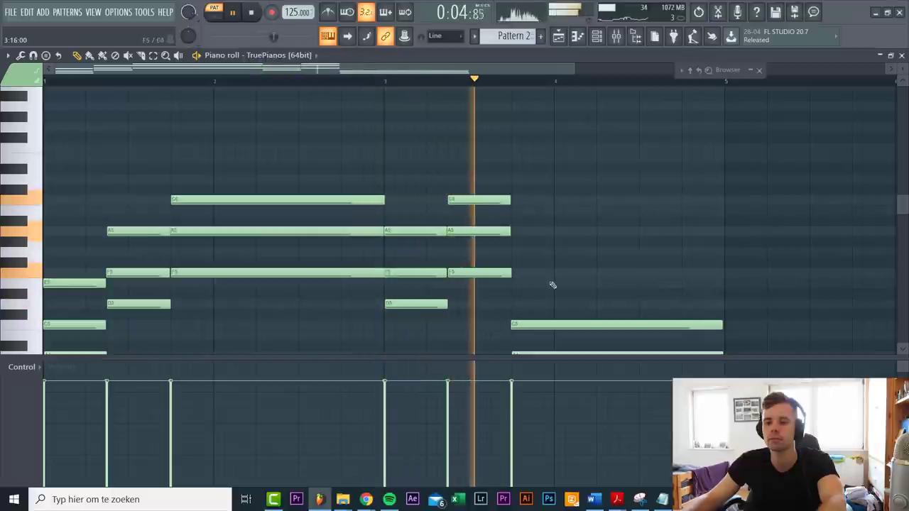
# - Add an E5 top note to the final long piano chord and stop playback
pyautogui.click(527, 304)
pyautogui.moveTo(553, 304); pyautogui.dragTo(527, 289)
pyautogui.rightClick(540, 283)
pyautogui.click(540, 314)
pyautogui.rightClick(546, 315)
pyautogui.scroll(-2, 341, 267)
pyautogui.press('space')
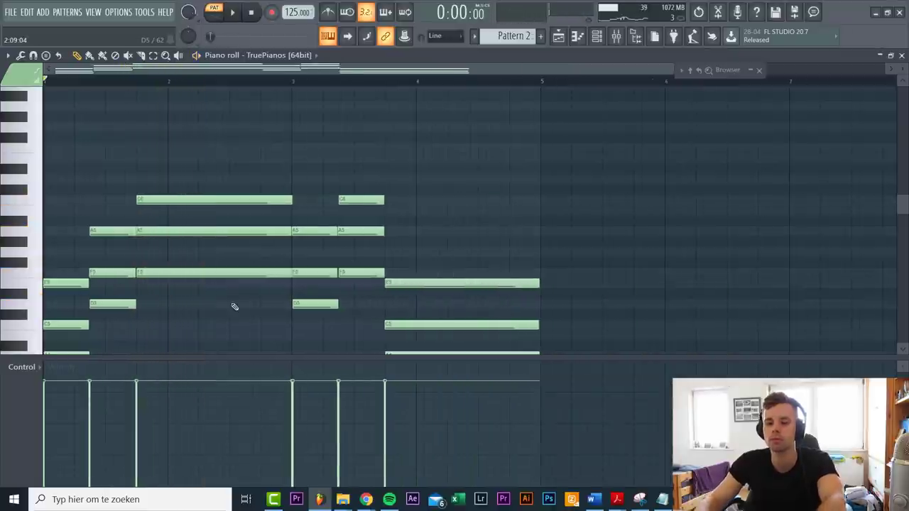
# - Transpose all of Pattern 2's piano chords down two semitones and play the pattern
pyautogui.scroll(-4, 268, 305)
pyautogui.press('Down')
pyautogui.press('Down')
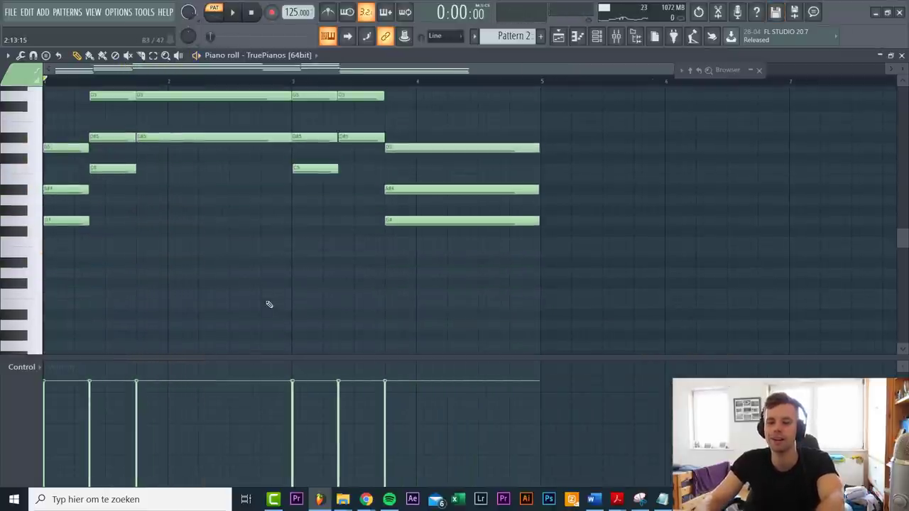
pyautogui.press('space')
pyautogui.scroll(4, 336, 272)
pyautogui.scroll(-3, 284, 276)
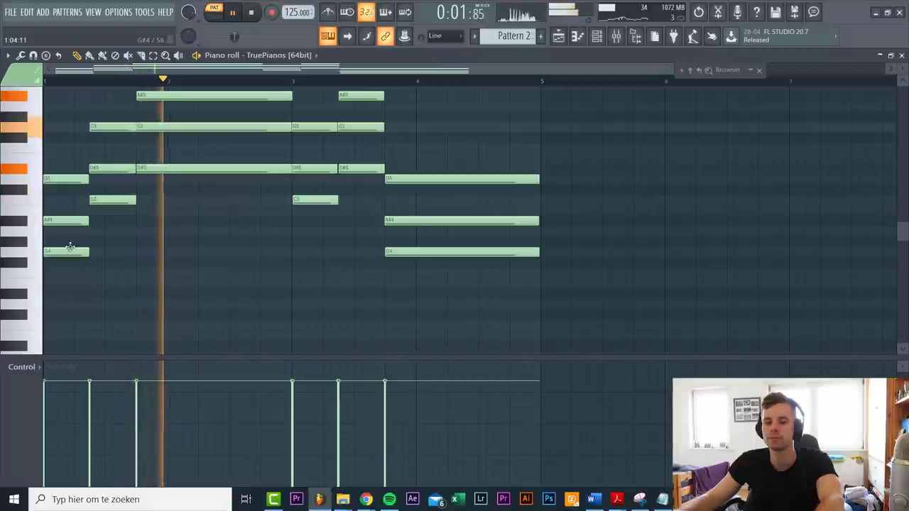
# - Duplicate the lowest note of every piano chord and place the copies one octave lower
pyautogui.keyDown('ctrl'); pyautogui.click(69, 251); pyautogui.keyUp('ctrl')
pyautogui.keyDown('ctrl'); pyautogui.click(101, 201); pyautogui.keyUp('ctrl')
pyautogui.keyDown('ctrl'); pyautogui.click(213, 169); pyautogui.keyUp('ctrl')
pyautogui.keyDown('ctrl'); pyautogui.click(312, 200); pyautogui.keyUp('ctrl')
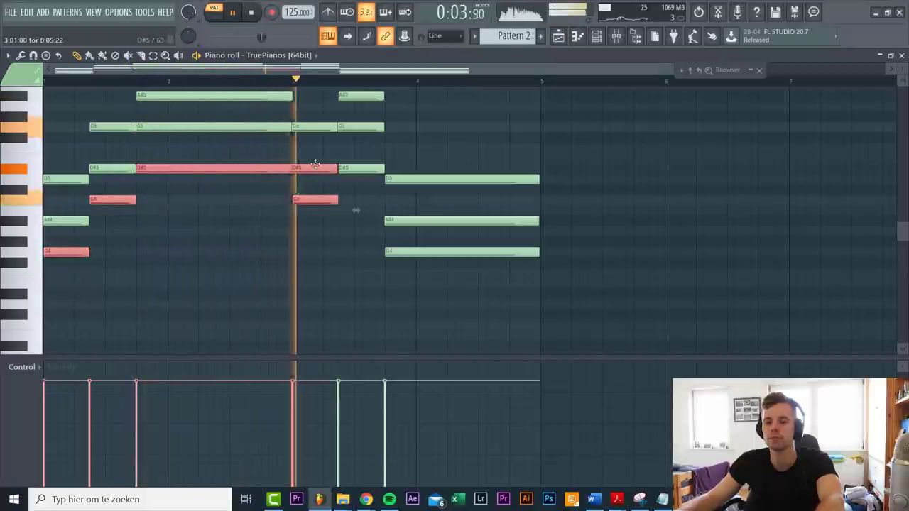
pyautogui.keyDown('ctrl'); pyautogui.click(352, 169); pyautogui.keyUp('ctrl')
pyautogui.keyDown('ctrl'); pyautogui.click(406, 252); pyautogui.keyUp('ctrl')
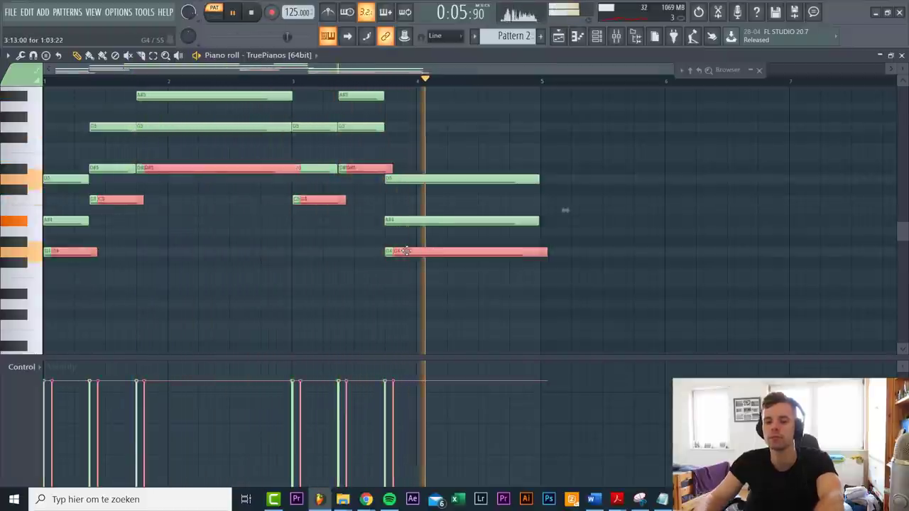
pyautogui.hotkey('ctrl', 'c')
pyautogui.hotkey('ctrl', 'v')
pyautogui.hotkey('ctrl', 'Down')
pyautogui.scroll(-3, 262, 247)
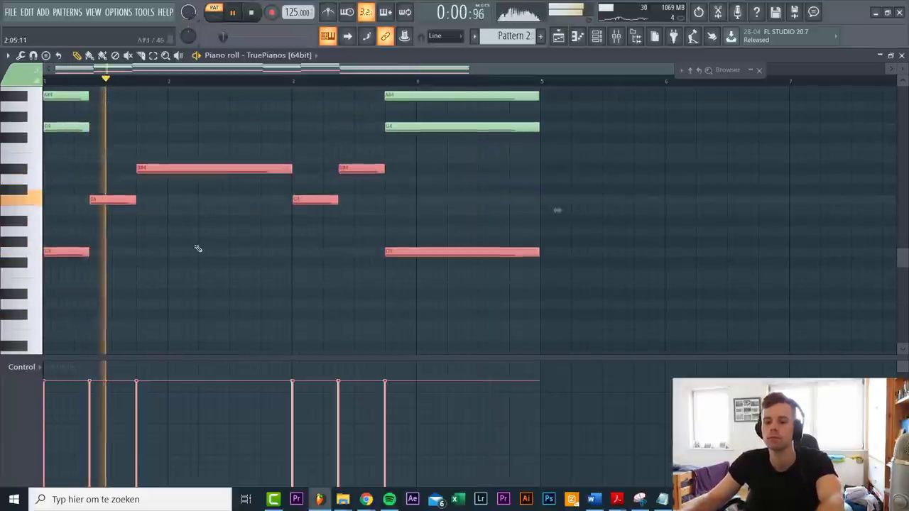
pyautogui.scroll(1, 196, 258)
pyautogui.hotkey('ctrl', 'd')
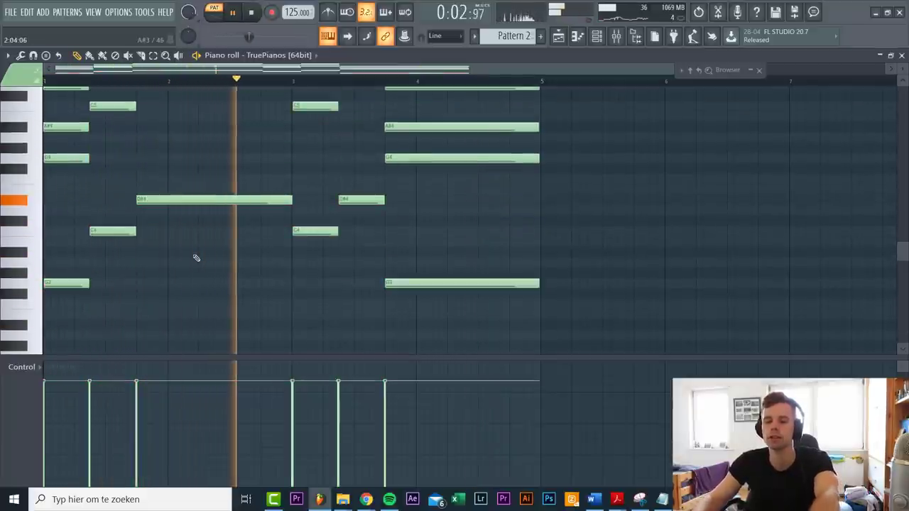
# - Strumize Pattern 2's piano chords and randomize the velocity and release levels of all their notes
pyautogui.hotkey('alt', 's')
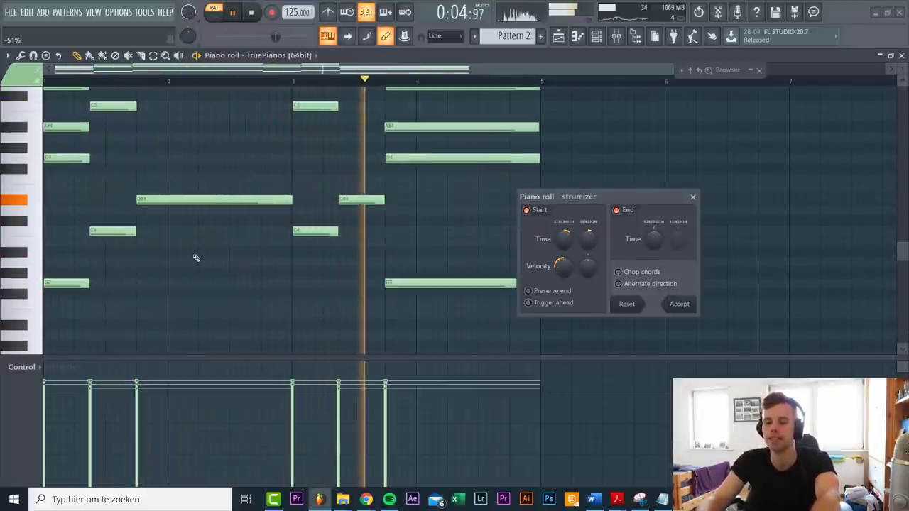
pyautogui.press('Escape')
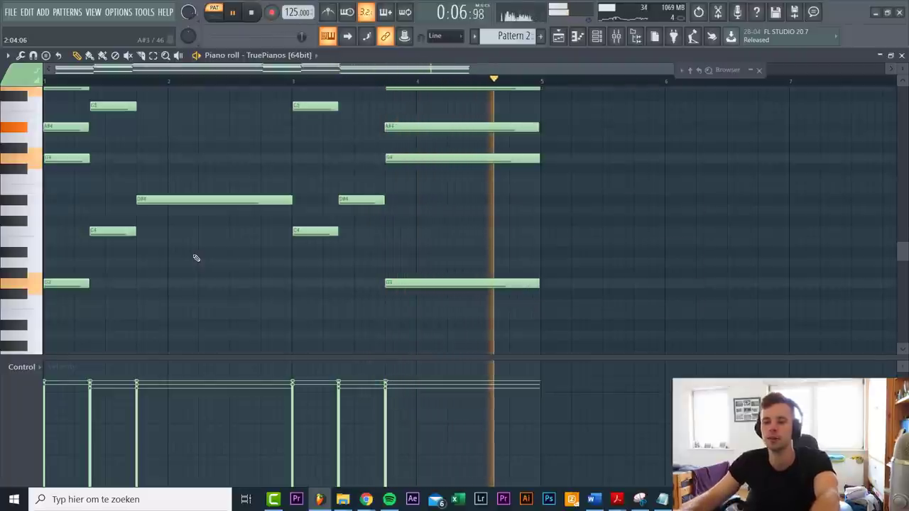
pyautogui.hotkey('ctrl', 'a')
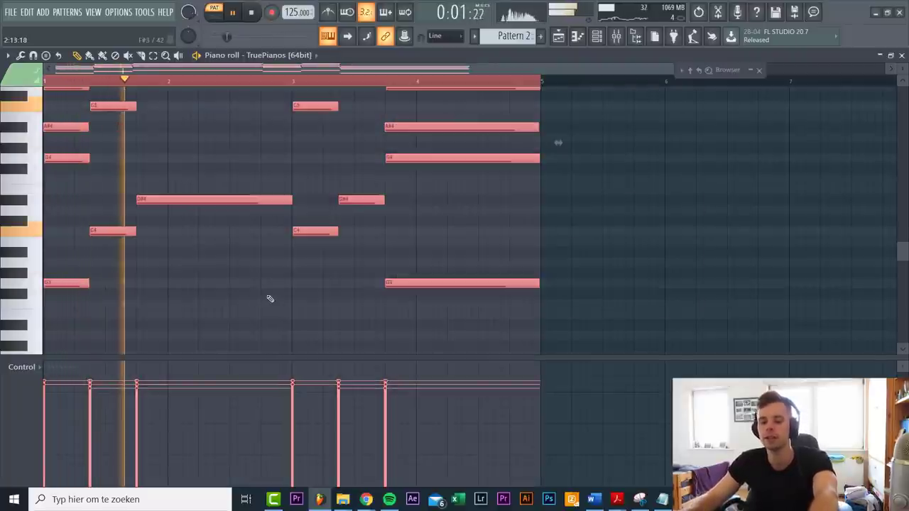
pyautogui.hotkey('alt', 'r')
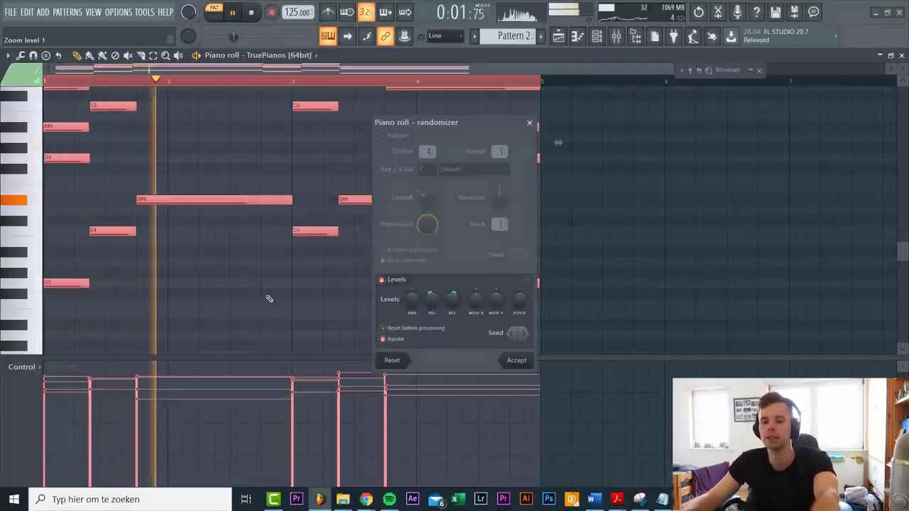
pyautogui.click(516, 364)
# - Place a Pattern 2 clip in the playlist on Track 6 at bar 5, beneath the Pattern 1 clip
pyautogui.scroll(1, 216, 256)
pyautogui.scroll(3, 223, 260)
pyautogui.scroll(-3, 224, 261)
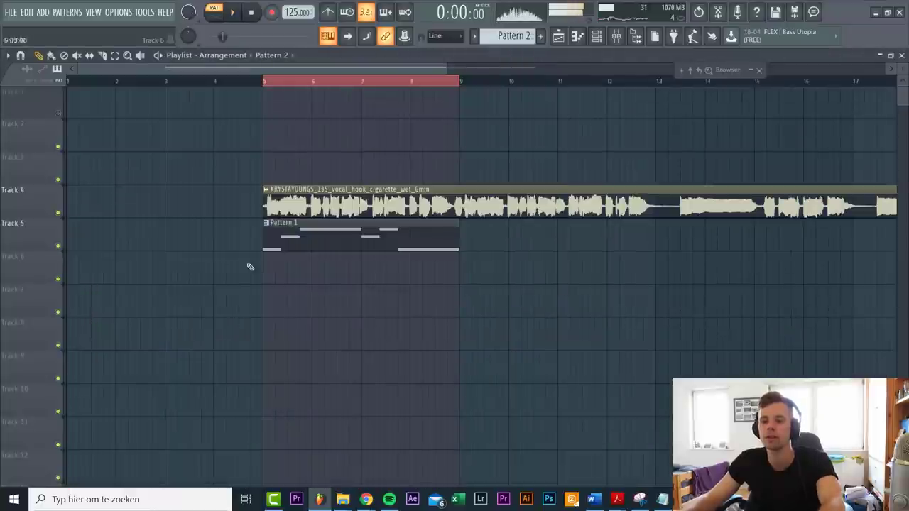
pyautogui.moveTo(284, 255); pyautogui.dragTo(315, 273)
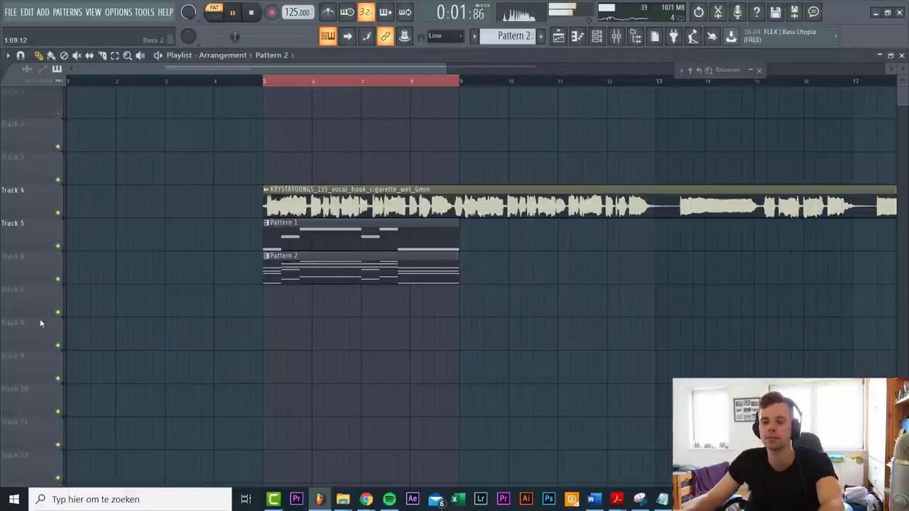
# - Open TruePianos from the channel rack and load FabFilter Pro-Q 2 into the first effect slot of its mixer track
pyautogui.scroll(2, 434, 311)
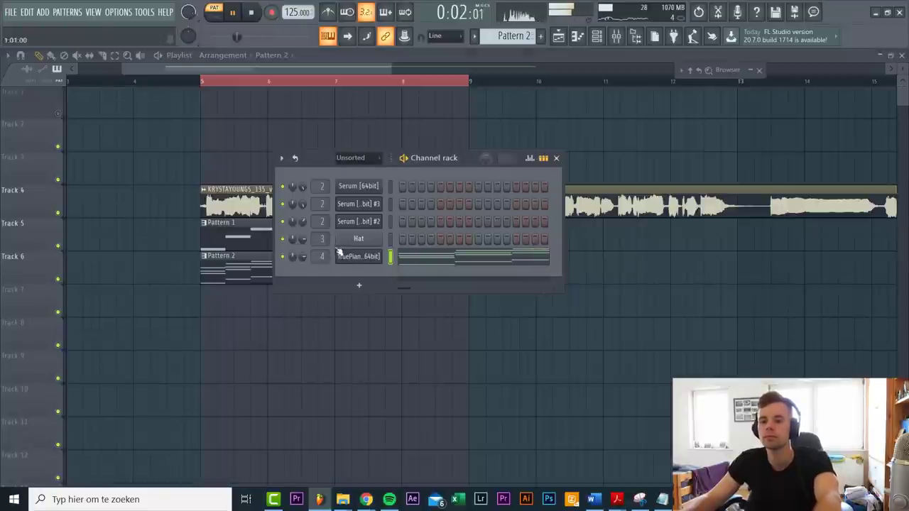
pyautogui.click(349, 256)
pyautogui.click(102, 188)
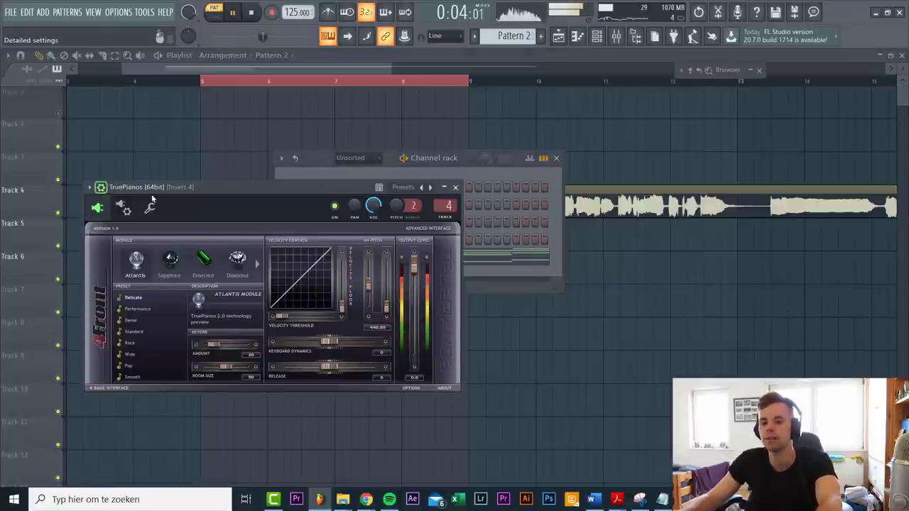
pyautogui.click(448, 219)
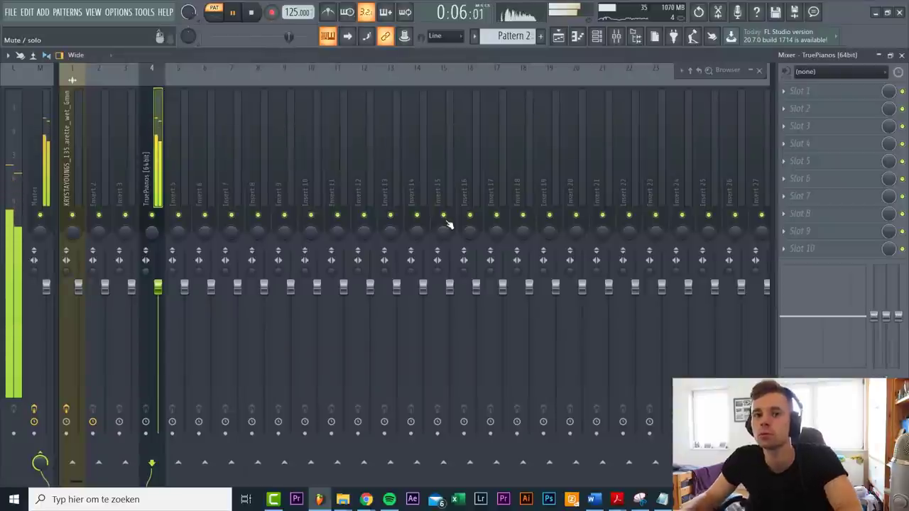
pyautogui.click(799, 91)
pyautogui.click(665, 64)
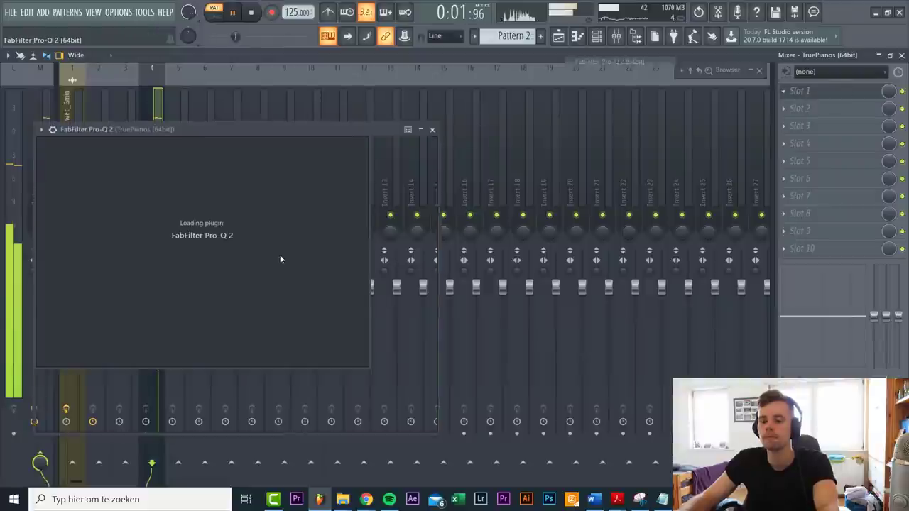
# - Add an EQ band in Pro-Q 2, shape it as a High Cut and lower its frequency to about 3.9 kHz
pyautogui.rightClick(341, 250)
pyautogui.moveTo(387, 270)
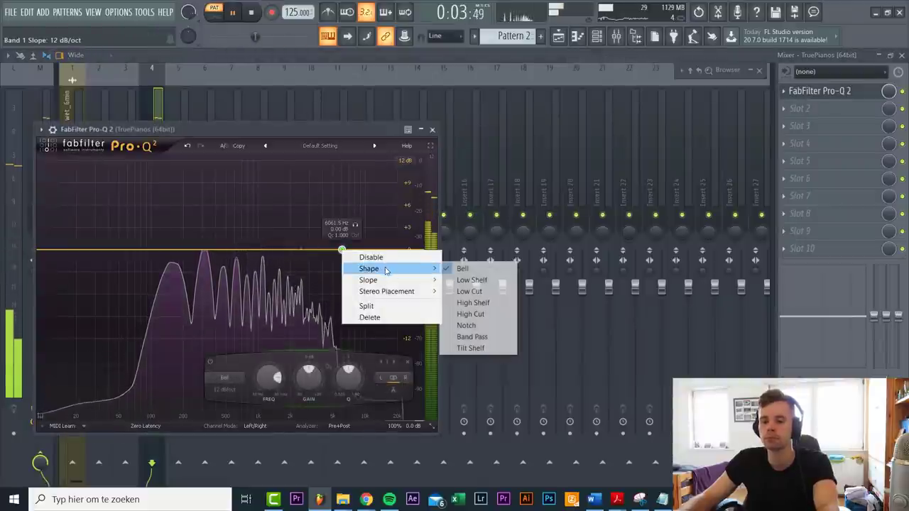
pyautogui.click(470, 314)
pyautogui.moveTo(341, 253); pyautogui.dragTo(320, 258)
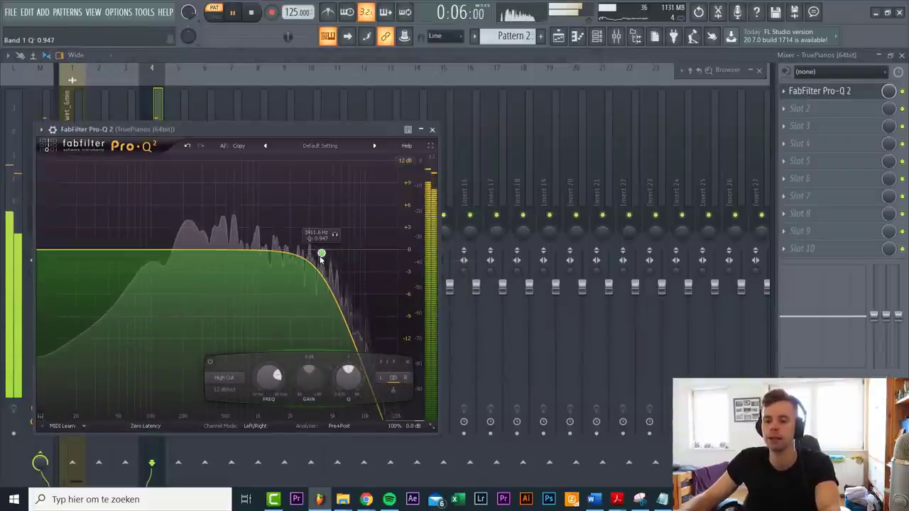
# - Add a second EQ band in the low frequencies and set its shape to Low Cut
pyautogui.click(128, 251)
pyautogui.rightClick(128, 251)
pyautogui.moveTo(156, 270)
pyautogui.click(244, 304)
pyautogui.rightClick(127, 251)
pyautogui.moveTo(185, 281)
pyautogui.click(260, 294)
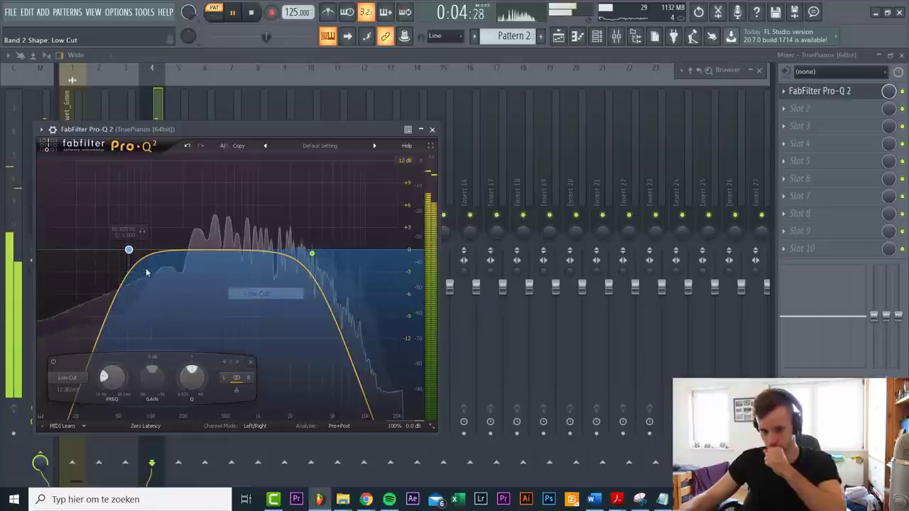
# - Raise the low cut to about 136 Hz and move the high cut further down in frequency
pyautogui.moveTo(134, 254); pyautogui.dragTo(169, 257)
pyautogui.scroll(-1, 170, 259)
pyautogui.scroll(1, 169, 257)
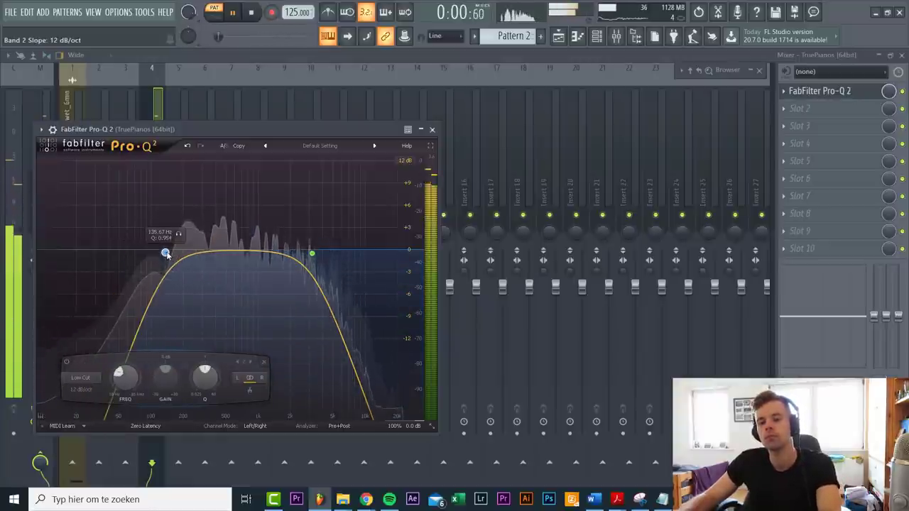
pyautogui.moveTo(311, 254); pyautogui.dragTo(276, 253)
pyautogui.scroll(1, 276, 254)
pyautogui.scroll(1, 277, 254)
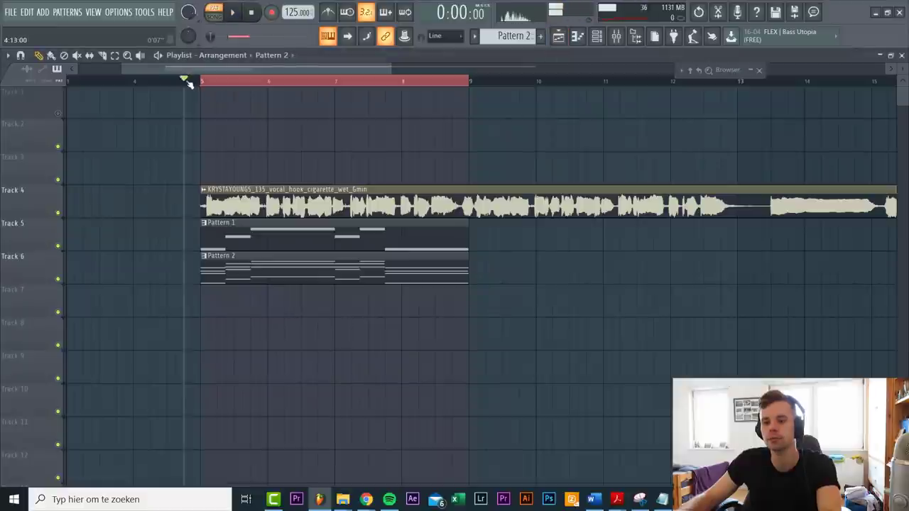
# - Switch to song mode and play the arrangement from just before bar 5
pyautogui.press('l')
pyautogui.click(151, 81)
pyautogui.press('space')
pyautogui.press('space')
# - Duplicate the Pattern 1 clip onto Track 7 and make the copy a unique pattern
pyautogui.doubleClick(228, 235)
pyautogui.press('F7')
pyautogui.press('F6')
pyautogui.press('F6')
pyautogui.moveTo(246, 231); pyautogui.dragTo(245, 302)
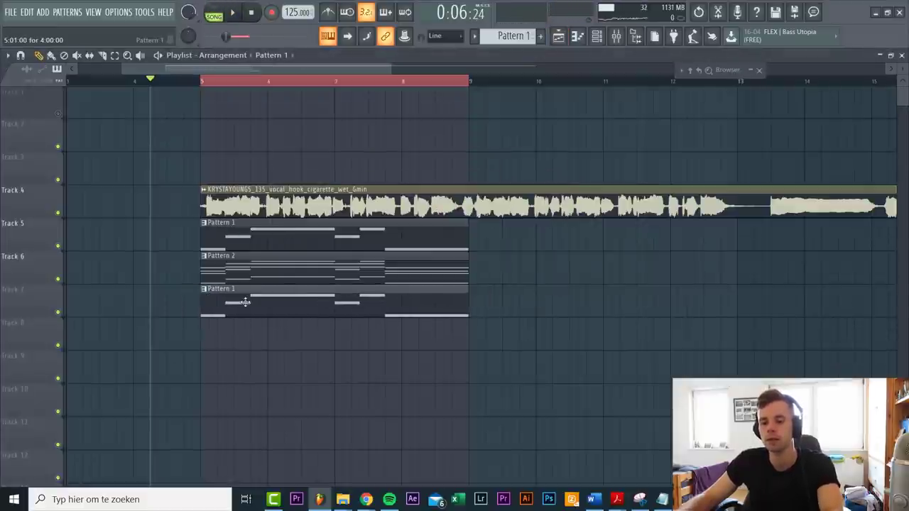
pyautogui.click(203, 290)
pyautogui.click(262, 362)
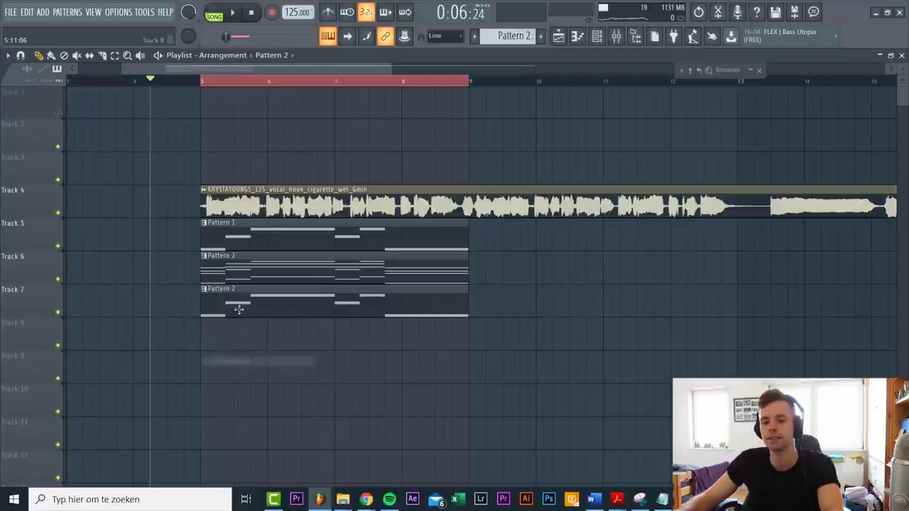
# - Split the bass layers between the two patterns, keeping only Serum #2's notes in Pattern 2 and removing them from Pattern 1
pyautogui.doubleClick(234, 292)
pyautogui.press('F7')
pyautogui.press('F6')
pyautogui.doubleClick(225, 240)
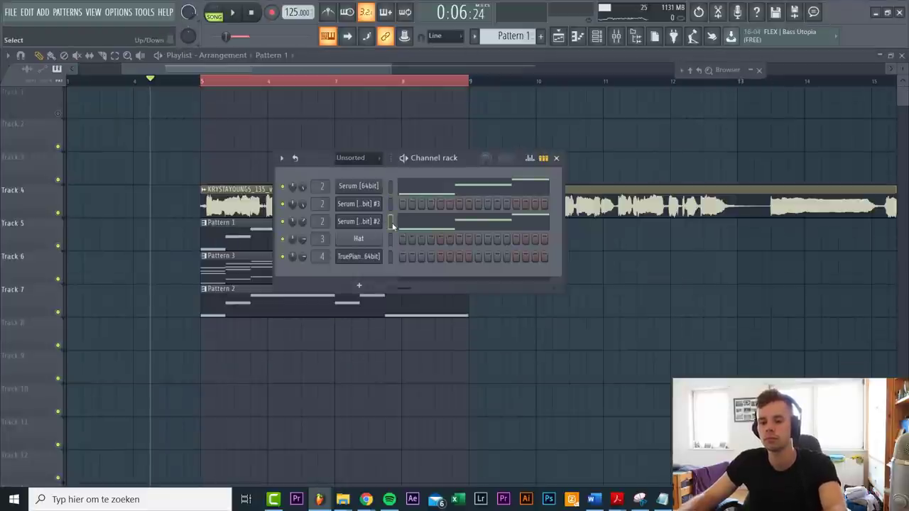
pyautogui.press('F6')
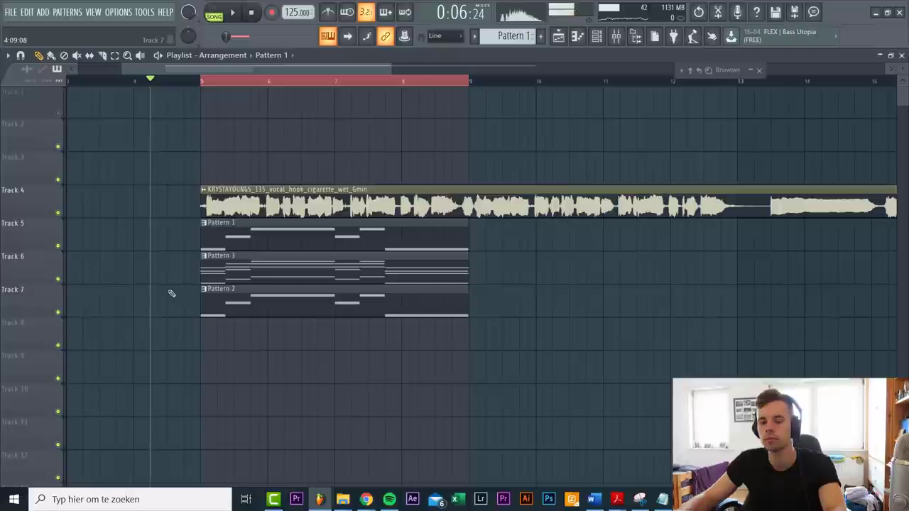
# - Play the arrangement and copy the three pattern clips on Tracks 5 to 7 from bar 5 to bar 9
pyautogui.press('space')
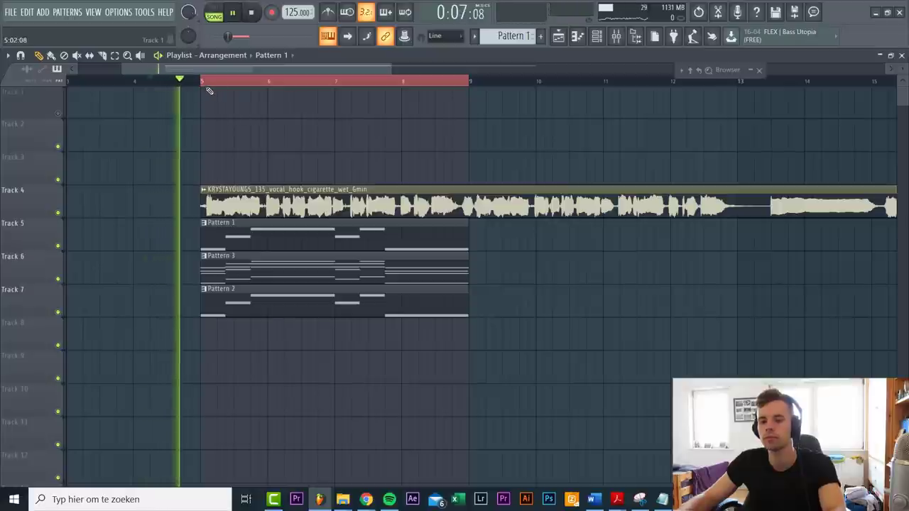
pyautogui.moveTo(207, 82); pyautogui.dragTo(470, 83)
pyautogui.moveTo(564, 381); pyautogui.dragTo(476, 317)
pyautogui.moveTo(235, 247); pyautogui.dragTo(506, 240)
pyautogui.scroll(5, 497, 238)
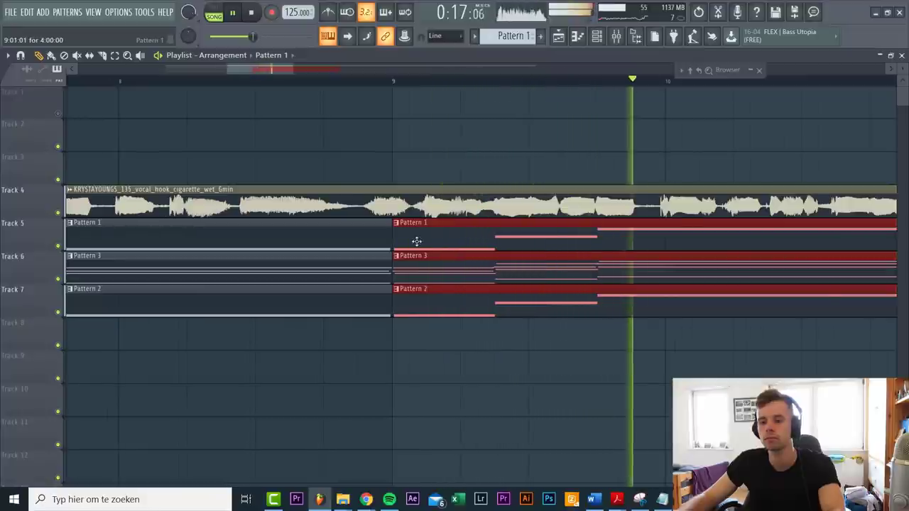
pyautogui.scroll(3, 415, 241)
pyautogui.scroll(-6, 403, 240)
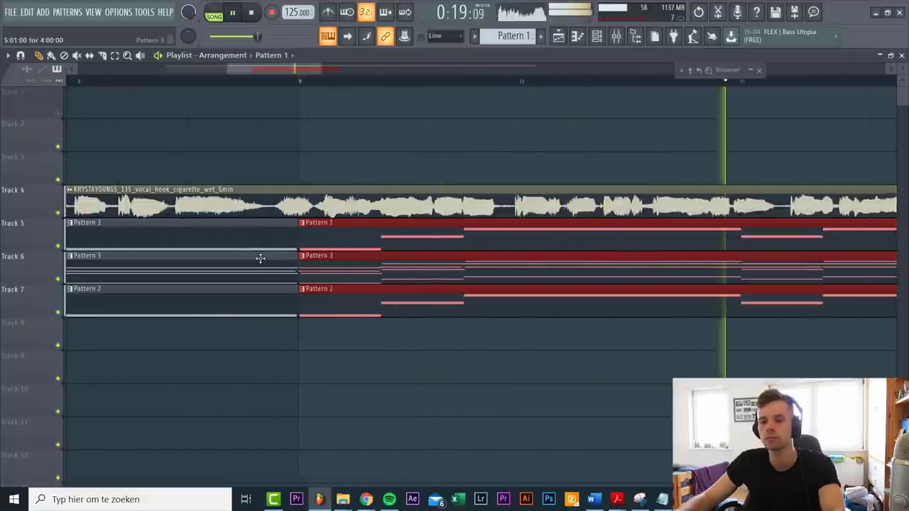
pyautogui.doubleClick(298, 207)
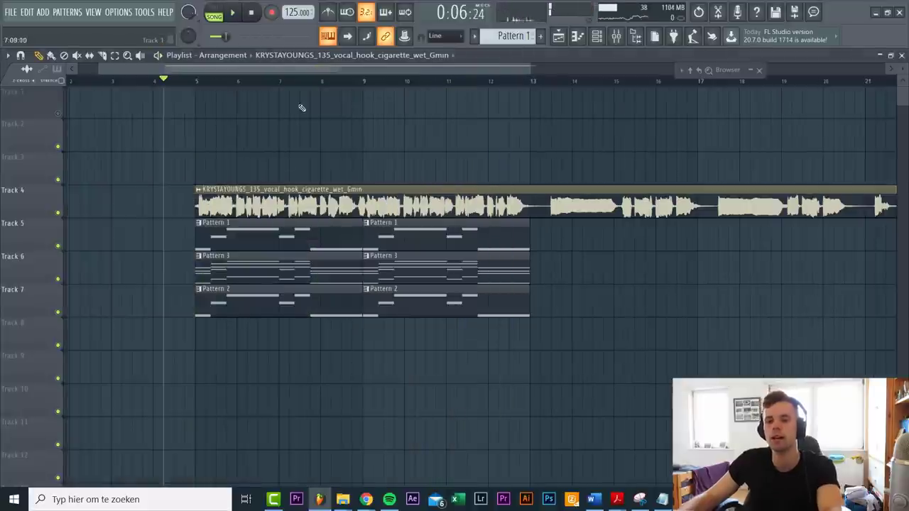
# - Clone the Serum #2 channel and select Pattern 3 in pattern mode for the new layer
pyautogui.scroll(-3, 249, 146)
pyautogui.scroll(1, 252, 195)
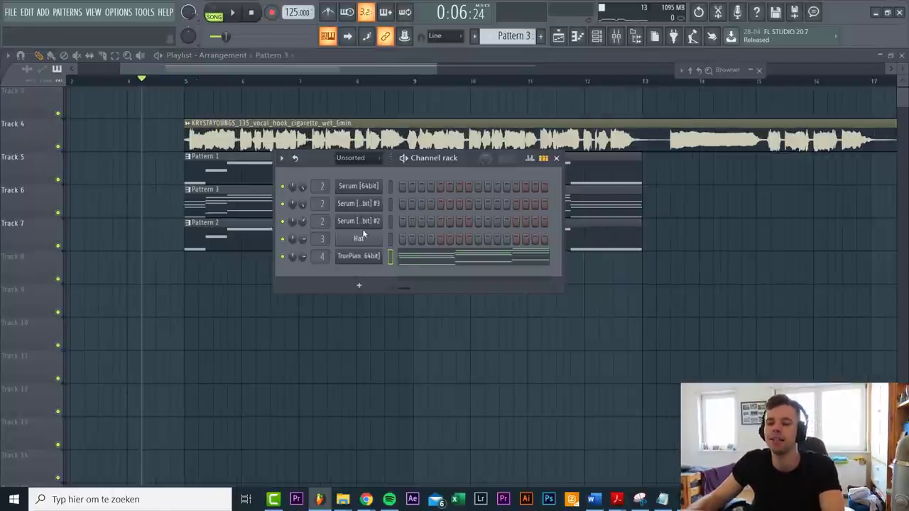
pyautogui.doubleClick(228, 242)
pyautogui.press('Escape')
pyautogui.click(367, 222)
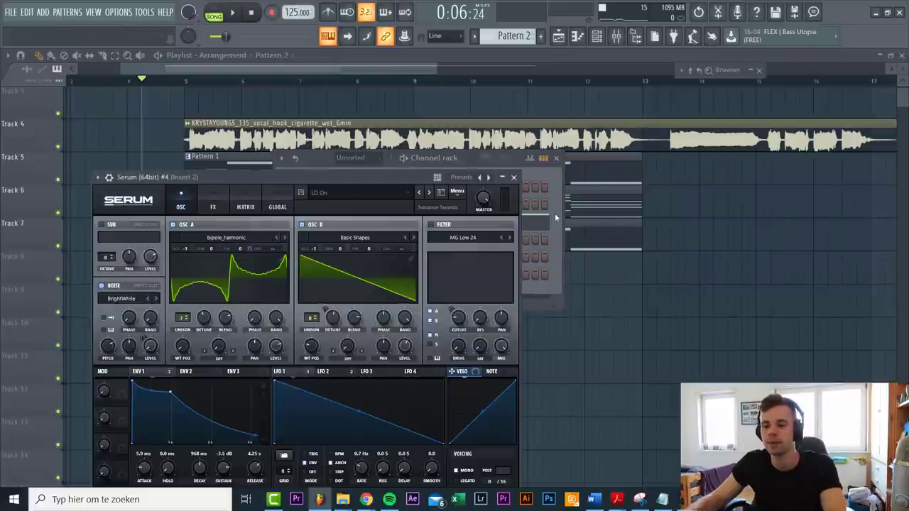
pyautogui.click(391, 239)
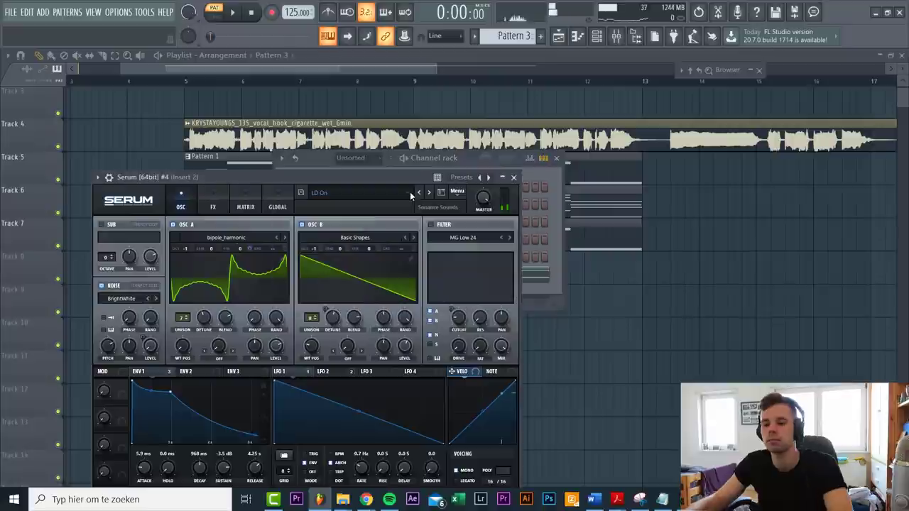
# - Load the PL Ricci preset from the Lithuania pack in the cloned Serum and close its window
pyautogui.click(410, 194)
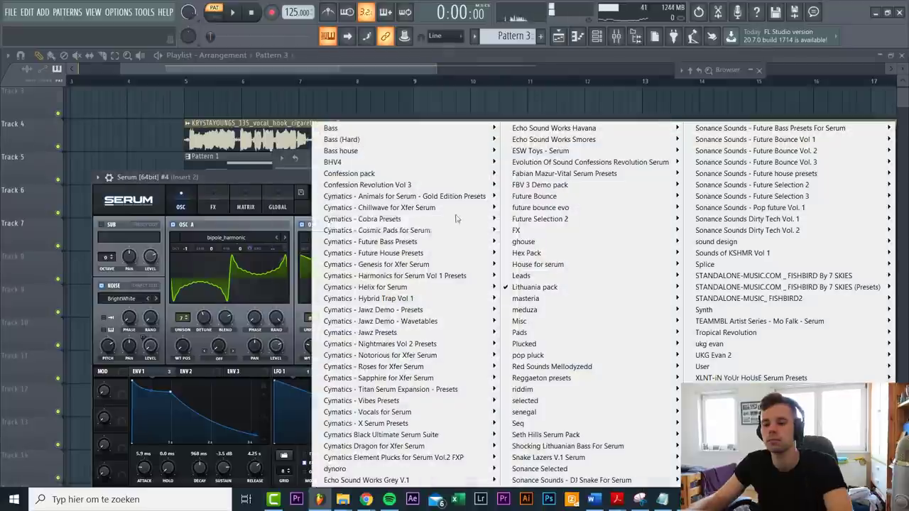
pyautogui.moveTo(759, 233)
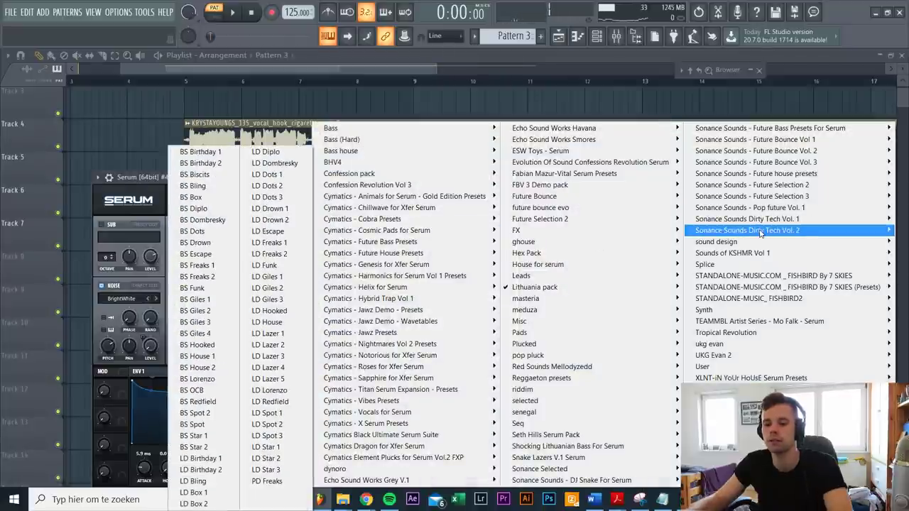
pyautogui.moveTo(601, 291)
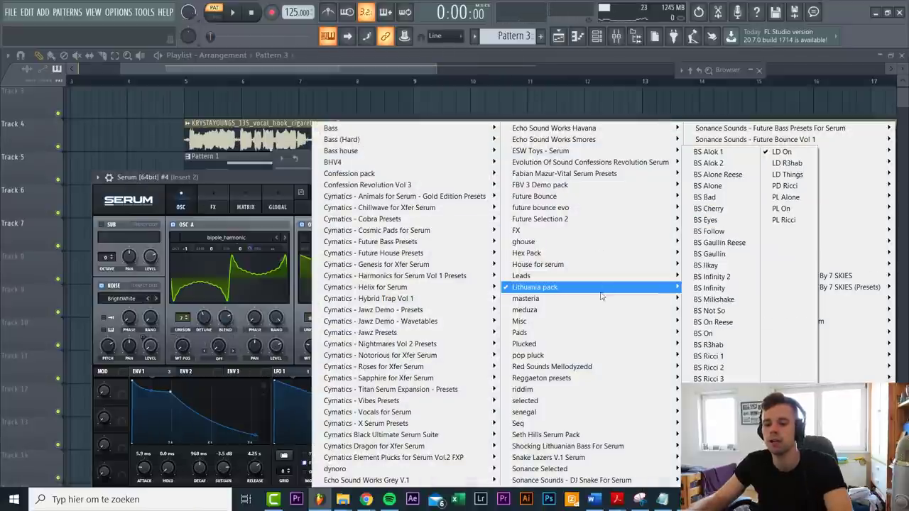
pyautogui.click(788, 220)
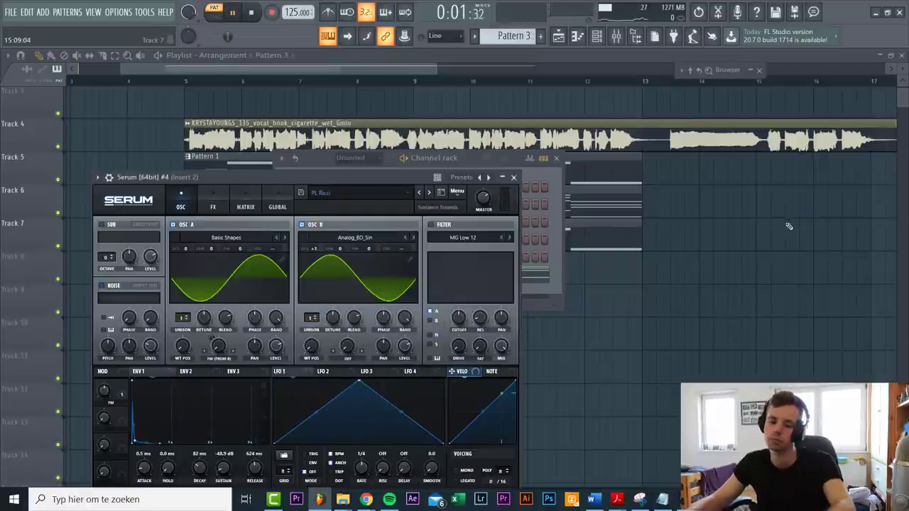
pyautogui.click(513, 178)
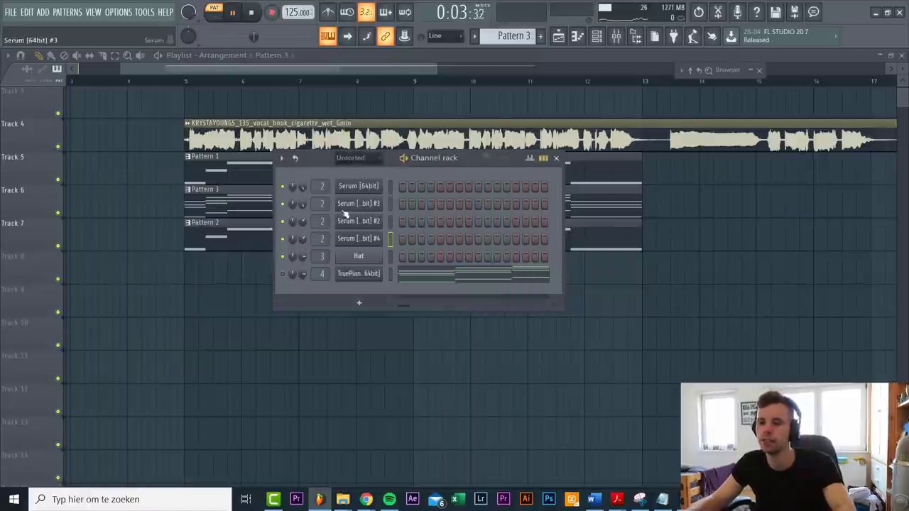
# - Copy Pattern 3's TruePianos chords to the cloned Serum channel and open them in its piano roll
pyautogui.rightClick(361, 239)
pyautogui.click(398, 239)
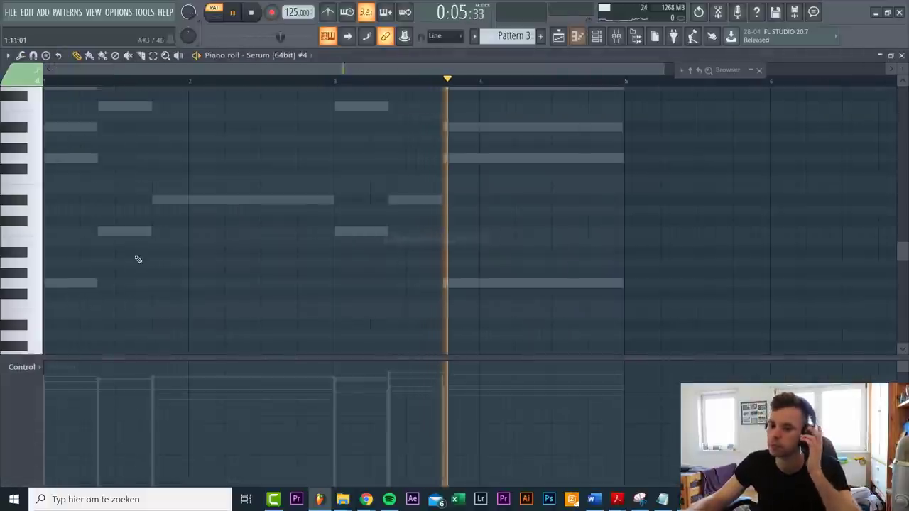
pyautogui.moveTo(2, 48); pyautogui.dragTo(61, 337)
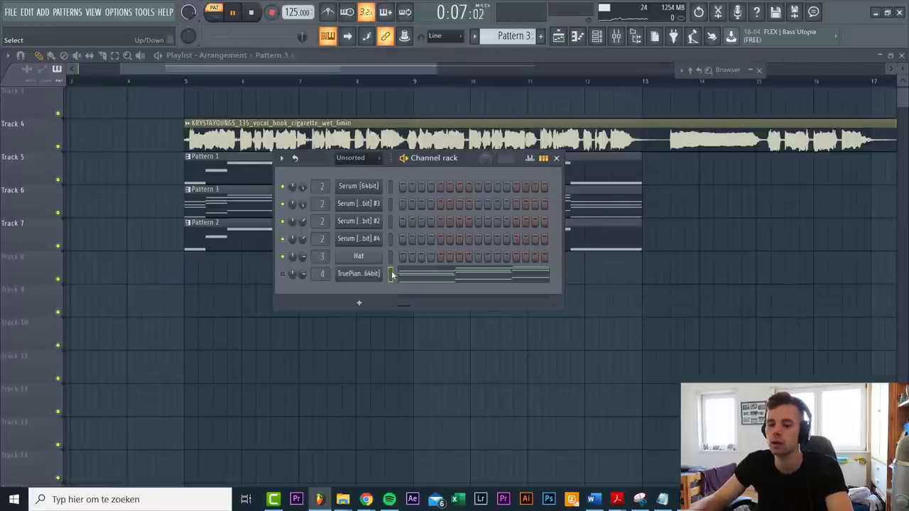
pyautogui.rightClick(377, 240)
pyautogui.click(375, 240)
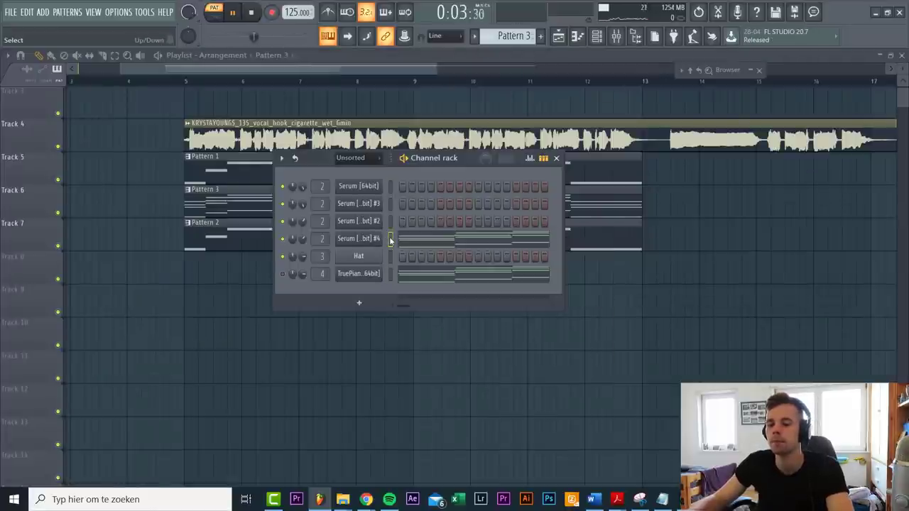
pyautogui.click(404, 243)
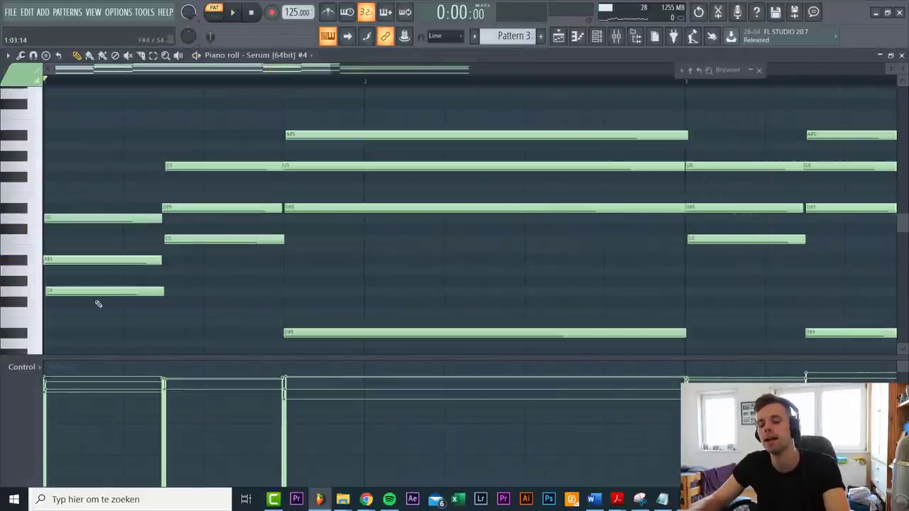
# - Arpeggiate the cloned Serum's chords with the Normal pattern, range 1 and Time sync, and accept the result
pyautogui.click(8, 56)
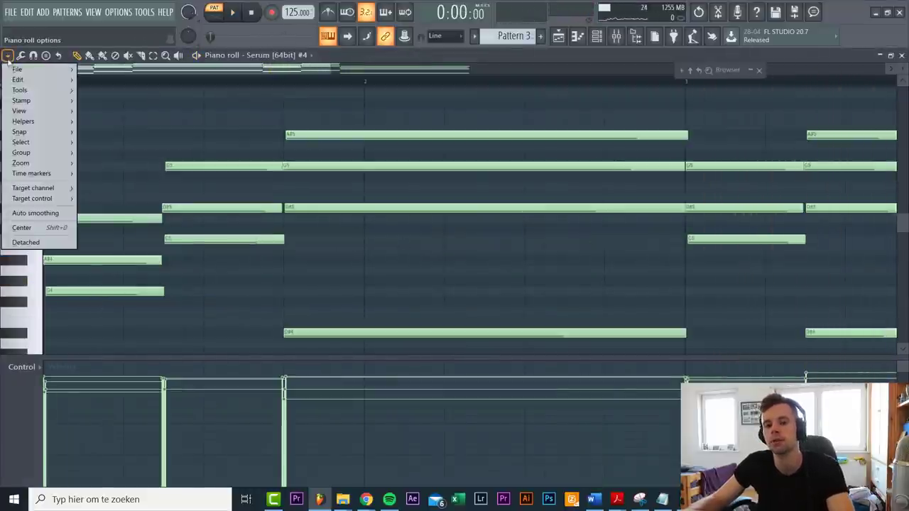
pyautogui.moveTo(27, 101)
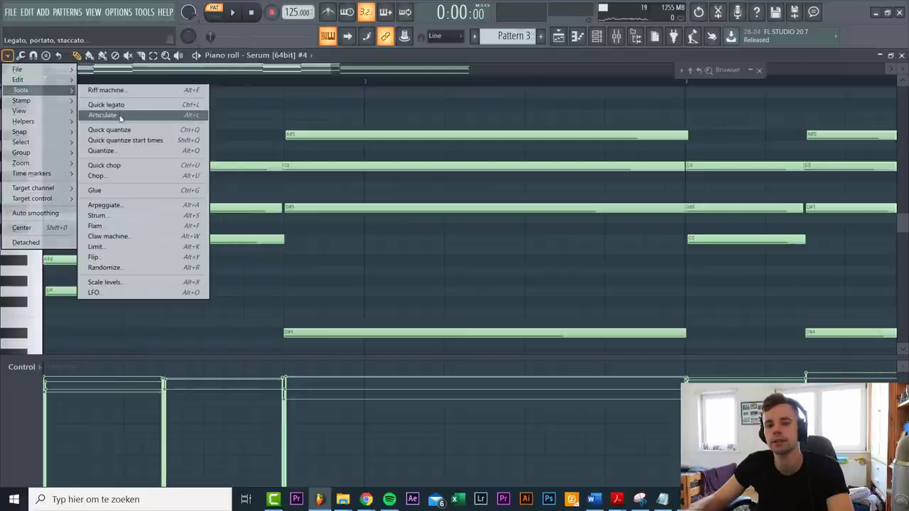
pyautogui.click(135, 206)
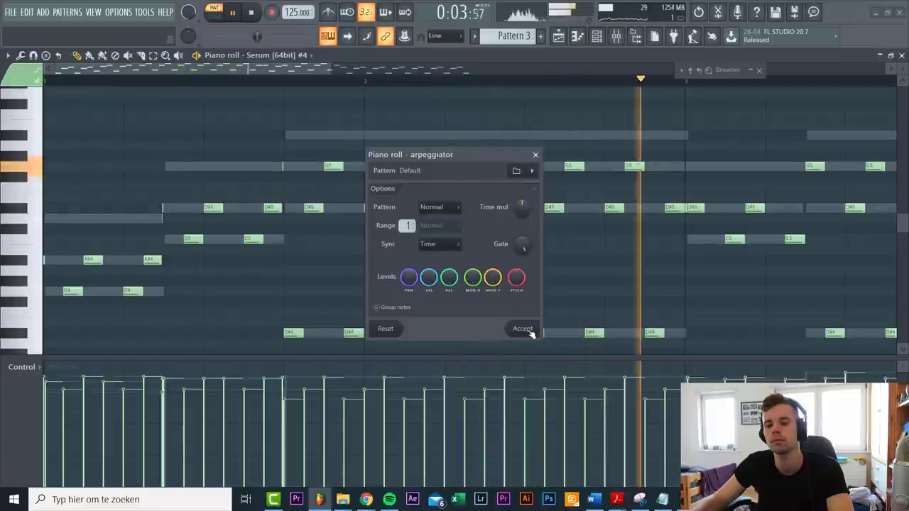
pyautogui.click(531, 334)
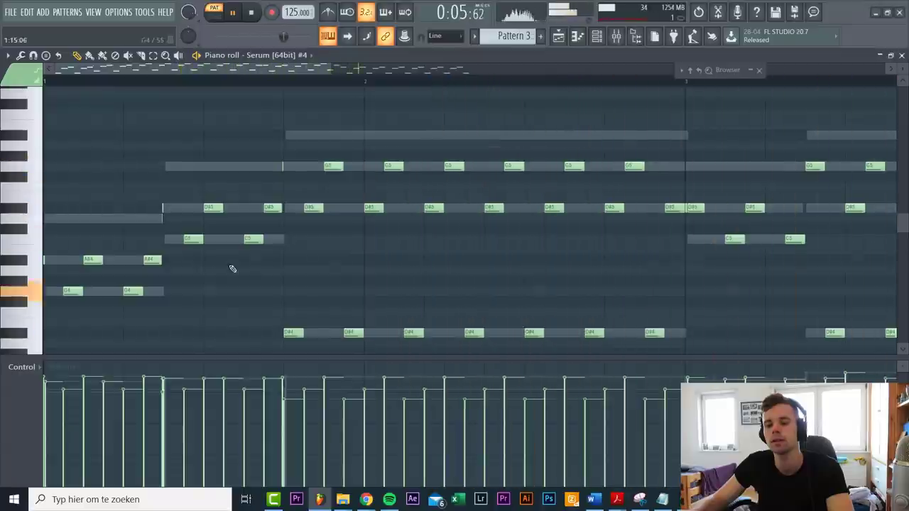
# - Play Pattern 3 and examine the arpeggiated Serum notes across the piano roll
pyautogui.scroll(-3, 179, 261)
pyautogui.scroll(-5, 177, 260)
pyautogui.scroll(6, 177, 260)
pyautogui.press('space')
pyautogui.press('space')
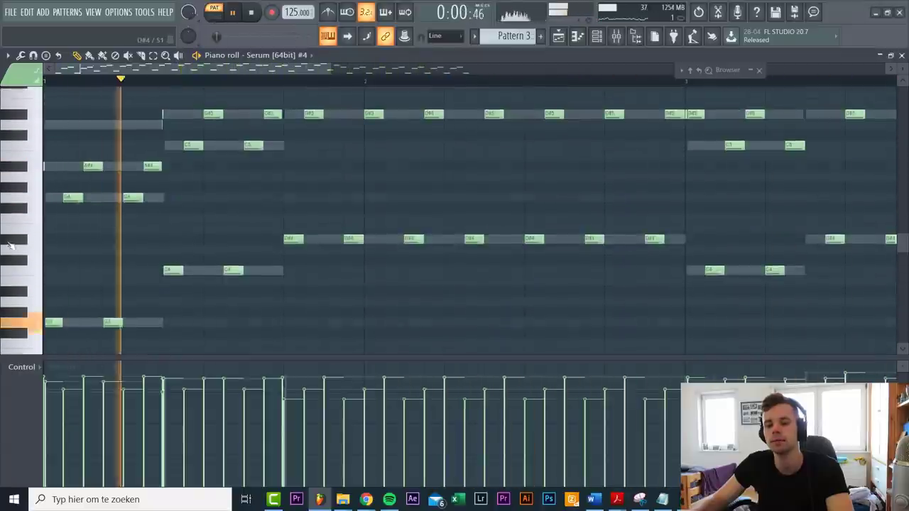
pyautogui.scroll(4, 24, 250)
pyautogui.scroll(2, 24, 250)
pyautogui.press('space')
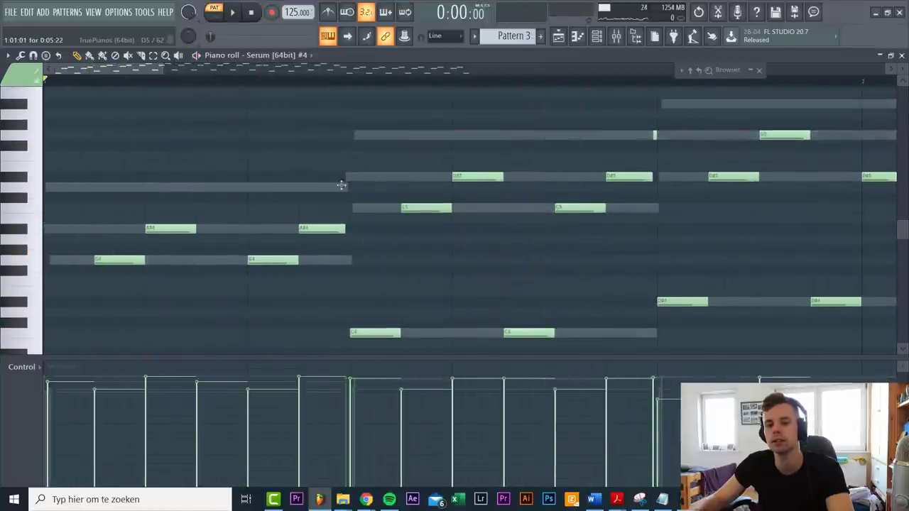
pyautogui.press('space')
pyautogui.scroll(-2, 289, 185)
pyautogui.scroll(-2, 613, 240)
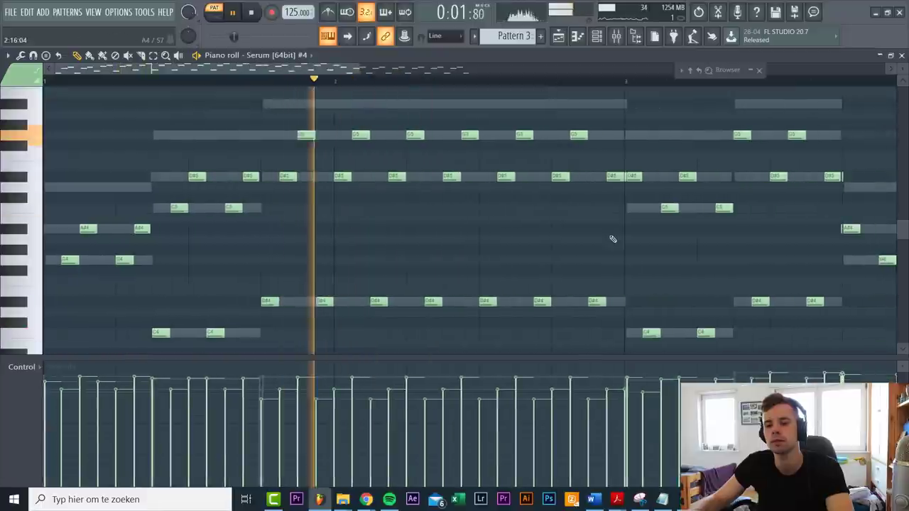
pyautogui.scroll(-2, 314, 209)
pyautogui.scroll(4, 349, 203)
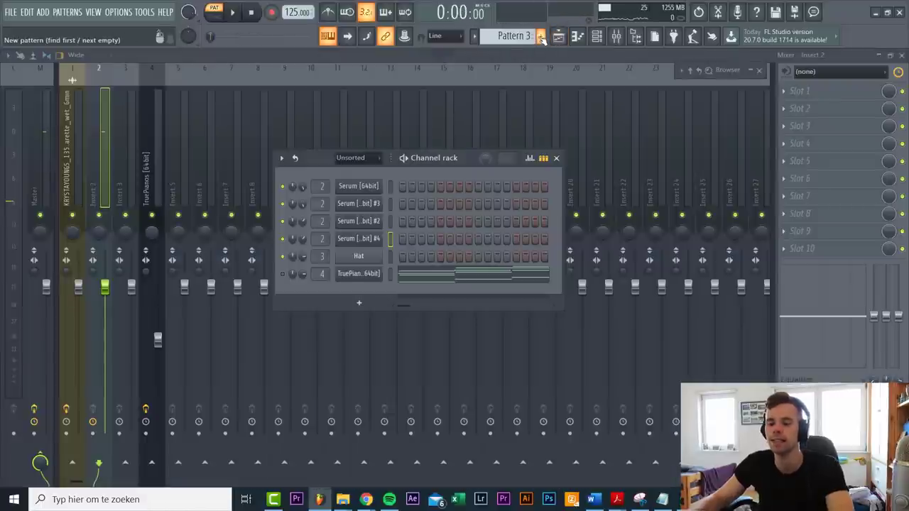
# - Move the Serum arpeggio to new Pattern 4 and place its clips on Track 8 at bars 5 and 9
pyautogui.click(542, 39)
pyautogui.press('space')
pyautogui.press('F5')
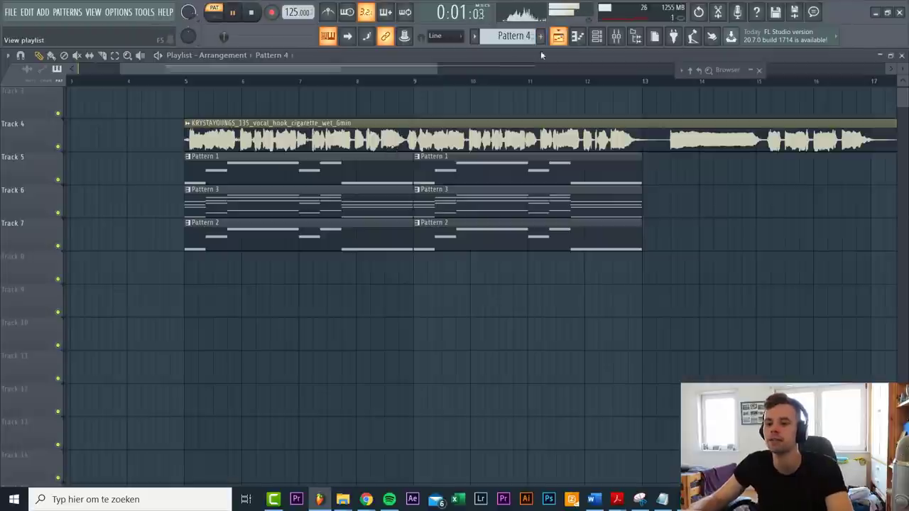
pyautogui.click(173, 266)
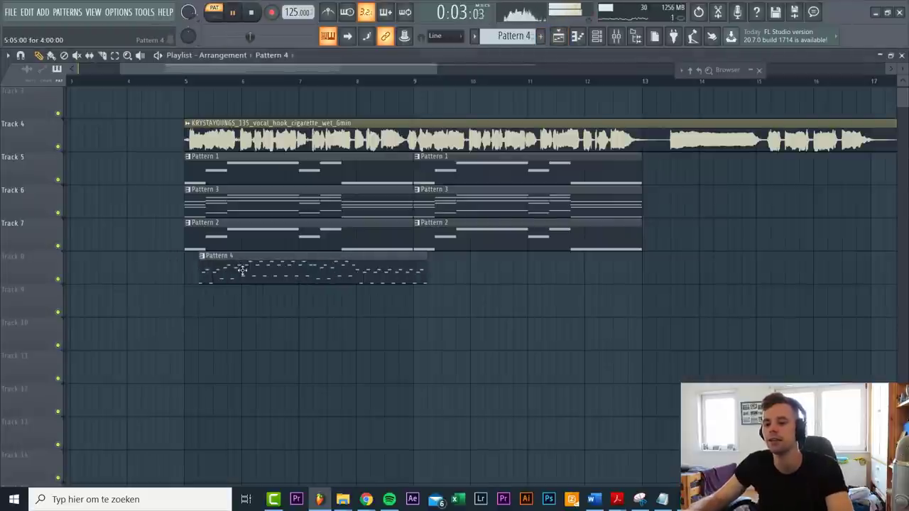
pyautogui.moveTo(426, 303); pyautogui.dragTo(470, 271)
# - Play the arrangement from bar 4 and adjust the Serum #4 channel's volume in the mix
pyautogui.click(137, 83)
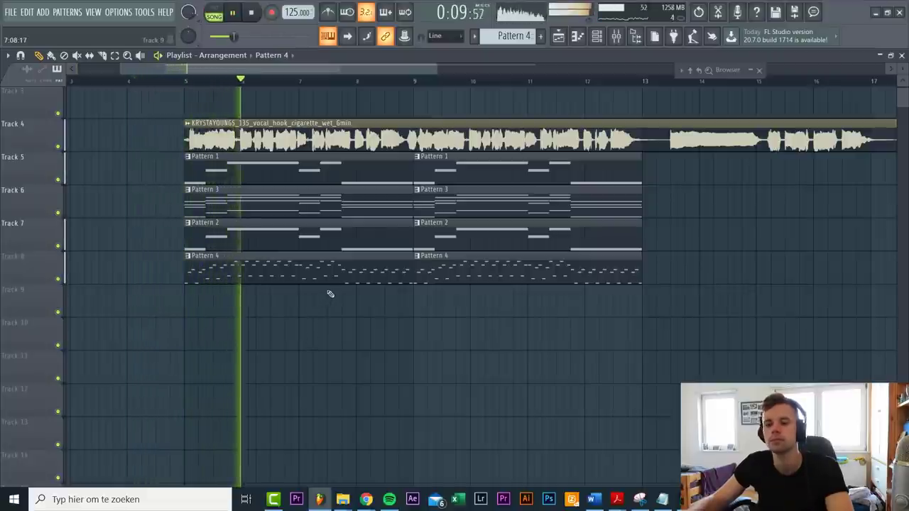
pyautogui.doubleClick(344, 266)
pyautogui.press('Escape')
pyautogui.moveTo(304, 238); pyautogui.dragTo(306, 240)
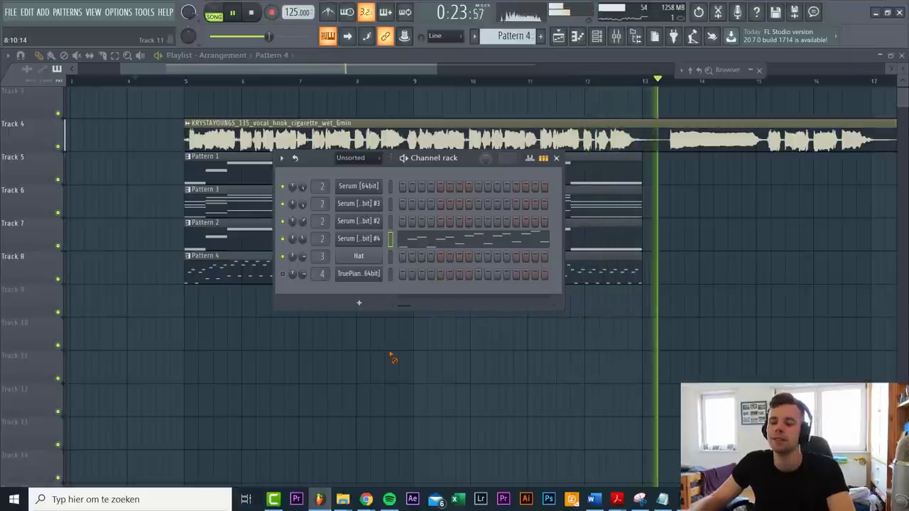
pyautogui.press('F6')
pyautogui.press('space')
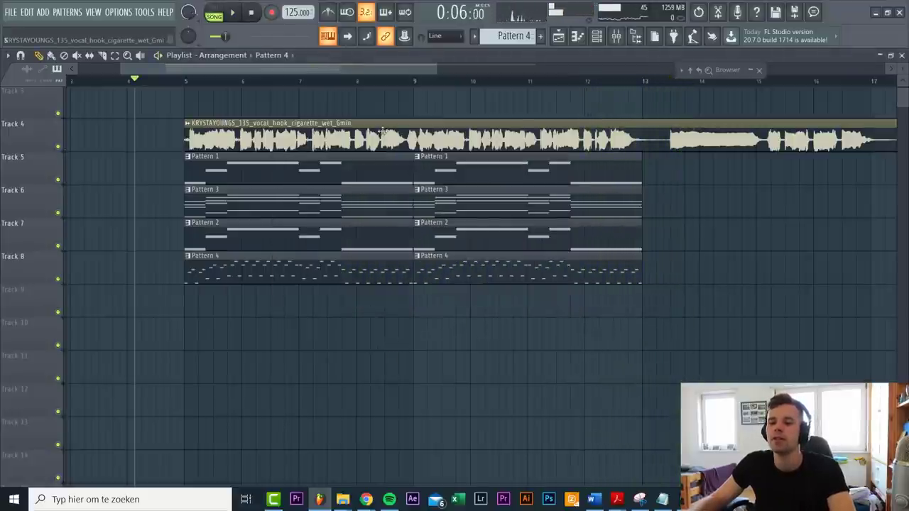
# - Open the Dirty Tech 2 hats in the sample browser and set the playback selection to bars 9 to 13
pyautogui.click(721, 69)
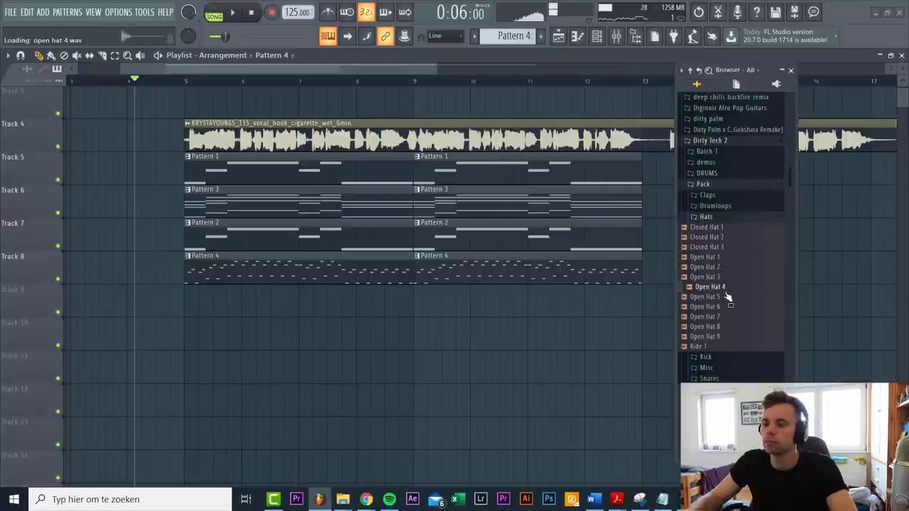
pyautogui.scroll(2, 625, 361)
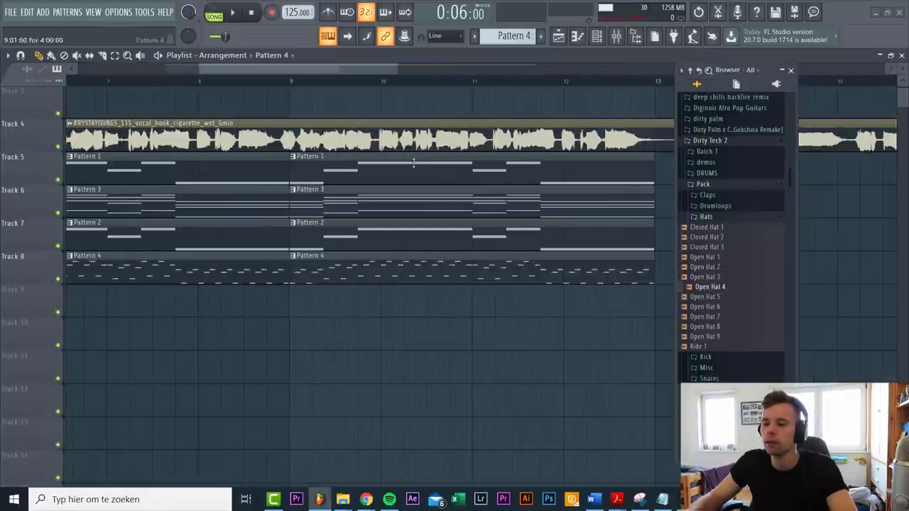
pyautogui.moveTo(297, 85); pyautogui.dragTo(656, 97)
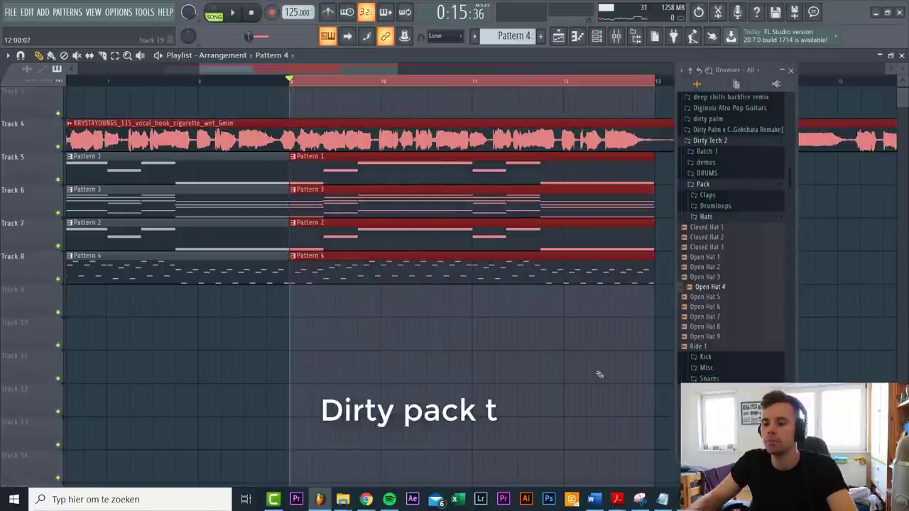
pyautogui.click(595, 383)
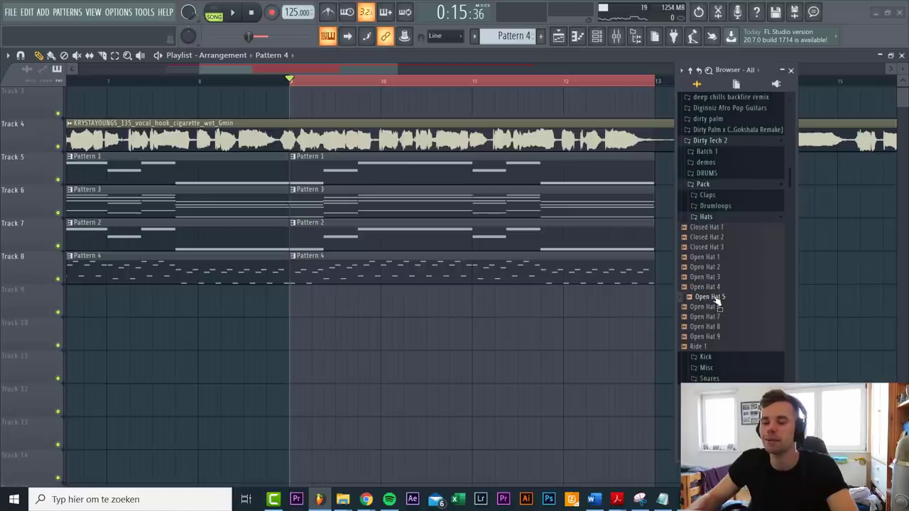
# - Try Open Hat 5 on Track 10, and replace it with four off-beat Open Hat 8 clips on Track 9 in bar 9
pyautogui.moveTo(717, 301); pyautogui.dragTo(308, 342)
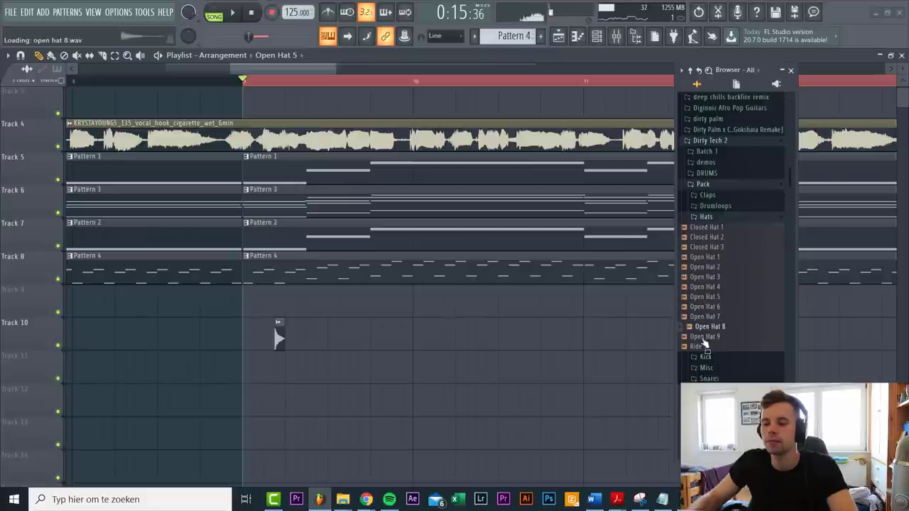
pyautogui.moveTo(708, 334); pyautogui.dragTo(270, 305)
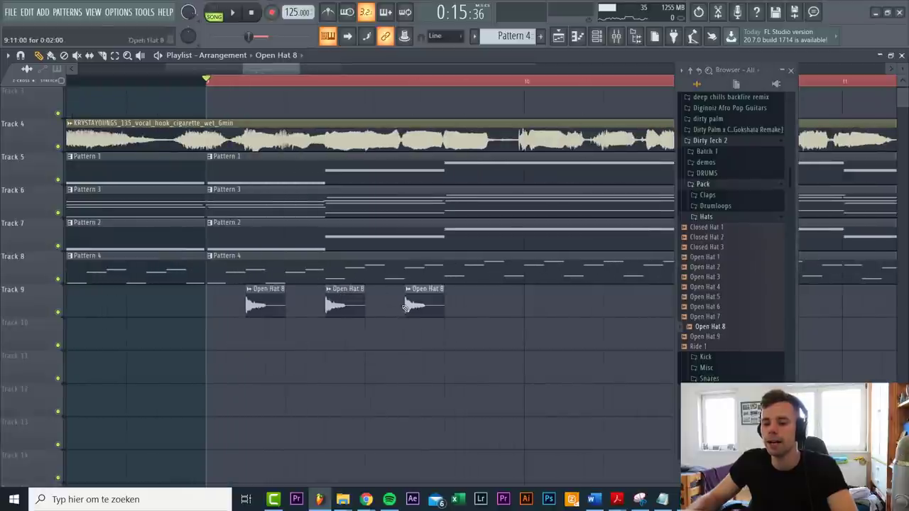
pyautogui.scroll(-10, 441, 306)
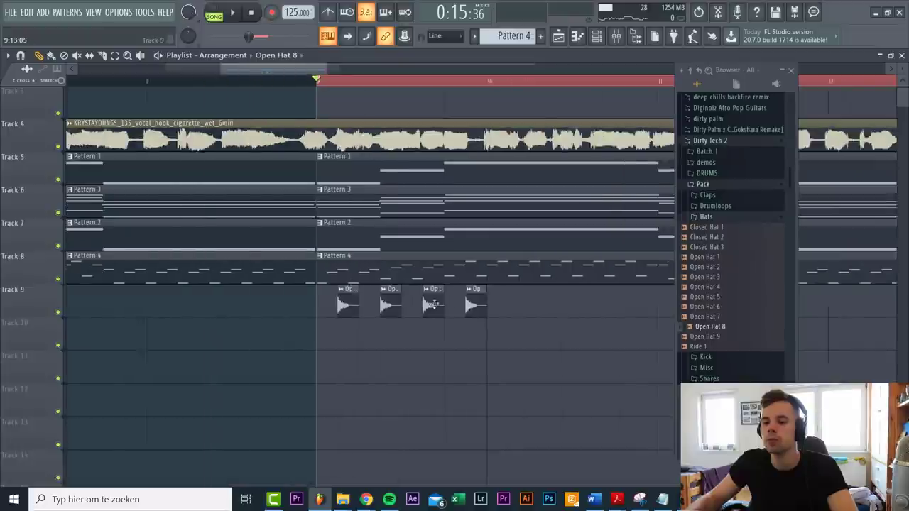
# - Set the playback selection to bar 9 and listen to the open hats with the other layers
pyautogui.moveTo(493, 85); pyautogui.dragTo(406, 86)
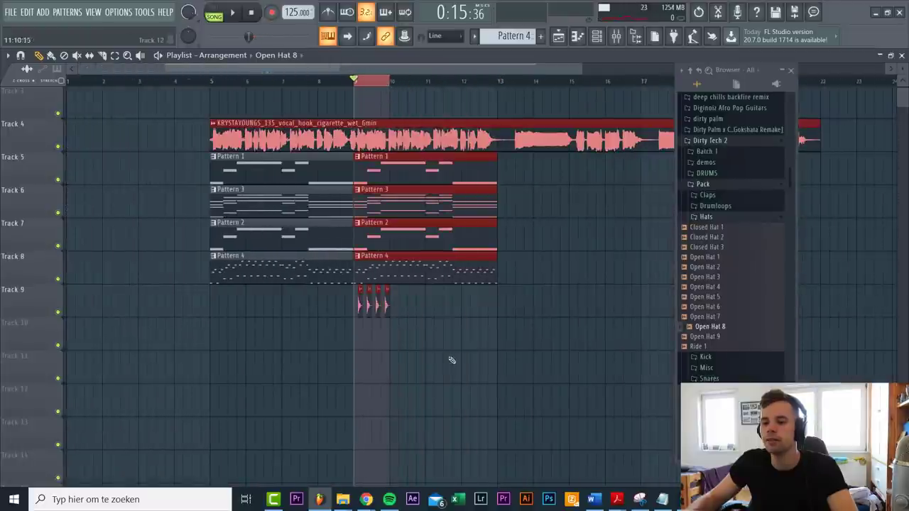
pyautogui.press('space')
pyautogui.scroll(5, 497, 369)
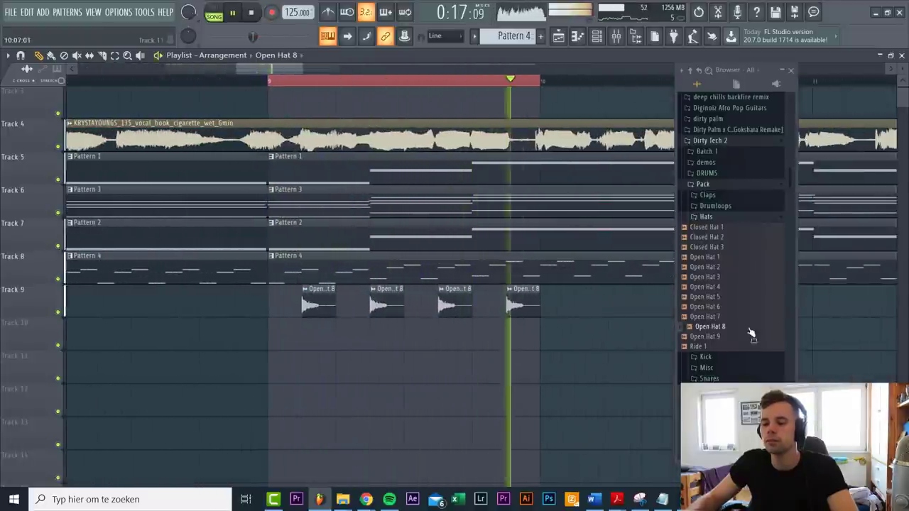
pyautogui.press('space')
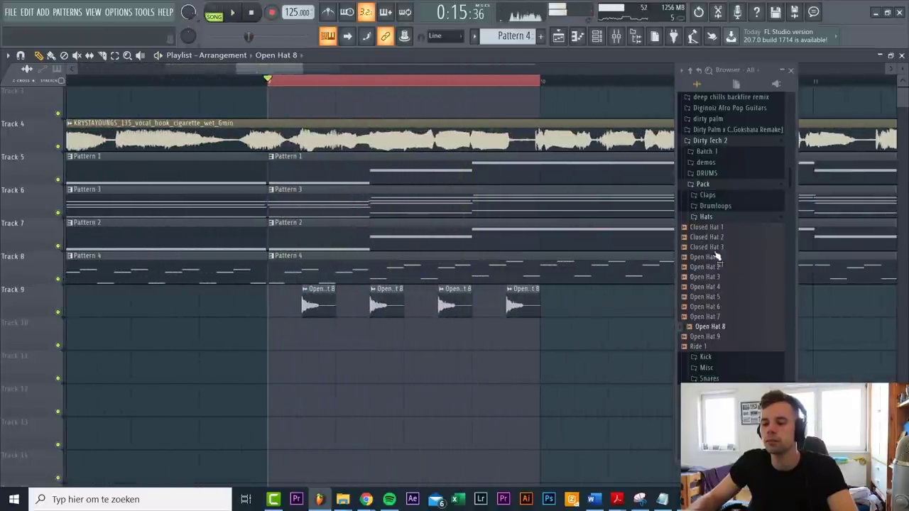
# - Place Clap 2 on Track 11 at bar 9's fourth beat and Clap 3 on Track 10 at beats two and four, and play them
pyautogui.click(720, 197)
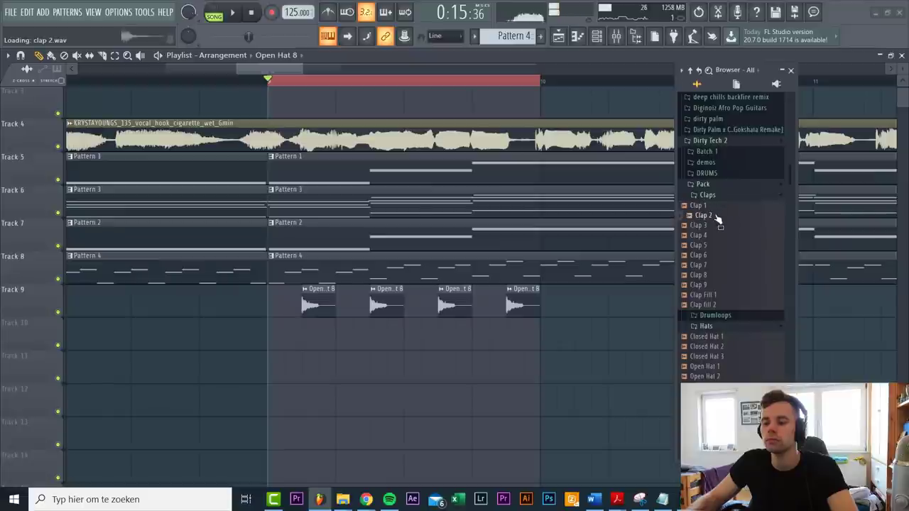
pyautogui.moveTo(716, 216); pyautogui.dragTo(482, 380)
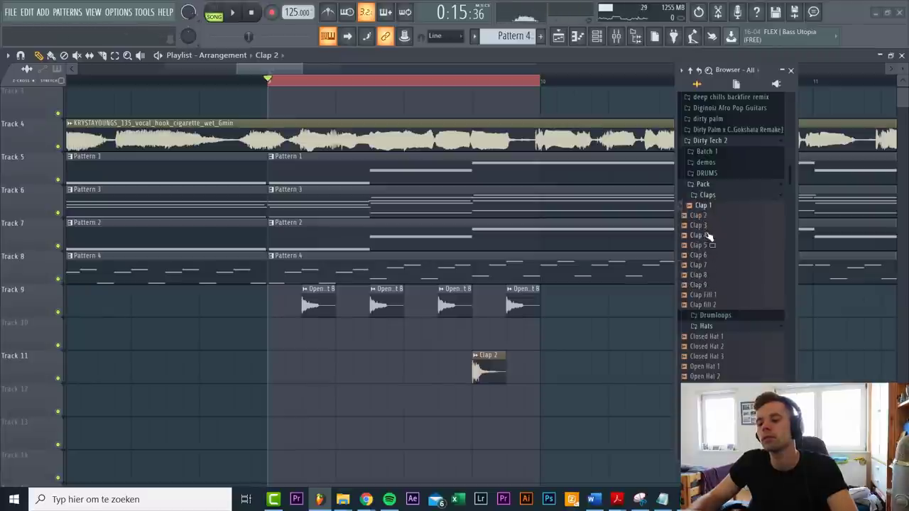
pyautogui.moveTo(708, 233); pyautogui.dragTo(339, 332)
pyautogui.click(475, 331)
pyautogui.press('space')
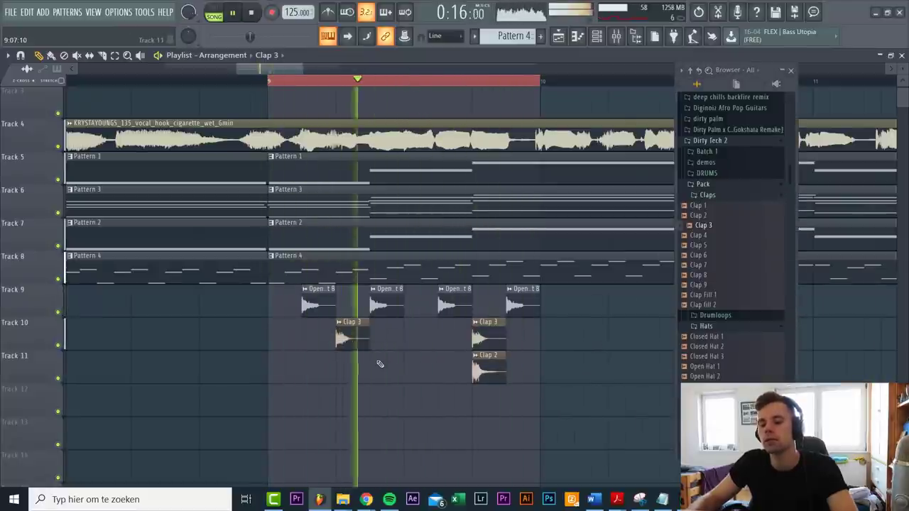
pyautogui.press('space')
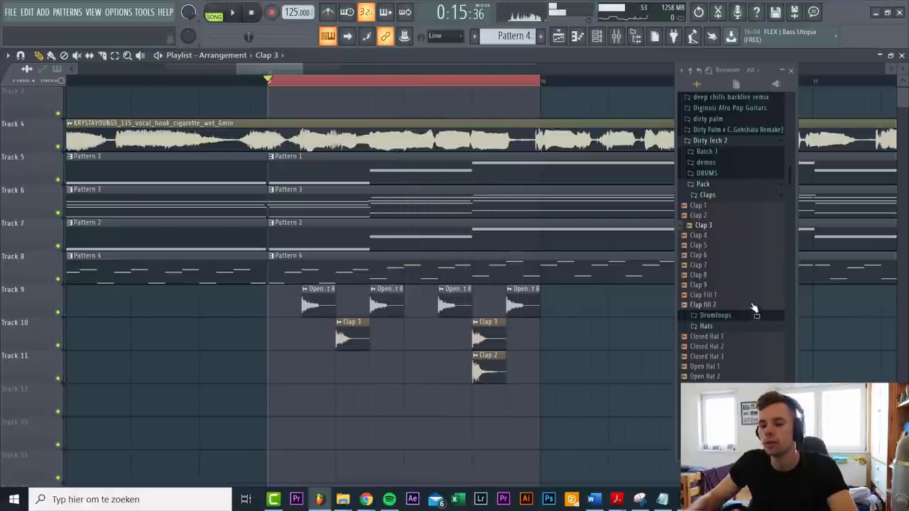
# - Place Clap Fill 1 on Track 12 across bar 8 and play the transition into bar 9
pyautogui.scroll(-1, 385, 412)
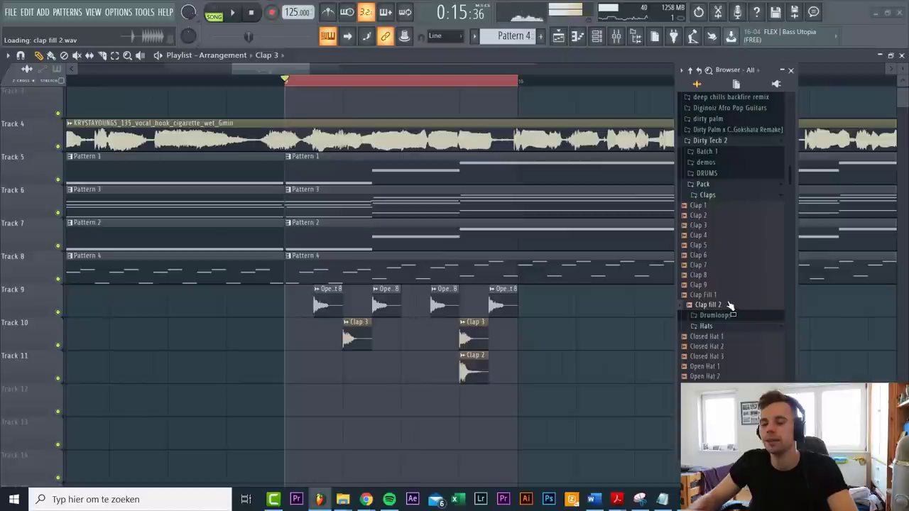
pyautogui.moveTo(729, 298); pyautogui.dragTo(199, 387)
pyautogui.scroll(-2, 203, 284)
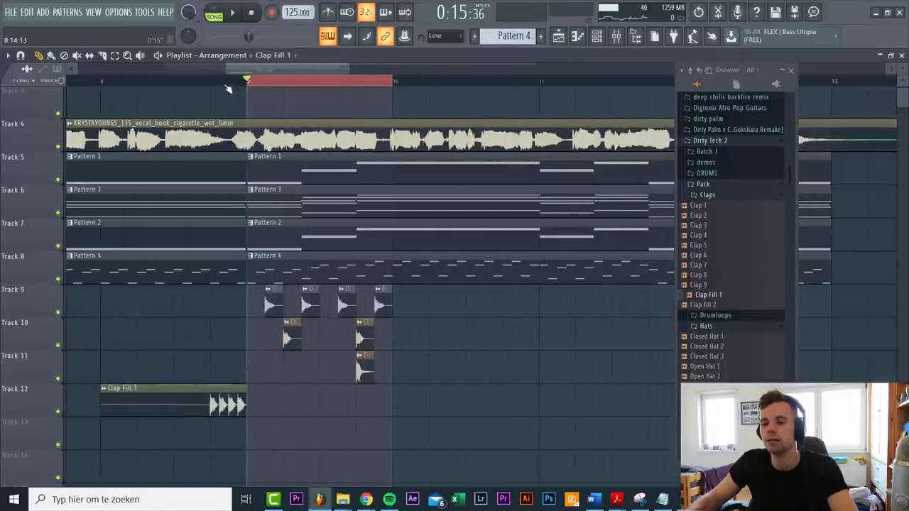
pyautogui.click(204, 84)
pyautogui.press('space')
pyautogui.click(182, 84)
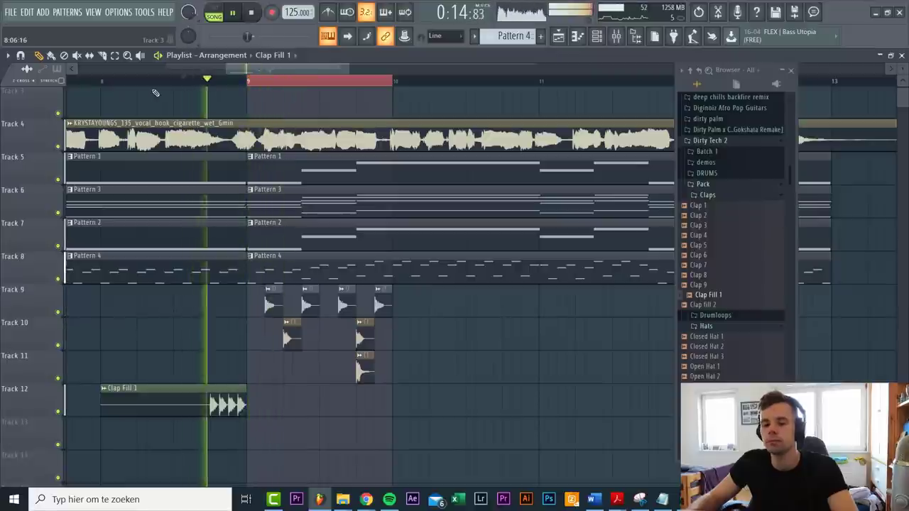
pyautogui.scroll(2, 298, 401)
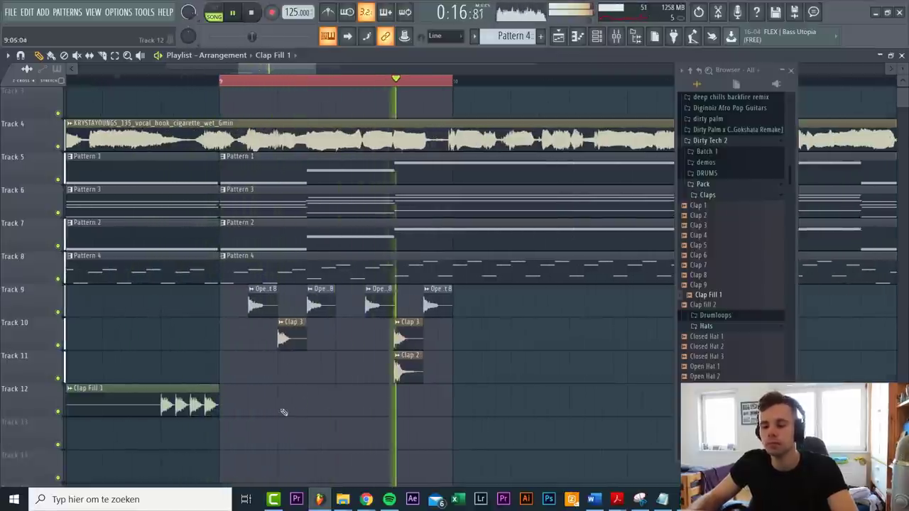
pyautogui.scroll(1, 309, 384)
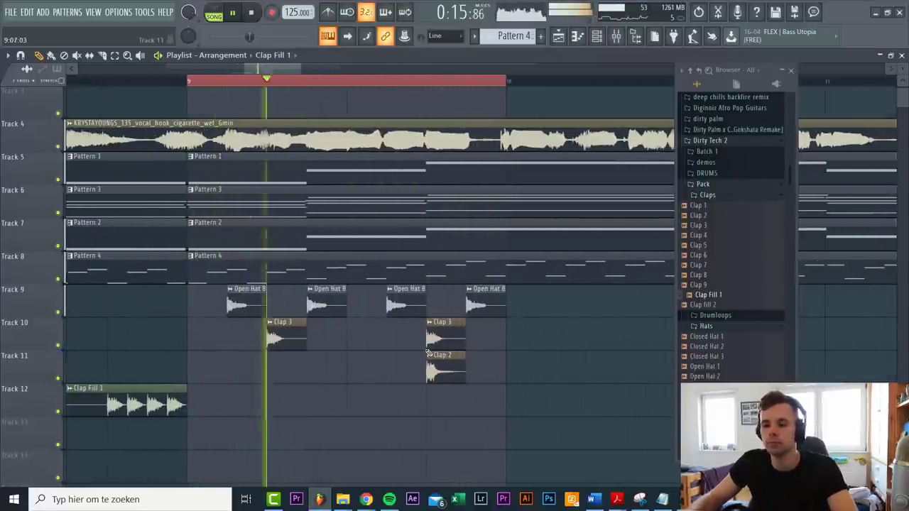
# - Create a new pattern named "." and load Closed Hat 2 from the Hats folder as a channel in the Unsorted group
pyautogui.click(708, 196)
pyautogui.press('space')
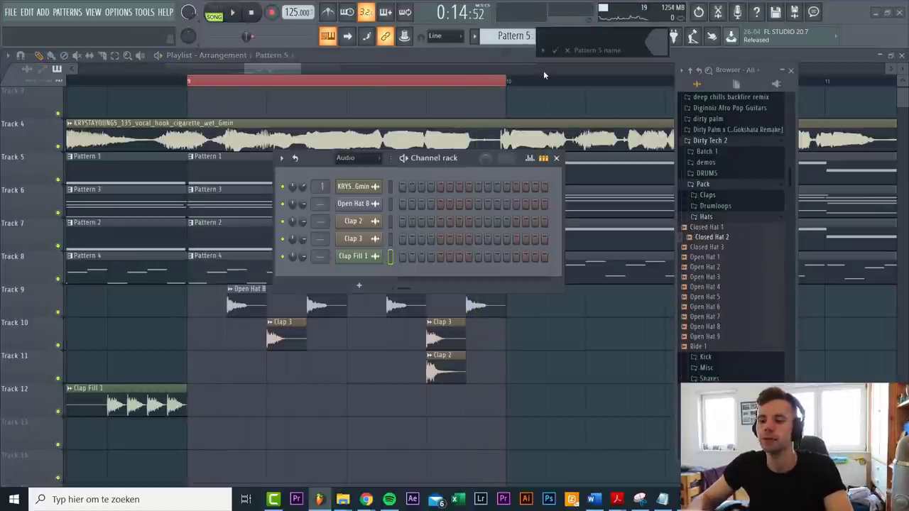
pyautogui.write('.')
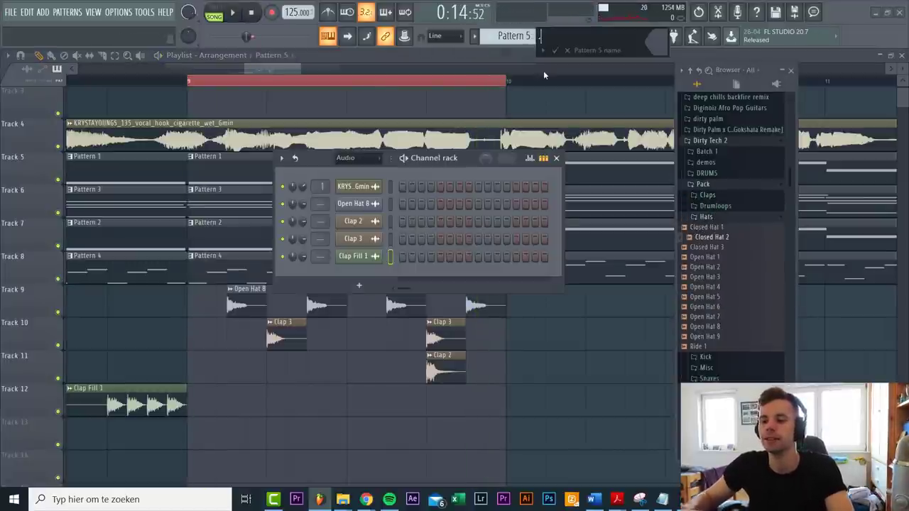
pyautogui.press('Return')
pyautogui.click(358, 159)
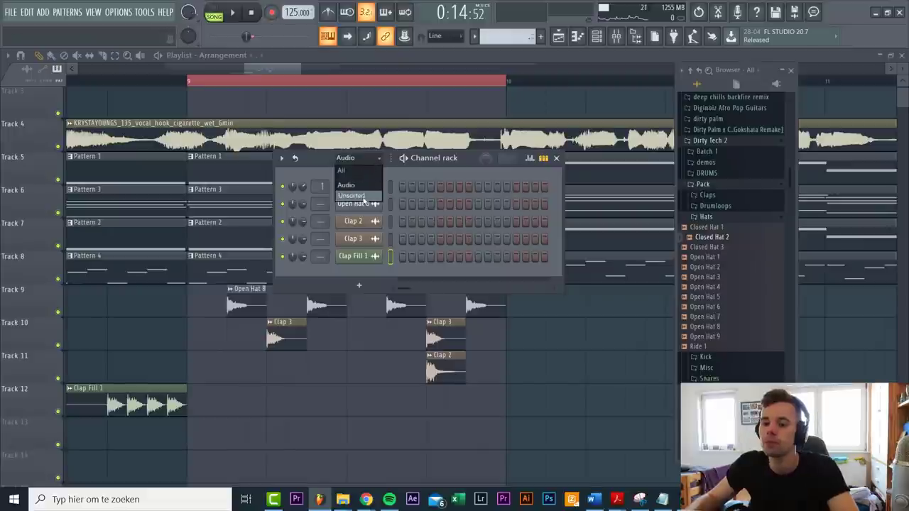
pyautogui.click(355, 196)
pyautogui.moveTo(708, 242); pyautogui.dragTo(366, 293)
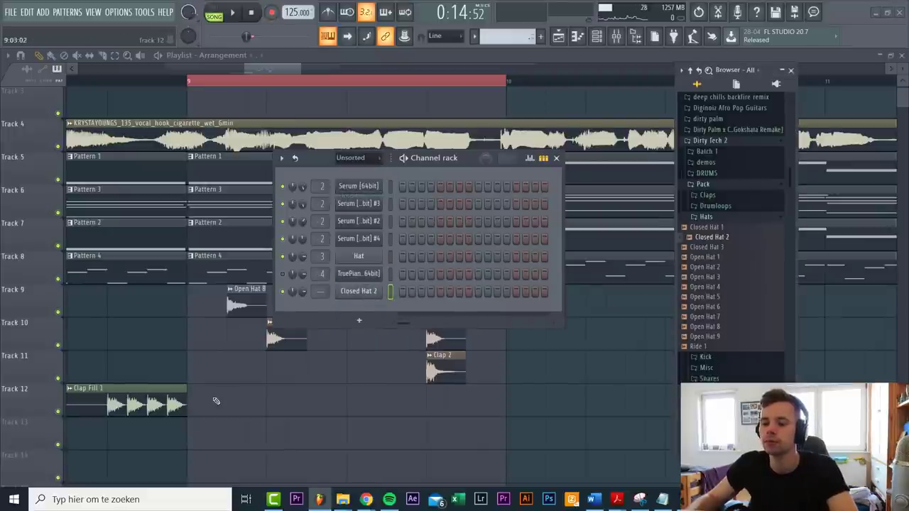
# - Place the "." pattern on Track 13 at bar 9 and give Closed Hat 2 one short C5 note, starting slightly after step 6
pyautogui.press('F6')
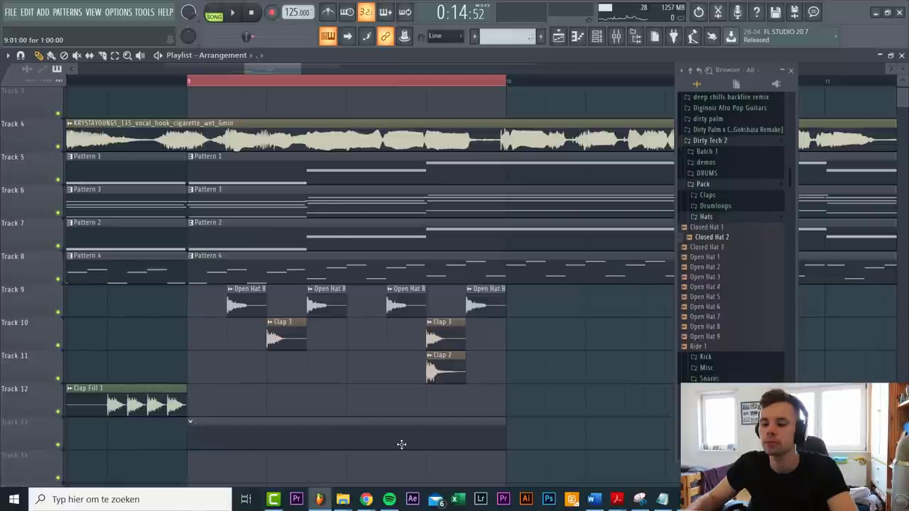
pyautogui.press('F6')
pyautogui.rightClick(370, 293)
pyautogui.click(375, 297)
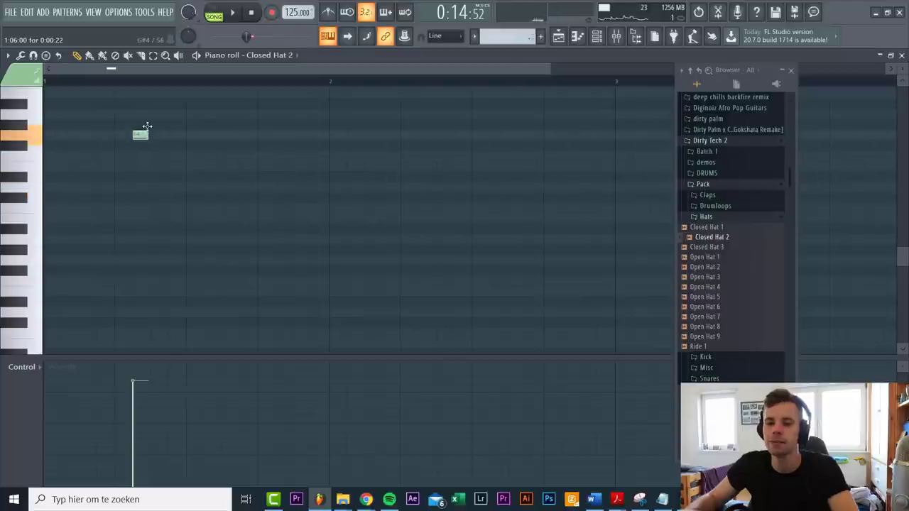
pyautogui.moveTo(149, 106); pyautogui.dragTo(144, 101)
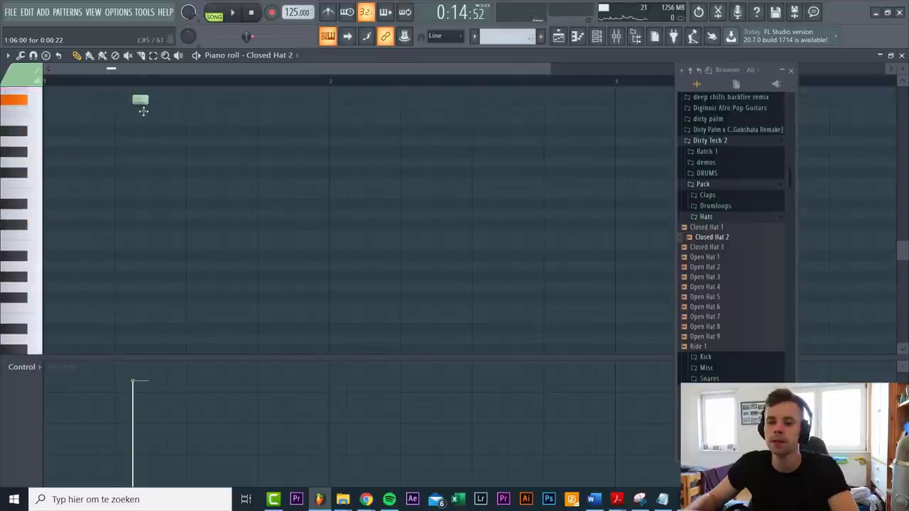
pyautogui.hotkey('alt', 's')
pyautogui.press('Return')
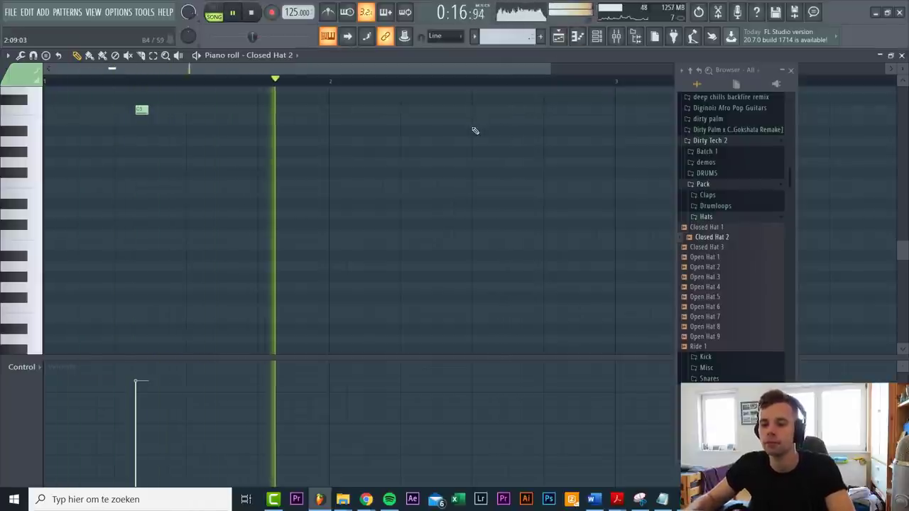
pyautogui.press('F5')
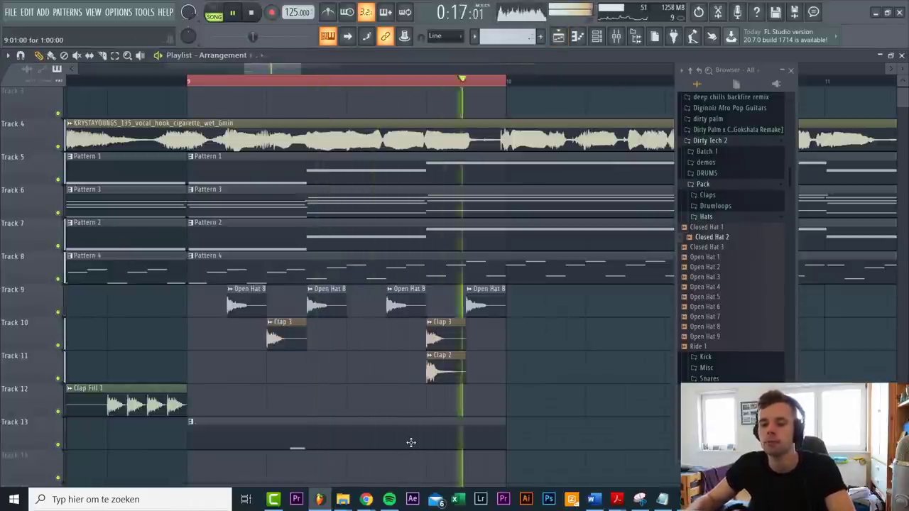
# - Duplicate bar 9's open hat, clap and closed hat clips on Tracks 9, 10, 11 and 13 into bar 10
pyautogui.scroll(-2, 410, 440)
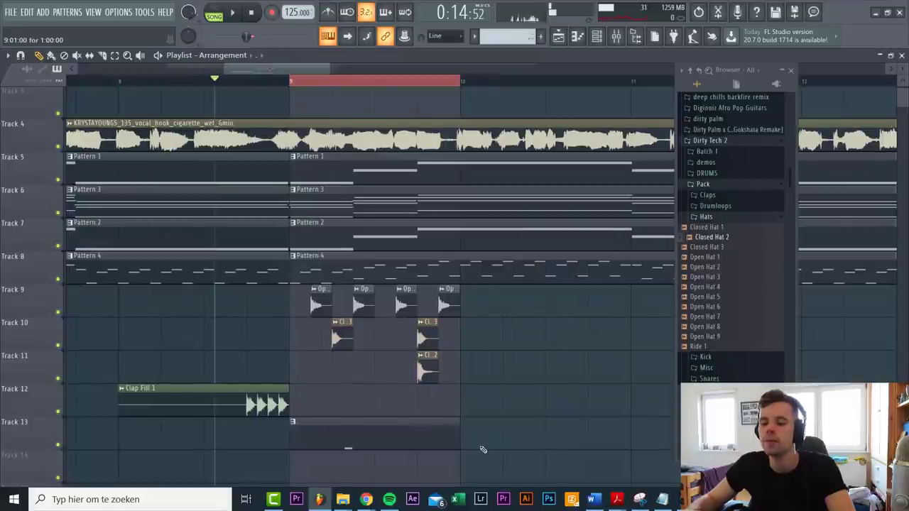
pyautogui.scroll(2, 468, 452)
pyautogui.moveTo(477, 448); pyautogui.dragTo(254, 287)
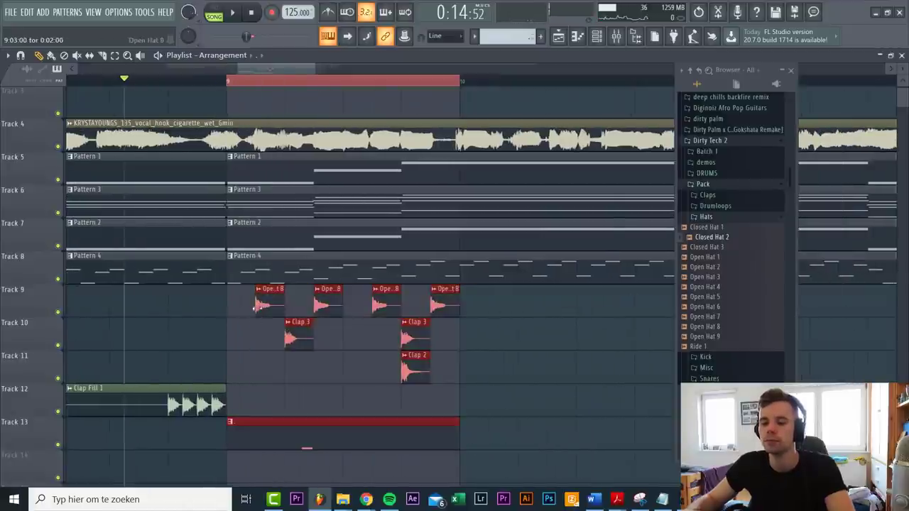
pyautogui.hotkey('ctrl', 'c')
pyautogui.hotkey('ctrl', 'v')
pyautogui.moveTo(170, 424); pyautogui.dragTo(641, 422)
# - Duplicate the drum clips of bars 9 and 10 into bars 11 and 12, and place Clap Fill 1 on Track 12 across bar 12
pyautogui.scroll(-2, 358, 436)
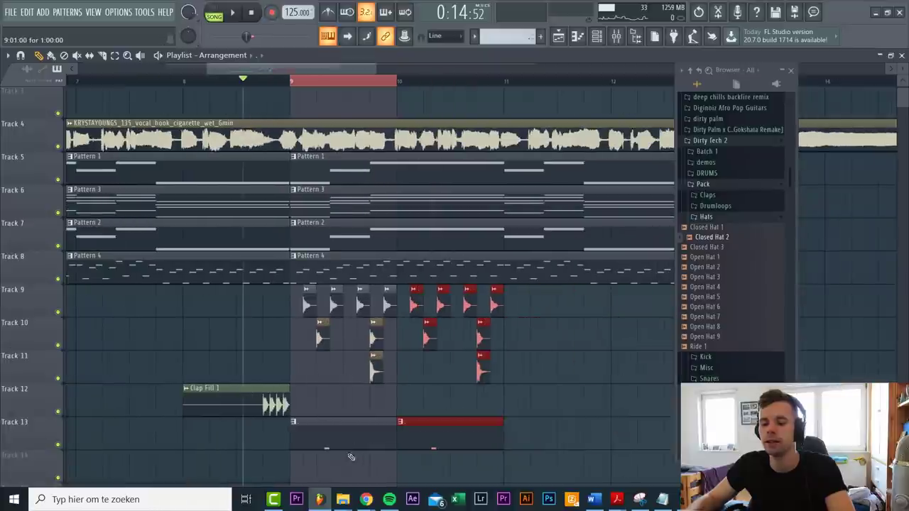
pyautogui.moveTo(572, 483); pyautogui.dragTo(305, 286)
pyautogui.hotkey('ctrl', 'c')
pyautogui.hotkey('ctrl', 'v')
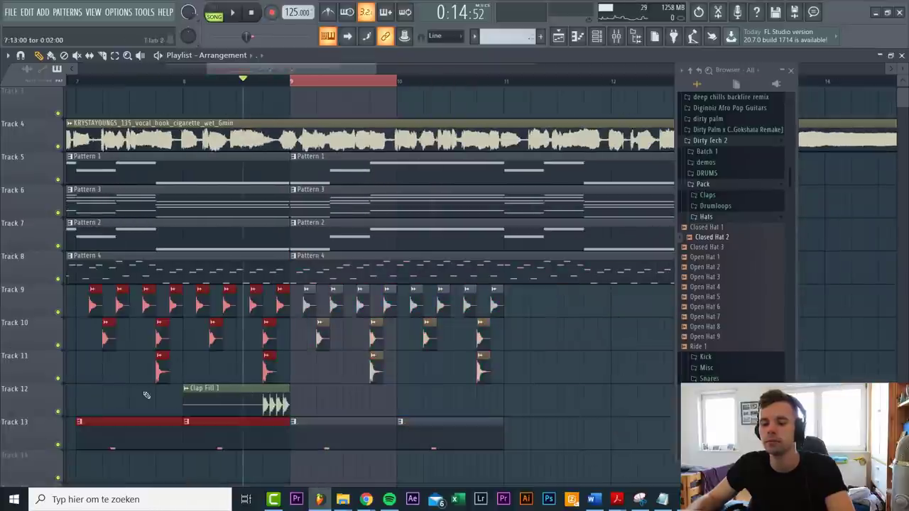
pyautogui.moveTo(114, 446); pyautogui.dragTo(545, 436)
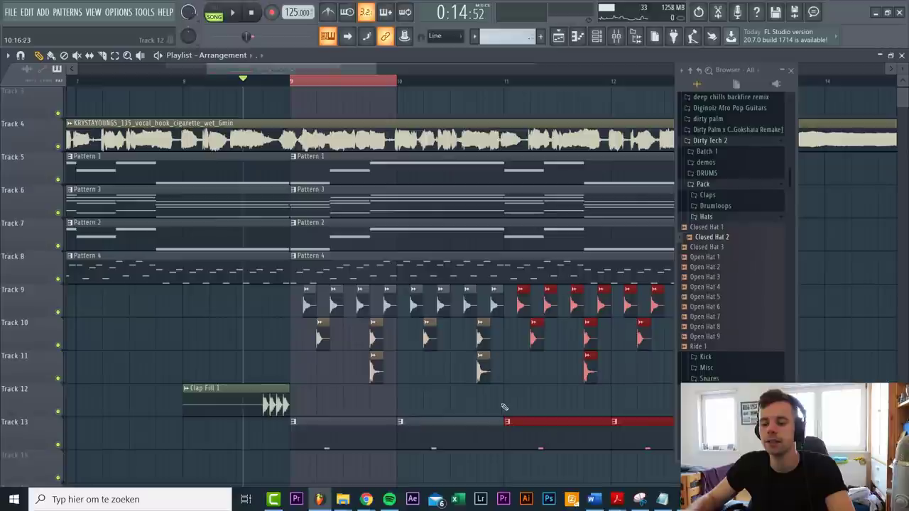
pyautogui.keyDown('ctrl'); pyautogui.click(507, 407); pyautogui.keyUp('ctrl')
pyautogui.scroll(-2, 221, 400)
pyautogui.scroll(-1, 213, 399)
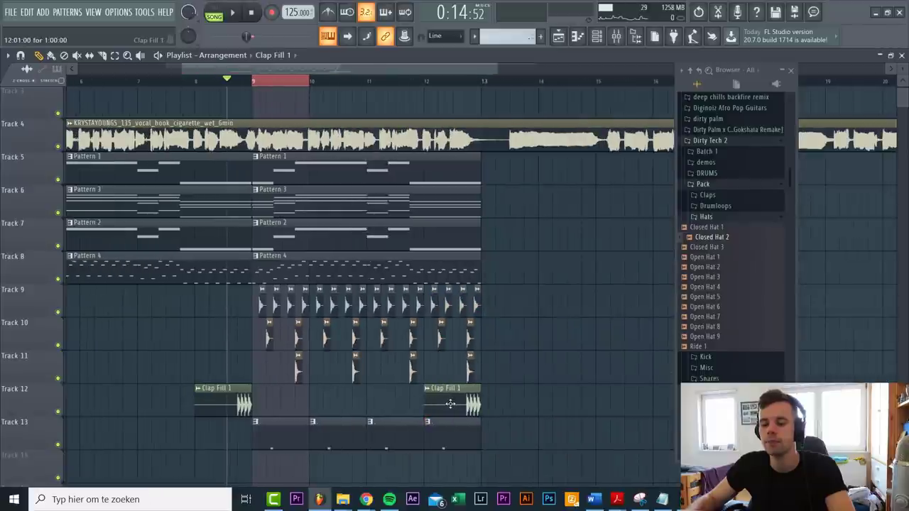
# - Set the playback selection to bars 9 through 12 and listen to the drums with the other layers
pyautogui.moveTo(254, 81); pyautogui.dragTo(487, 89)
pyautogui.keyDown('ctrl'); pyautogui.click(528, 233); pyautogui.keyUp('ctrl')
pyautogui.scroll(2, 528, 231)
pyautogui.scroll(-3, 490, 223)
pyautogui.scroll(1, 292, 341)
pyautogui.scroll(2, 292, 341)
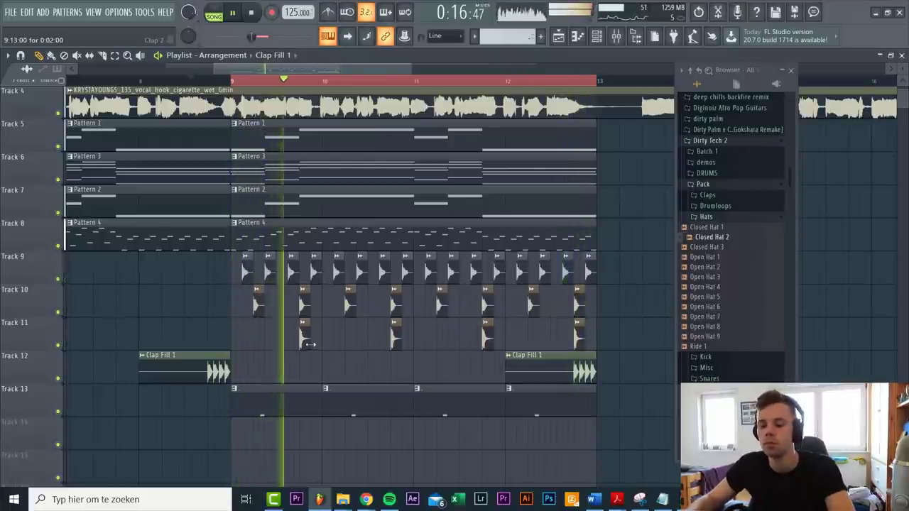
pyautogui.scroll(-2, 312, 342)
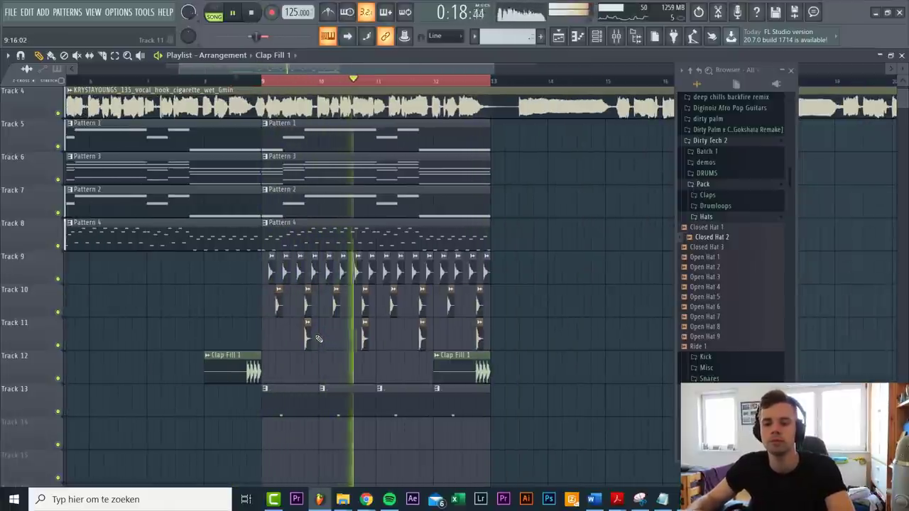
pyautogui.scroll(3, 317, 340)
pyautogui.press('space')
pyautogui.scroll(-4, 314, 332)
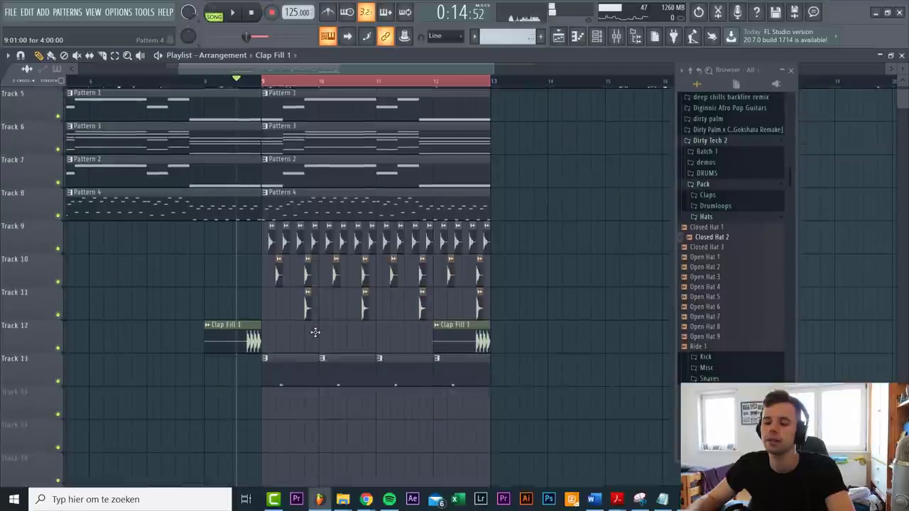
pyautogui.scroll(3, 278, 334)
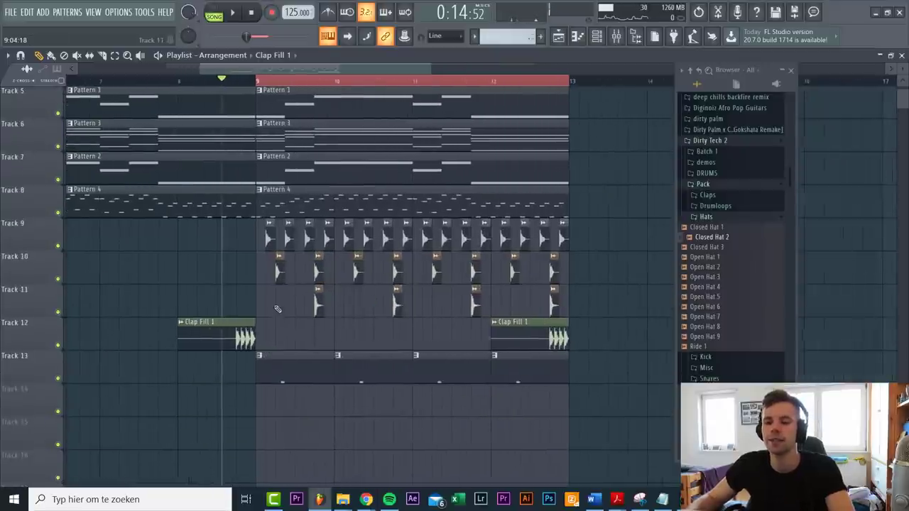
pyautogui.press('space')
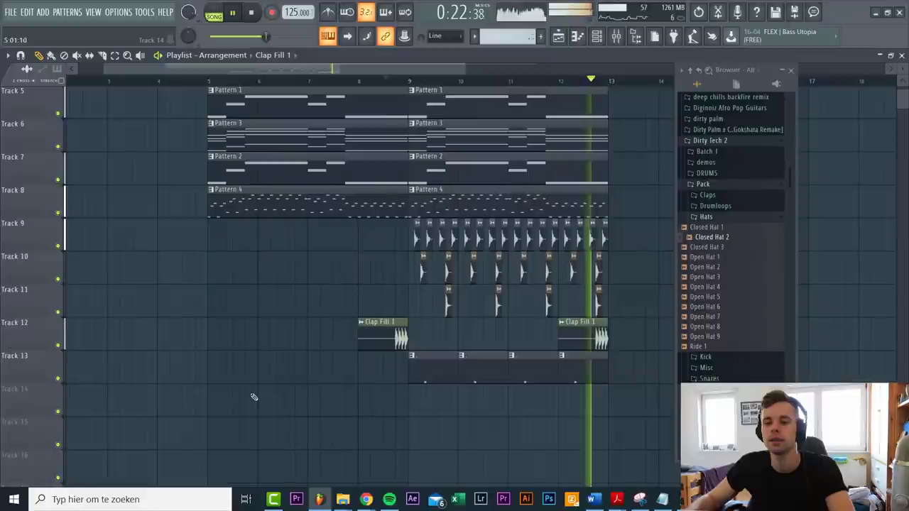
# - Stop playback and add the Crowd loop sample from the Dirty Tech 2 Misc folder to Track 14 at bar 5
pyautogui.scroll(-3, 253, 396)
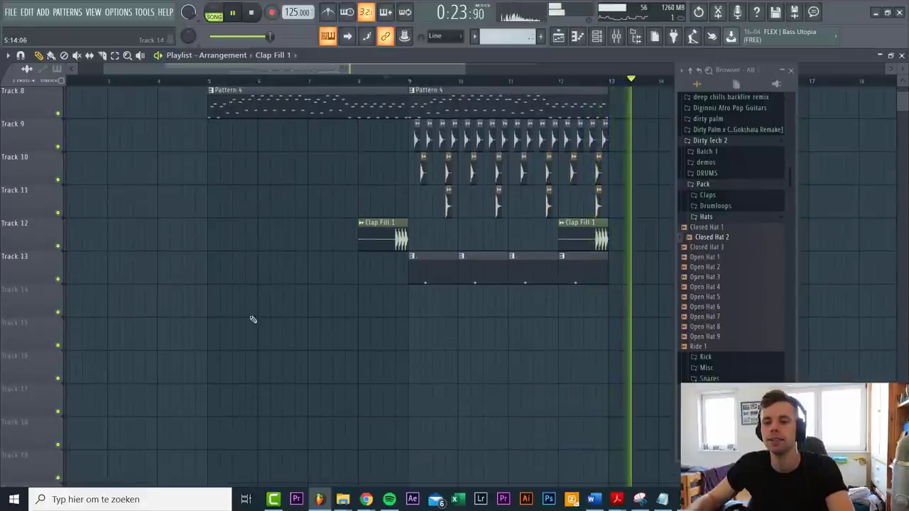
pyautogui.press('space')
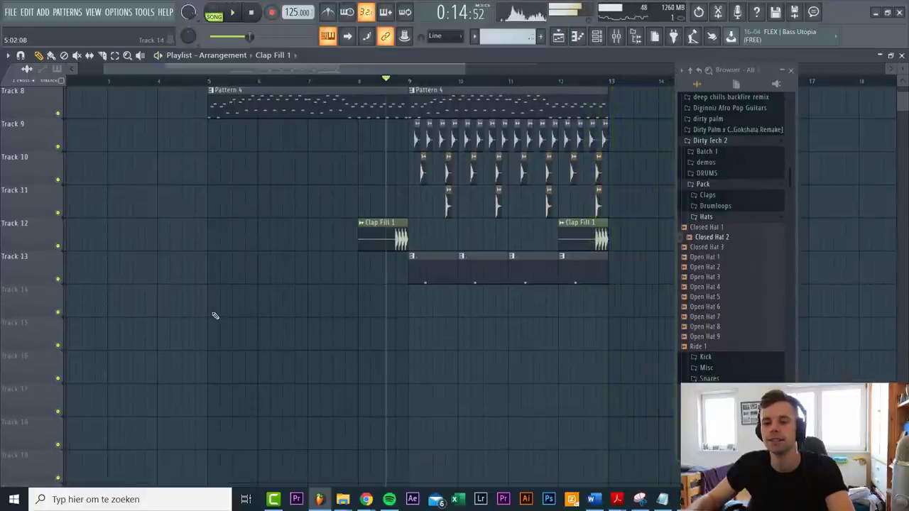
pyautogui.click(764, 216)
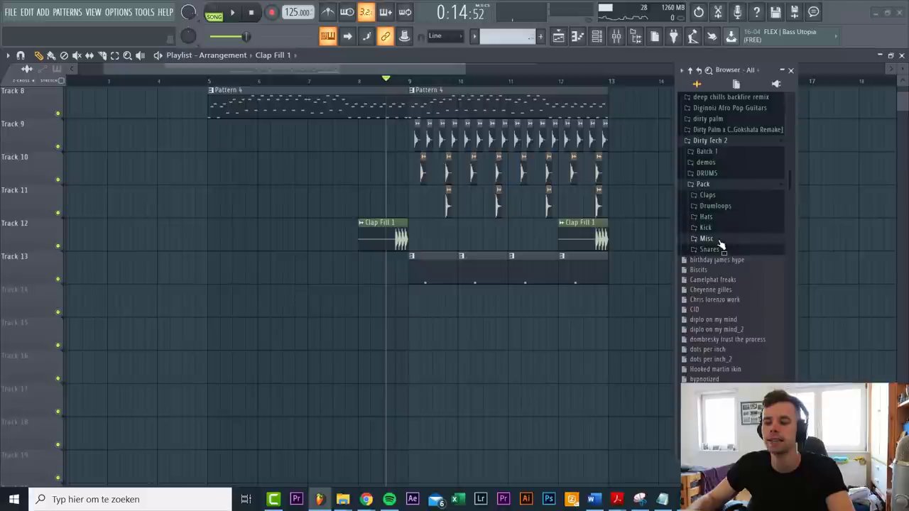
pyautogui.click(719, 240)
pyautogui.moveTo(719, 255); pyautogui.dragTo(203, 308)
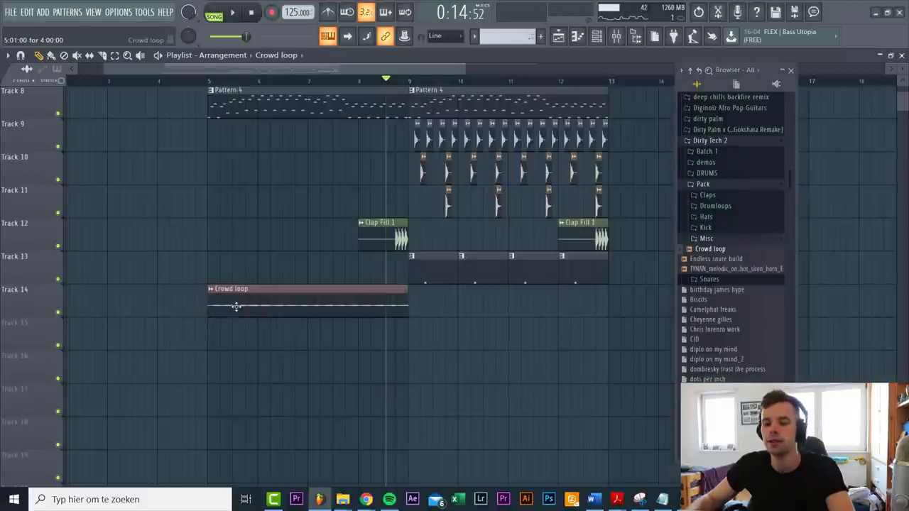
# - Fit the Crowd loop clip to tempo and place a second copy of it at bar 9 on Track 14
pyautogui.click(211, 293)
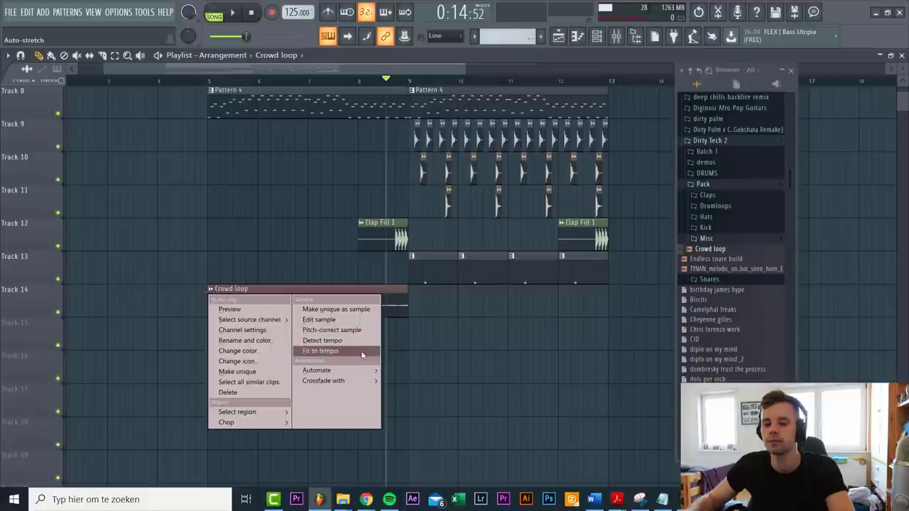
pyautogui.click(326, 349)
pyautogui.click(453, 257)
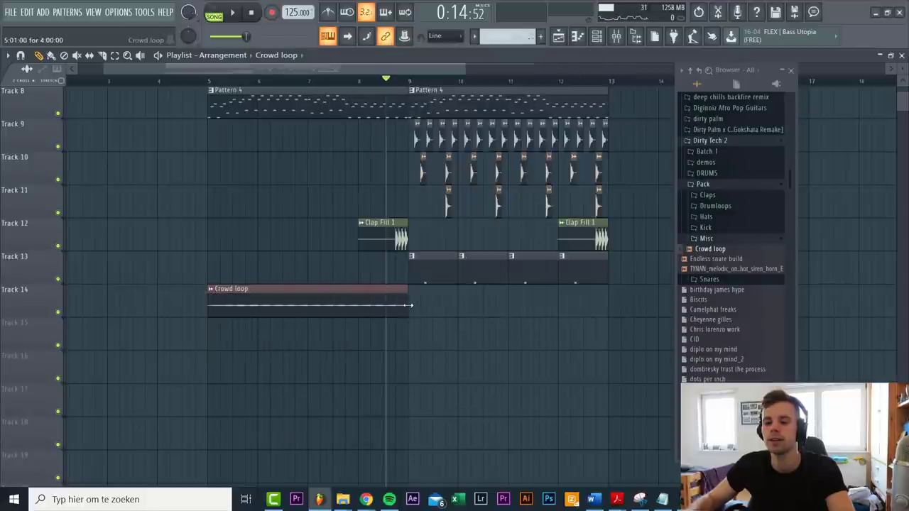
pyautogui.click(412, 309)
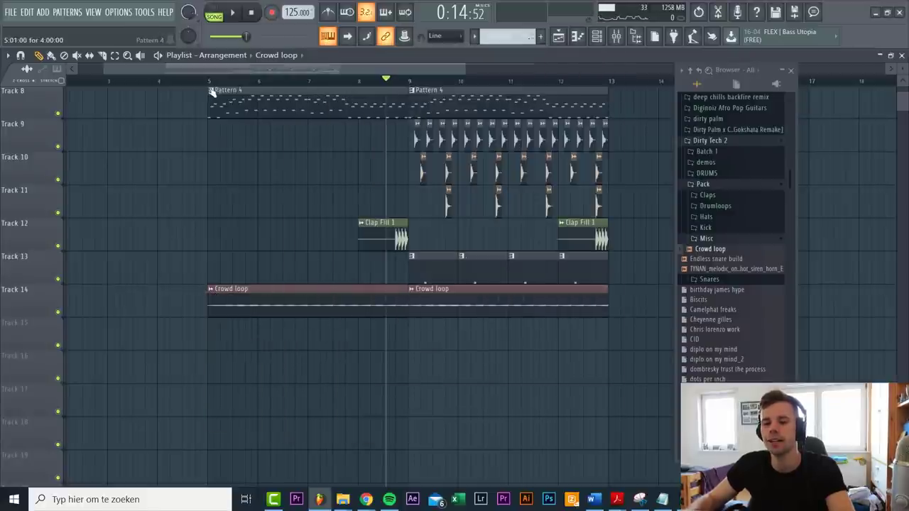
pyautogui.press('space')
pyautogui.press('space')
# - Place the Endless snare build sample on Track 13 at bar 18 and open the feelings v2 sample folder
pyautogui.moveTo(710, 262); pyautogui.dragTo(867, 260)
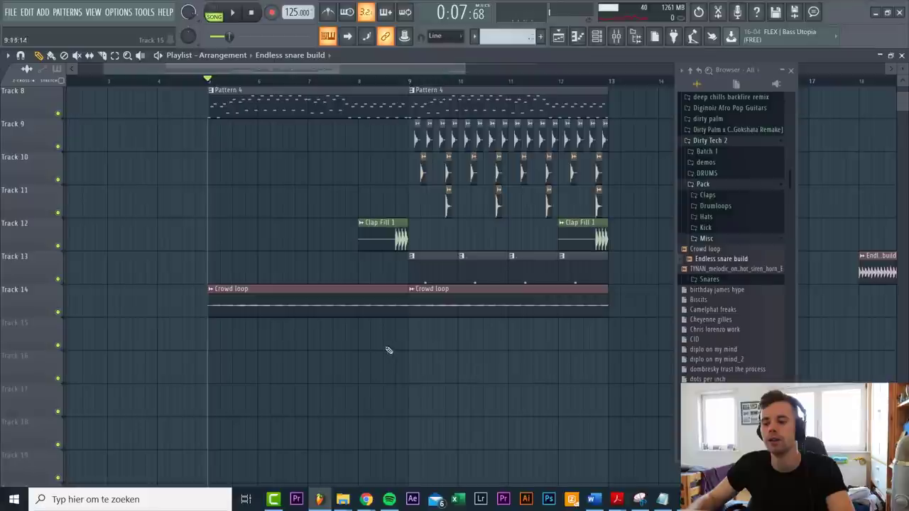
pyautogui.scroll(-5, 391, 351)
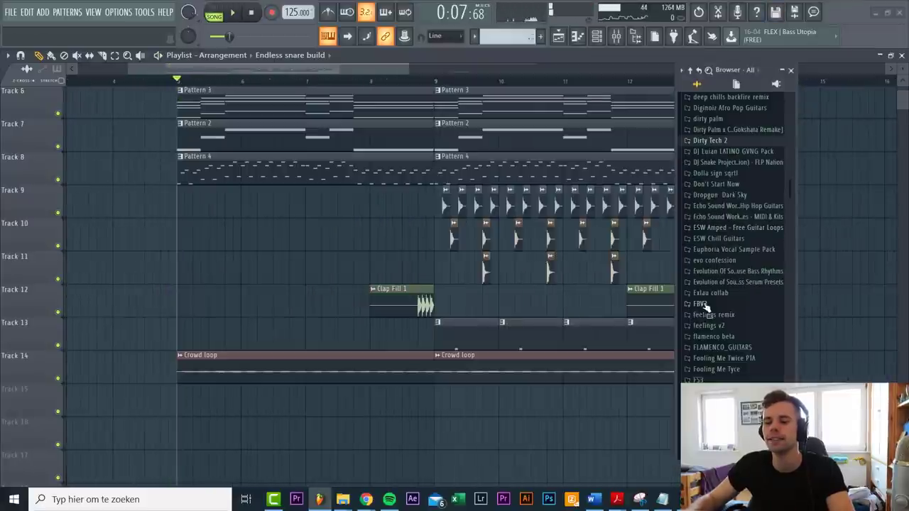
pyautogui.click(718, 326)
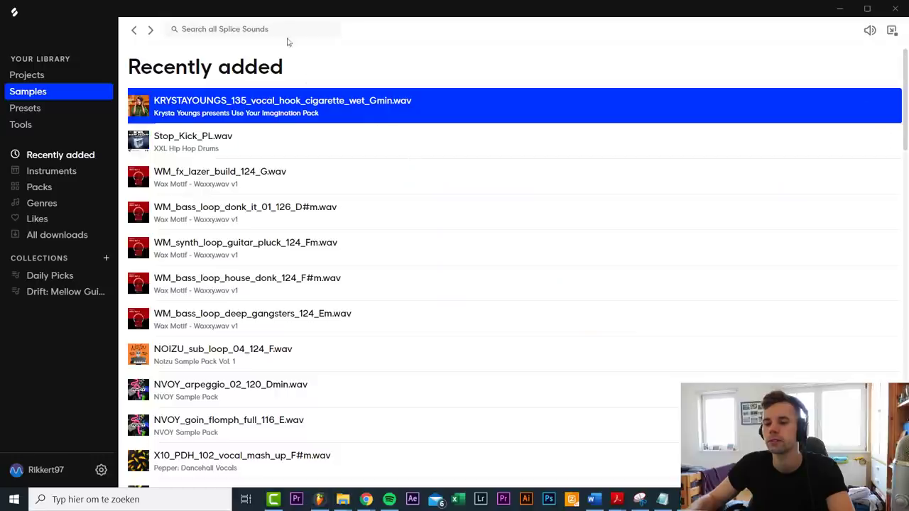
# - Switch to Splice, search the samples for "vinyl" and preview KRS_misc_one_shot_fx_vinyl_02.wav
pyautogui.click(269, 29)
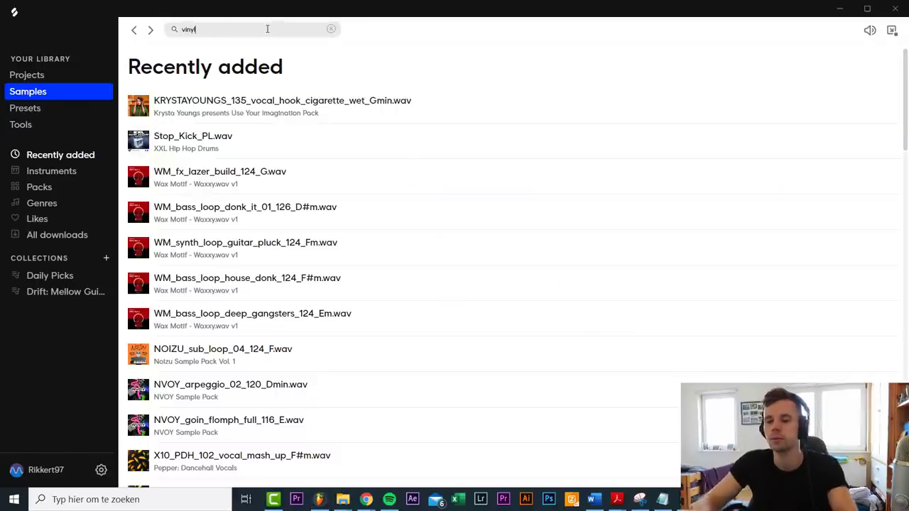
pyautogui.press('Return')
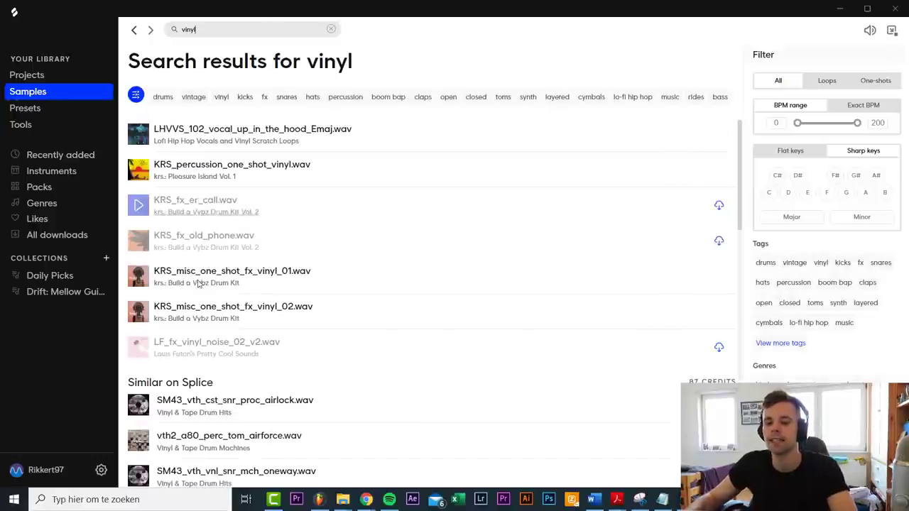
pyautogui.click(136, 316)
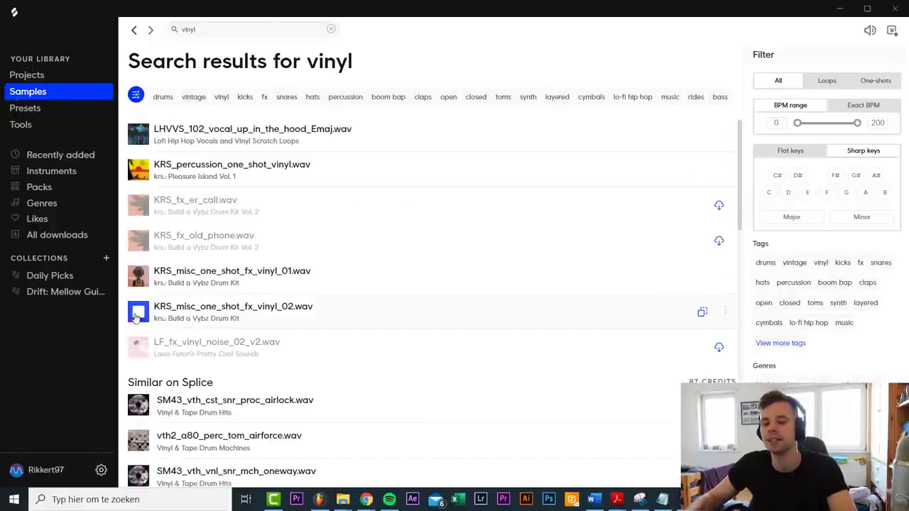
# - Place KRS_misc_one_shot_fx_vinyl_02 in the FL Studio playlist on Track 15 at bar 5 and lower its channel volume
pyautogui.moveTo(703, 316); pyautogui.dragTo(180, 390)
pyautogui.scroll(-3, 404, 391)
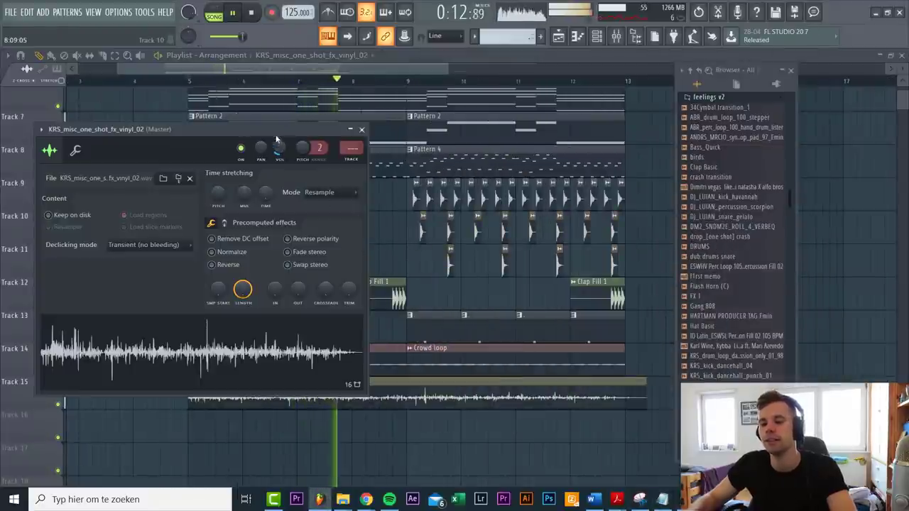
pyautogui.click(371, 208)
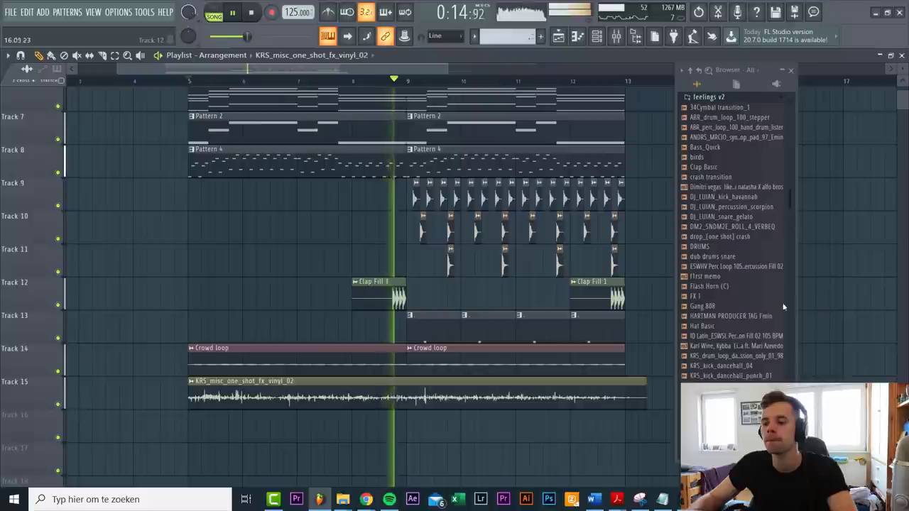
# - Add the birds sample from the feelings v2 folder to Track 16 at bar 5 and lower its volume to 19%
pyautogui.scroll(5, 728, 281)
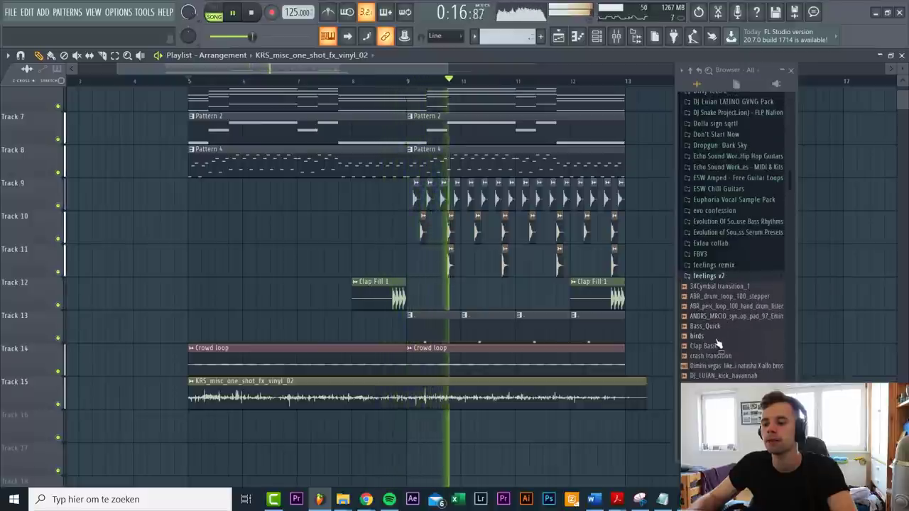
pyautogui.moveTo(716, 337); pyautogui.dragTo(607, 424)
pyautogui.moveTo(379, 447); pyautogui.dragTo(261, 402)
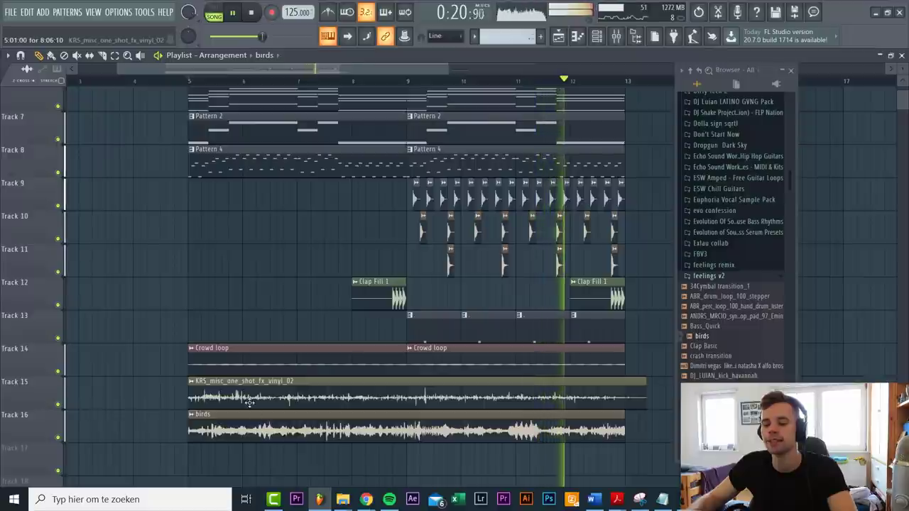
pyautogui.doubleClick(240, 418)
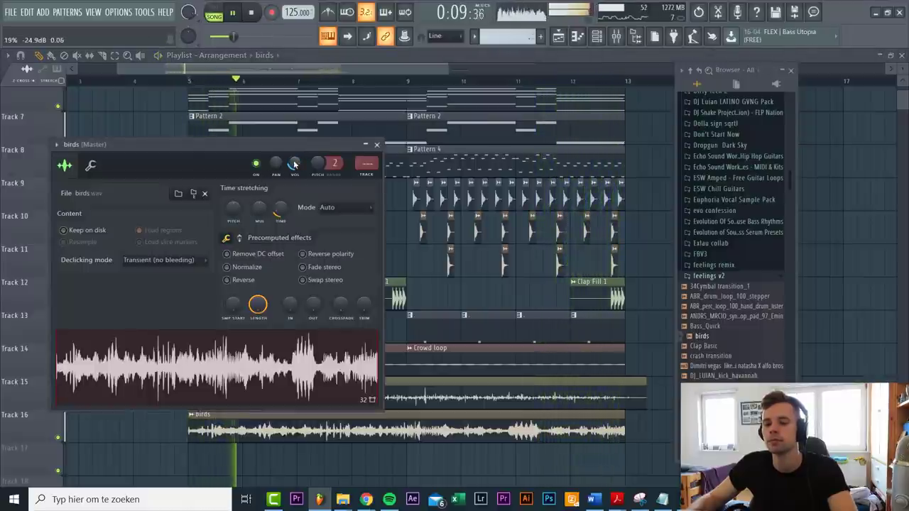
pyautogui.click(377, 144)
# - Mute and unmute the crowd, vinyl and birds tracks during playback to compare the ambience, ending with all three audible
pyautogui.scroll(-4, 241, 291)
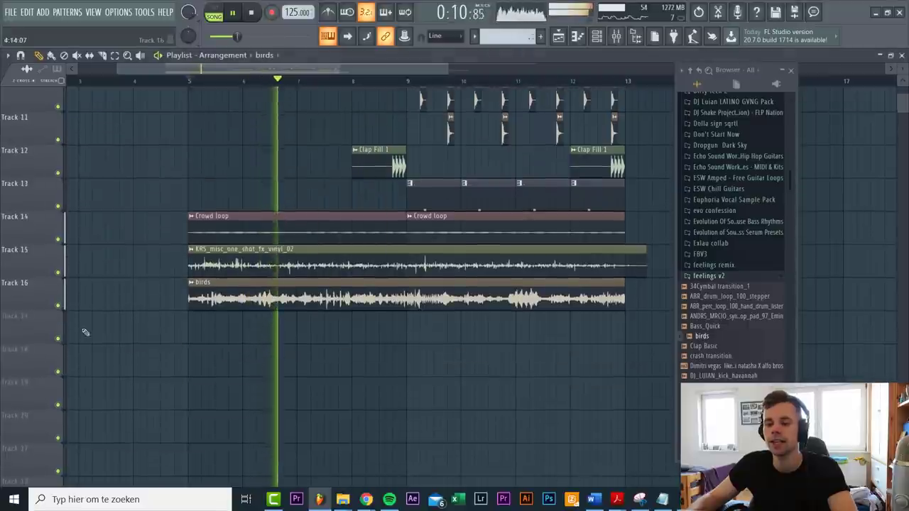
pyautogui.click(58, 272)
pyautogui.click(58, 239)
pyautogui.click(59, 305)
pyautogui.click(59, 305)
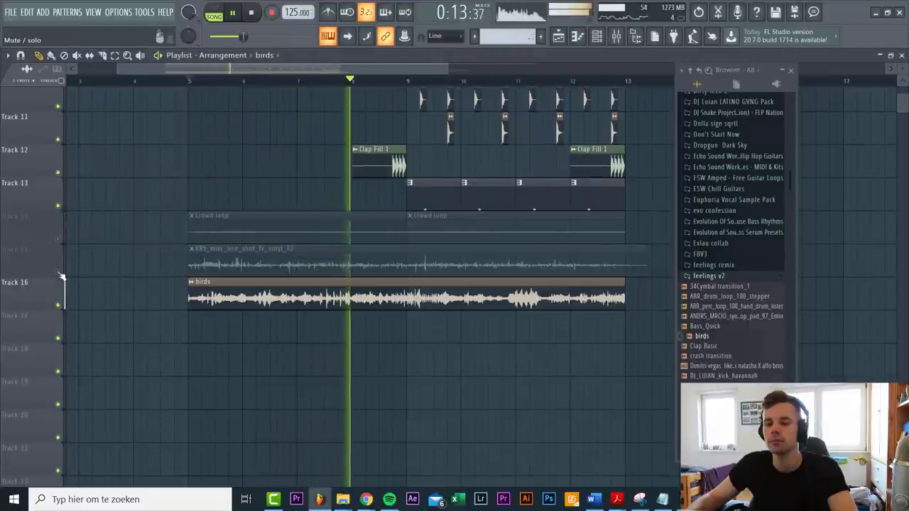
pyautogui.click(59, 272)
pyautogui.click(59, 240)
pyautogui.press('space')
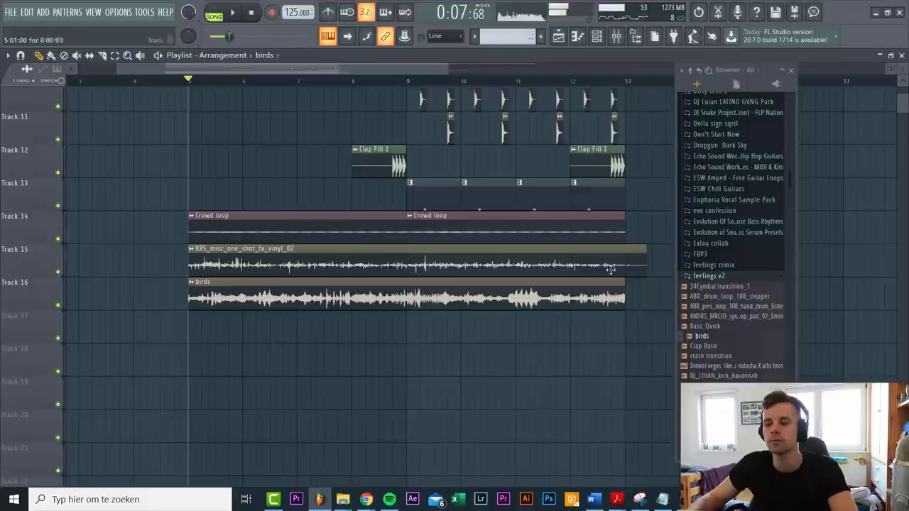
# - Collapse the feelings v2 folder and open the Loops 126bpm folder of the James Hype Encore Producer Pack
pyautogui.click(710, 276)
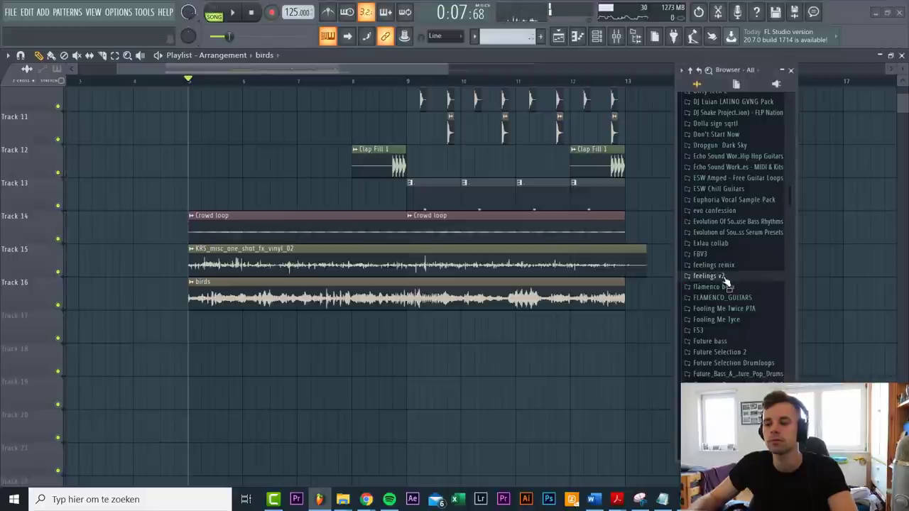
pyautogui.scroll(4, 712, 364)
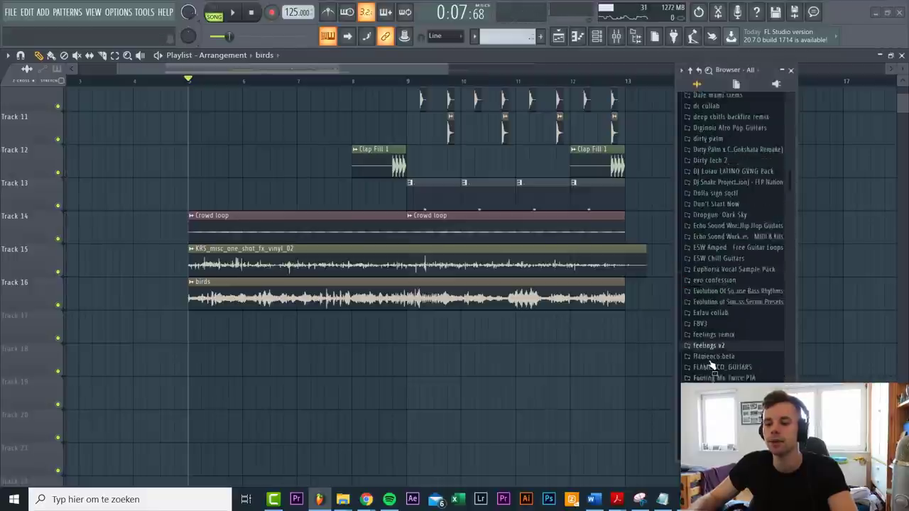
pyautogui.scroll(-9, 716, 361)
pyautogui.click(713, 379)
pyautogui.scroll(-5, 739, 319)
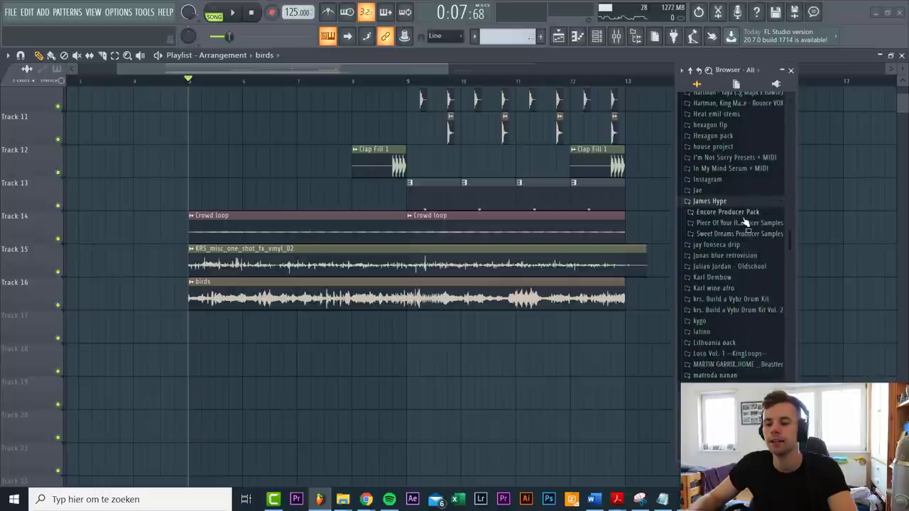
pyautogui.click(740, 226)
# - Place the EN HIGH STRING 126BPM F# loop on Track 17 starting at bar 5
pyautogui.moveTo(733, 273); pyautogui.dragTo(263, 327)
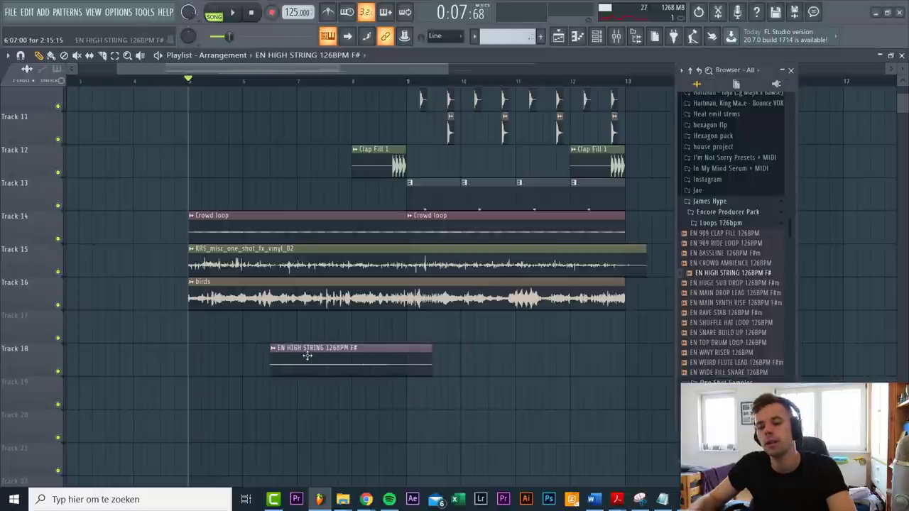
pyautogui.doubleClick(250, 357)
pyautogui.press('Escape')
# - Fit the high string clip to the project tempo, entering 126 BPM as its original tempo
pyautogui.click(191, 317)
pyautogui.click(312, 374)
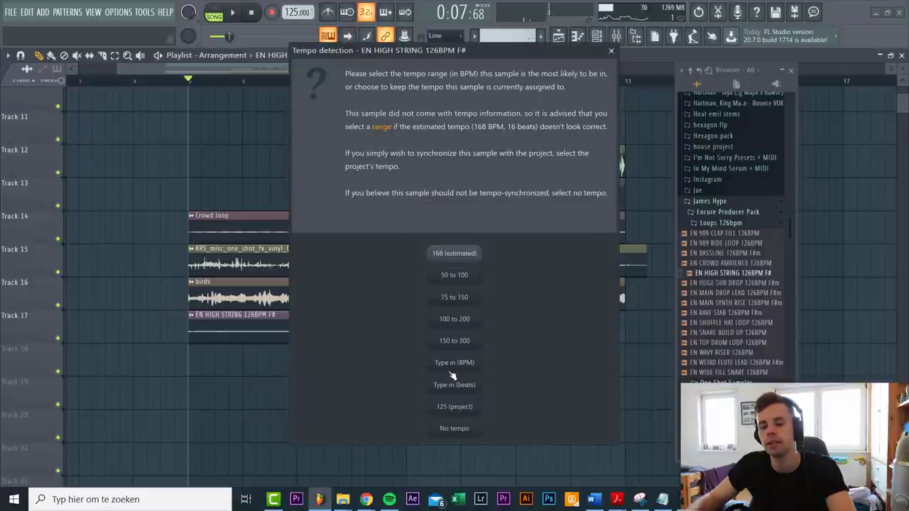
pyautogui.click(452, 370)
pyautogui.write('126')
pyautogui.press('Return')
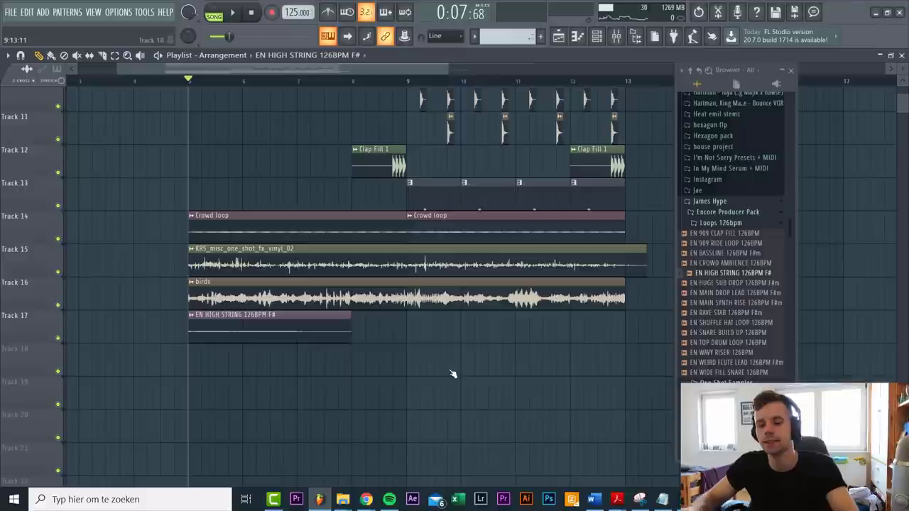
# - Set the high string sample's time-stretching pitch to +100 cents
pyautogui.doubleClick(258, 337)
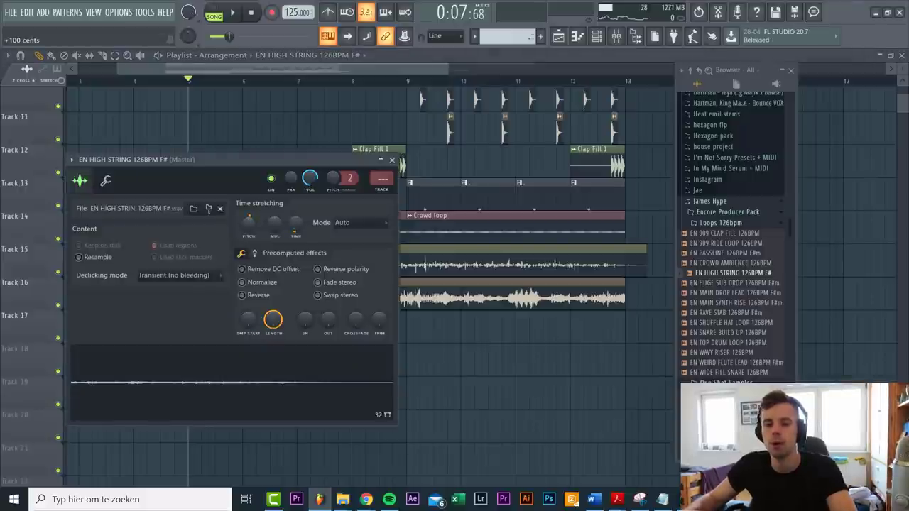
pyautogui.press('Escape')
# - Slice the high string clip at bar 7 and delete the part after the cut
pyautogui.scroll(3, 263, 376)
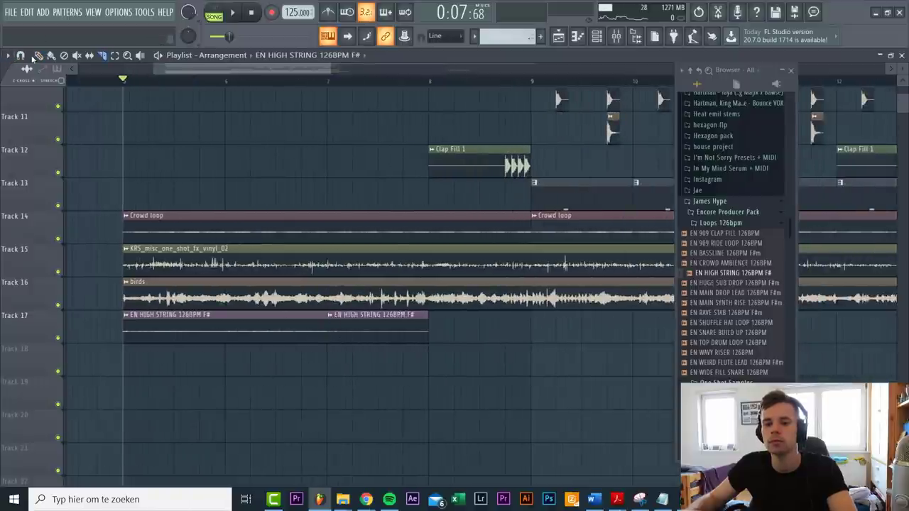
pyautogui.rightClick(382, 337)
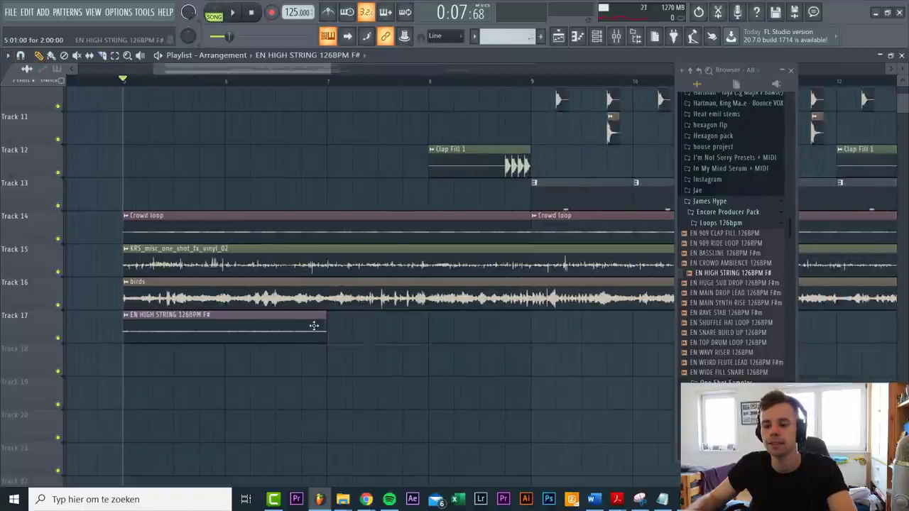
pyautogui.doubleClick(314, 325)
pyautogui.press('Escape')
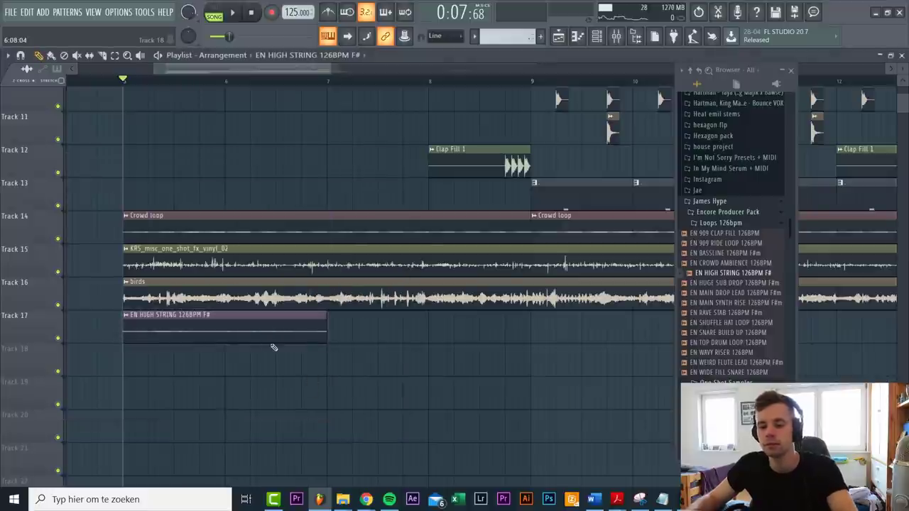
# - Duplicate the two-bar high string clip three times so it fills Track 17 up to bar 13
pyautogui.moveTo(261, 338)
pyautogui.mouseDown()
pyautogui.moveTo(260, 371)
pyautogui.moveTo(260, 326)
pyautogui.mouseUp()
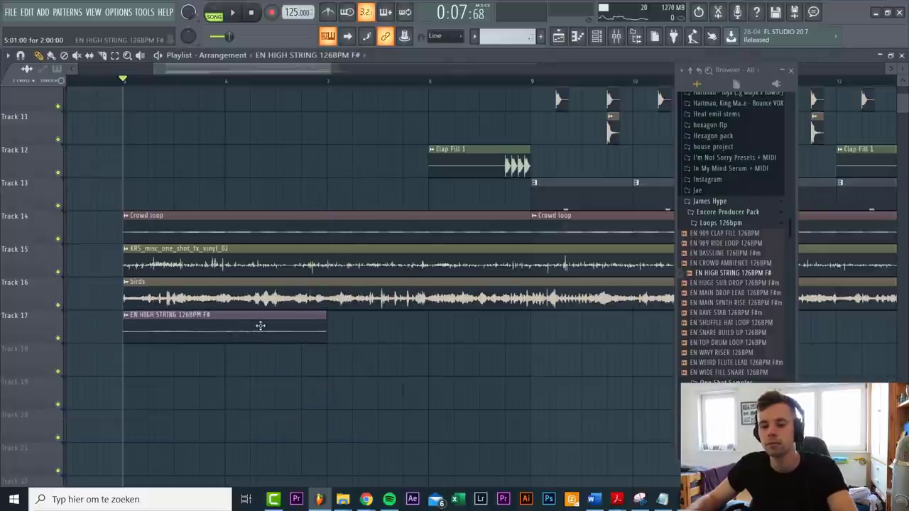
pyautogui.keyDown('ctrl'); pyautogui.click(261, 325); pyautogui.keyUp('ctrl')
pyautogui.scroll(-2, 261, 325)
pyautogui.hotkey('ctrl', 'b')
pyautogui.hotkey('ctrl', 'b')
pyautogui.hotkey('ctrl', 'b')
# - Play the arrangement and normalize the high string sample in its channel settings
pyautogui.press('space')
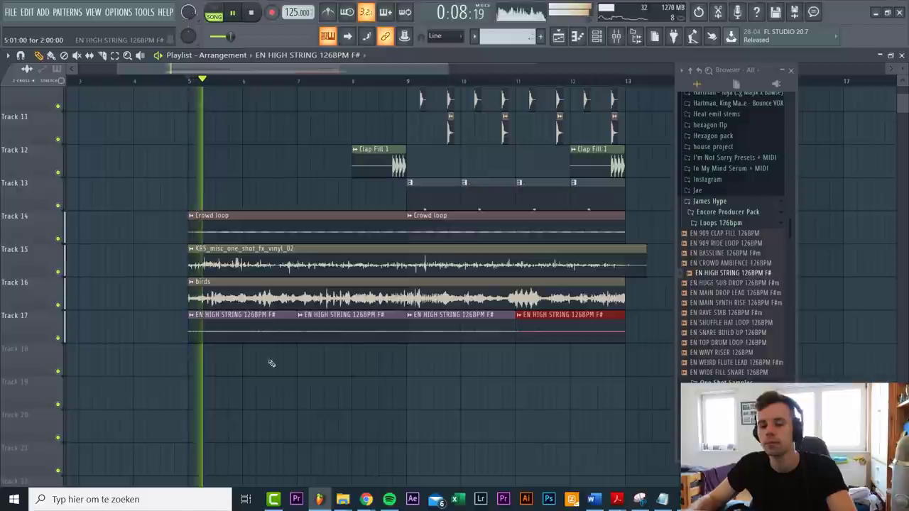
pyautogui.doubleClick(209, 326)
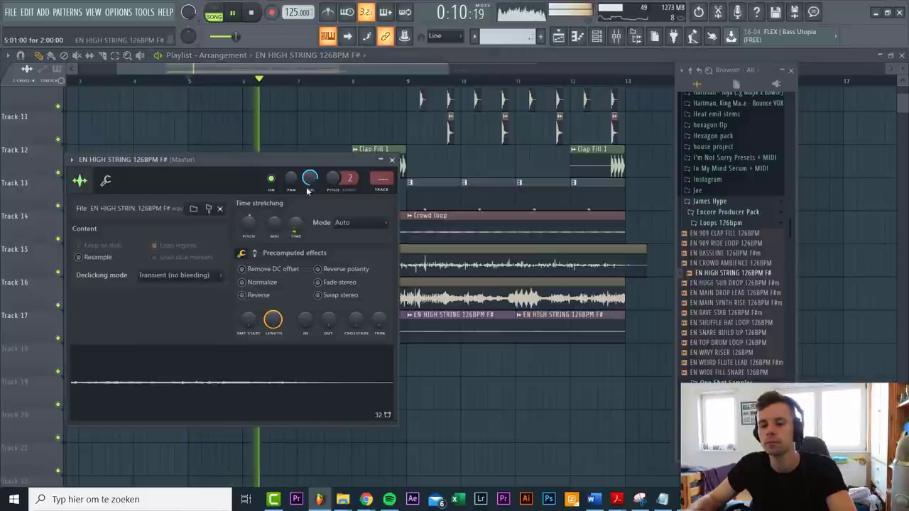
pyautogui.click(260, 282)
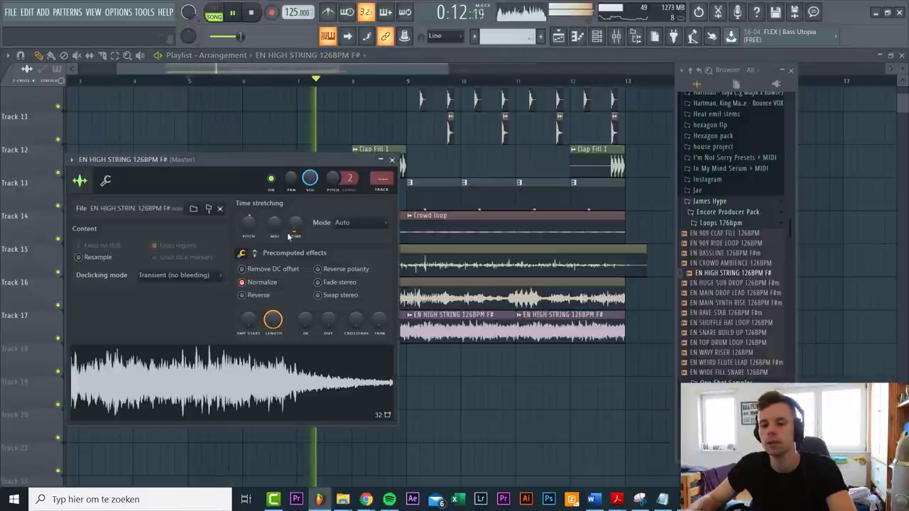
# - Lower the high string sample's channel volume to about 22% and close its settings
pyautogui.moveTo(309, 178); pyautogui.dragTo(310, 183)
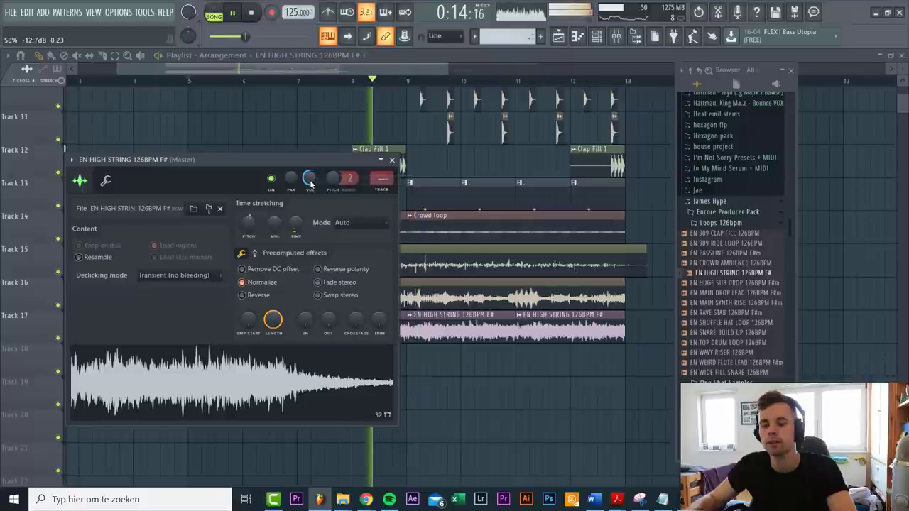
pyautogui.scroll(-5, 311, 183)
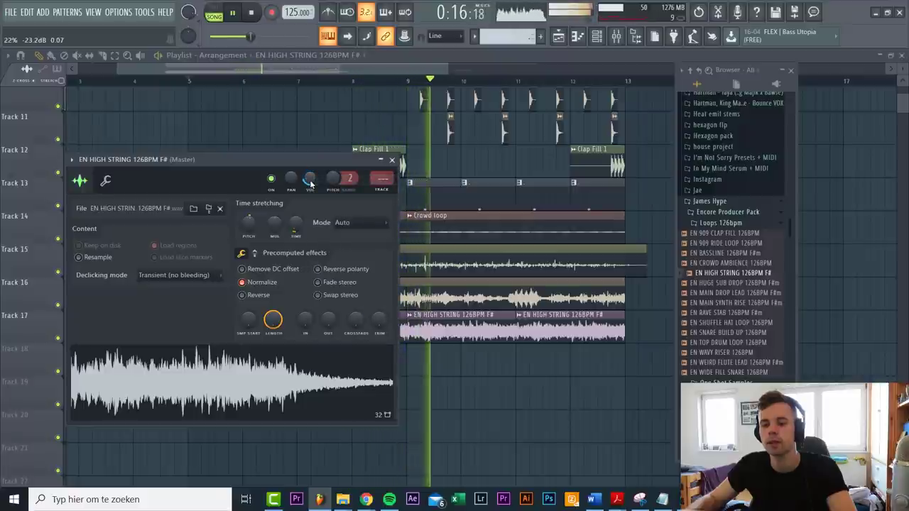
pyautogui.rightClick(462, 395)
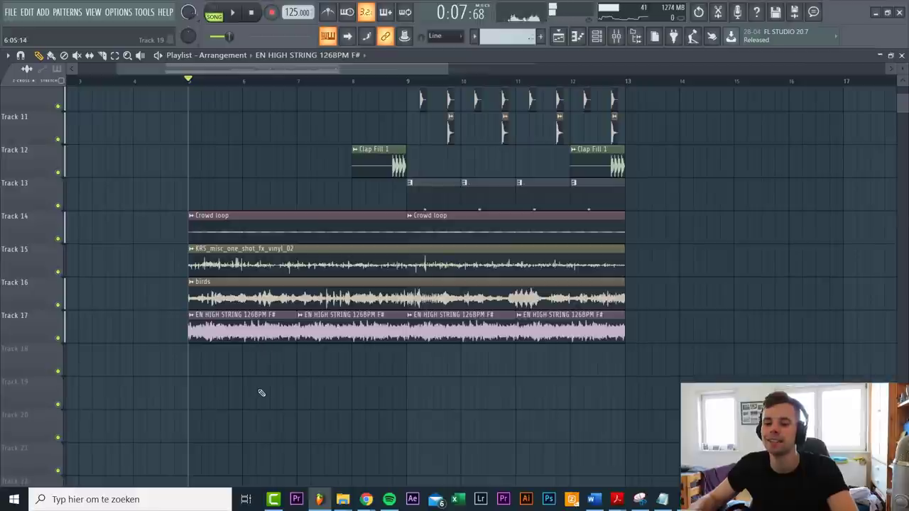
# - Place the Cymbal Reverse sample from the meduza folder on Track 18, just before bar 8
pyautogui.scroll(-2, 261, 393)
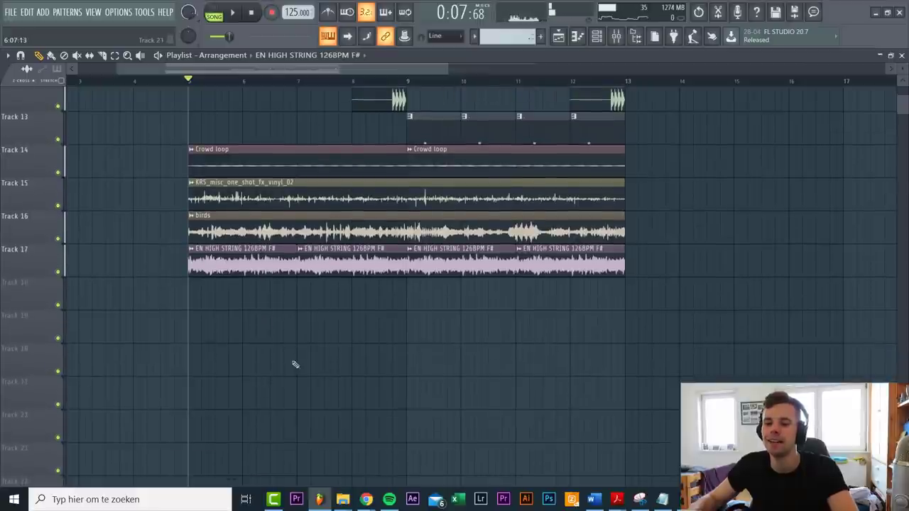
pyautogui.click(616, 36)
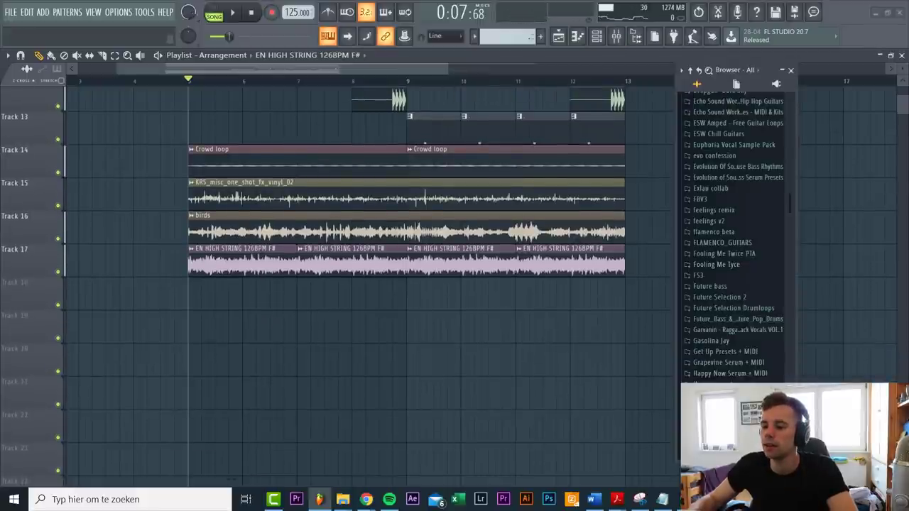
pyautogui.scroll(-2, 743, 344)
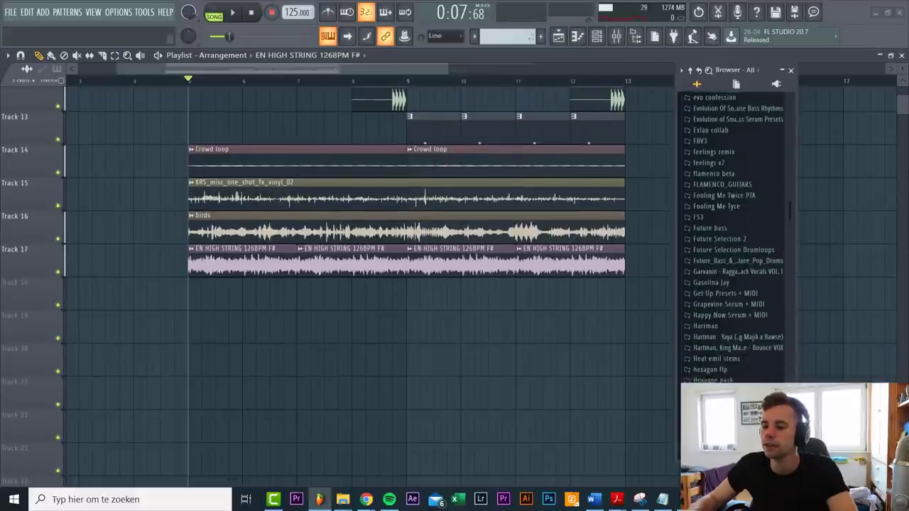
pyautogui.scroll(-8, 720, 325)
pyautogui.click(710, 299)
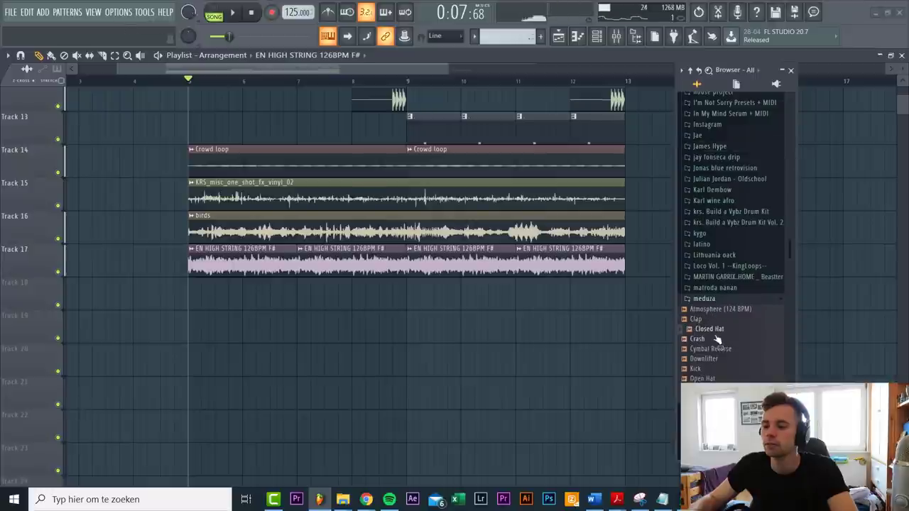
pyautogui.moveTo(646, 350); pyautogui.dragTo(348, 291)
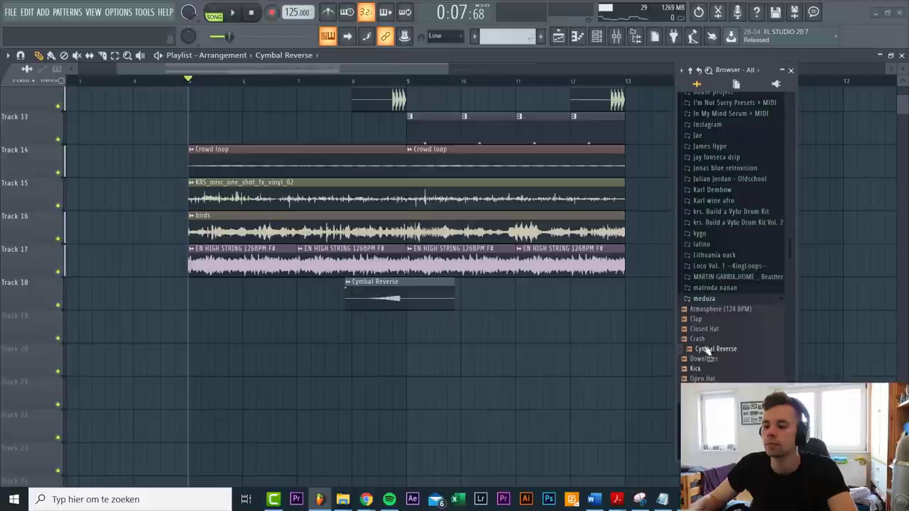
# - Place the Crash sample on Track 19 at bar 5 and again at bar 9, playing the arrangement to check it
pyautogui.moveTo(706, 340); pyautogui.dragTo(218, 329)
pyautogui.press('space')
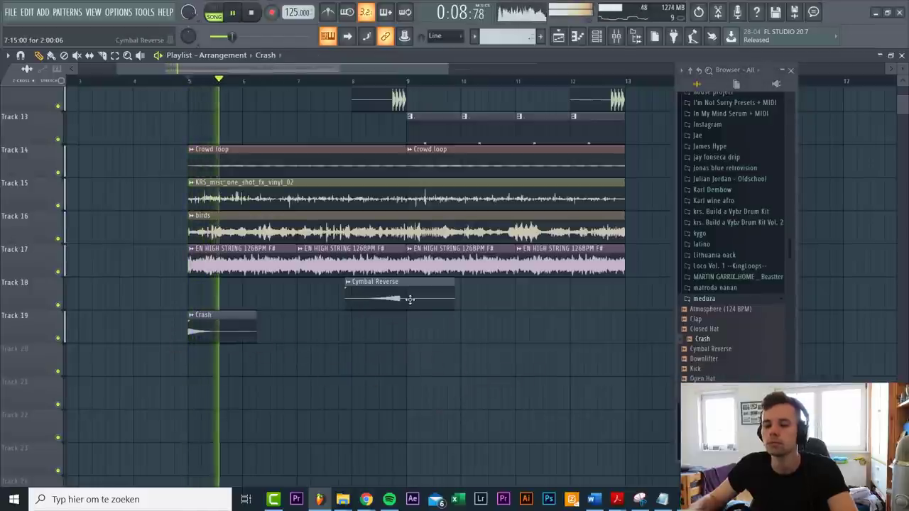
pyautogui.click(408, 329)
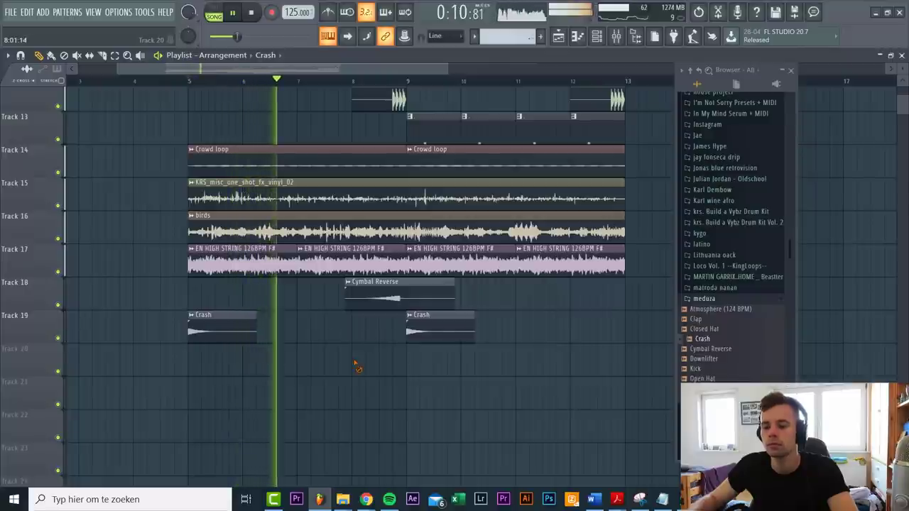
pyautogui.press('space')
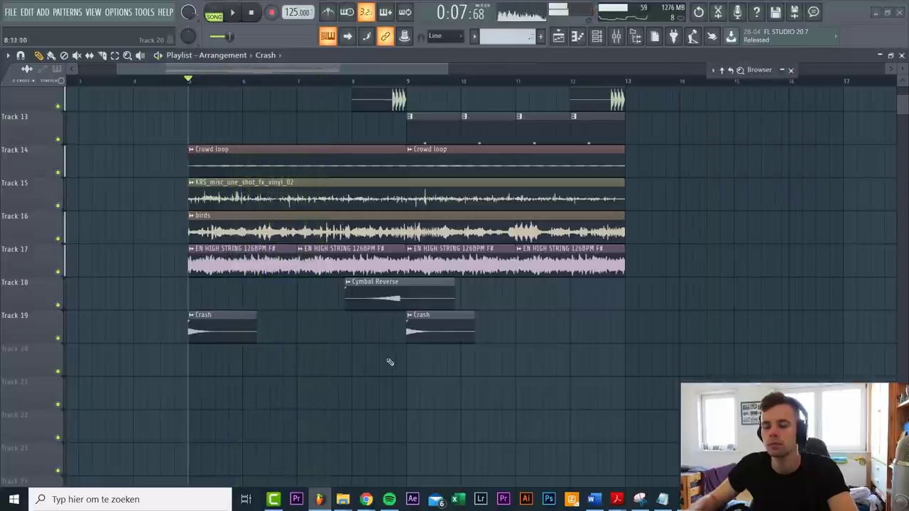
# - Move the Cymbal Reverse clip on Track 18 slightly earlier to start at 7:13:00, and play from around bar 8
pyautogui.scroll(3, 397, 297)
pyautogui.moveTo(397, 297); pyautogui.dragTo(366, 306)
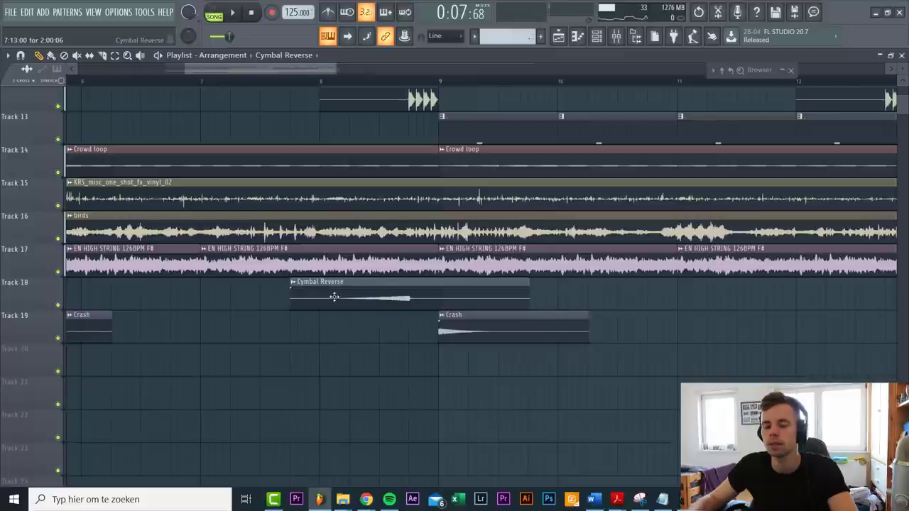
pyautogui.click(355, 84)
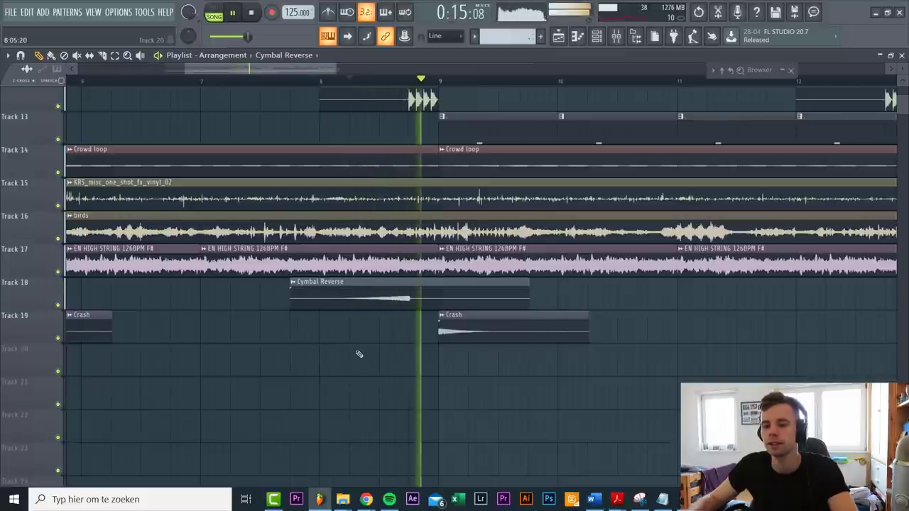
# - Route the Crash sample to mixer track 5, load the "crash 2020" mixer track state there, and return to the playlist
pyautogui.scroll(-4, 359, 354)
pyautogui.doubleClick(430, 325)
pyautogui.press('space')
pyautogui.hotkey('ctrl', 'l')
pyautogui.rightClick(182, 153)
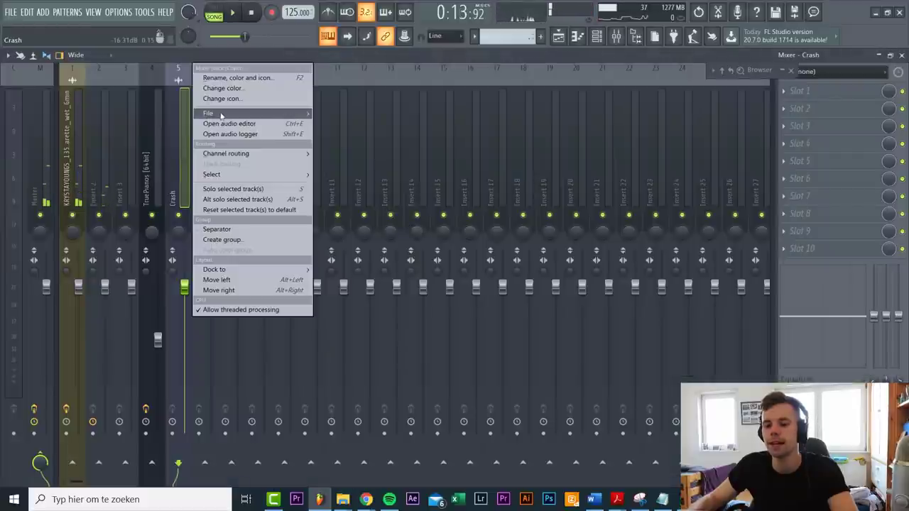
pyautogui.moveTo(213, 113)
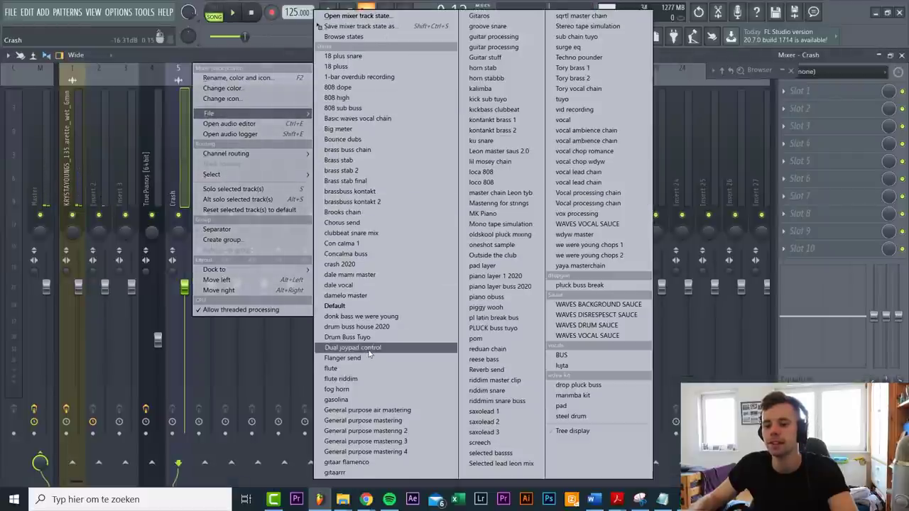
pyautogui.click(362, 265)
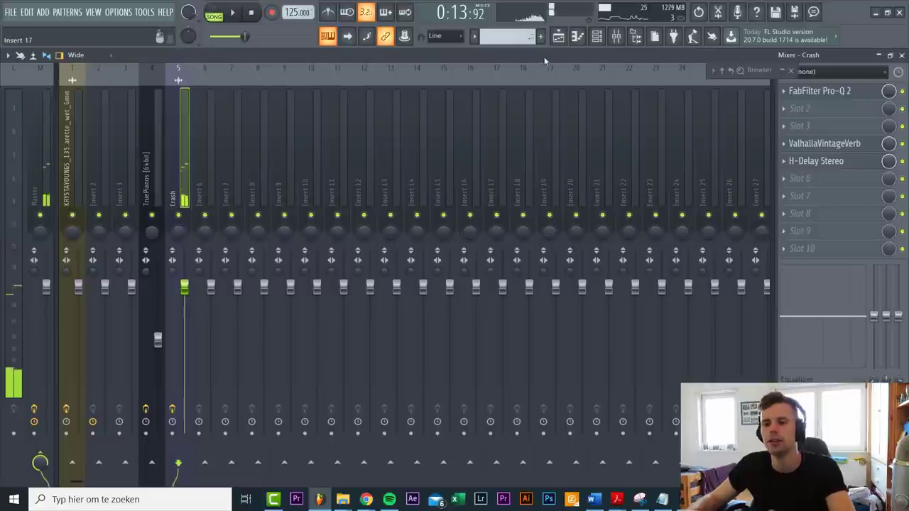
pyautogui.click(558, 38)
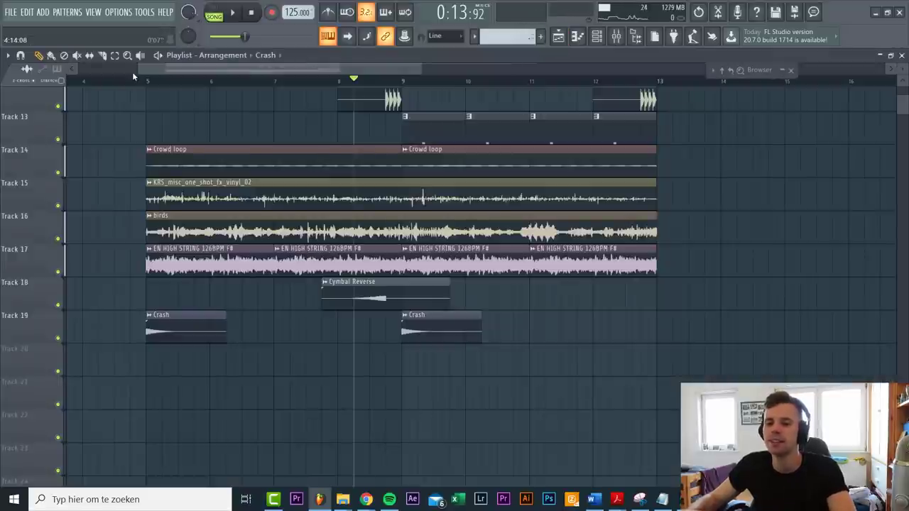
pyautogui.press('space')
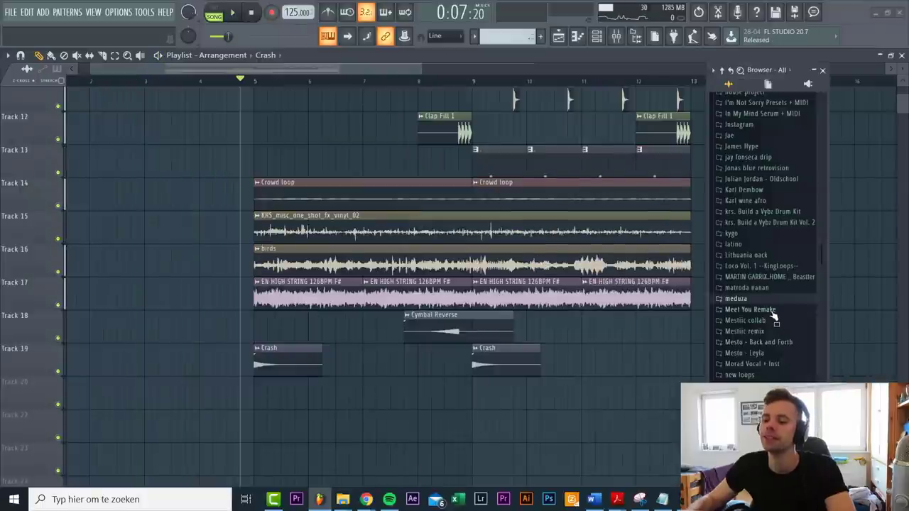
# - Place IMPACT V, DOWNLIFTER I and RISER V from the OB13 pack's FX folder at bar 5 on Tracks 20, 21 and 22
pyautogui.scroll(-2, 759, 372)
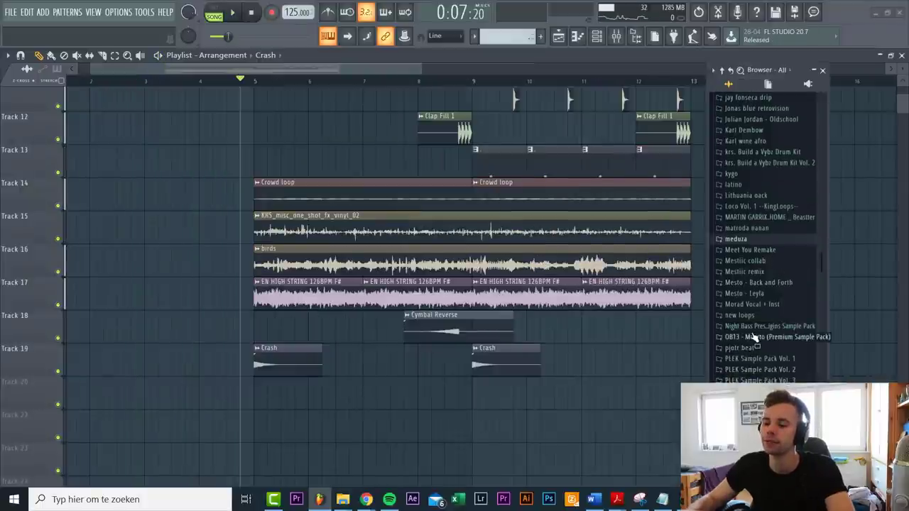
pyautogui.click(754, 338)
pyautogui.scroll(-4, 758, 380)
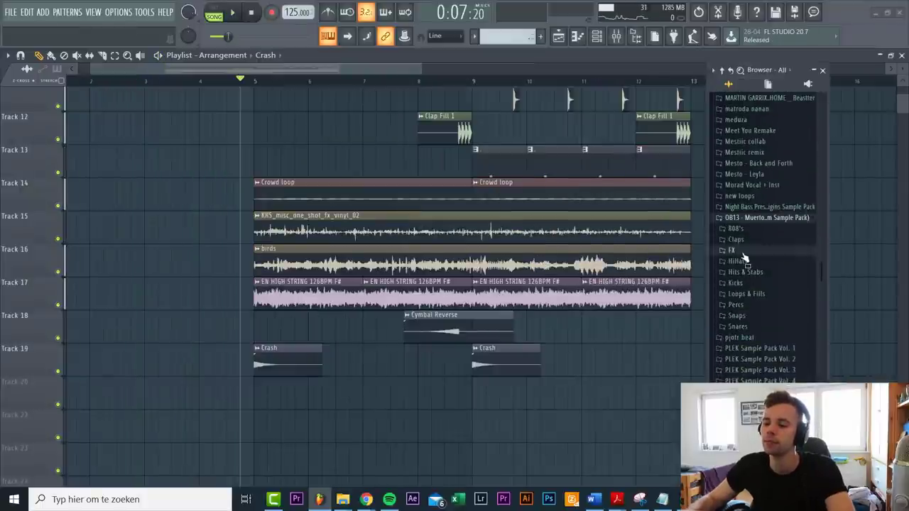
pyautogui.click(741, 252)
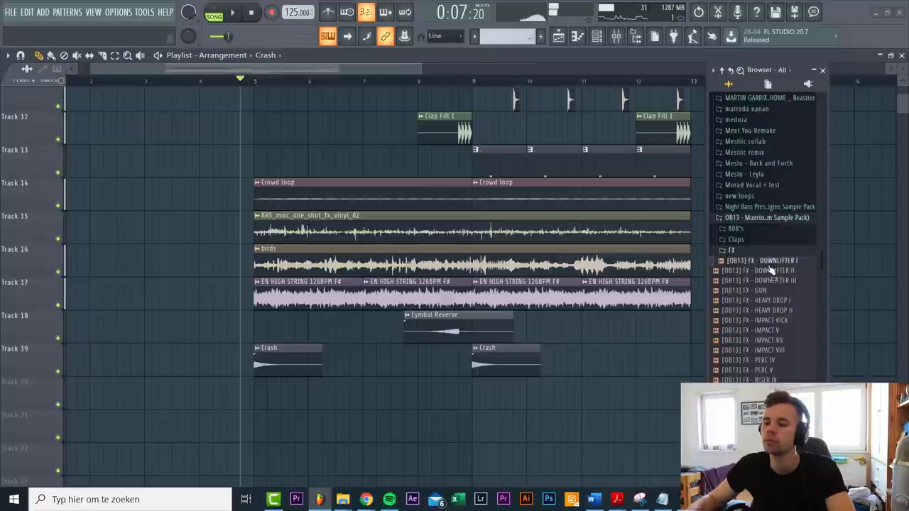
pyautogui.moveTo(770, 265); pyautogui.dragTo(254, 399)
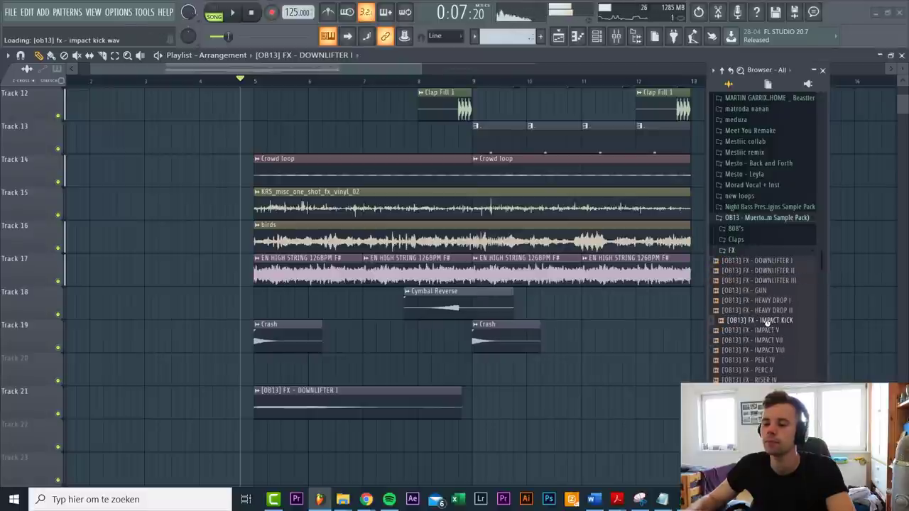
pyautogui.moveTo(759, 341); pyautogui.dragTo(265, 365)
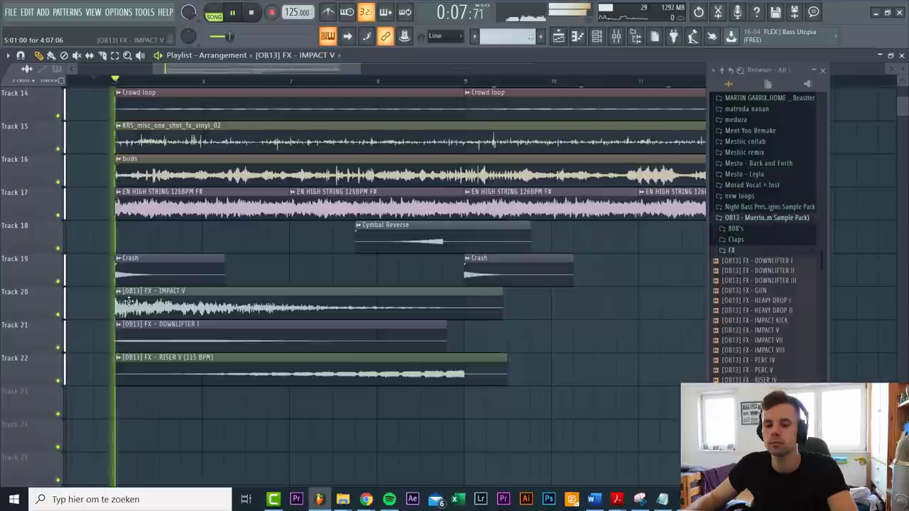
# - Lower the channel volumes of the IMPACT V and DOWNLIFTER I samples while playing the arrangement
pyautogui.doubleClick(167, 301)
pyautogui.moveTo(250, 118); pyautogui.dragTo(249, 128)
pyautogui.press('space')
pyautogui.press('space')
pyautogui.press('Escape')
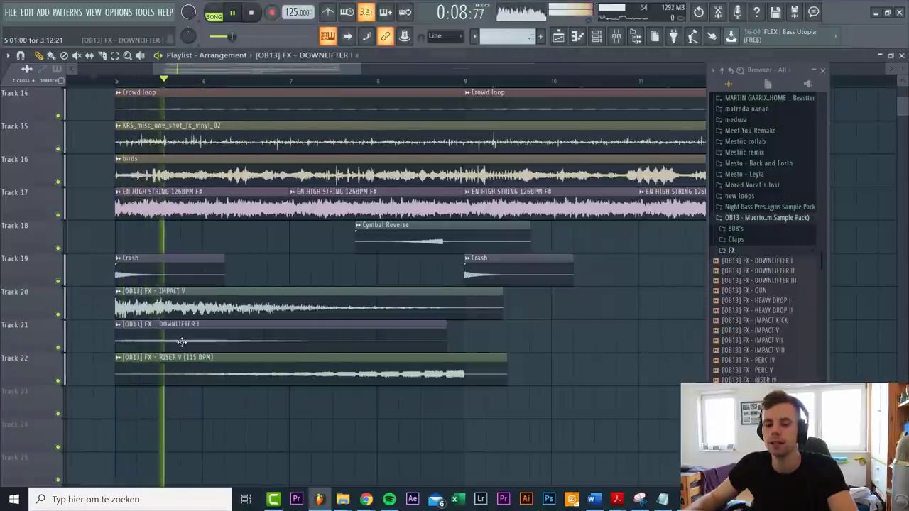
pyautogui.doubleClick(200, 331)
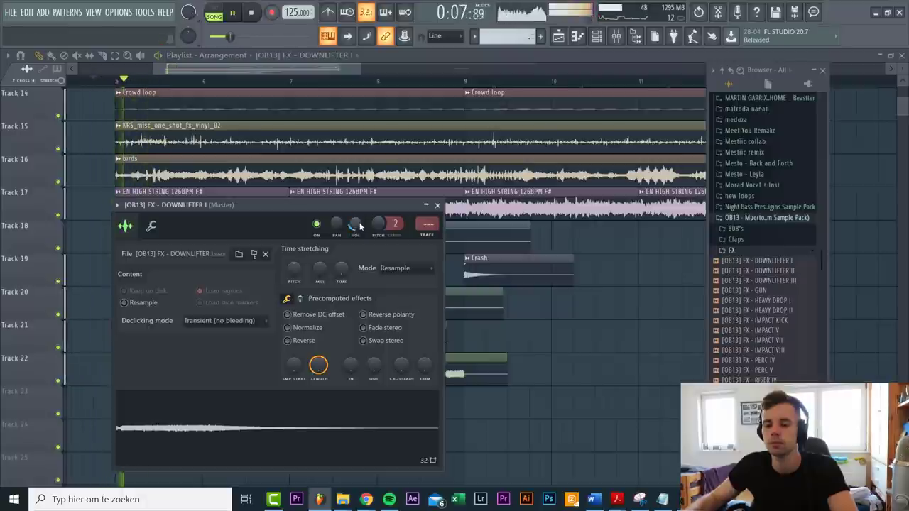
pyautogui.rightClick(588, 362)
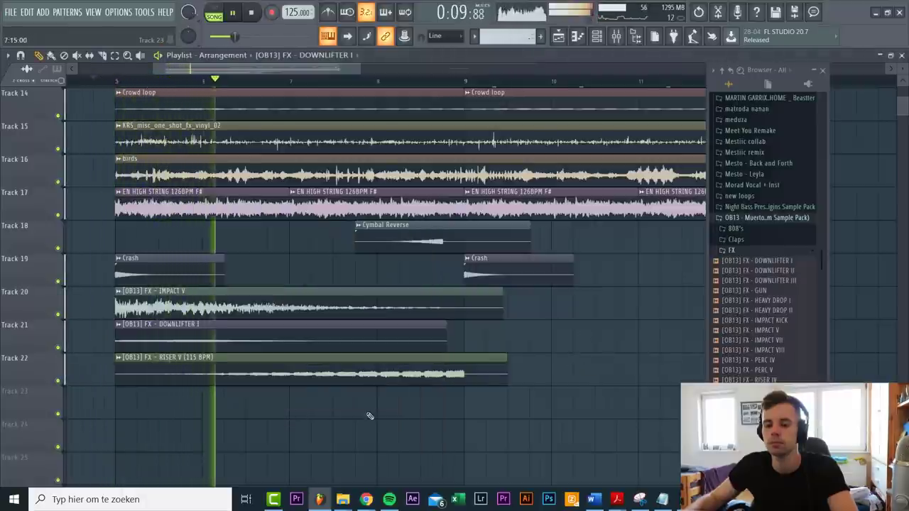
# - Lower the RISER V sample's channel volume and add a second riser clip at bar 9 on Track 22
pyautogui.scroll(3, 369, 416)
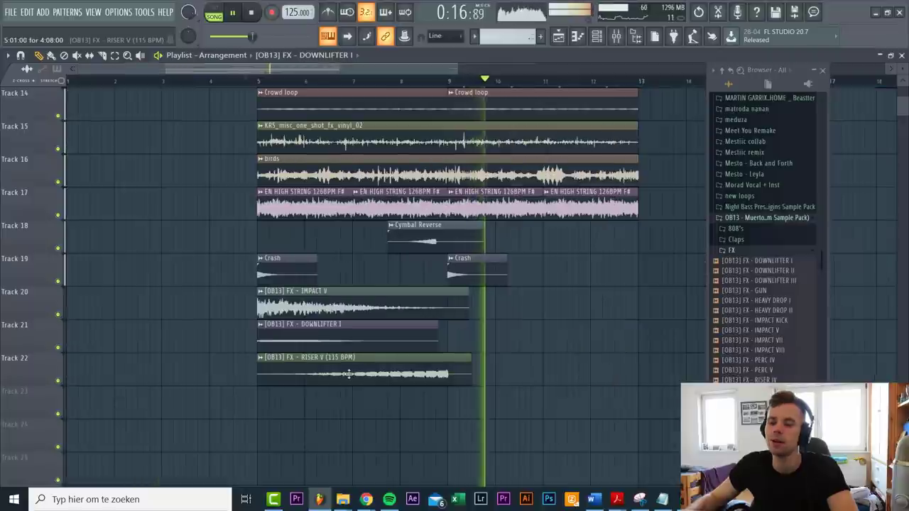
pyautogui.doubleClick(398, 366)
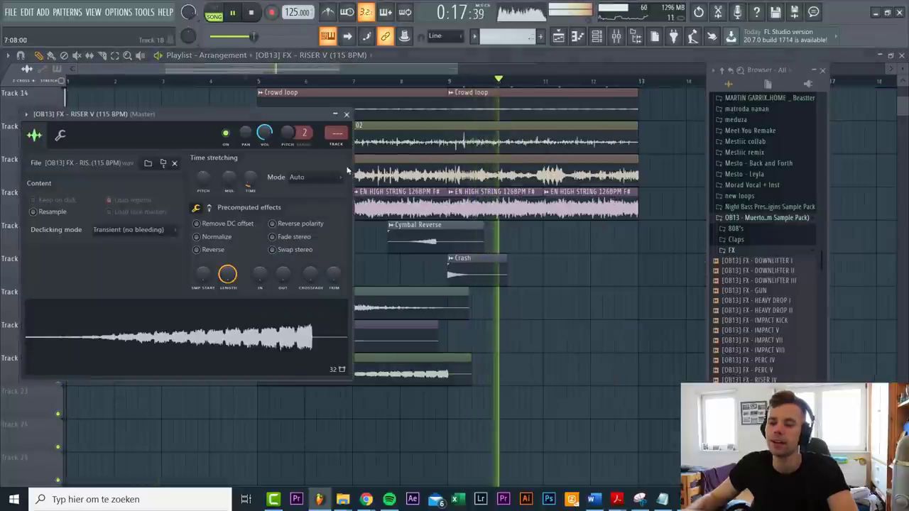
pyautogui.moveTo(260, 140); pyautogui.dragTo(260, 140)
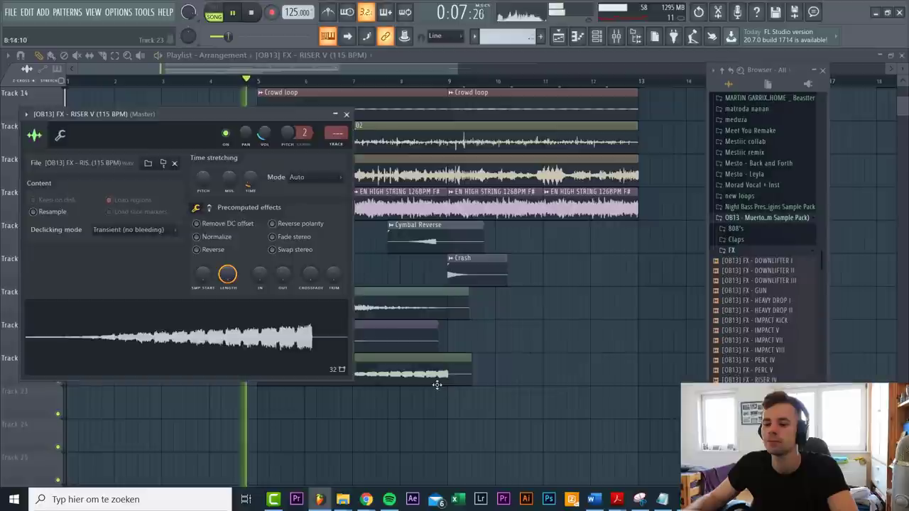
pyautogui.rightClick(446, 395)
pyautogui.moveTo(451, 402); pyautogui.dragTo(459, 369)
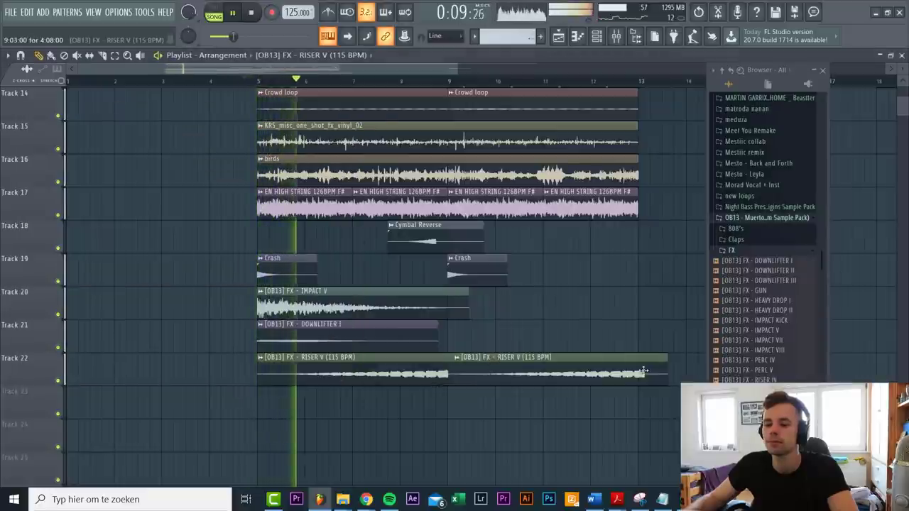
pyautogui.moveTo(605, 369); pyautogui.dragTo(598, 368)
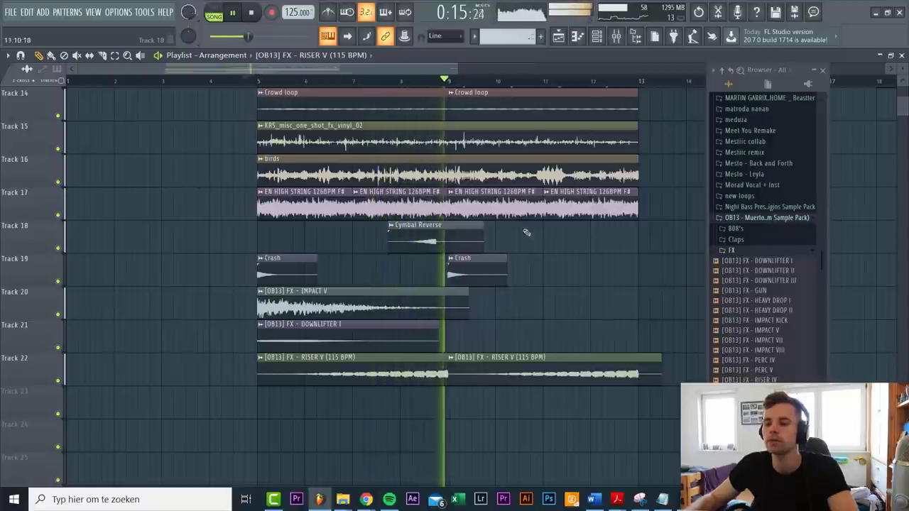
# - Add a second Cymbal Reverse clip on Track 19 starting at 11:13:00, leading into bar 13
pyautogui.click(475, 235)
pyautogui.scroll(3, 616, 281)
pyautogui.click(614, 281)
pyautogui.moveTo(642, 278); pyautogui.dragTo(587, 276)
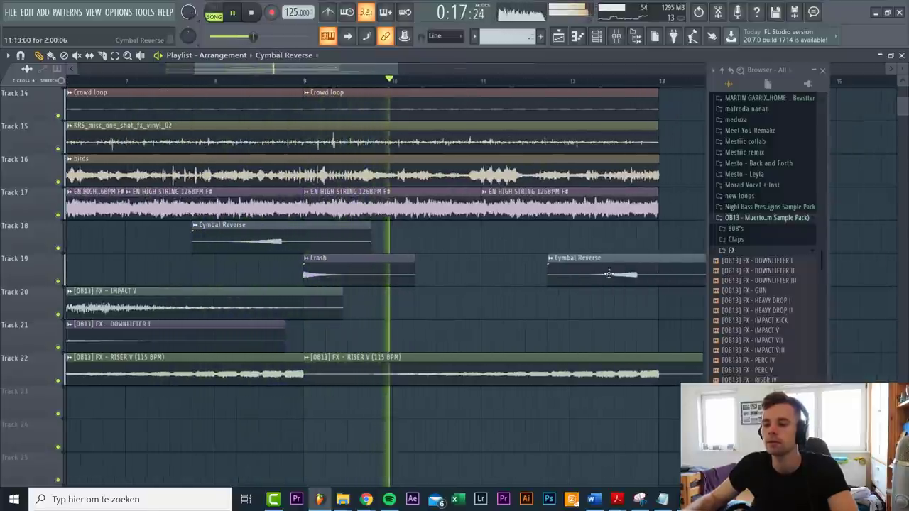
# - Switch to Splice and search the sample library for "trans"
pyautogui.scroll(3, 669, 309)
pyautogui.scroll(4, 668, 309)
pyautogui.scroll(3, 660, 306)
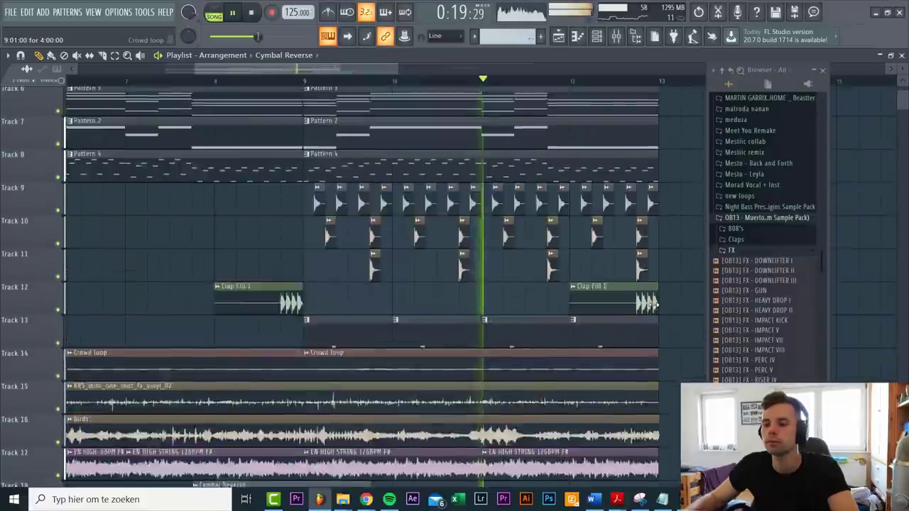
pyautogui.scroll(2, 659, 303)
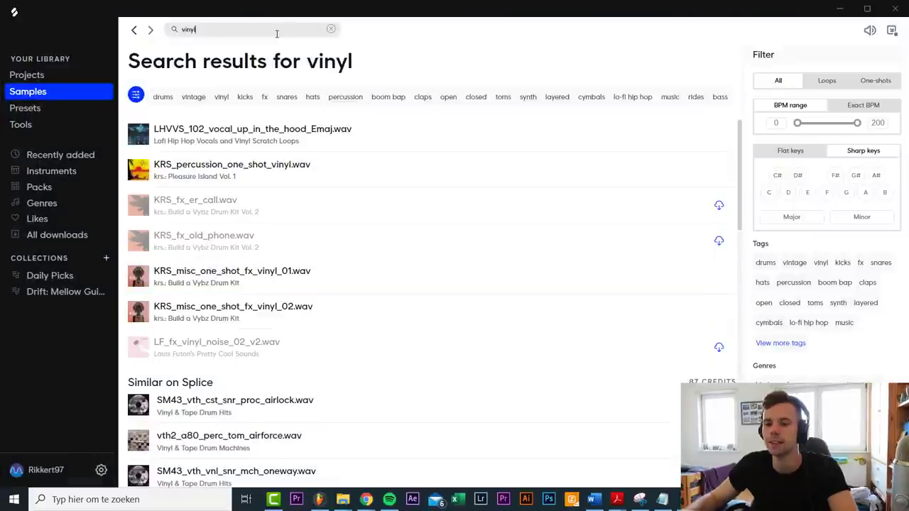
pyautogui.write('trans')
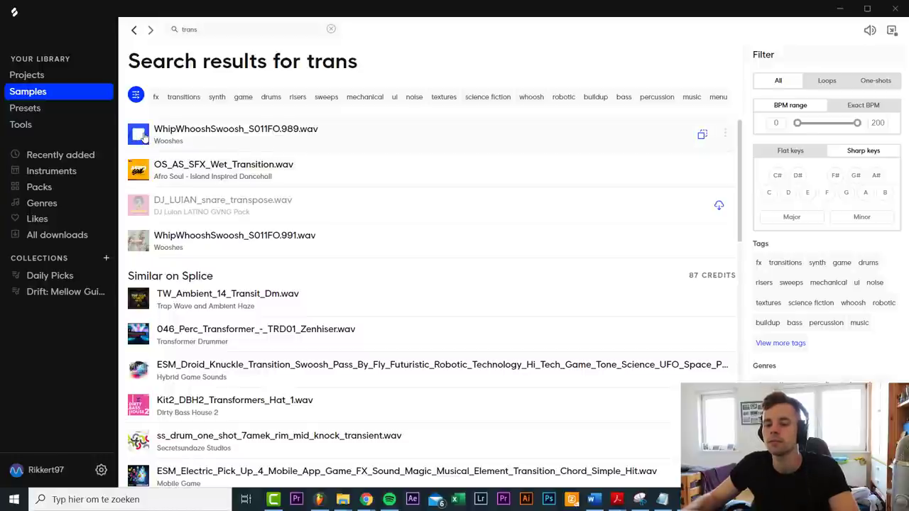
# - Bring OS_AS_SFX_Wet_Transition.wav from Splice onto Track 23, starting at 7:13:00 so that its peak lands on bar 9
pyautogui.moveTo(673, 175); pyautogui.dragTo(321, 508)
pyautogui.moveTo(341, 373); pyautogui.dragTo(384, 366)
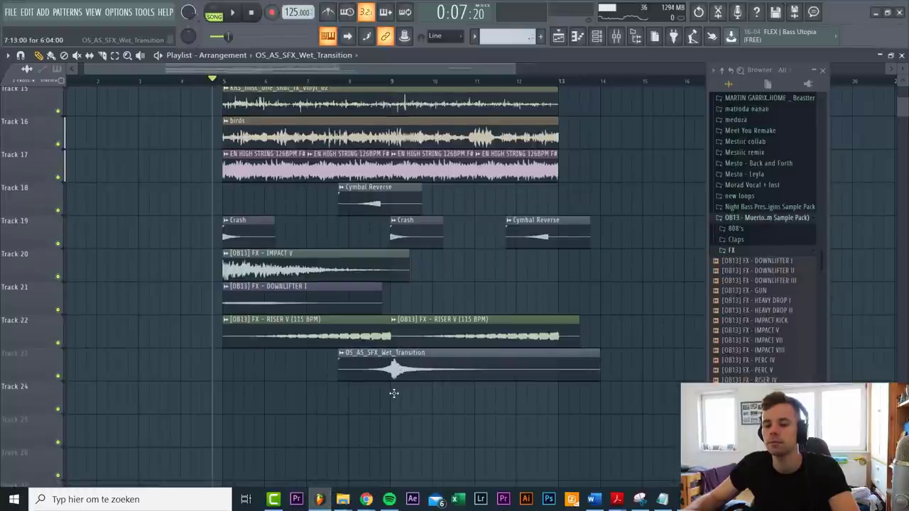
pyautogui.rightClick(342, 358)
pyautogui.click(450, 402)
pyautogui.click(450, 252)
pyautogui.scroll(3, 383, 369)
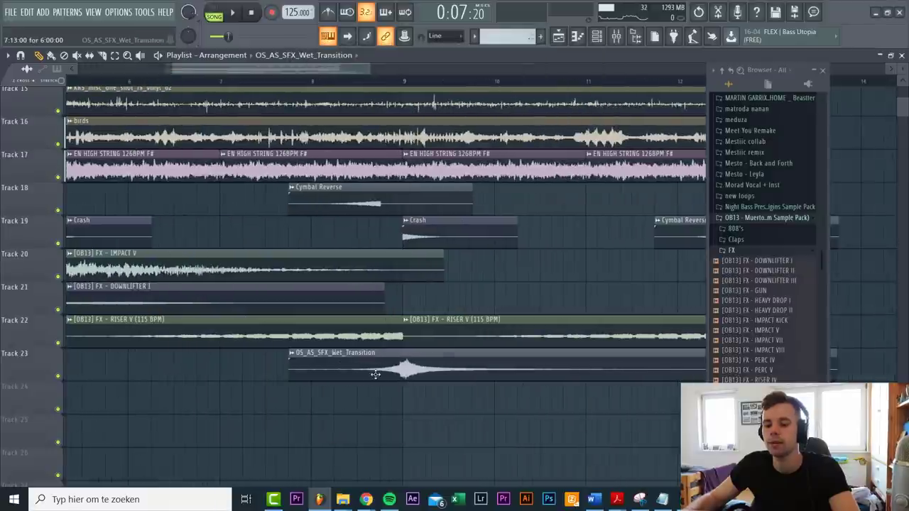
pyautogui.moveTo(379, 375); pyautogui.dragTo(370, 373)
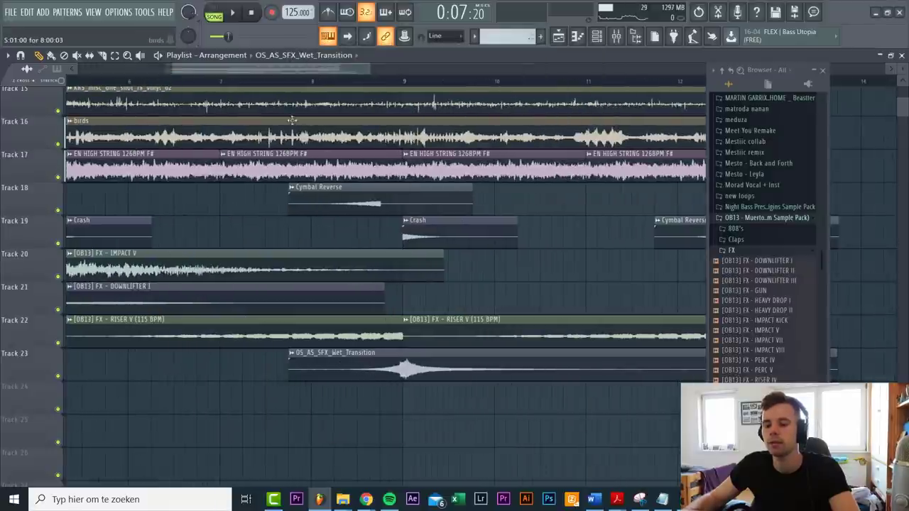
# - Play the lead-in to bar 9, lower the Wet Transition sample's channel volume to about 28%, and fine-tune its clip start to 7:13:12
pyautogui.click(292, 82)
pyautogui.press('space')
pyautogui.scroll(3, 384, 384)
pyautogui.scroll(3, 384, 397)
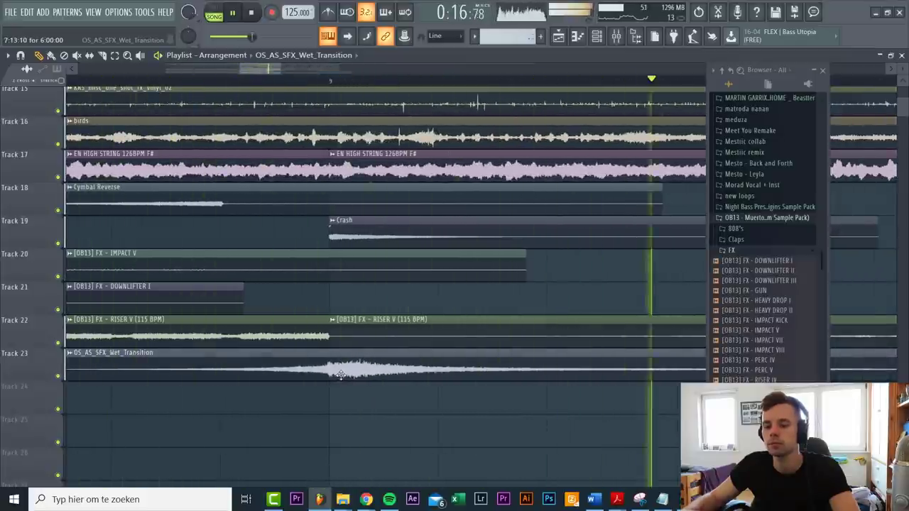
pyautogui.doubleClick(368, 353)
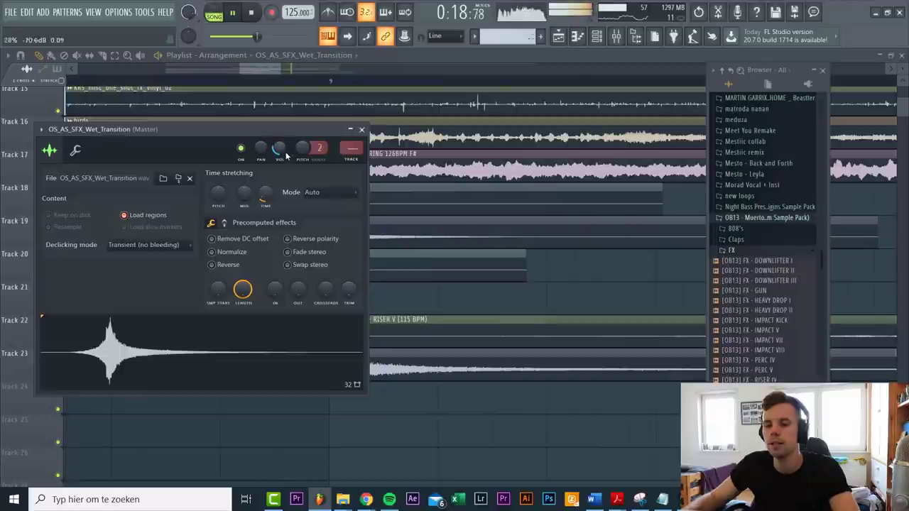
pyautogui.rightClick(500, 438)
pyautogui.scroll(-4, 285, 361)
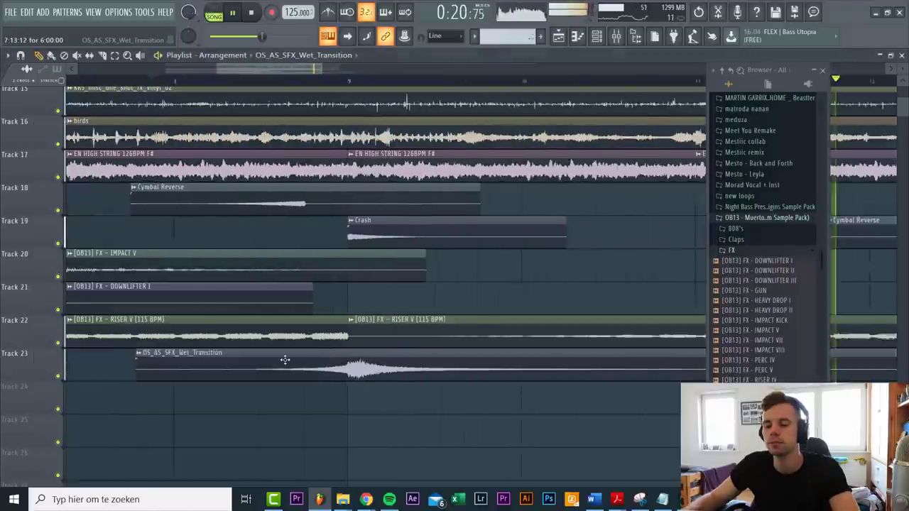
# - Add a second OS_AS_SFX_Wet_Transition clip on Track 24 starting at 11:13:00, peaking around bar 13
pyautogui.scroll(1, 550, 430)
pyautogui.click(556, 412)
pyautogui.moveTo(609, 411); pyautogui.dragTo(532, 400)
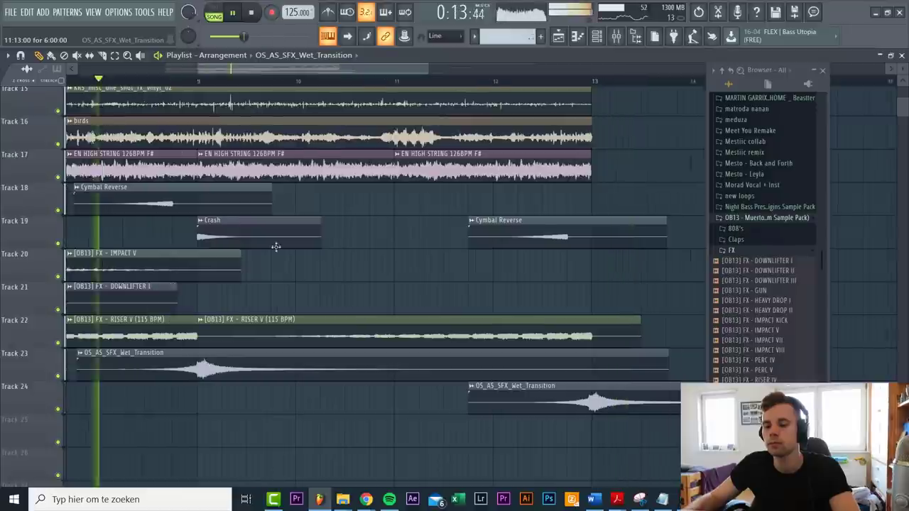
# - Copy the Crash clip from bar 9 on Track 19 to Track 20 at bar 13
pyautogui.scroll(-2, 275, 247)
pyautogui.click(361, 239)
pyautogui.click(569, 267)
pyautogui.scroll(-2, 489, 286)
pyautogui.scroll(2, 400, 338)
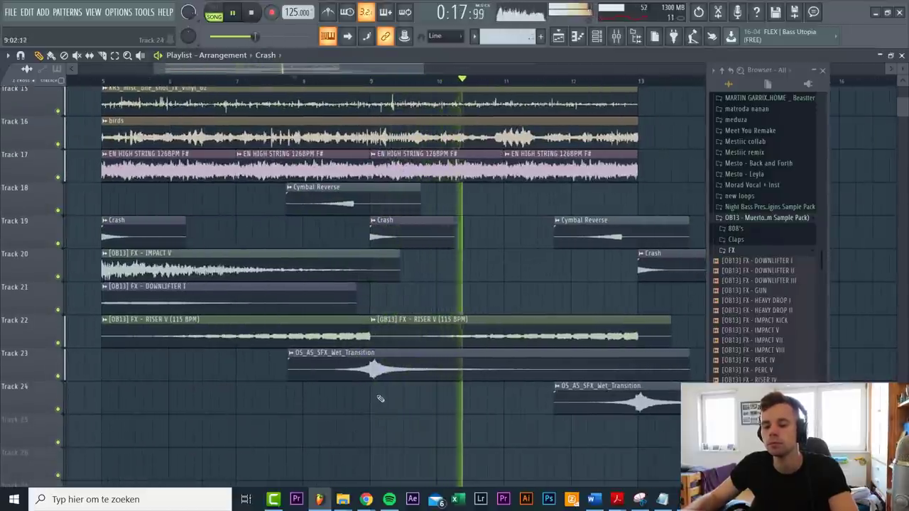
# - Stop playback, switch to Splice, search the samples for "white" and download DJ_LUIAN_fx_whitelight.wav
pyautogui.scroll(-1, 390, 387)
pyautogui.press('space')
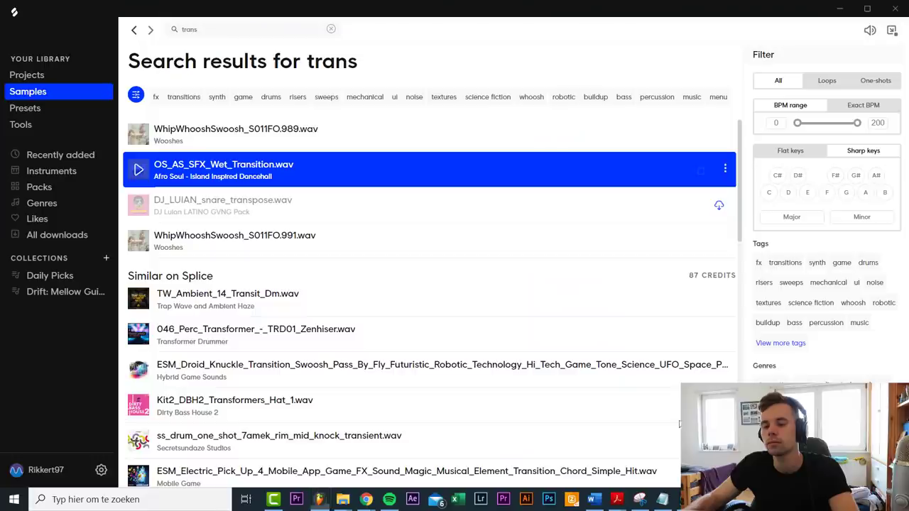
pyautogui.click(271, 31)
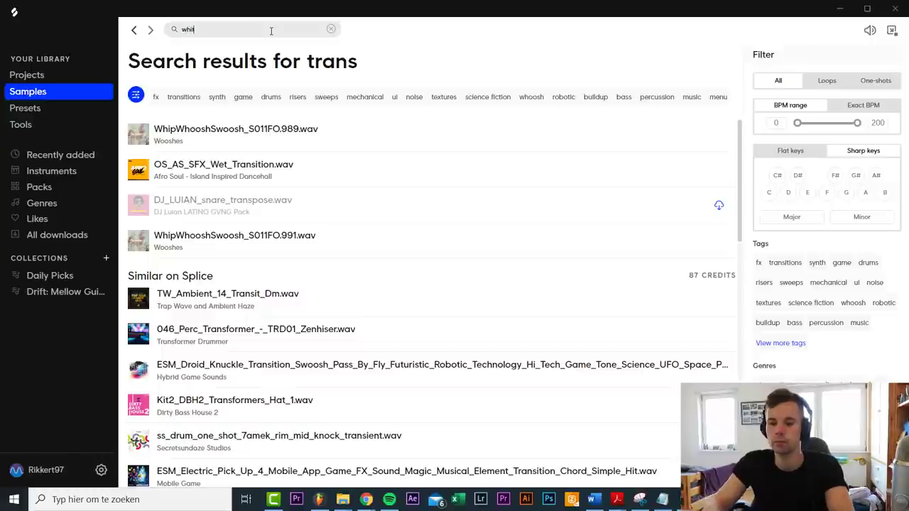
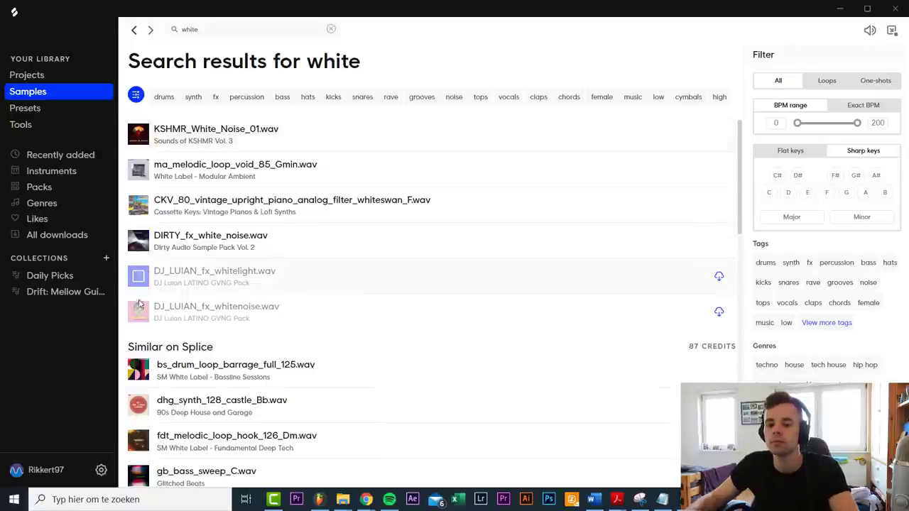
pyautogui.click(717, 278)
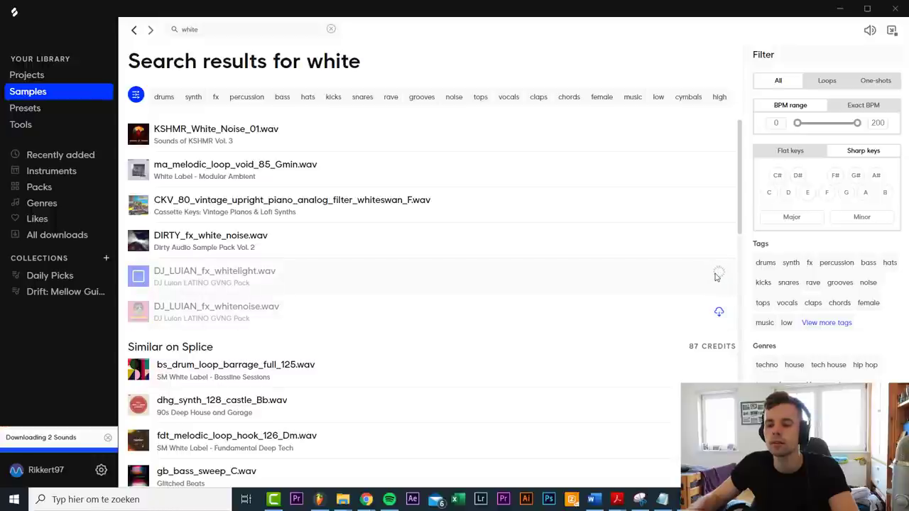
# - Place DJ_LUIAN_fx_whitelight clips on Track 25 at bars 9 and 5, plus one around bar 13
pyautogui.moveTo(716, 140); pyautogui.dragTo(381, 399)
pyautogui.press('space')
pyautogui.click(112, 384)
pyautogui.moveTo(113, 383); pyautogui.dragTo(103, 384)
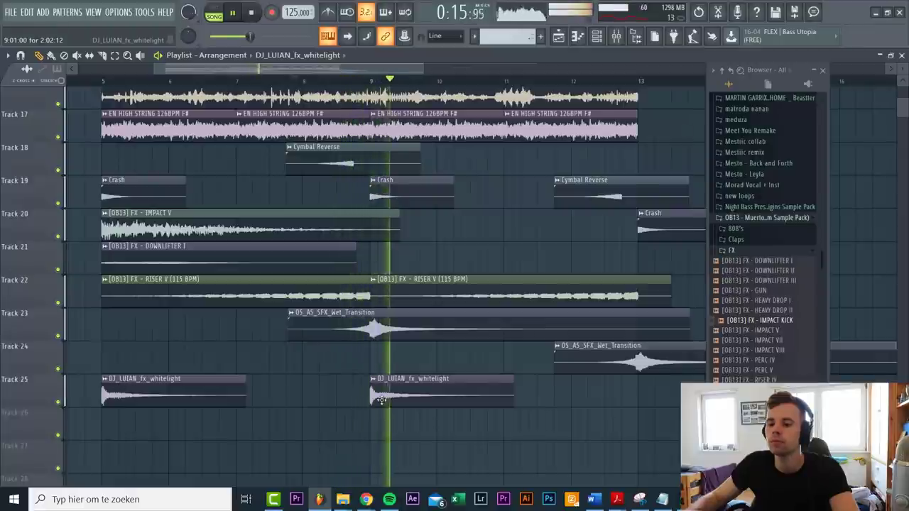
pyautogui.scroll(-2, 408, 401)
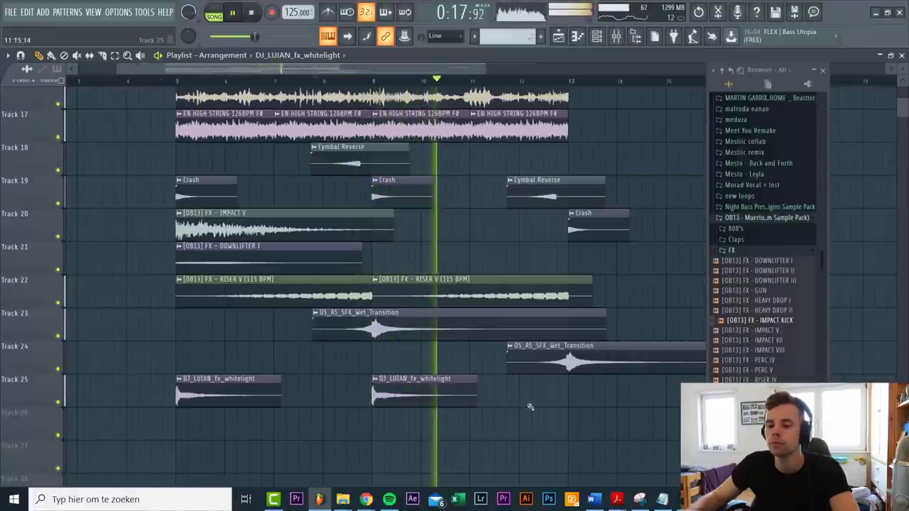
pyautogui.click(588, 395)
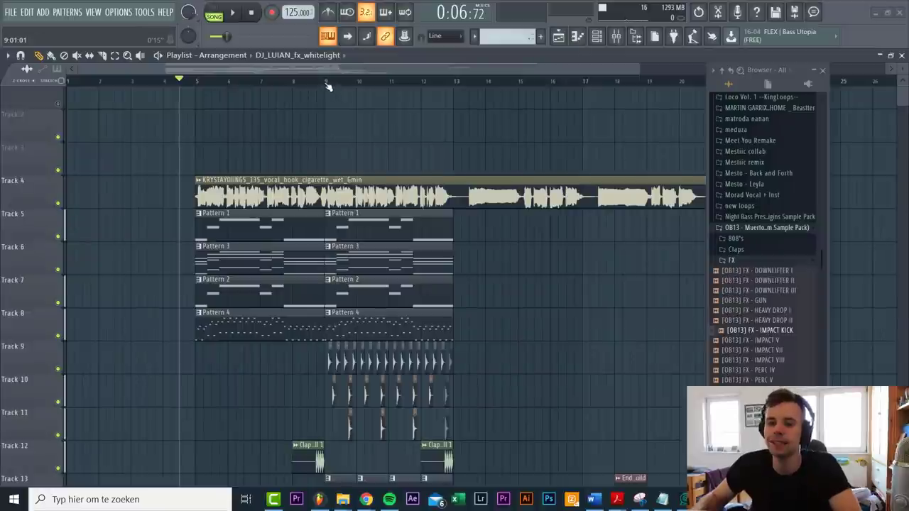
# - Loop bars 9 to 13 with Tracks 10 and 11 soloed, and route Clap 3 and Clap 2 to mixer inserts 6 and 7
pyautogui.moveTo(326, 83); pyautogui.dragTo(456, 104)
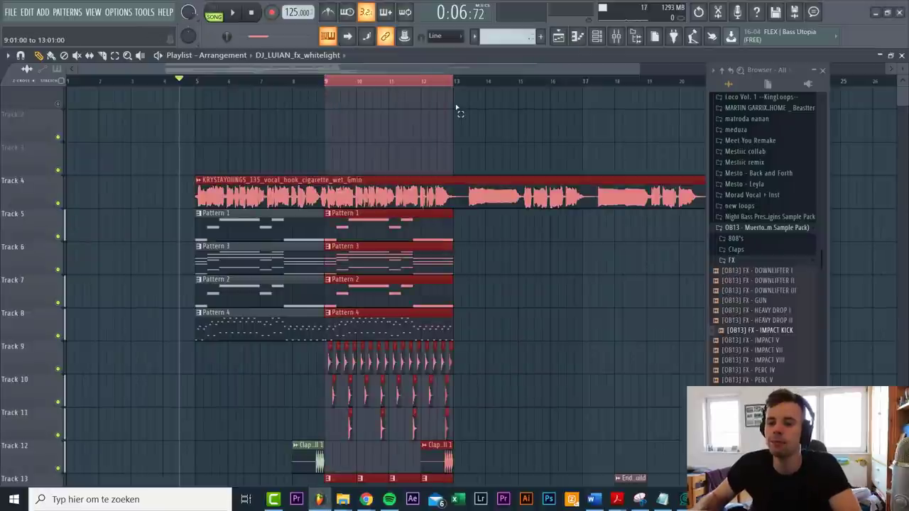
pyautogui.click(329, 83)
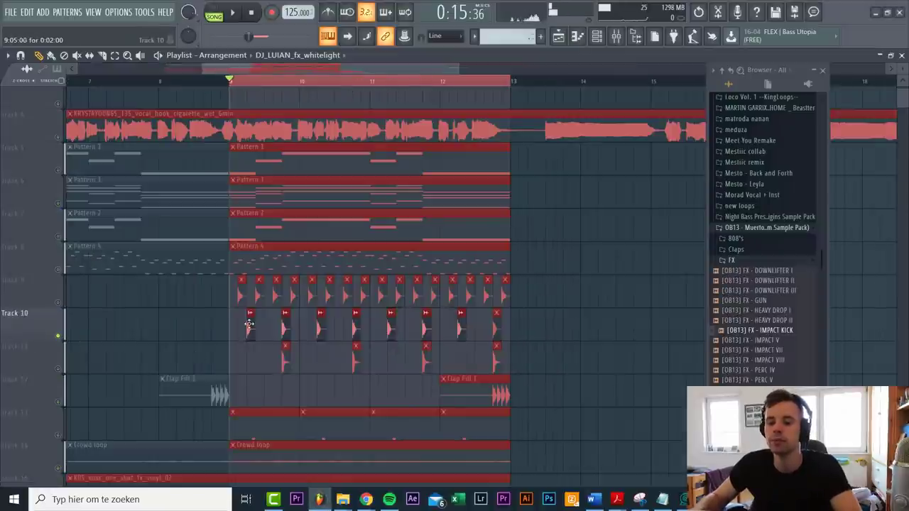
pyautogui.doubleClick(248, 325)
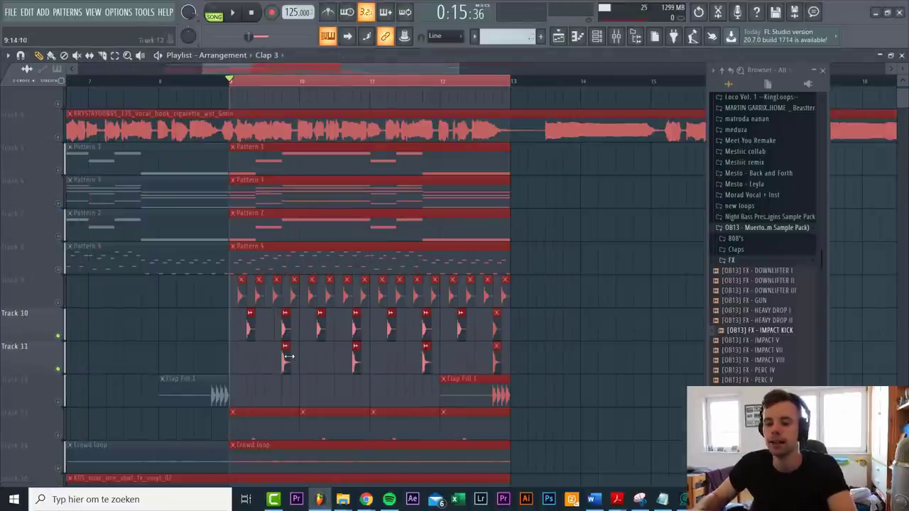
pyautogui.doubleClick(289, 356)
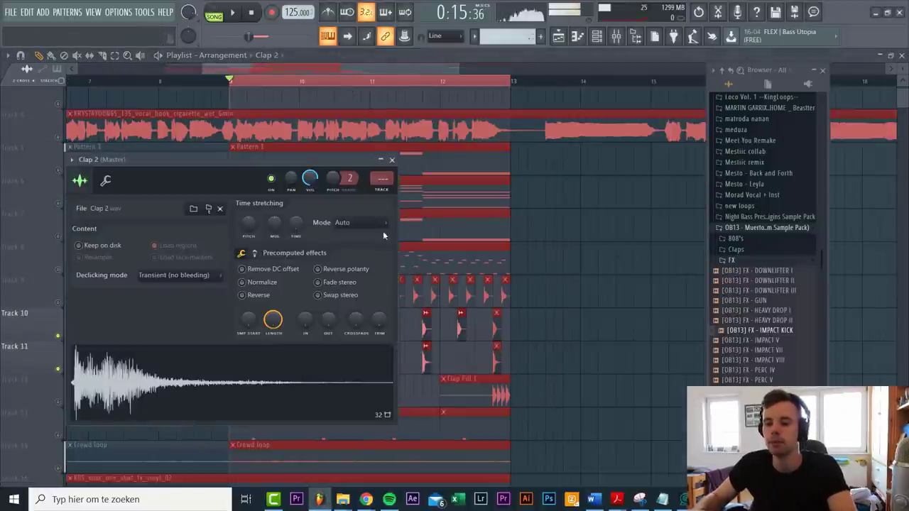
pyautogui.click(382, 189)
pyautogui.press('space')
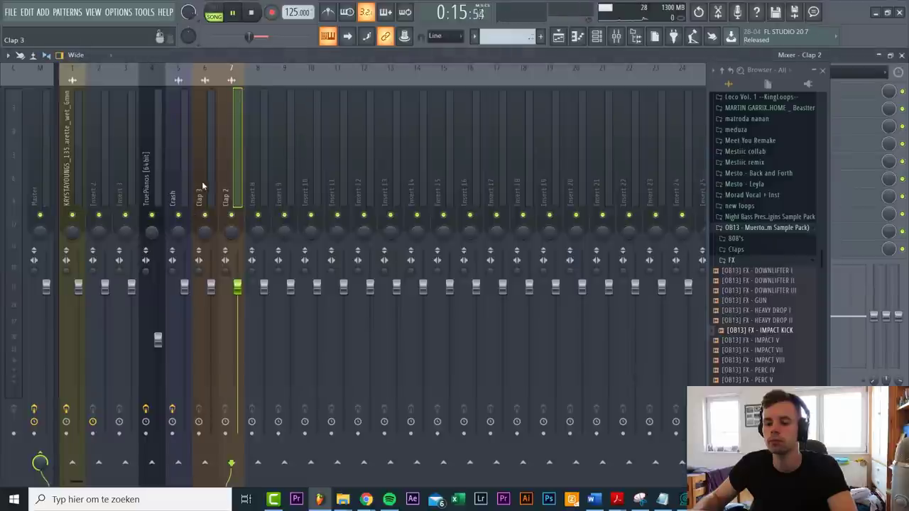
# - Load FabFilter Pro-Q 2 in the first effect slot of the Clap 3 mixer insert
pyautogui.click(202, 181)
pyautogui.click(856, 91)
pyautogui.click(829, 73)
pyautogui.click(823, 71)
pyautogui.click(817, 91)
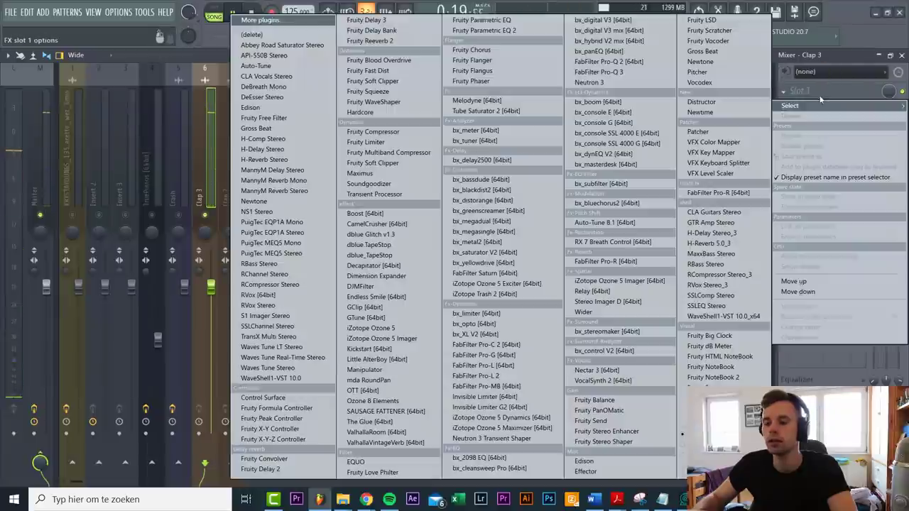
pyautogui.click(600, 63)
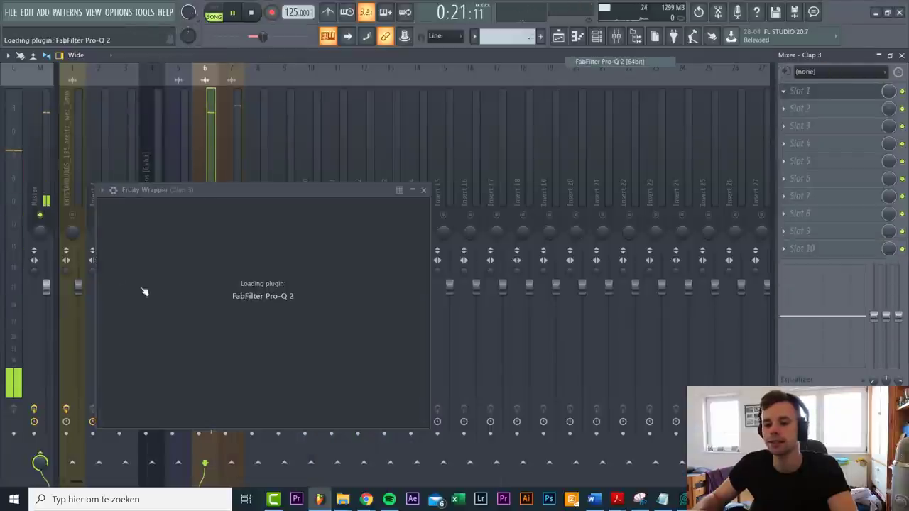
# - Add a slight bell dip at about 230 Hz and a low-cut band below it in Clap 3's Pro-Q 2
pyautogui.doubleClick(248, 313)
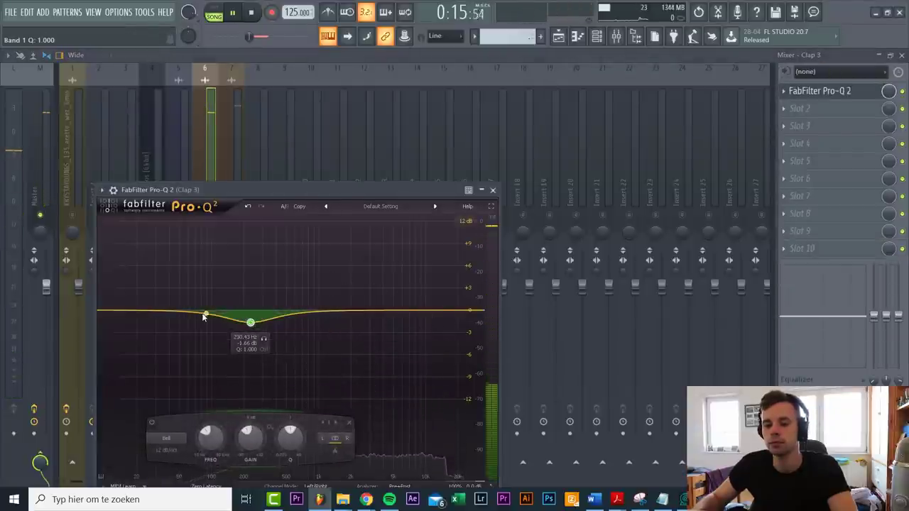
pyautogui.moveTo(249, 319); pyautogui.dragTo(202, 314)
pyautogui.rightClick(202, 314)
pyautogui.moveTo(241, 332)
pyautogui.click(364, 356)
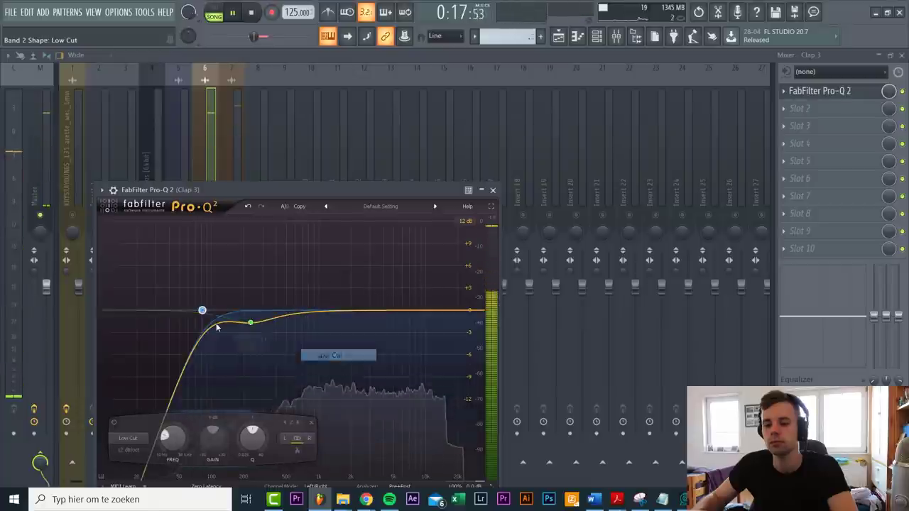
pyautogui.scroll(1, 202, 313)
pyautogui.moveTo(202, 312)
pyautogui.mouseDown()
pyautogui.moveTo(228, 315)
pyautogui.moveTo(211, 319)
pyautogui.mouseUp()
pyautogui.press('Escape')
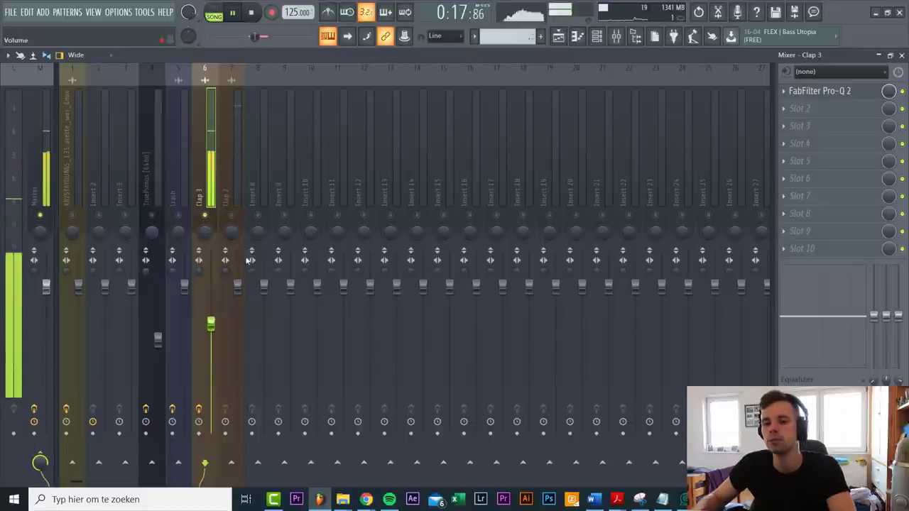
# - Lower Clap 2's mixer volume and add FabFilter Pro-Q 2 to its insert with a low-cut band above about 145 Hz
pyautogui.moveTo(237, 286); pyautogui.dragTo(238, 418)
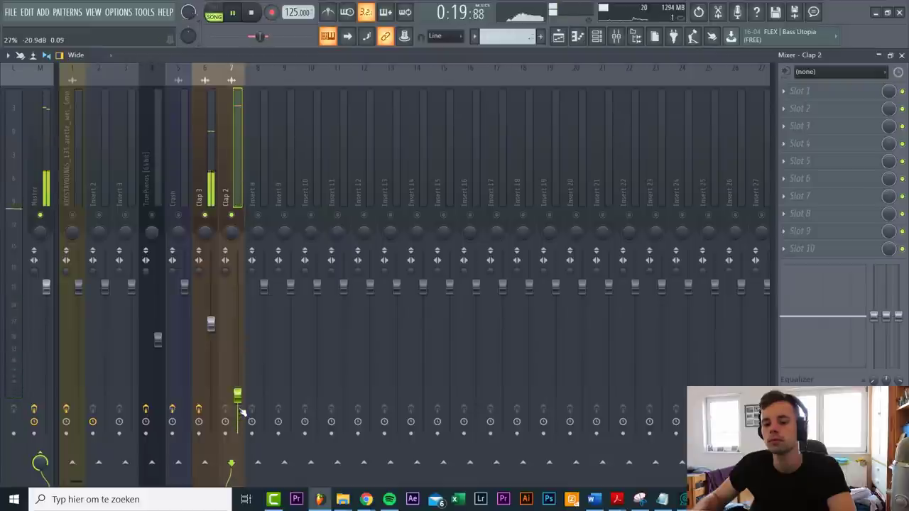
pyautogui.scroll(5, 240, 407)
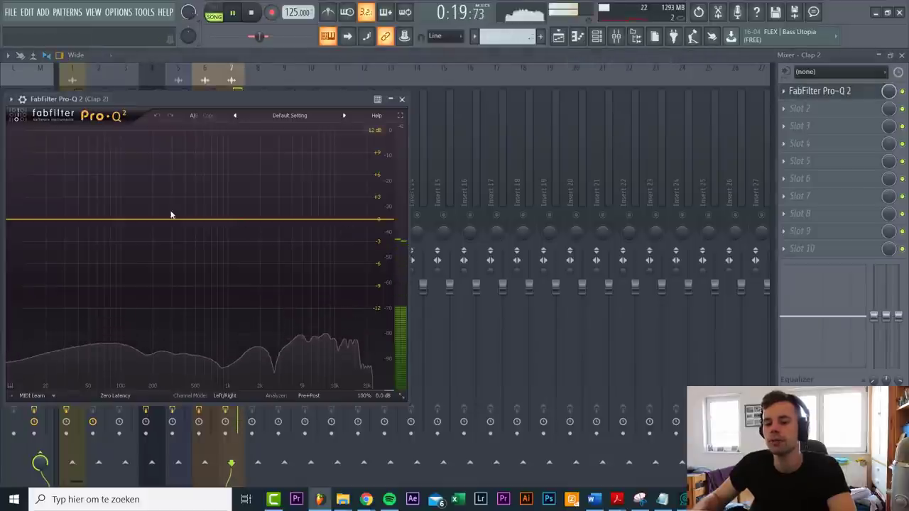
pyautogui.click(138, 218)
pyautogui.rightClick(138, 218)
pyautogui.moveTo(170, 236)
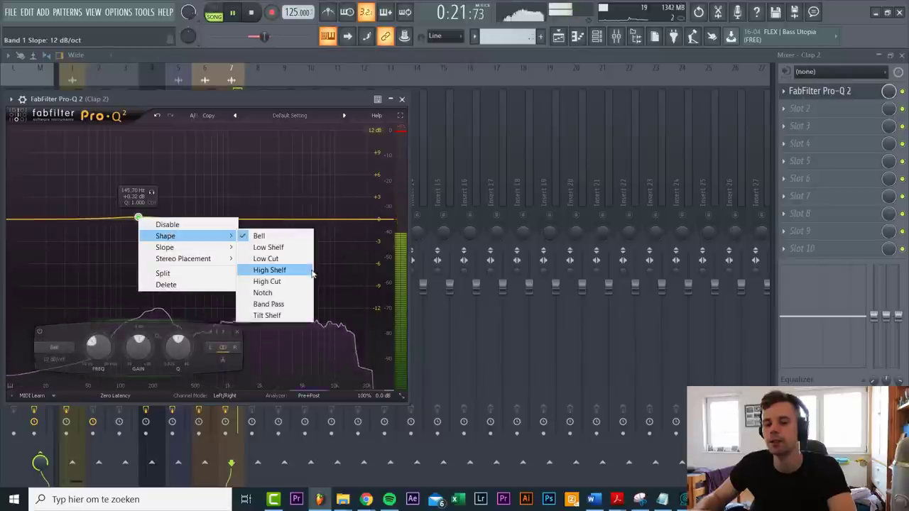
pyautogui.click(270, 259)
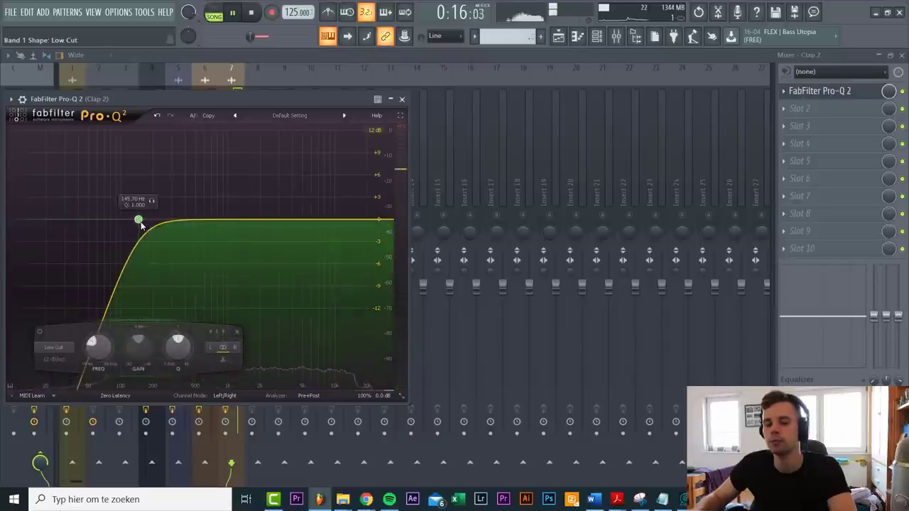
pyautogui.moveTo(167, 221); pyautogui.dragTo(192, 220)
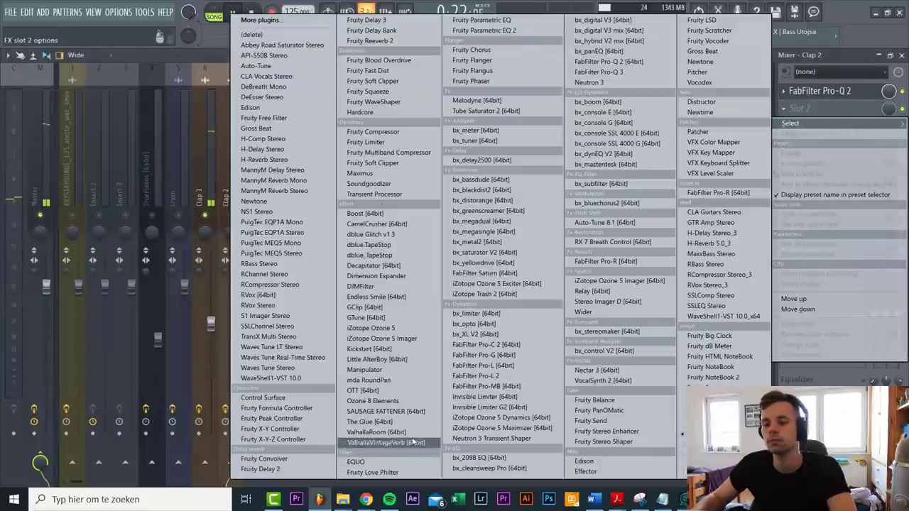
# - Load ValhallaRoom in the second effect slot of Clap 2 and choose the StudioAlpha room preset
pyautogui.click(410, 433)
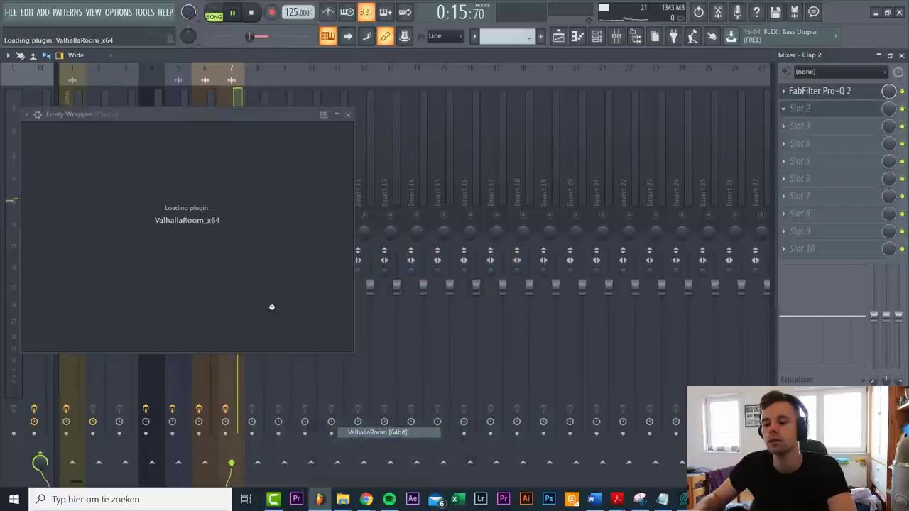
pyautogui.click(257, 300)
pyautogui.moveTo(263, 277)
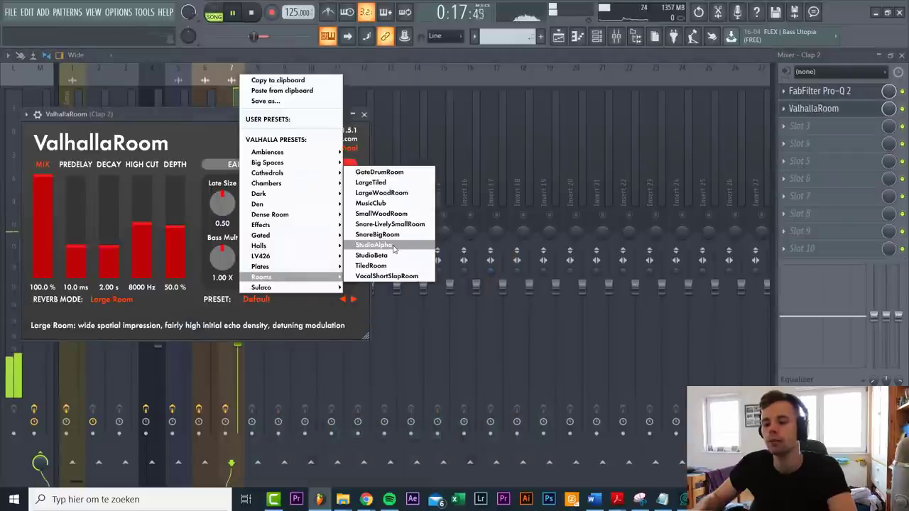
pyautogui.click(392, 246)
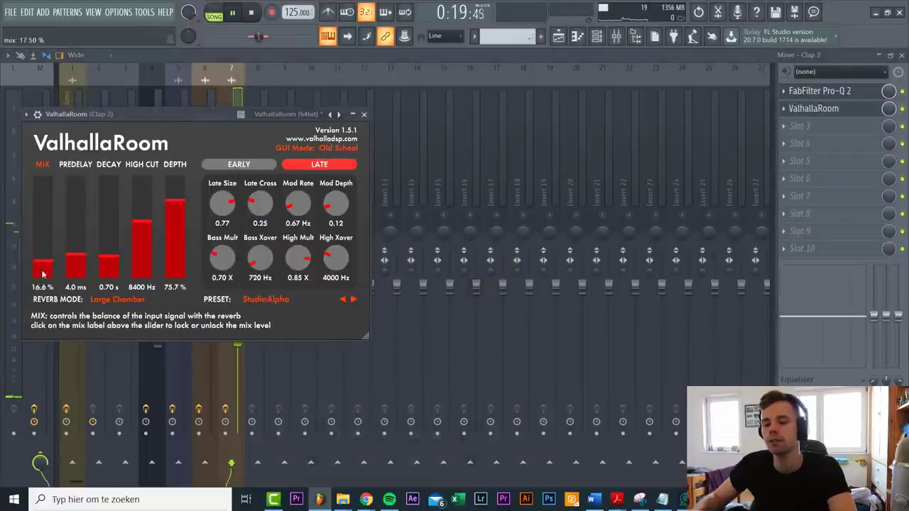
# - Set Clap 2's ValhallaRoom mix to about 12.9% and its decay to about 1.63 s
pyautogui.moveTo(44, 269); pyautogui.dragTo(45, 262)
pyautogui.moveTo(100, 279); pyautogui.dragTo(99, 273)
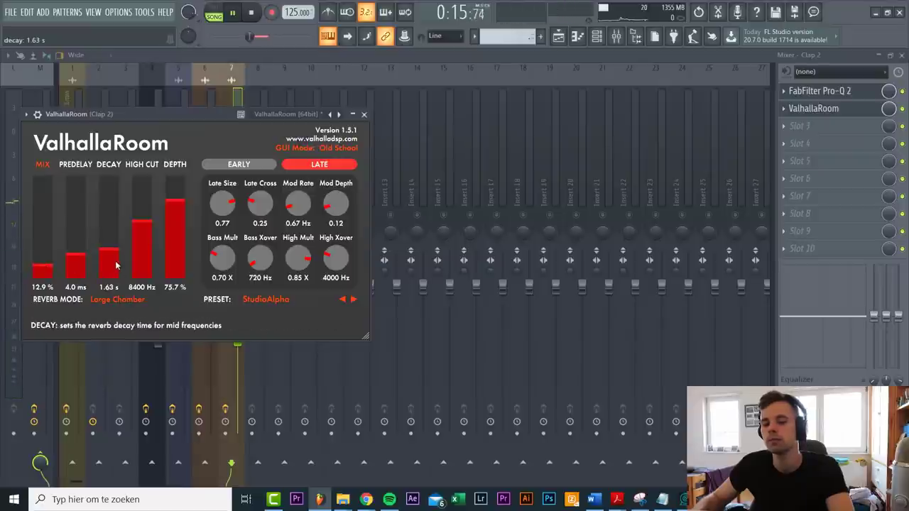
pyautogui.click(220, 348)
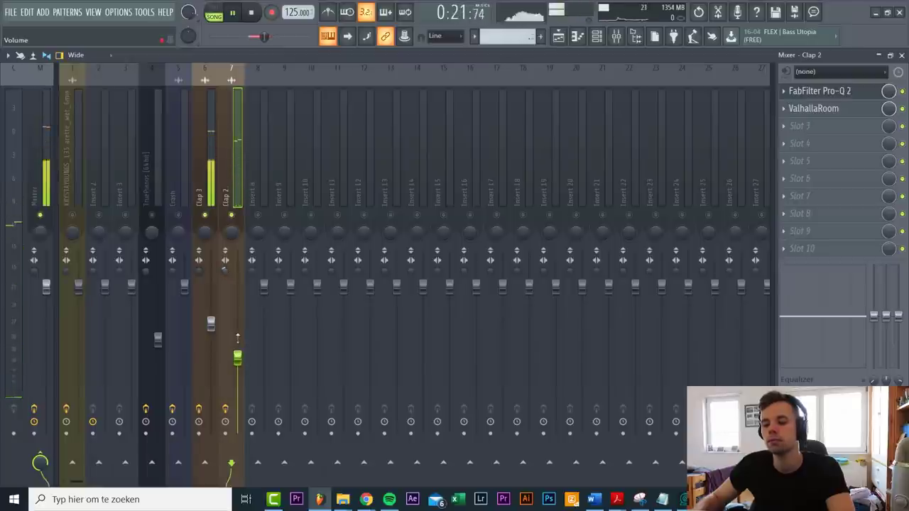
# - Close the Clap 2 plugin windows and unmute the open hat clips on Track 9 of the playlist
pyautogui.press('Escape')
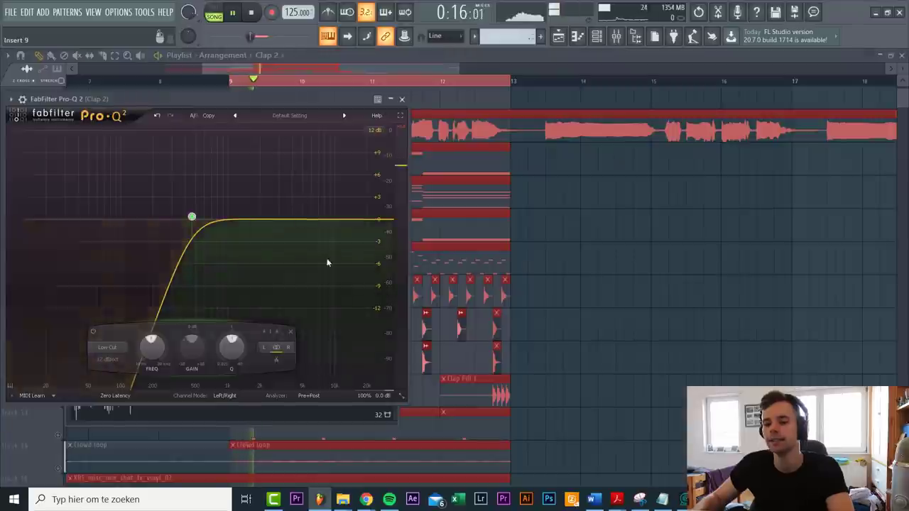
pyautogui.press('Escape')
pyautogui.press('Escape')
pyautogui.keyDown('ctrl'); pyautogui.click(568, 326); pyautogui.keyUp('ctrl')
pyautogui.click(60, 303)
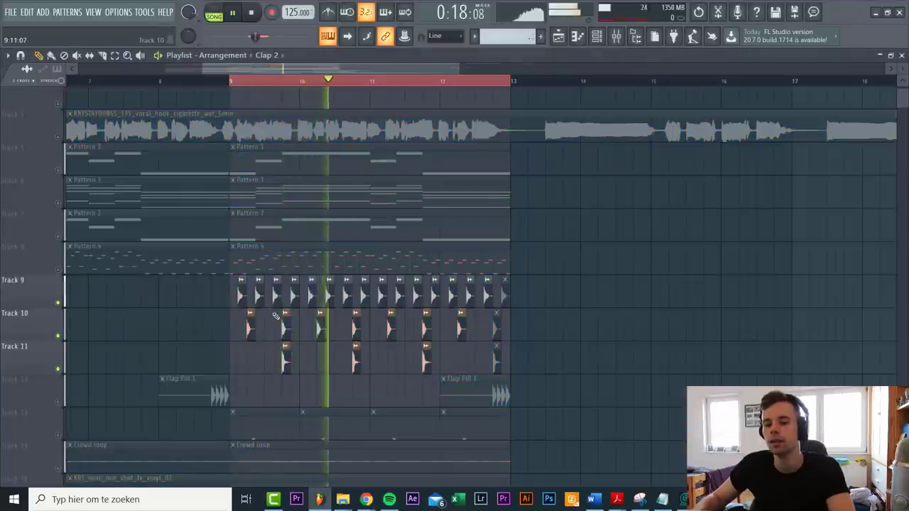
# - Route the Open Hat 8 channel to a free mixer insert and lower its volume to slightly below -5.9 dB
pyautogui.doubleClick(255, 293)
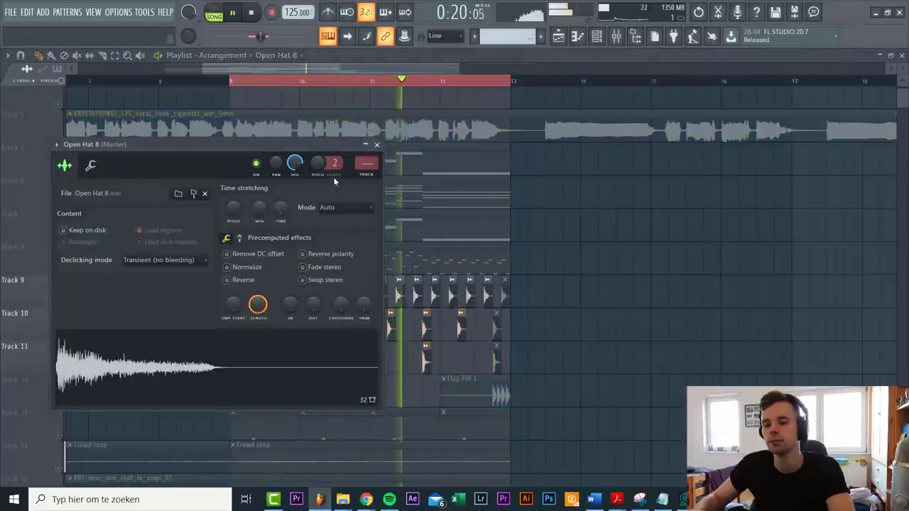
pyautogui.press('F9')
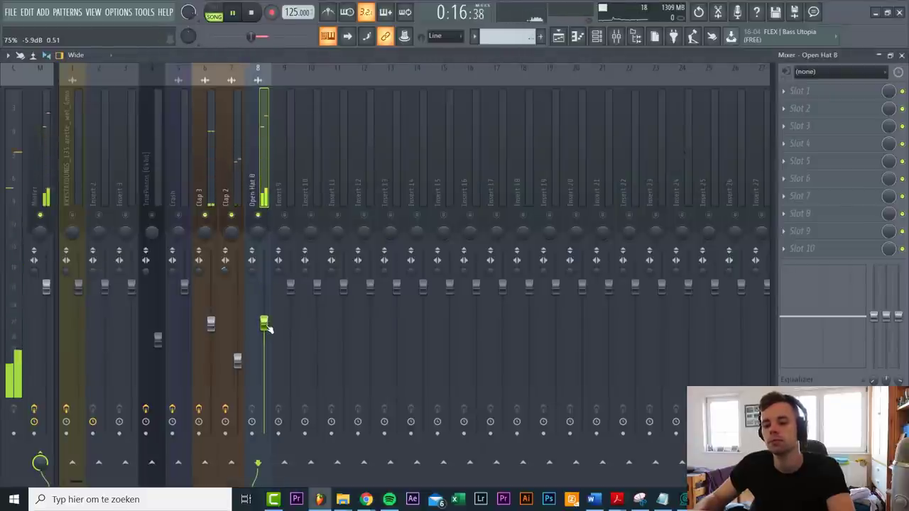
pyautogui.scroll(1, 269, 328)
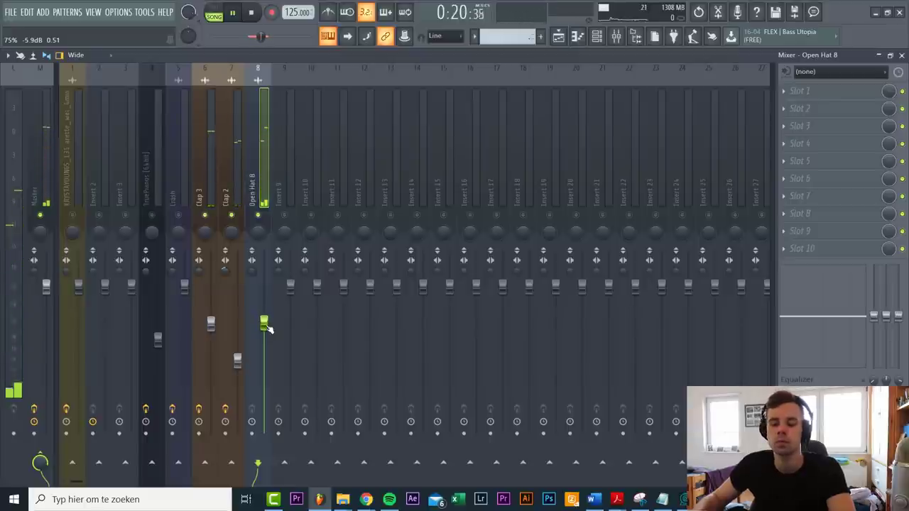
pyautogui.scroll(-2, 269, 327)
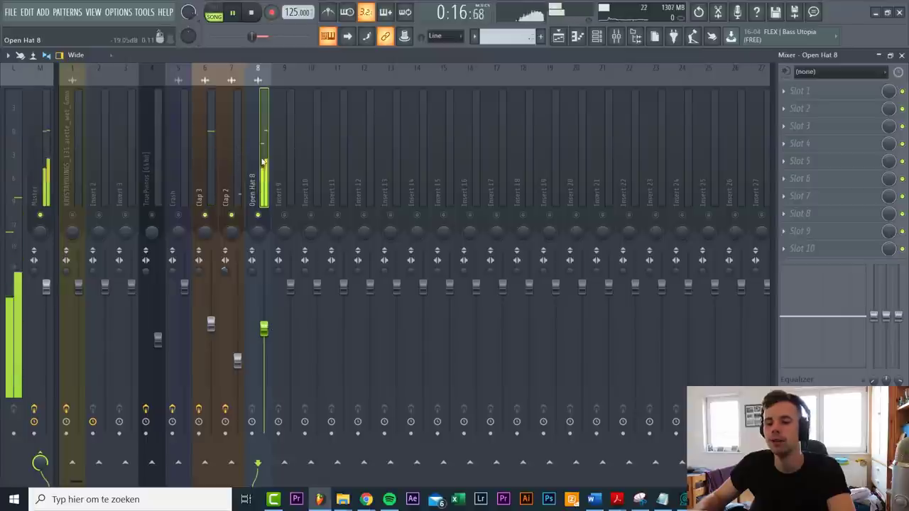
# - Add FabFilter Pro-Q 2 to the Open Hat 8 insert with a low-cut band between 500 Hz and 1 kHz
pyautogui.click(817, 91)
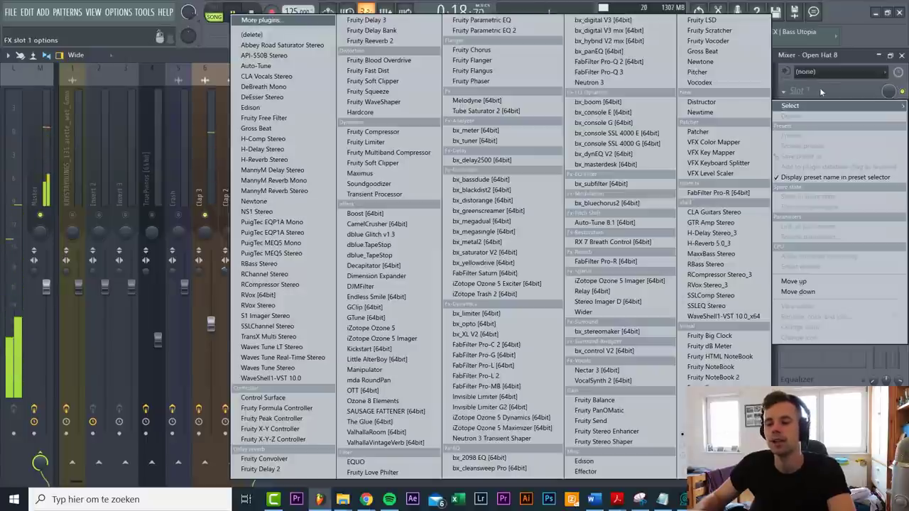
pyautogui.click(611, 62)
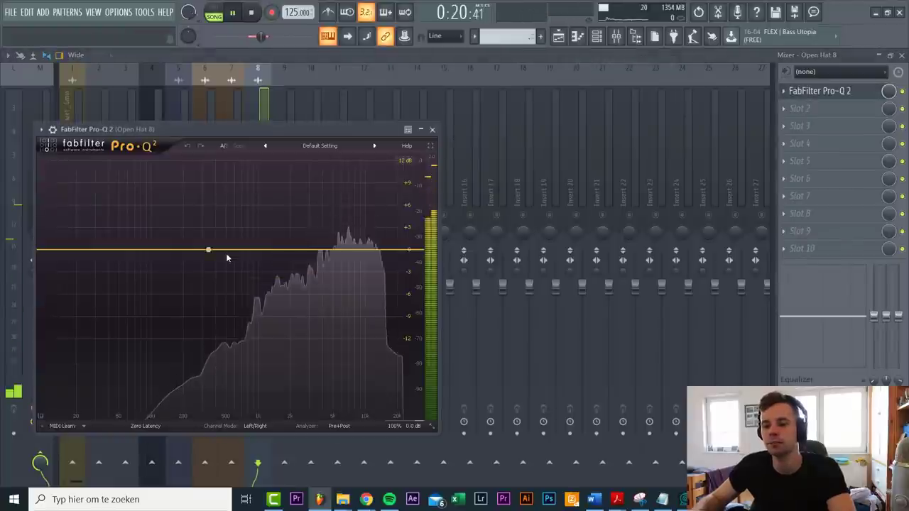
pyautogui.click(226, 254)
pyautogui.rightClick(227, 254)
pyautogui.moveTo(271, 272)
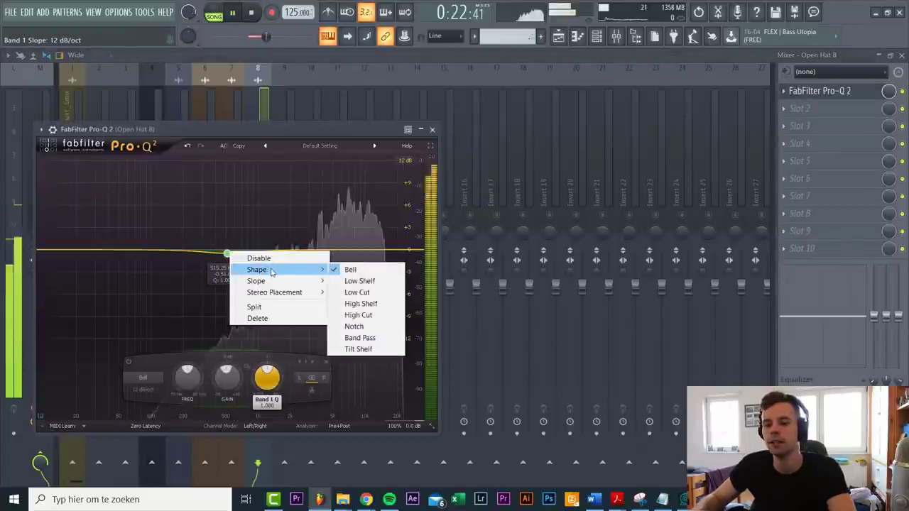
pyautogui.click(357, 292)
pyautogui.moveTo(228, 254); pyautogui.dragTo(250, 255)
pyautogui.press('Escape')
pyautogui.press('Escape')
pyautogui.press('Escape')
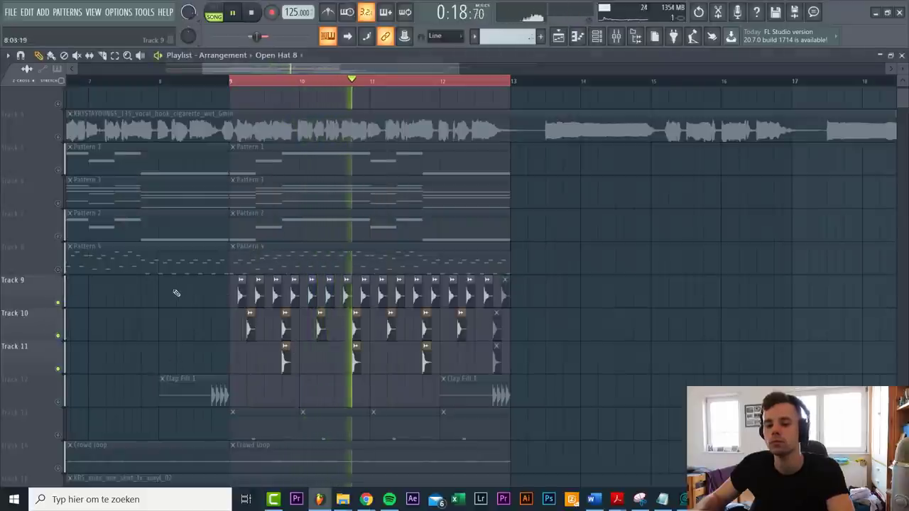
# - Unmute Track 13 and route Closed Hat 2 to a free mixer insert with lowered volume and slight right panning
pyautogui.click(59, 435)
pyautogui.doubleClick(249, 441)
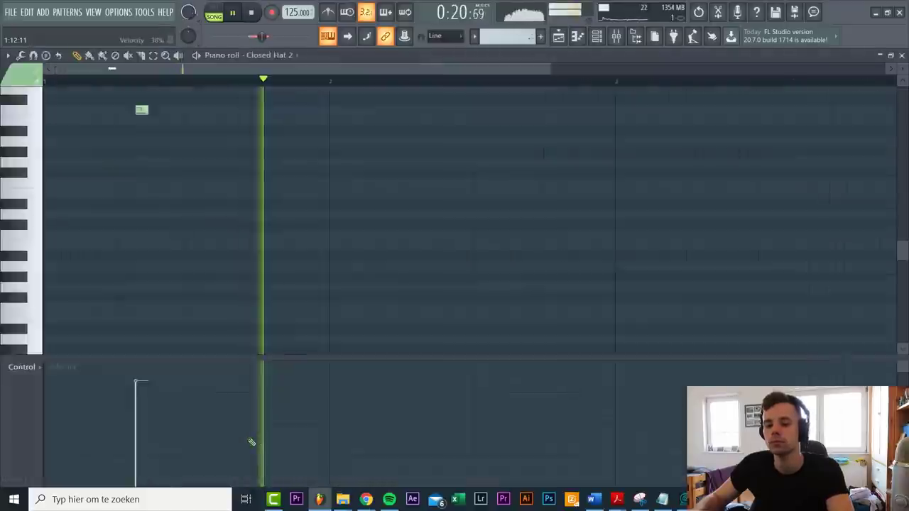
pyautogui.press('Escape')
pyautogui.click(360, 293)
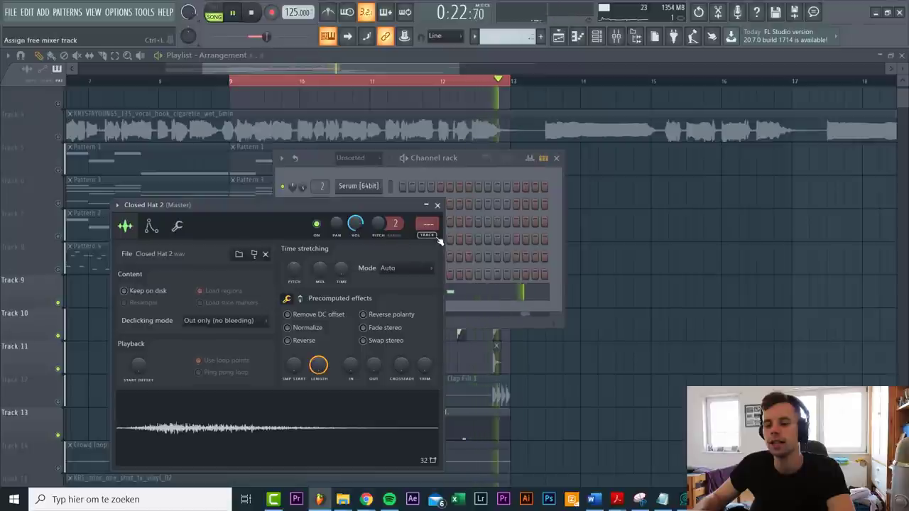
pyautogui.hotkey('ctrl', 'l')
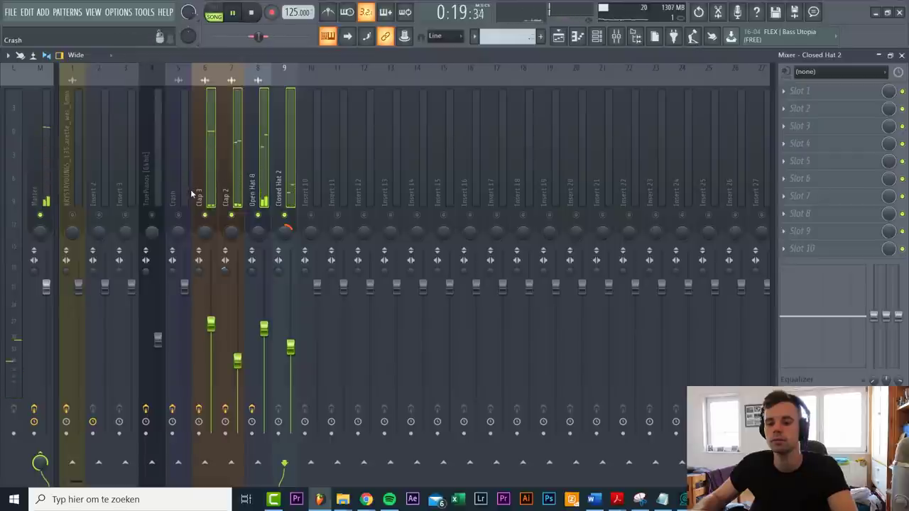
# - Route the clap and hat inserts to Insert 10 only and load the "drum buss house 2020" mixer track state there
pyautogui.rightClick(310, 463)
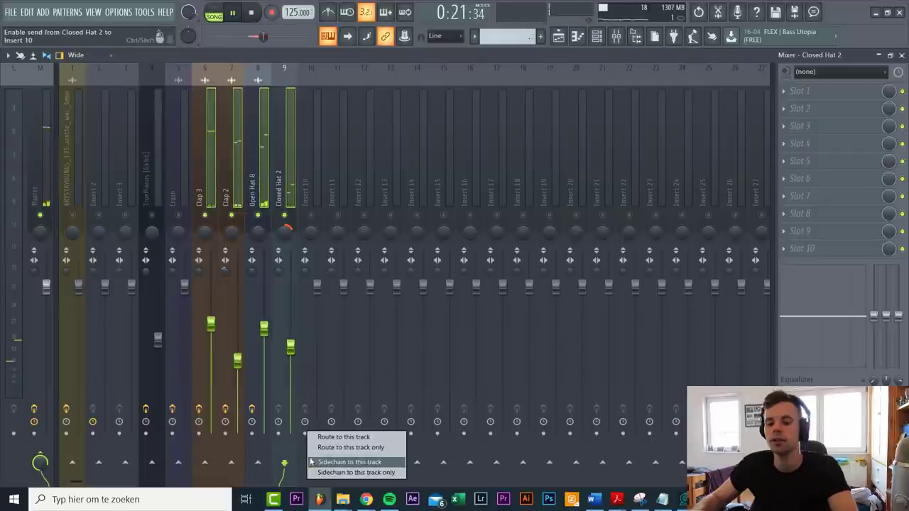
pyautogui.click(312, 445)
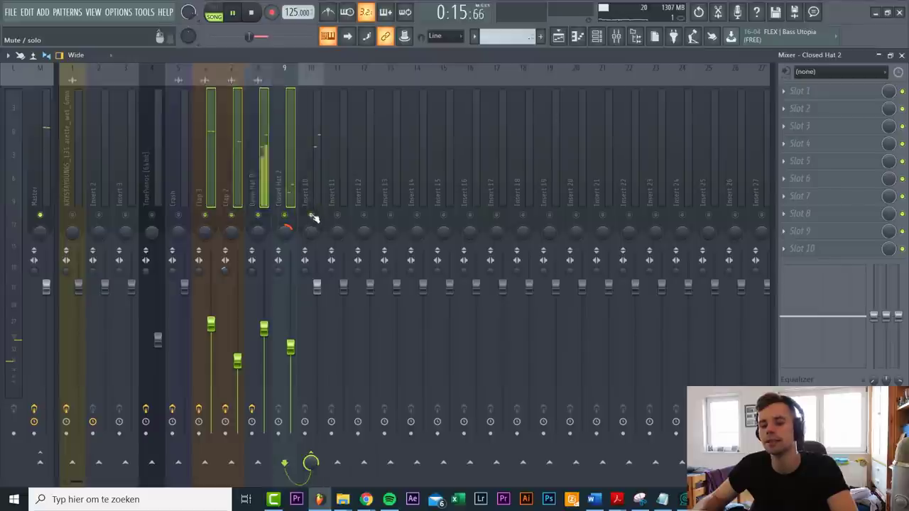
pyautogui.click(311, 183)
pyautogui.rightClick(309, 174)
pyautogui.moveTo(349, 114)
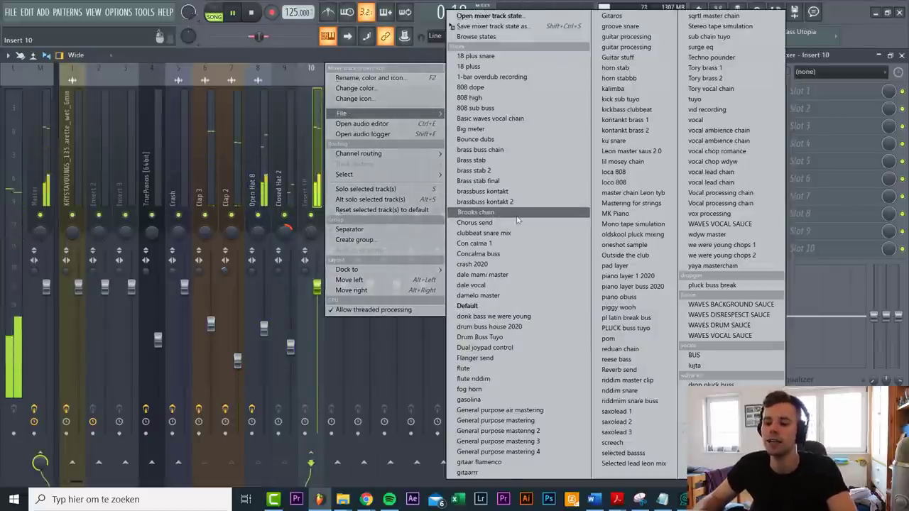
pyautogui.click(515, 328)
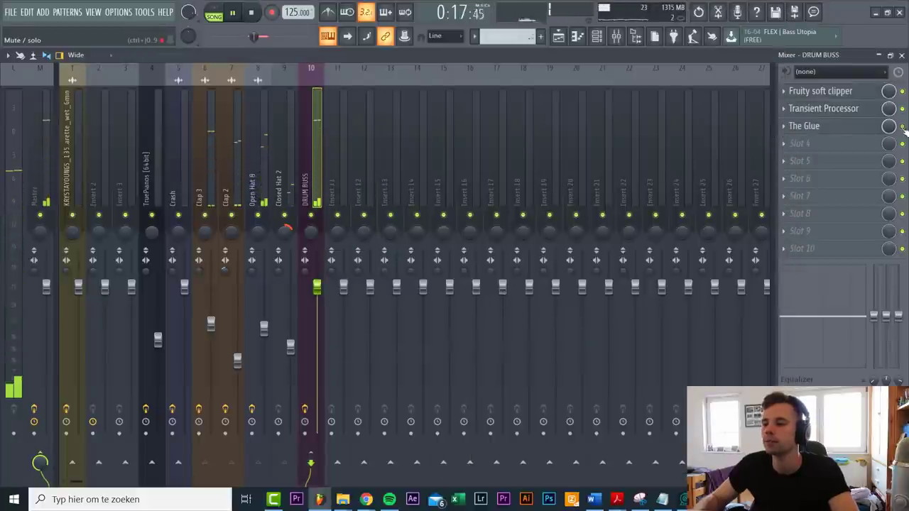
# - Inspect Fruity soft clipper, Transient Processor and The Glue on the DRUM BUSS, bypassing effects to compare the sound
pyautogui.click(859, 129)
pyautogui.click(859, 127)
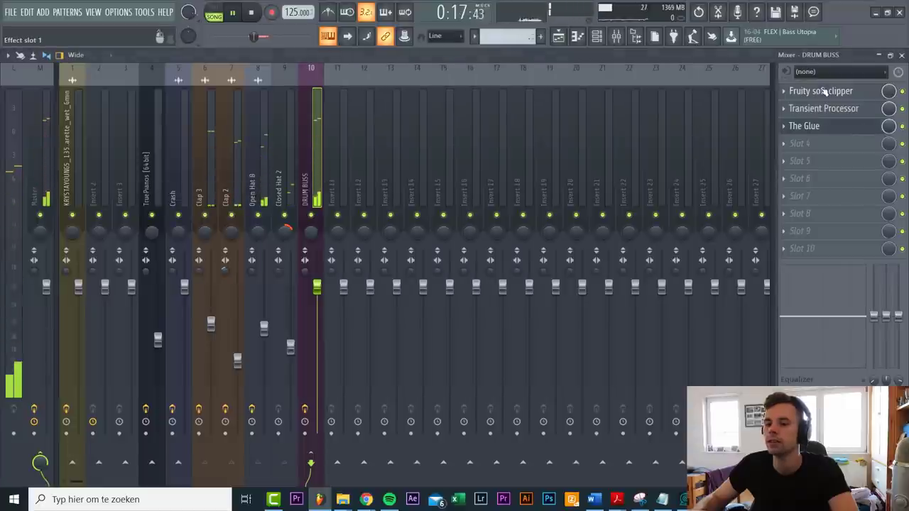
pyautogui.click(827, 93)
pyautogui.click(827, 110)
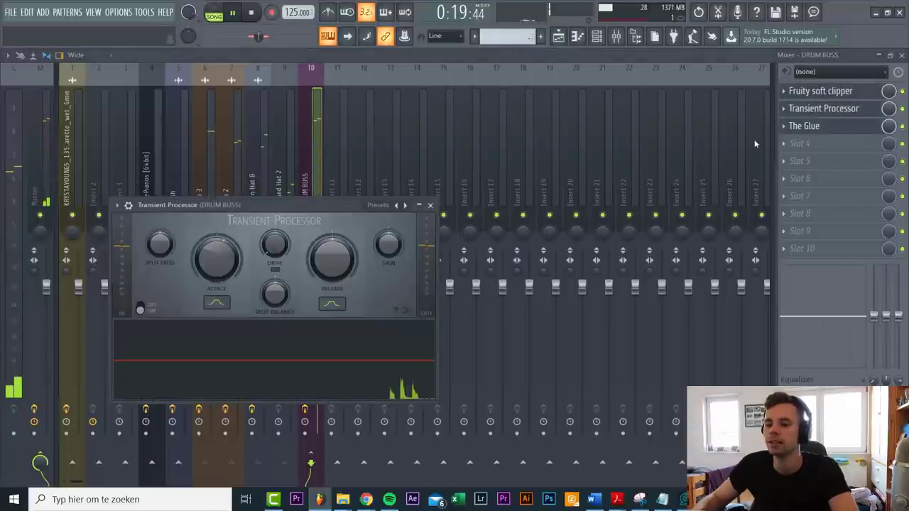
pyautogui.click(903, 110)
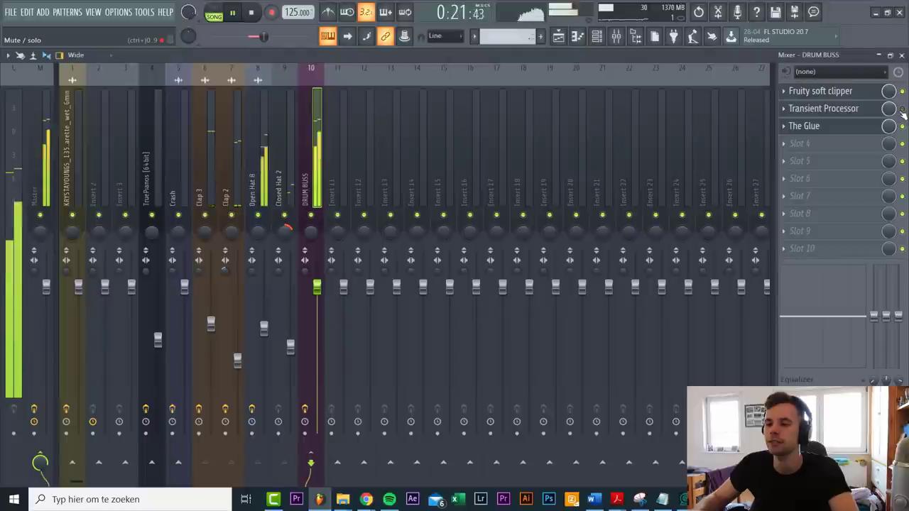
pyautogui.click(835, 133)
pyautogui.moveTo(396, 70); pyautogui.dragTo(440, 100)
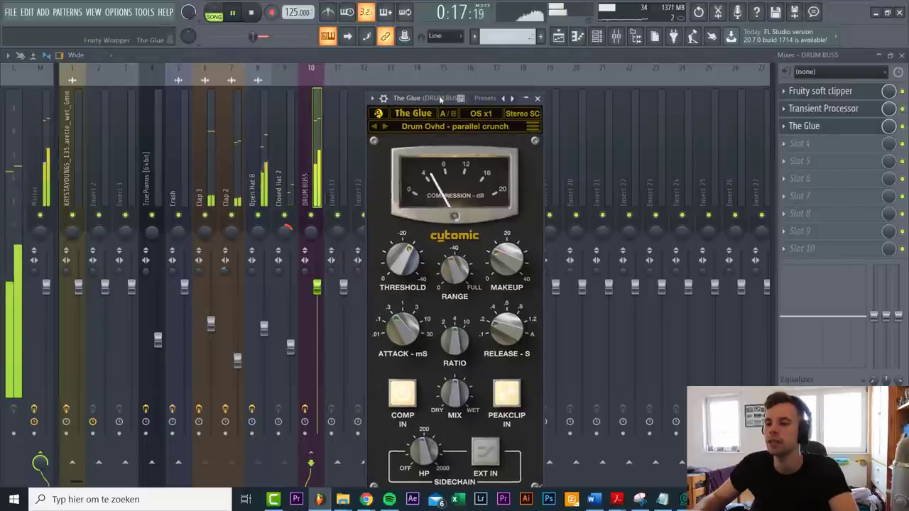
pyautogui.click(903, 126)
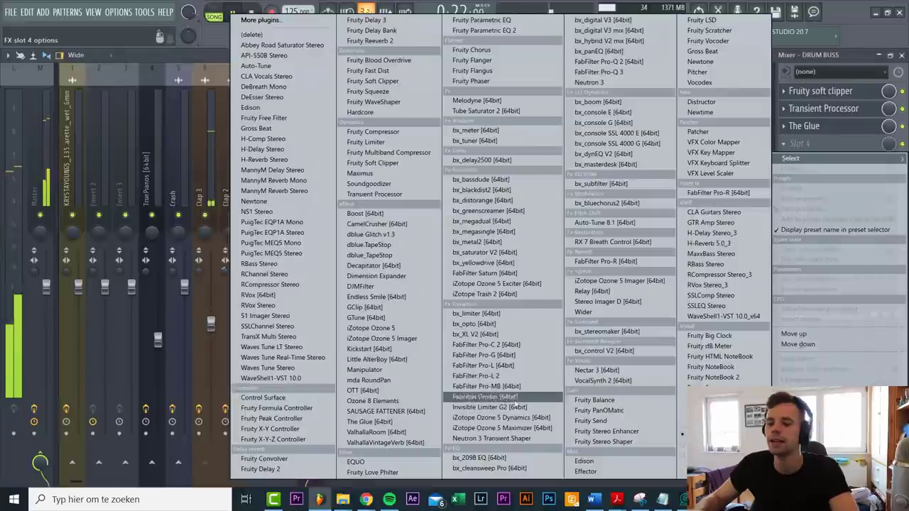
# - Load Neutron 3 Transient Shaper in slot 4 of the DRUM BUSS and split it into two bands, the high one set to Medium
pyautogui.click(491, 438)
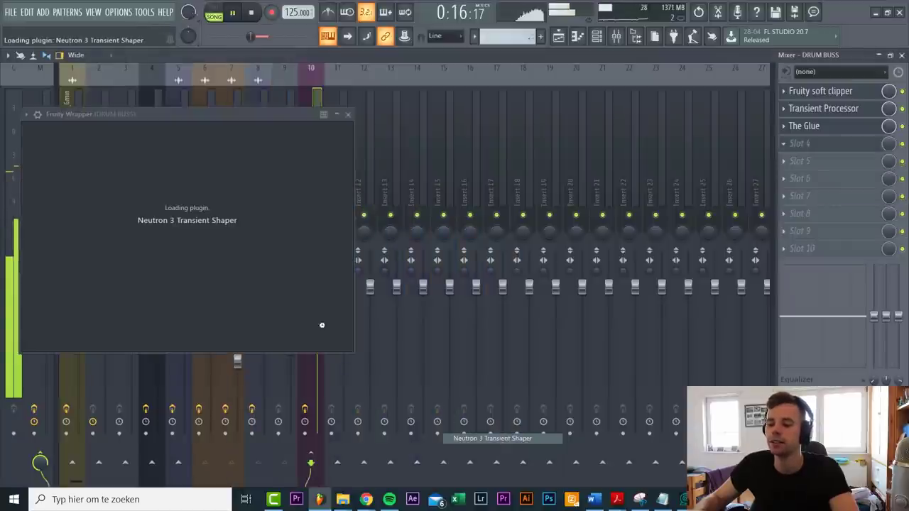
pyautogui.click(398, 247)
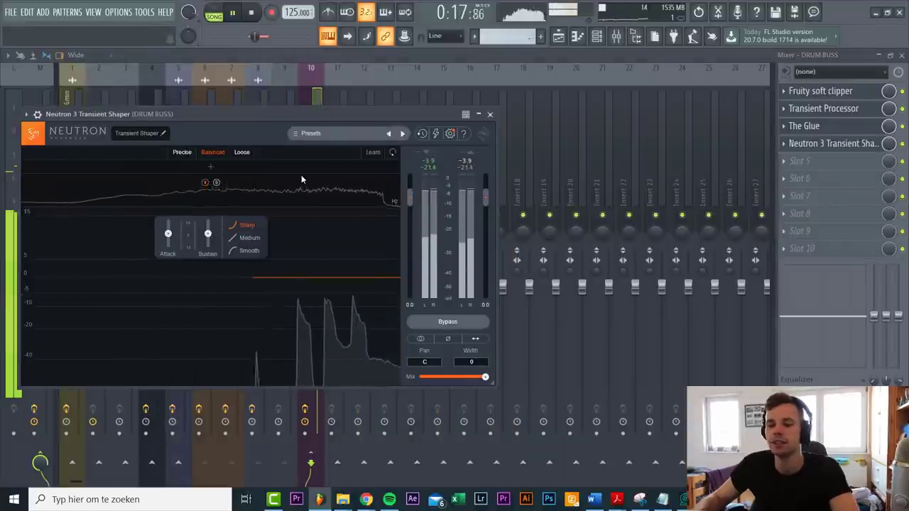
pyautogui.click(207, 167)
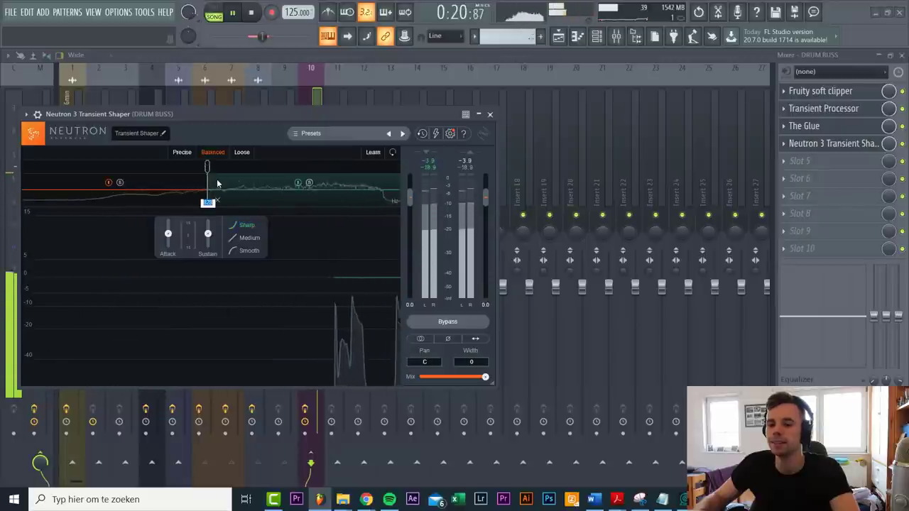
pyautogui.moveTo(211, 177); pyautogui.dragTo(305, 167)
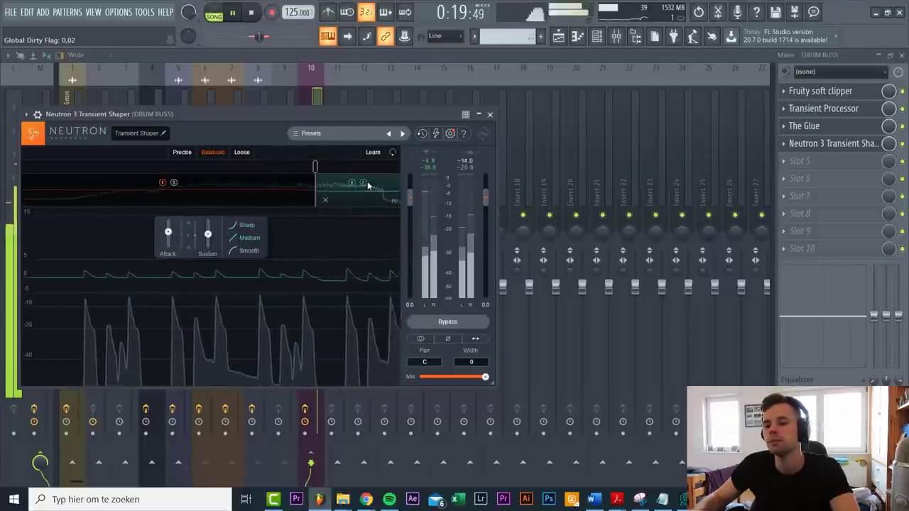
pyautogui.click(904, 143)
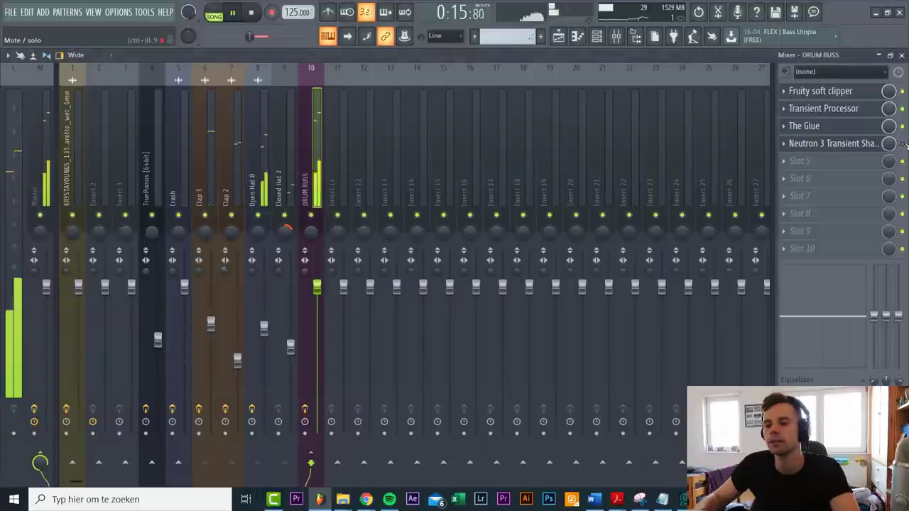
# - Unmute Track 5 with Pattern 1 in the playlist and open its Serum channel
pyautogui.click(559, 37)
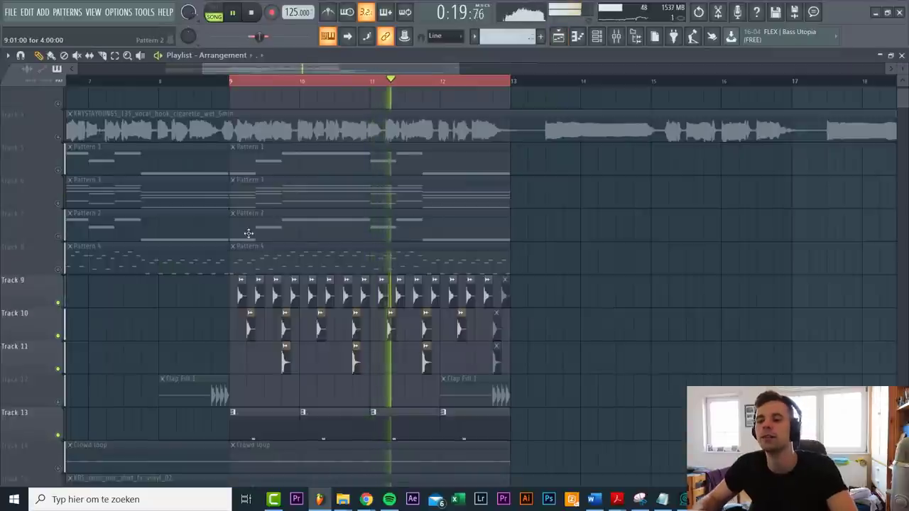
pyautogui.click(57, 169)
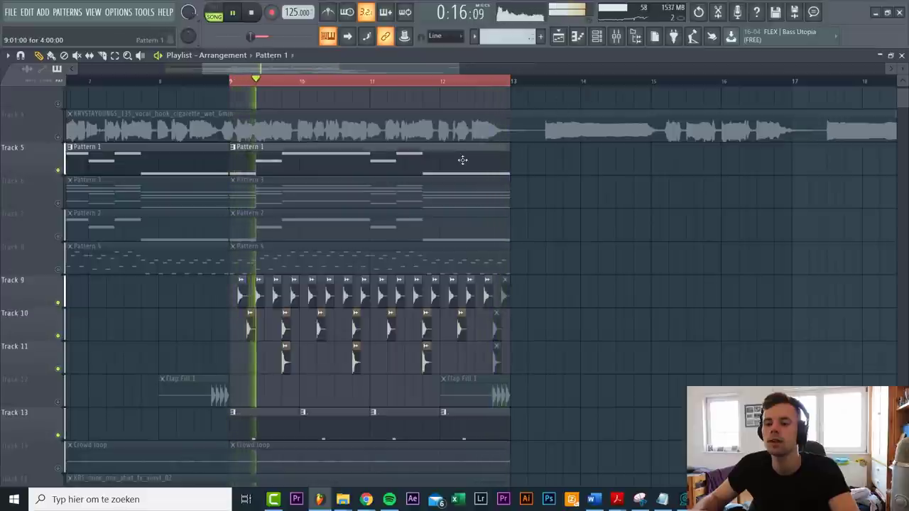
pyautogui.press('F6')
pyautogui.click(359, 186)
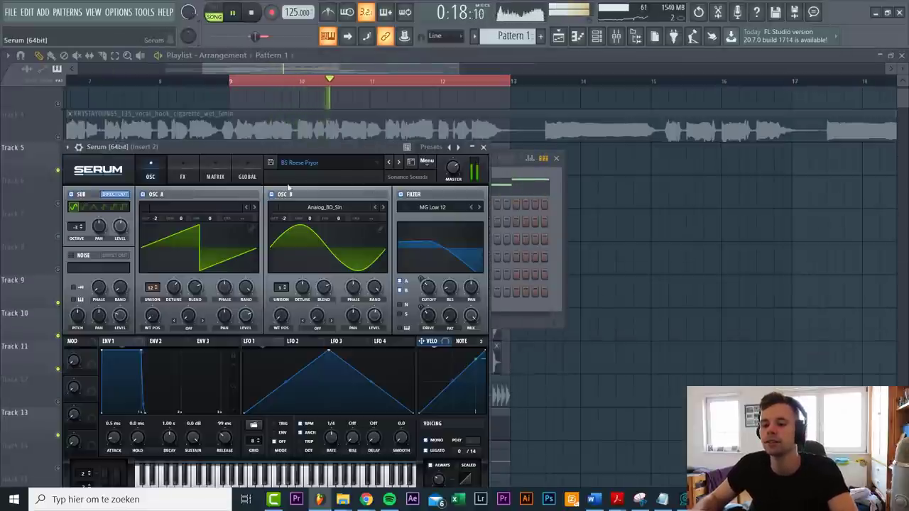
# - Give the Serum channel its own free mixer insert and lower its volume to about -10.7 dB
pyautogui.press('F9')
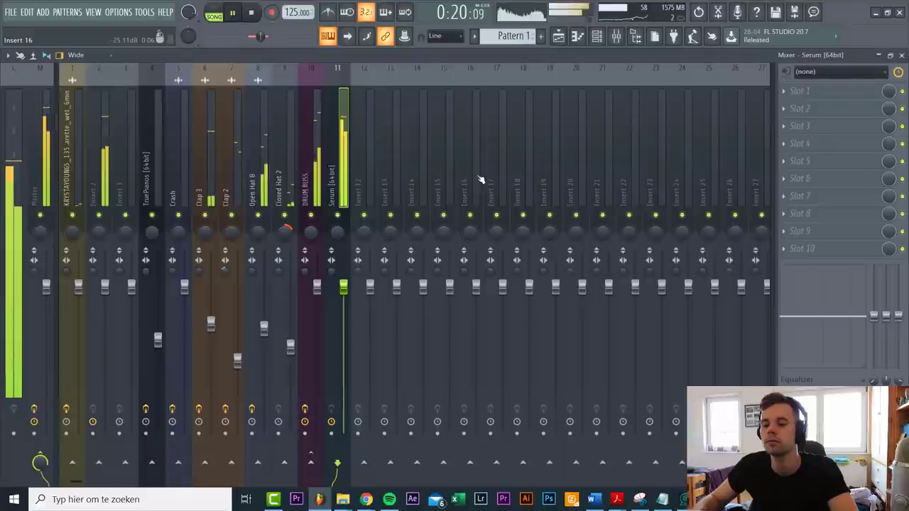
pyautogui.press('space')
pyautogui.click(236, 11)
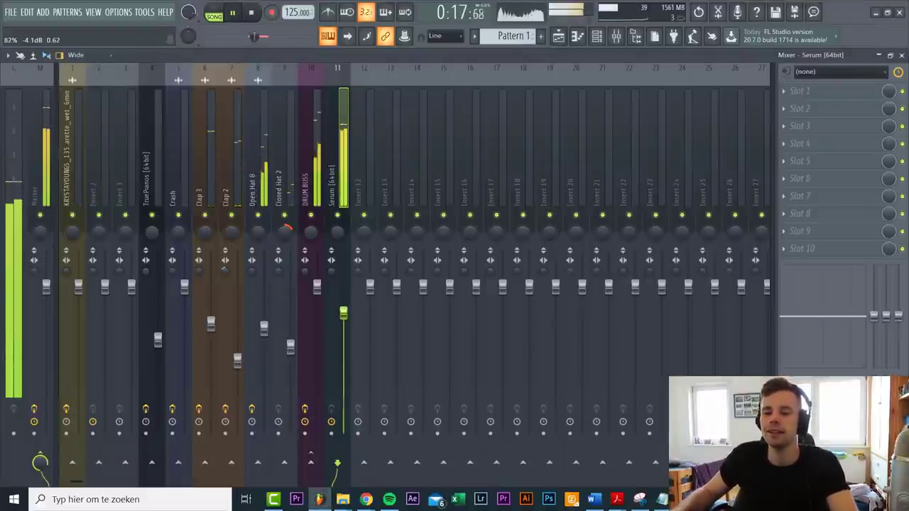
pyautogui.moveTo(343, 332); pyautogui.dragTo(345, 340)
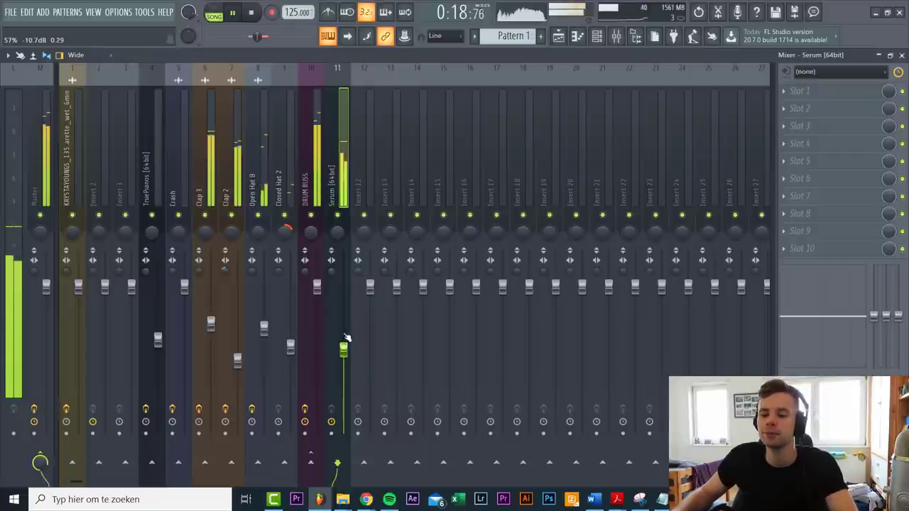
# - Unmute the vocal hook on Track 4 and balance its mixer insert at a lower volume against the first Serum insert
pyautogui.click(559, 37)
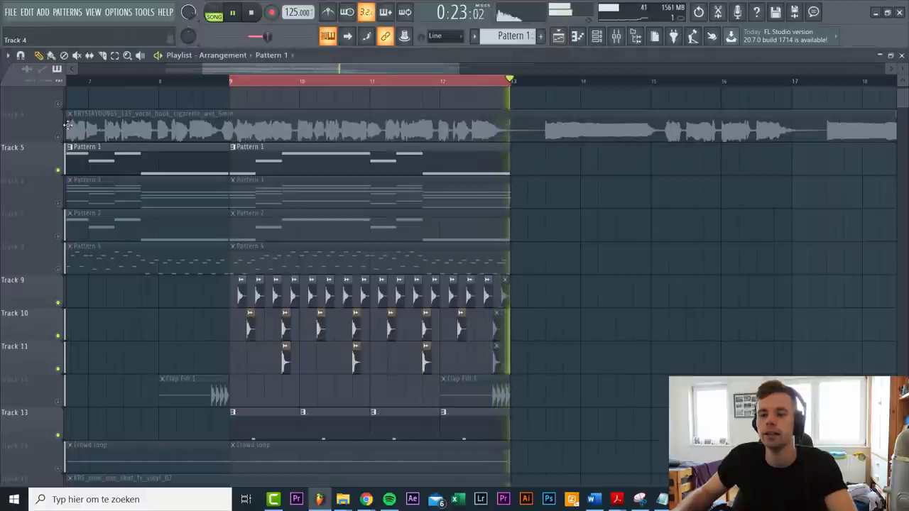
pyautogui.doubleClick(390, 137)
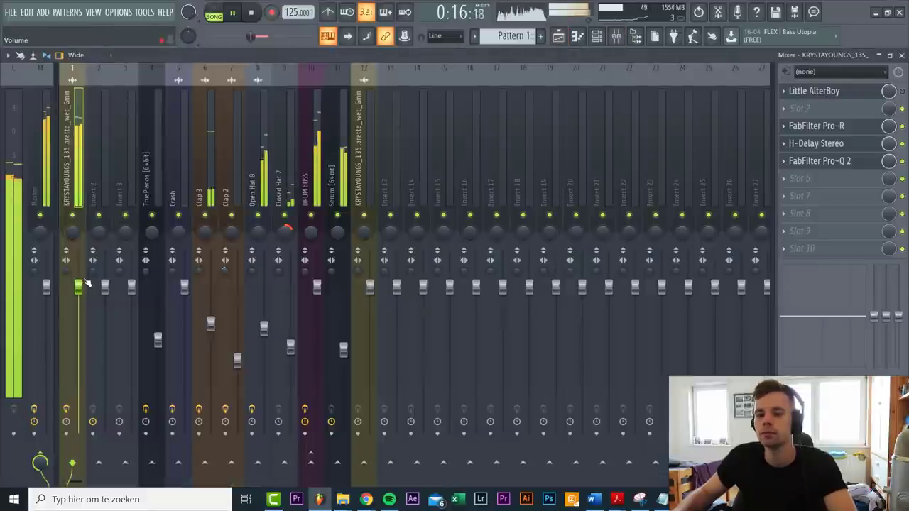
pyautogui.moveTo(78, 287); pyautogui.dragTo(78, 346)
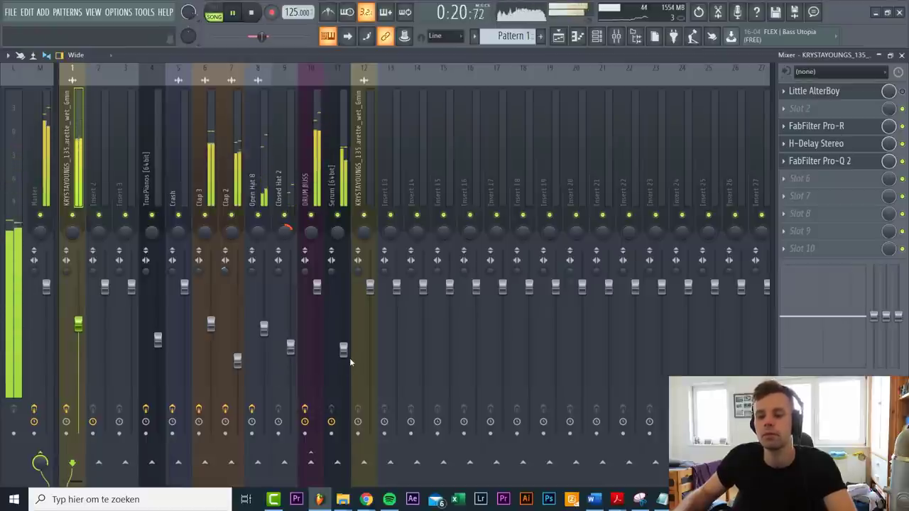
pyautogui.scroll(2, 350, 358)
pyautogui.scroll(2, 79, 335)
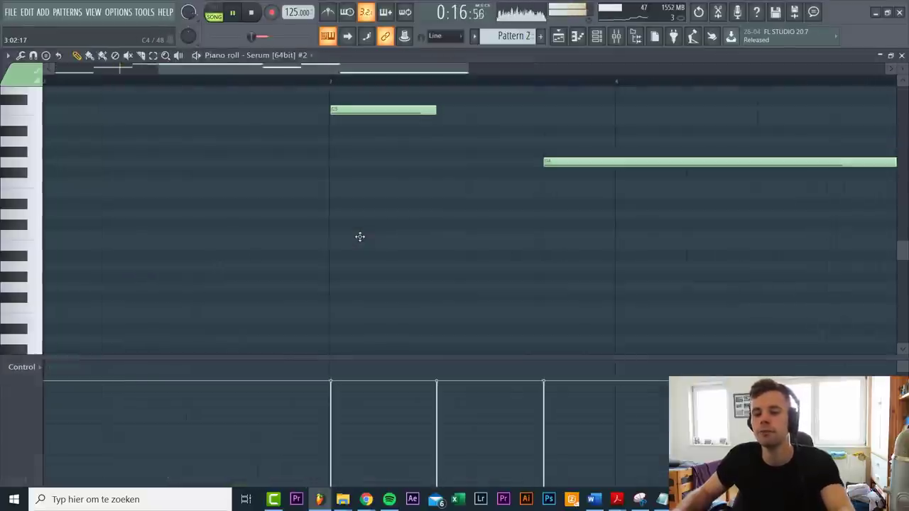
# - Open the Serum #2 channel used in Pattern 2 and route it to its own free mixer insert
pyautogui.press('Escape')
pyautogui.click(375, 221)
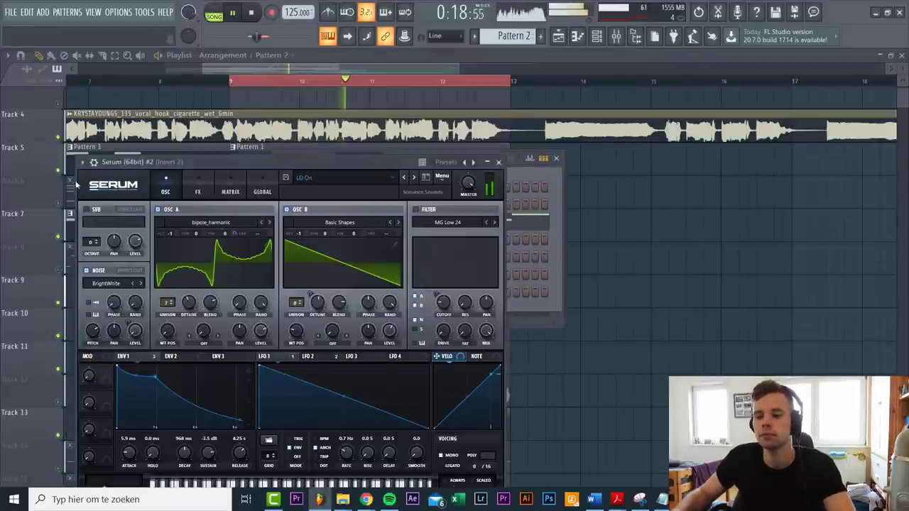
pyautogui.click(93, 164)
pyautogui.doubleClick(484, 186)
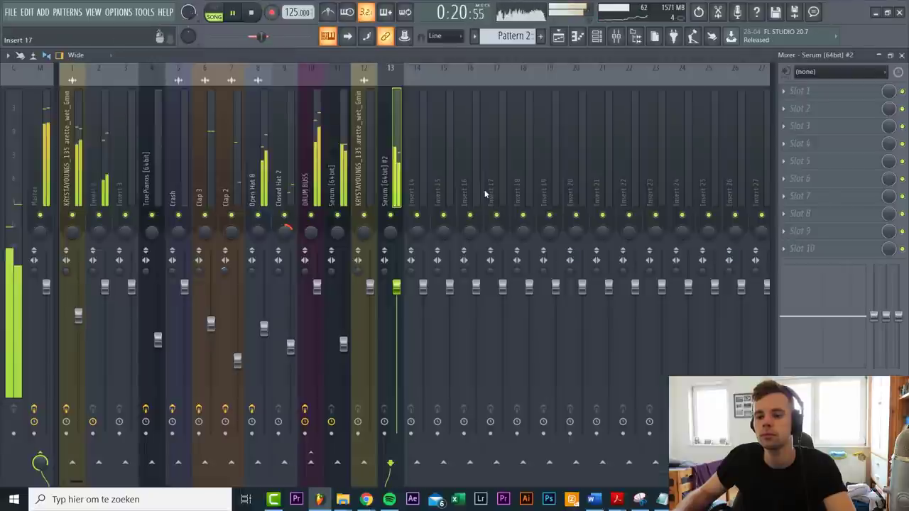
# - Solo the Serum #2 insert and load FabFilter Pro-Q 2 in slot 1 with a bell dip of about -2.2 dB near 149 Hz
pyautogui.rightClick(391, 215)
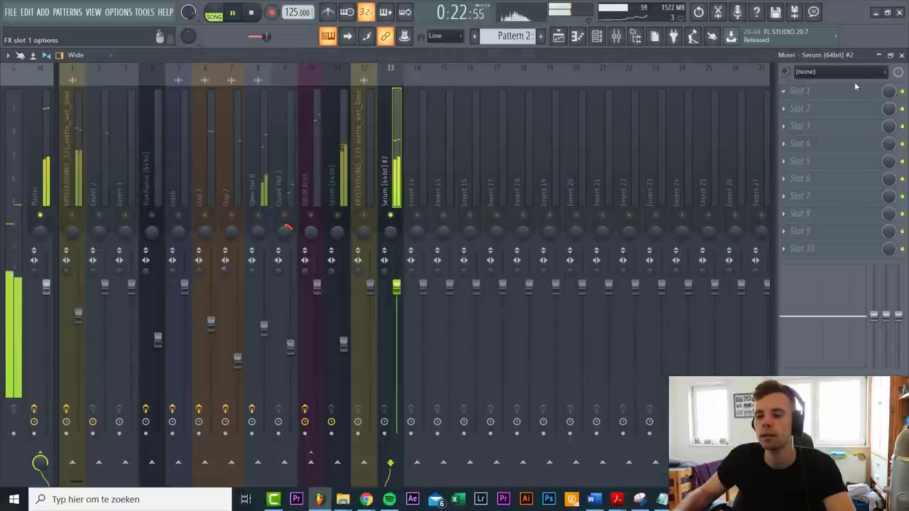
pyautogui.click(855, 85)
pyautogui.click(625, 71)
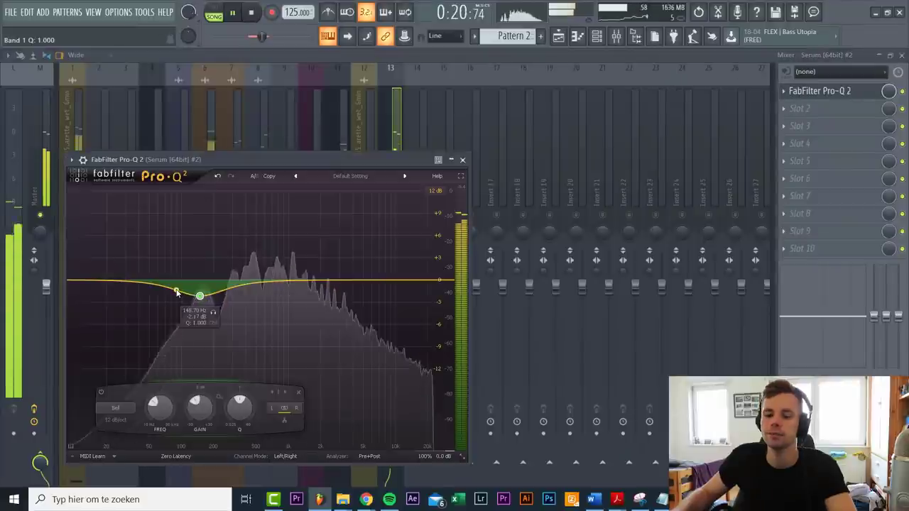
# - Add a second band to the Serum #2 equalizer, shape it as a low cut in the low end, and unsolo the insert
pyautogui.moveTo(178, 296)
pyautogui.mouseDown()
pyautogui.moveTo(197, 296)
pyautogui.moveTo(171, 294)
pyautogui.mouseUp()
pyautogui.rightClick(172, 289)
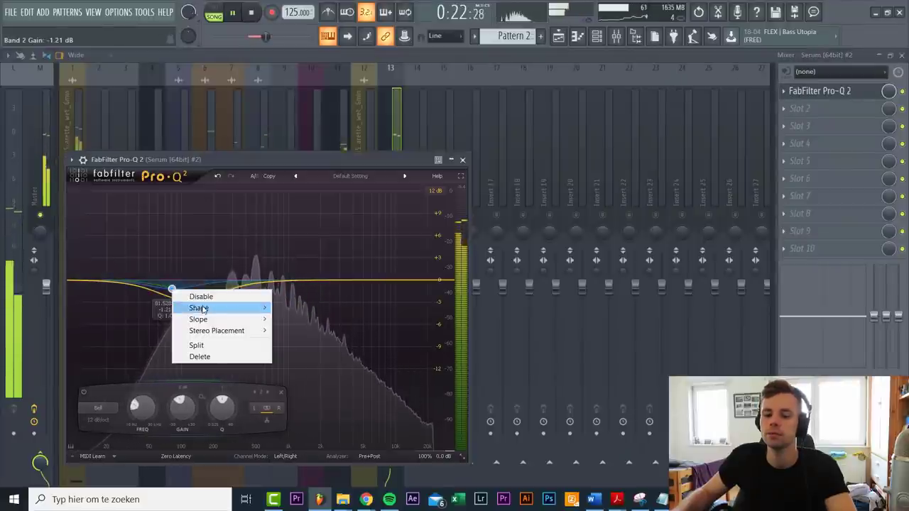
pyautogui.moveTo(203, 310)
pyautogui.click(291, 327)
pyautogui.moveTo(172, 280); pyautogui.dragTo(194, 281)
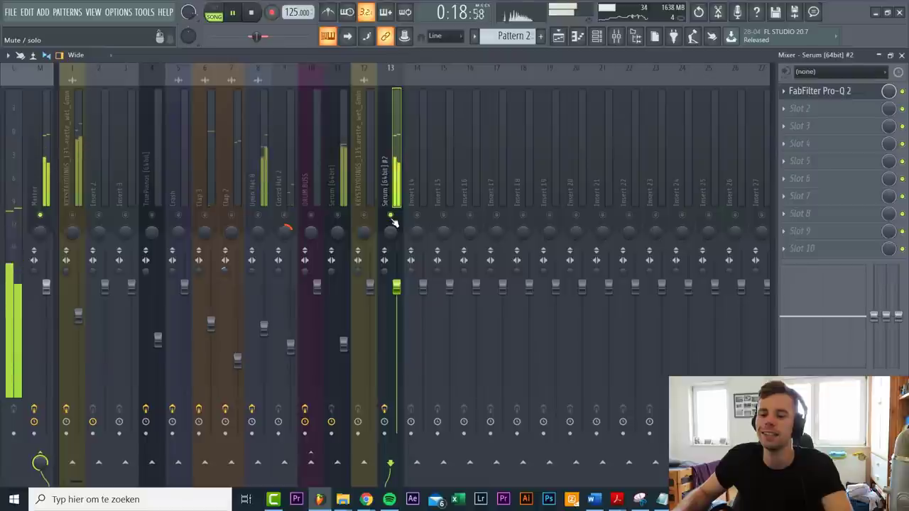
pyautogui.rightClick(391, 214)
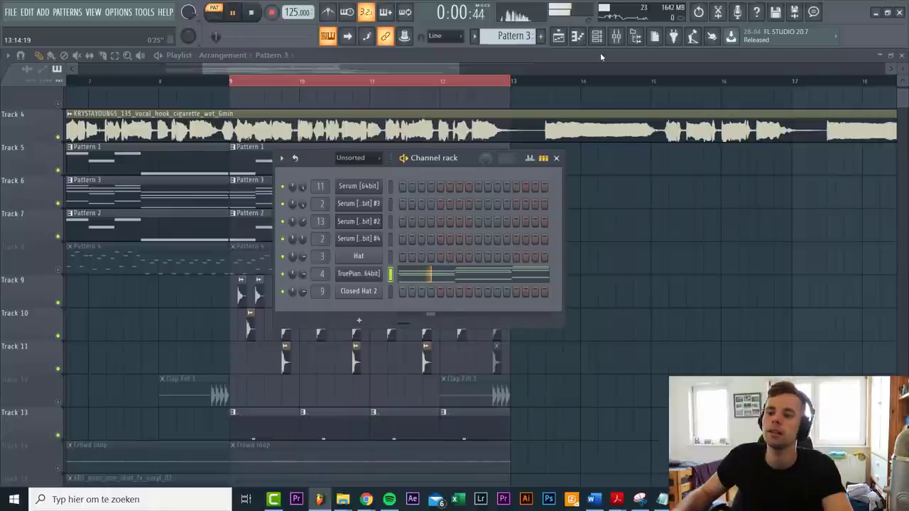
# - Load OTT in slot 2 of the TruePianos insert and set its depth to 20%
pyautogui.click(617, 37)
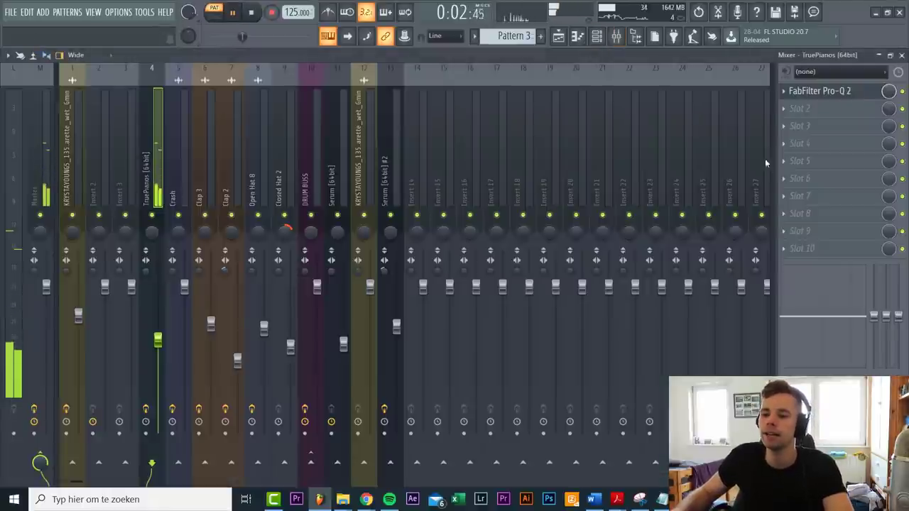
pyautogui.click(795, 110)
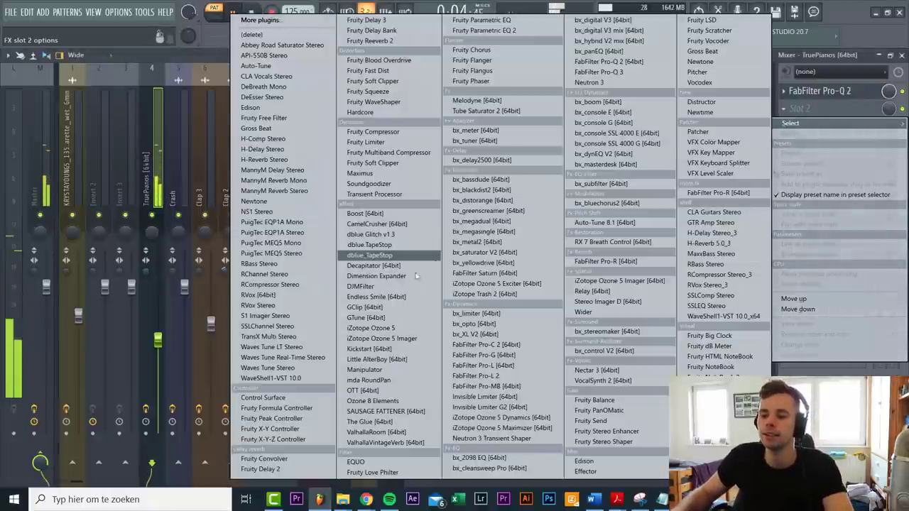
pyautogui.click(362, 391)
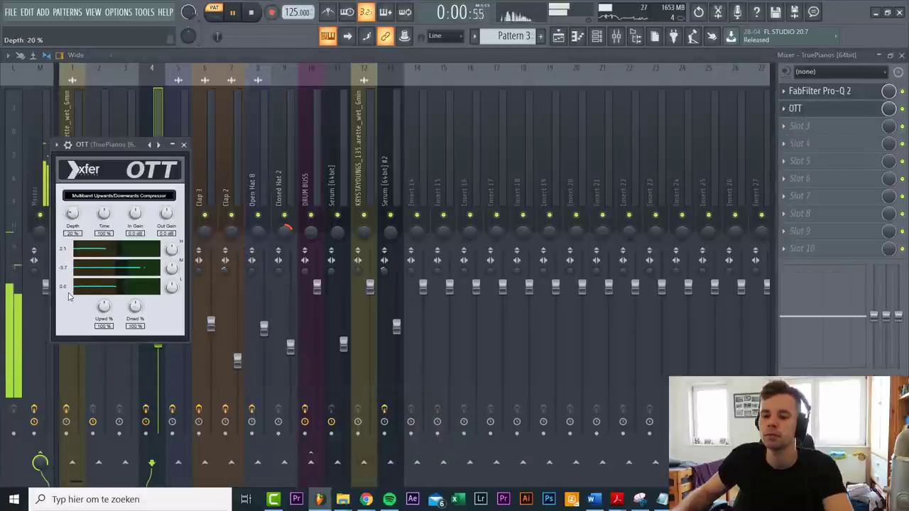
# - Load FabFilter Pro-C 2 in slot 3 of TruePianos with a threshold of about -8.7 dB and an attack of about 9.55 ms
pyautogui.click(799, 126)
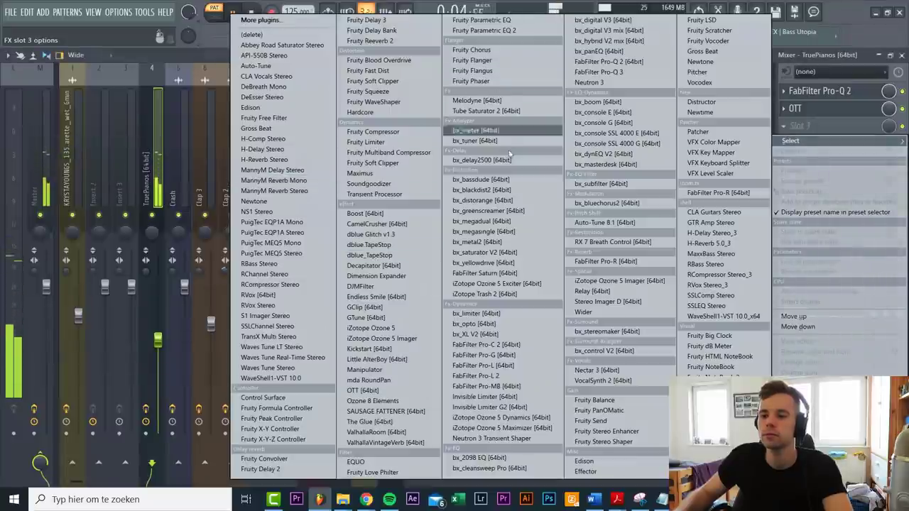
pyautogui.click(497, 344)
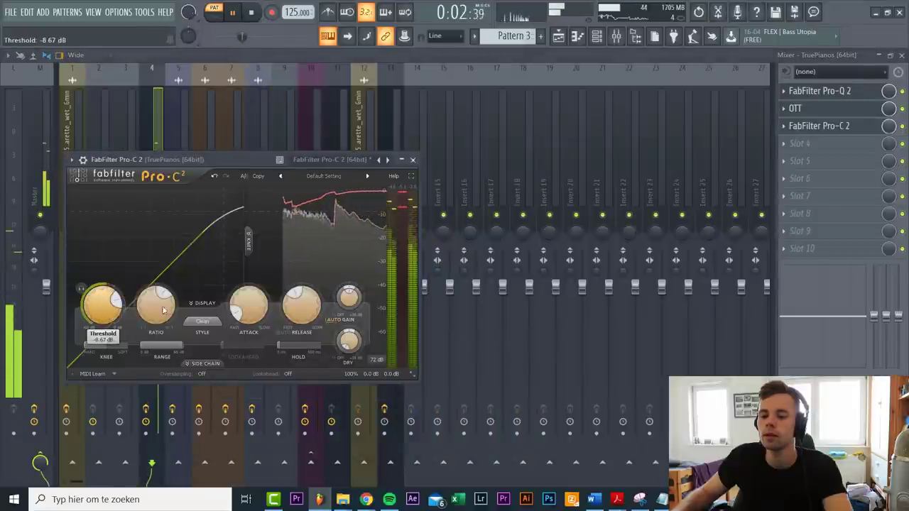
pyautogui.moveTo(236, 316); pyautogui.dragTo(233, 299)
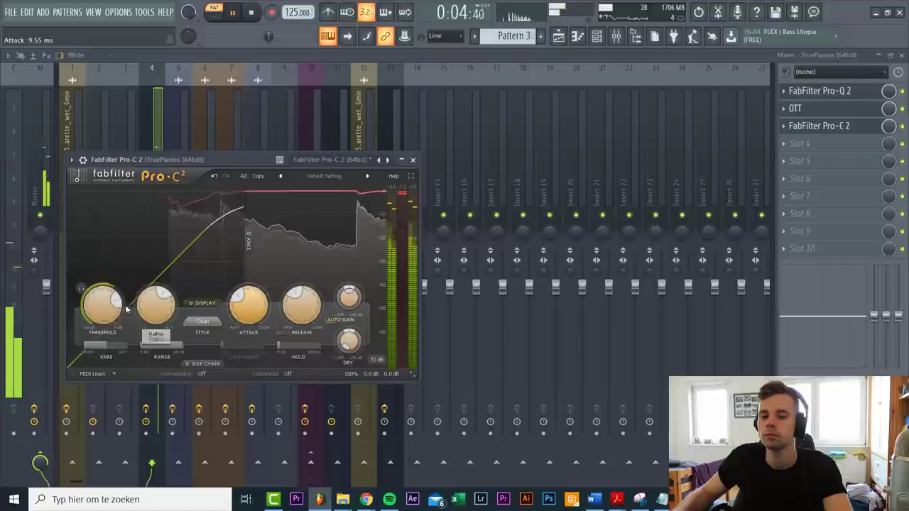
# - Load H-Delay Stereo in slot 4 of TruePianos with mix 11 and FabFilter Pro-R in slot 5 with about 19% mix
pyautogui.click(800, 143)
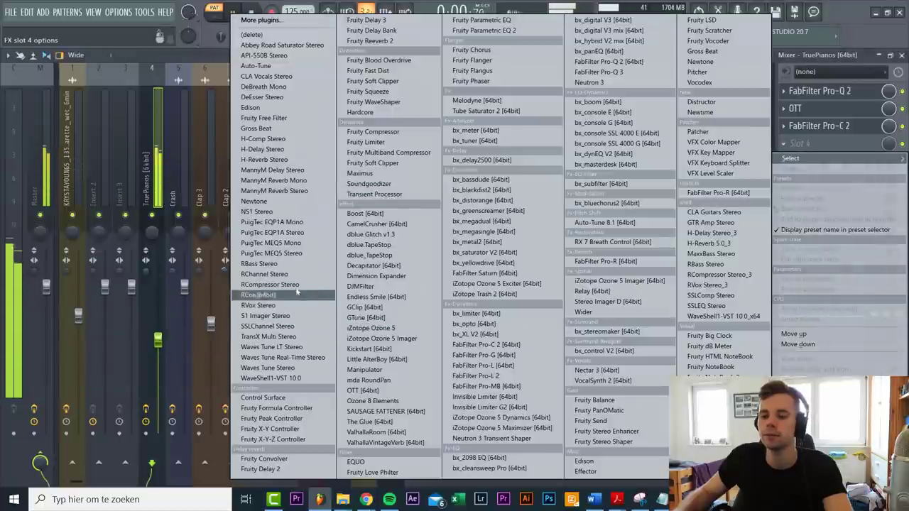
pyautogui.click(288, 149)
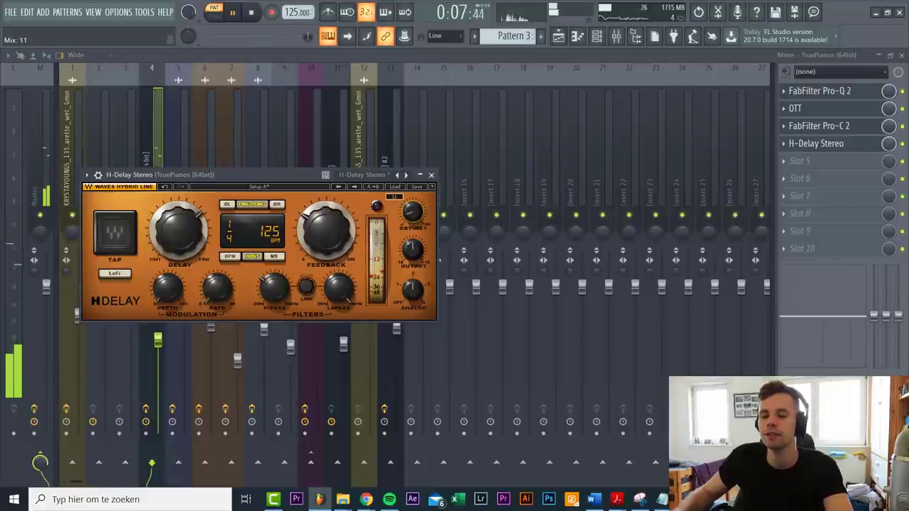
pyautogui.click(903, 162)
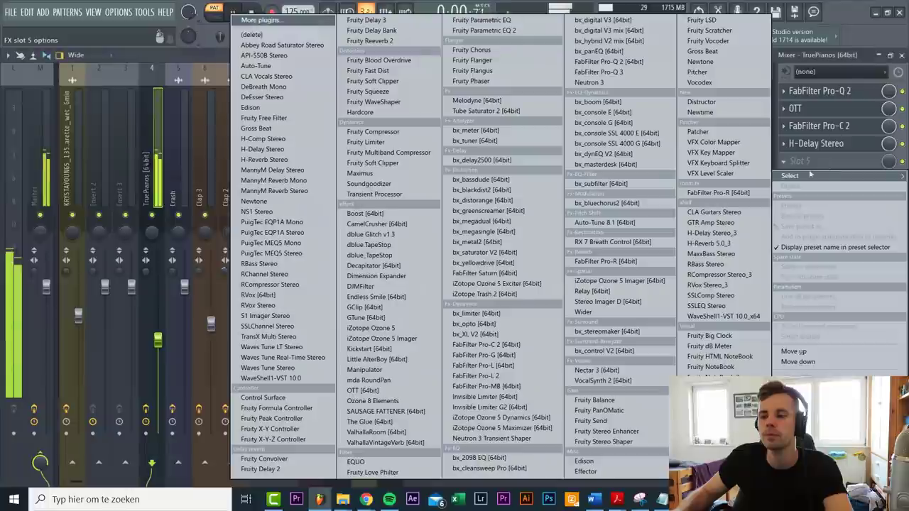
pyautogui.click(717, 192)
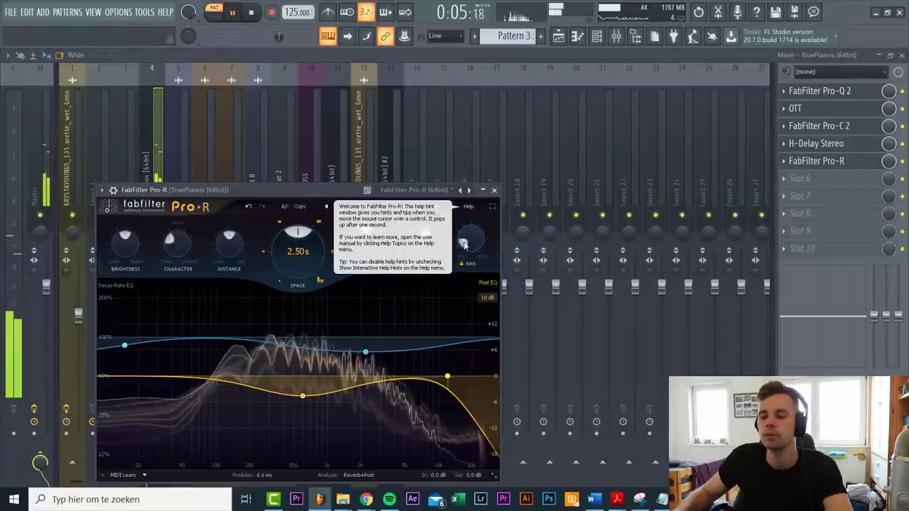
pyautogui.moveTo(463, 243)
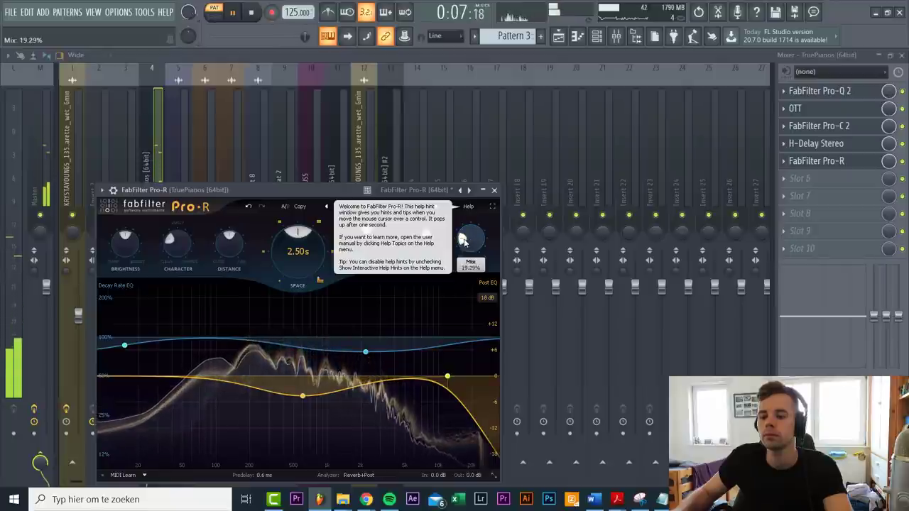
pyautogui.click(494, 190)
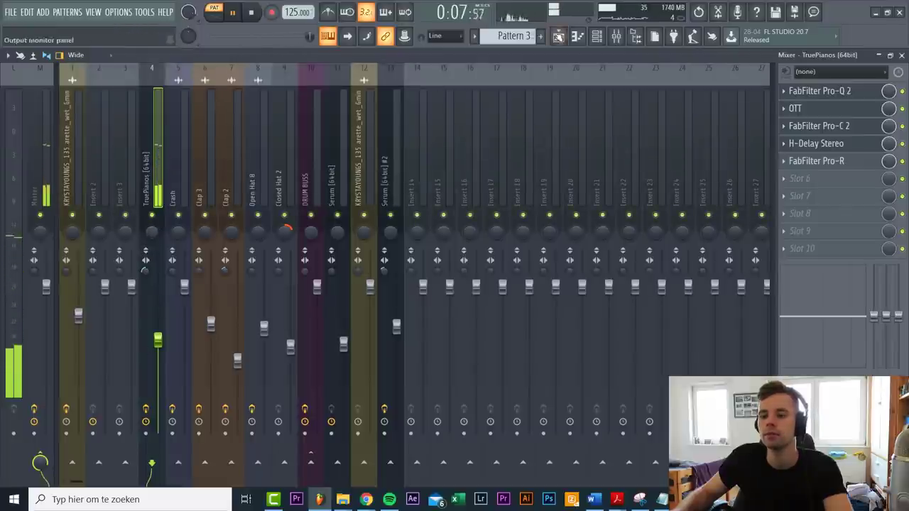
# - Play the arrangement from bar 9 in song mode and lower the TruePianos insert's volume
pyautogui.click(558, 35)
pyautogui.click(231, 86)
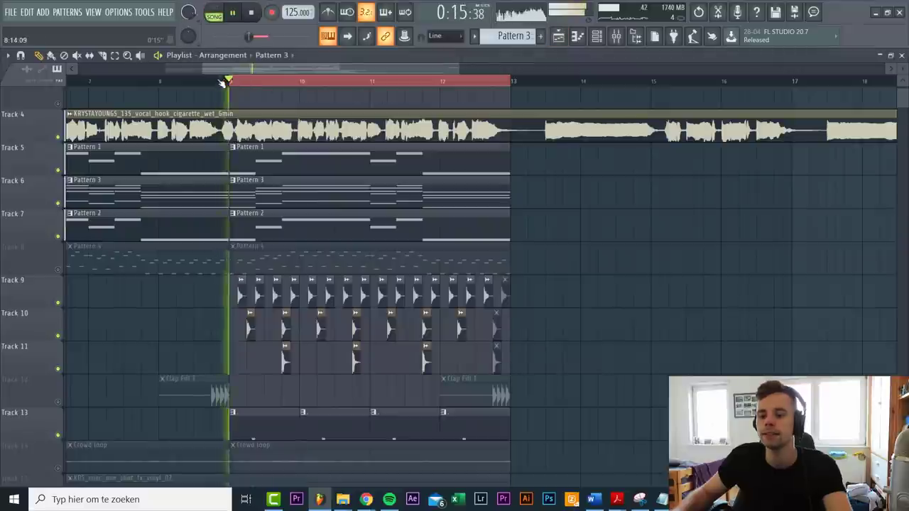
pyautogui.press('F9')
pyautogui.moveTo(153, 335); pyautogui.dragTo(162, 344)
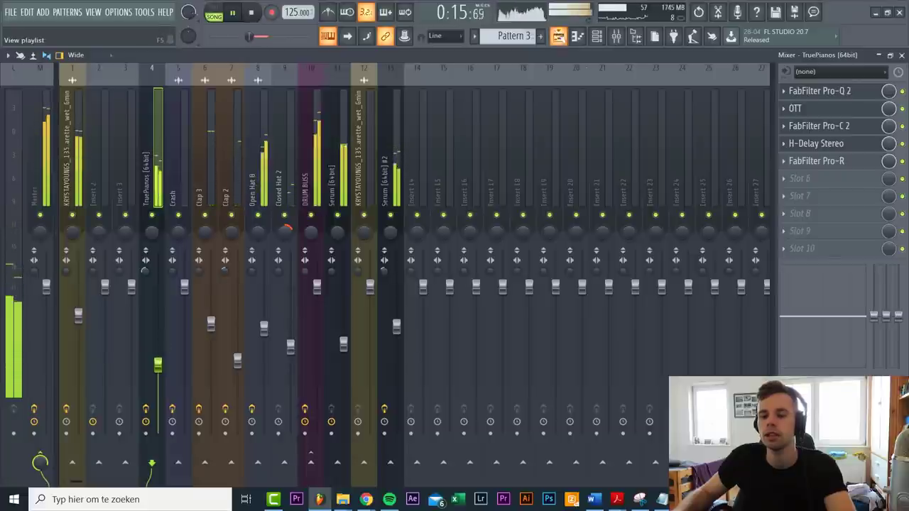
# - Load a second FabFilter Pro-Q 2 in slot 6 of TruePianos and dip a bell band about -2 dB near 166 Hz
pyautogui.click(823, 182)
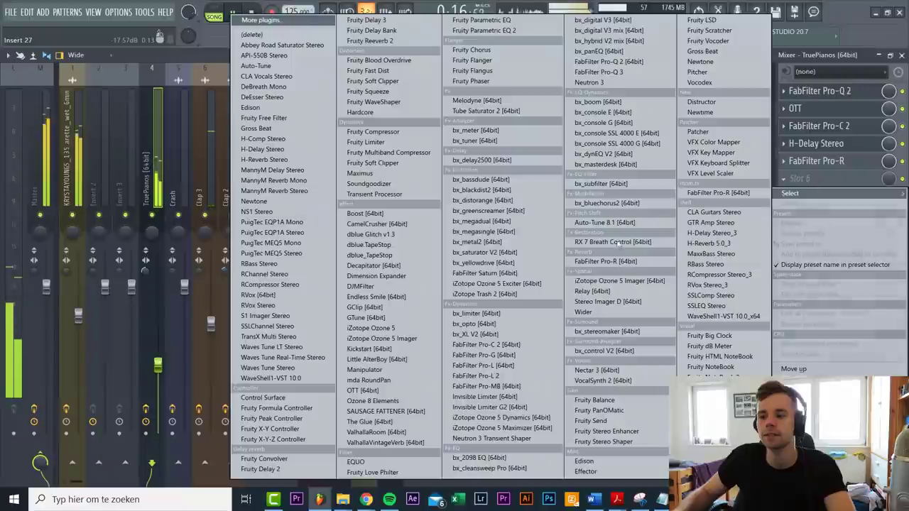
pyautogui.click(612, 62)
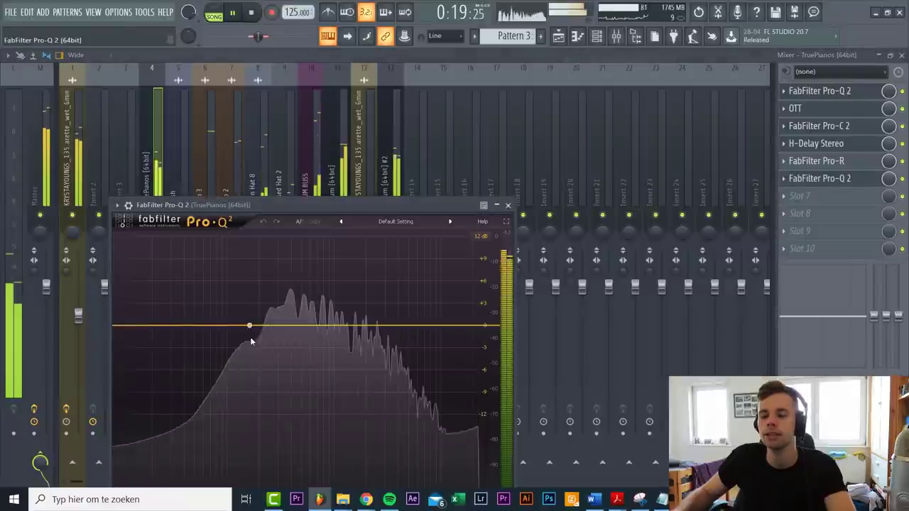
pyautogui.moveTo(250, 325); pyautogui.dragTo(251, 342)
# - Add a high-cut band to the slot 6 equalizer and move it down into the upper mids to darken the piano
pyautogui.click(431, 326)
pyautogui.rightClick(430, 326)
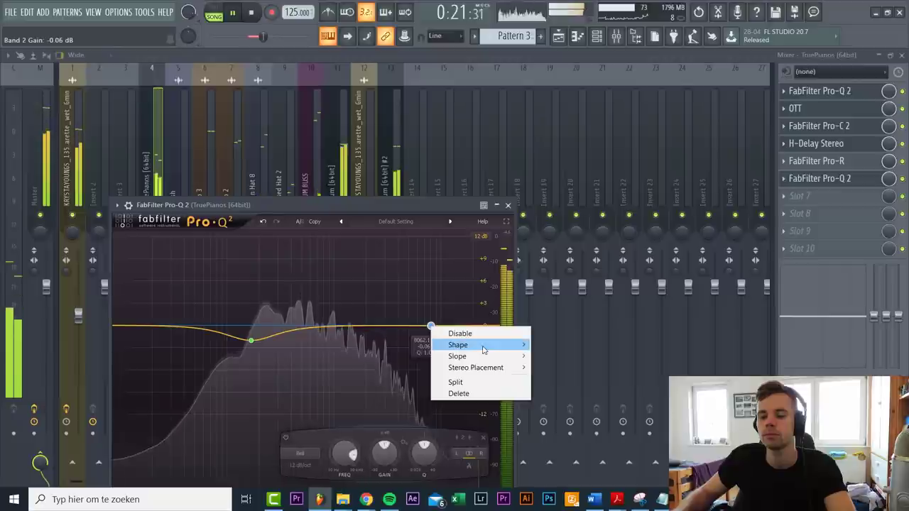
pyautogui.moveTo(497, 345)
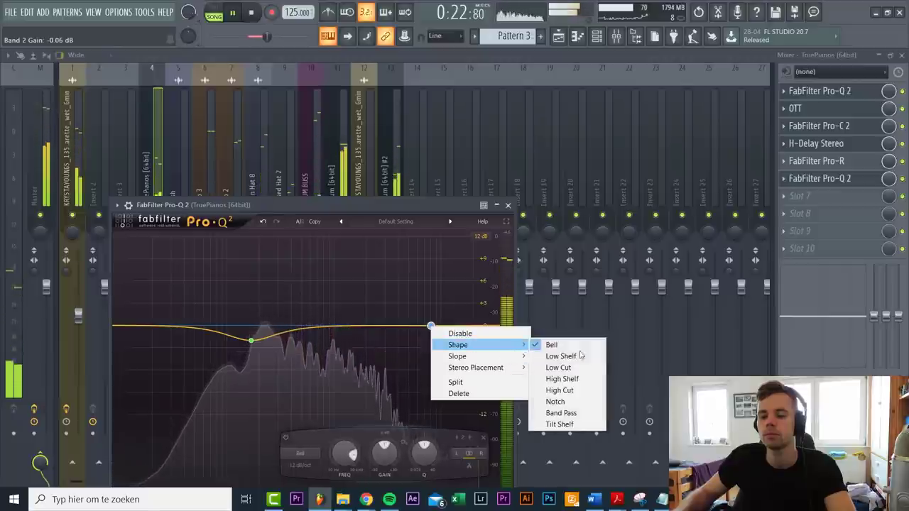
pyautogui.click(568, 391)
pyautogui.moveTo(431, 325); pyautogui.dragTo(375, 326)
# - Add a low-cut band near 63 Hz to the piano's slot 6 equalizer and raise its frequency toward the bell dip
pyautogui.click(206, 327)
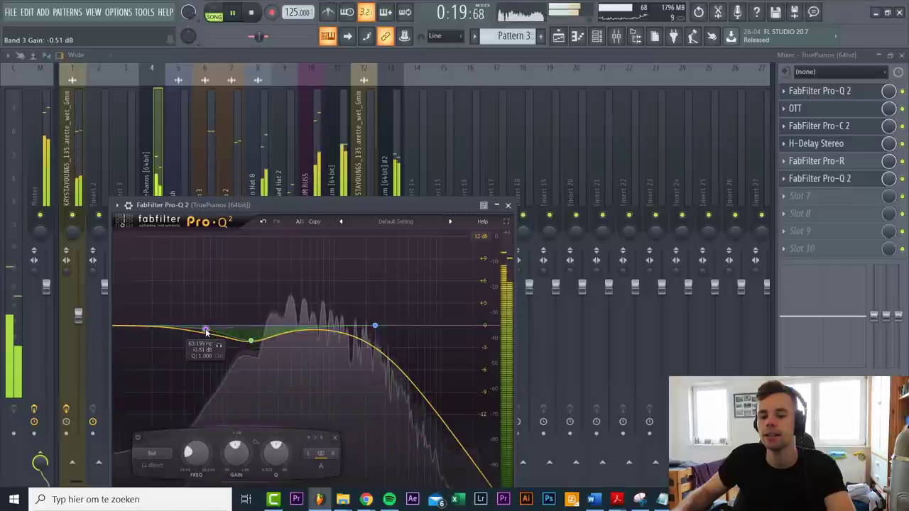
pyautogui.rightClick(206, 328)
pyautogui.moveTo(250, 349)
pyautogui.click(331, 370)
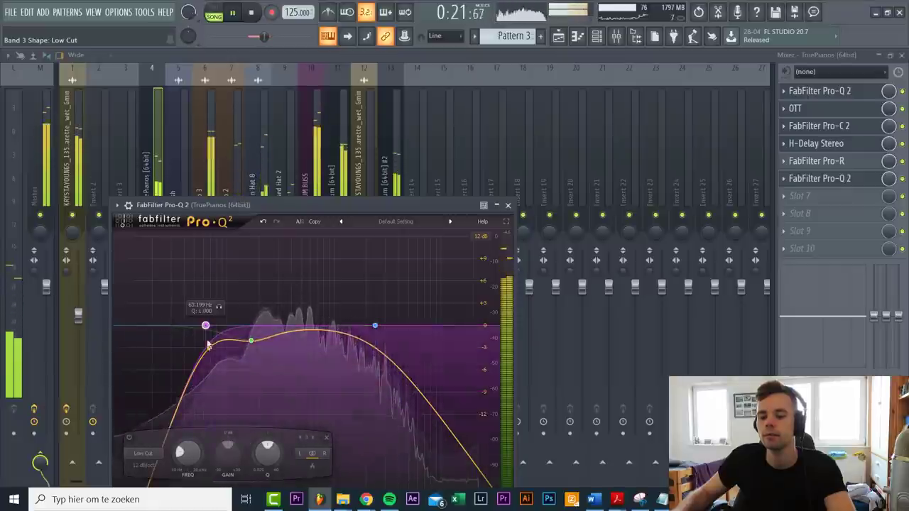
pyautogui.moveTo(189, 452); pyautogui.dragTo(189, 434)
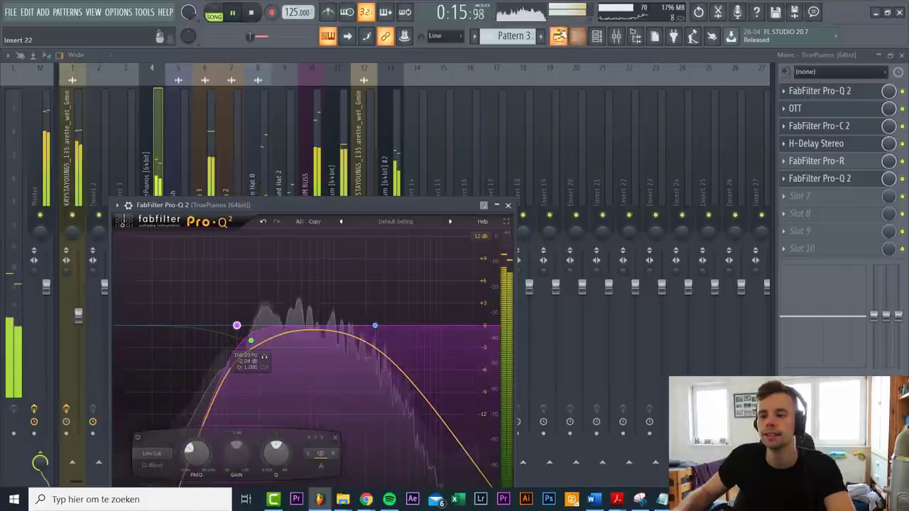
# - Unmute Track 8 with Pattern 4, open its Serum #4 channel and route it to a free mixer insert
pyautogui.press('F5')
pyautogui.click(63, 266)
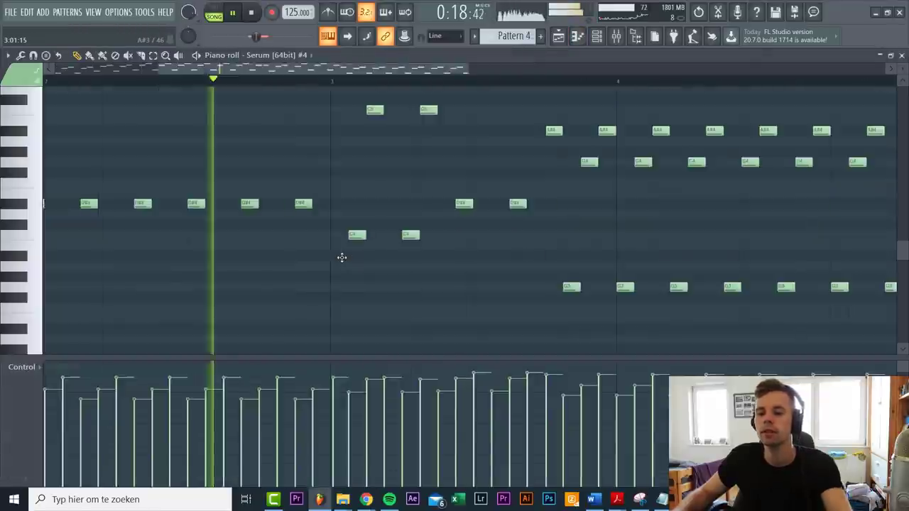
pyautogui.press('F7')
pyautogui.click(353, 240)
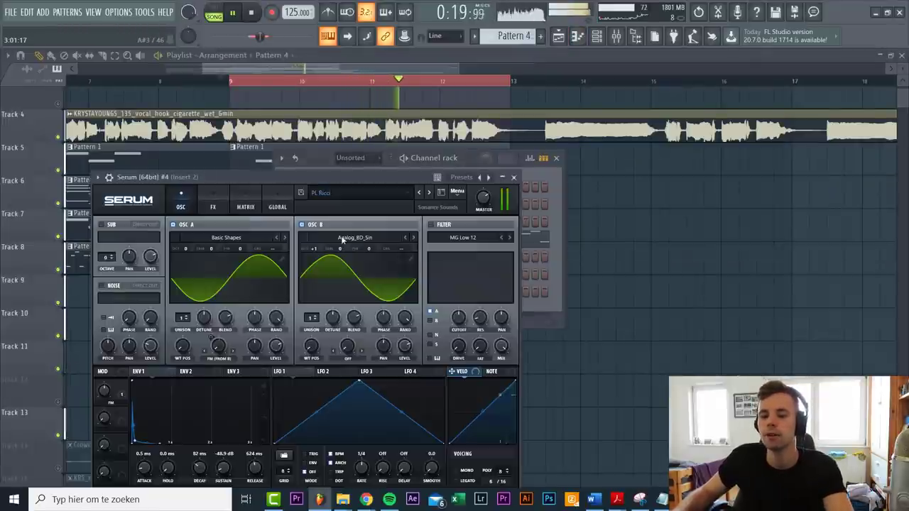
pyautogui.click(110, 178)
pyautogui.hotkey('ctrl', 'l')
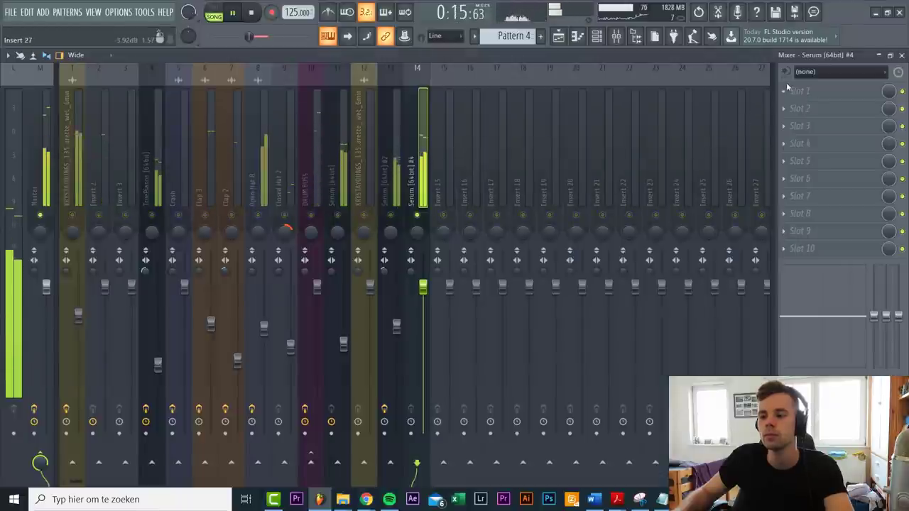
# - Load FabFilter Pro-Q 2 in slot 1 of Serum #4 and add a low-cut band at about 219 Hz
pyautogui.click(787, 90)
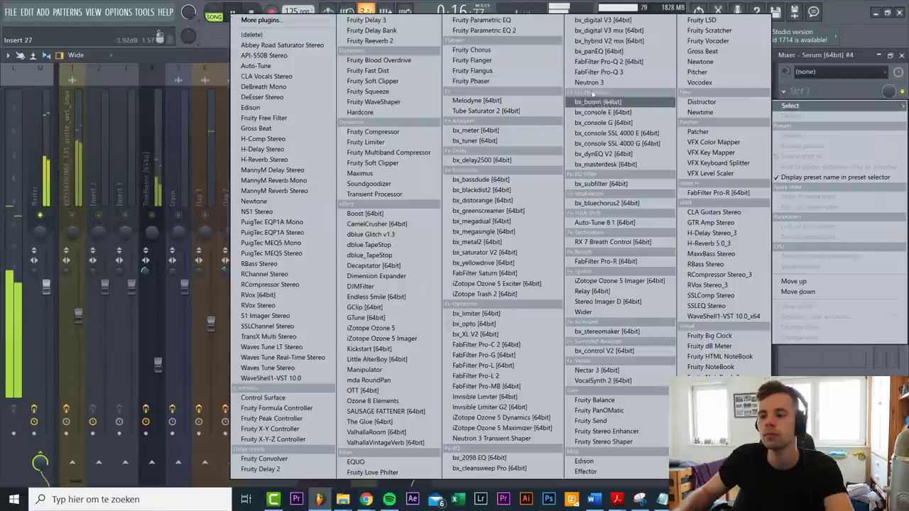
pyautogui.click(600, 61)
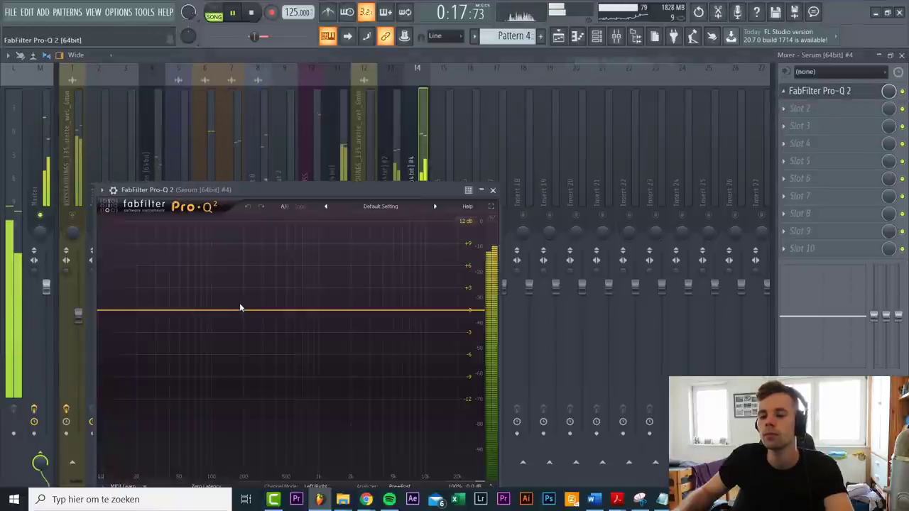
pyautogui.click(232, 312)
pyautogui.rightClick(232, 312)
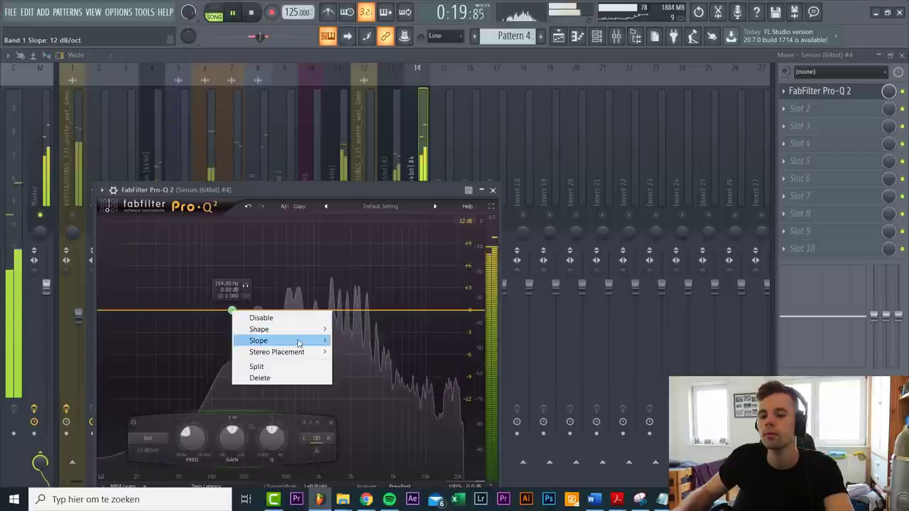
pyautogui.moveTo(298, 330)
pyautogui.click(362, 351)
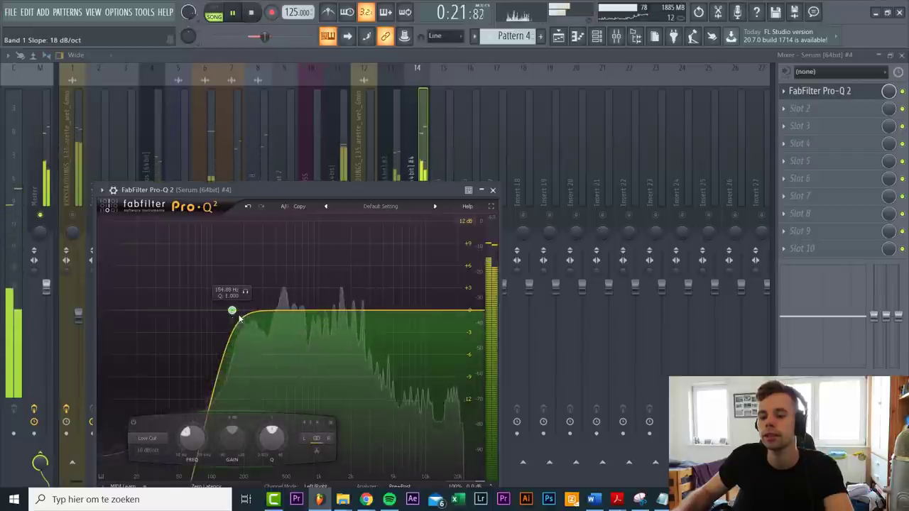
pyautogui.moveTo(232, 312); pyautogui.dragTo(247, 312)
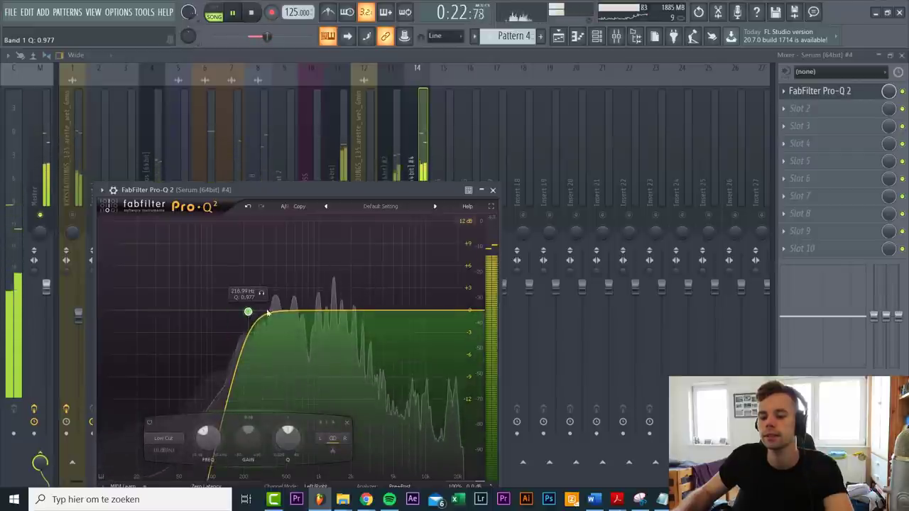
# - Add a high-shelf band to the Serum #4 equalizer and pull it down into the upper mids to soften the highs
pyautogui.click(398, 311)
pyautogui.rightClick(398, 310)
pyautogui.moveTo(462, 328)
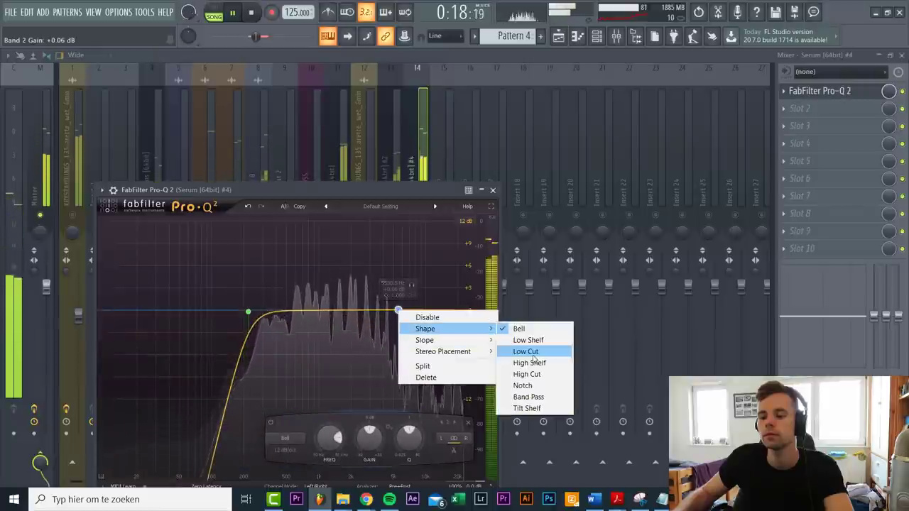
pyautogui.click(536, 364)
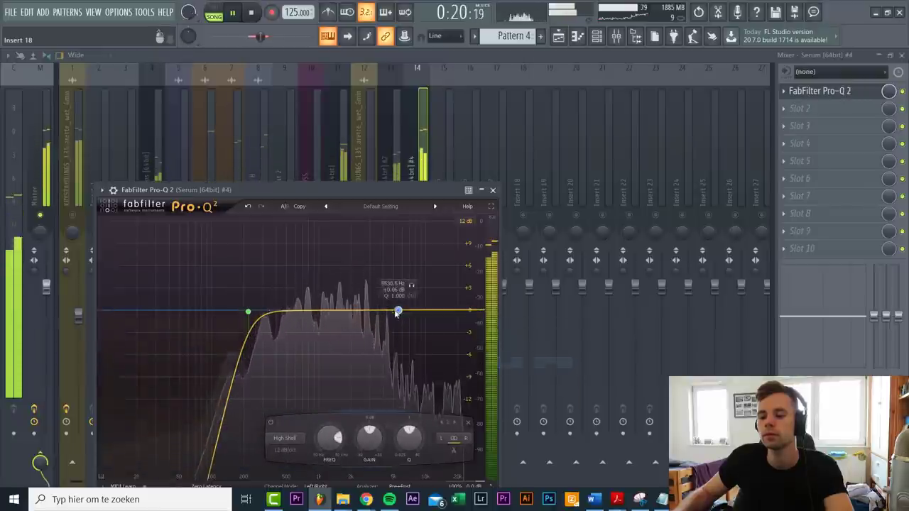
pyautogui.moveTo(390, 313); pyautogui.dragTo(365, 345)
pyautogui.hotkey('ctrl', 'z')
pyautogui.moveTo(397, 310); pyautogui.dragTo(379, 332)
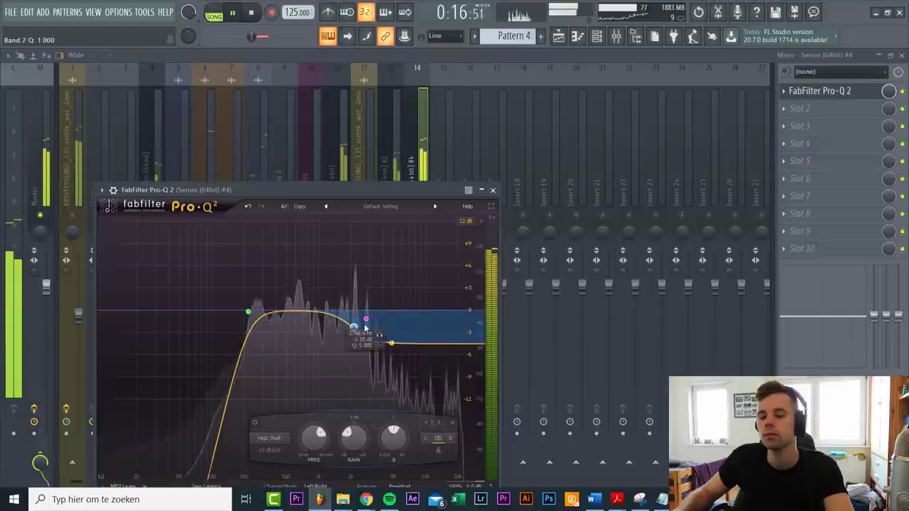
pyautogui.moveTo(367, 323); pyautogui.dragTo(379, 314)
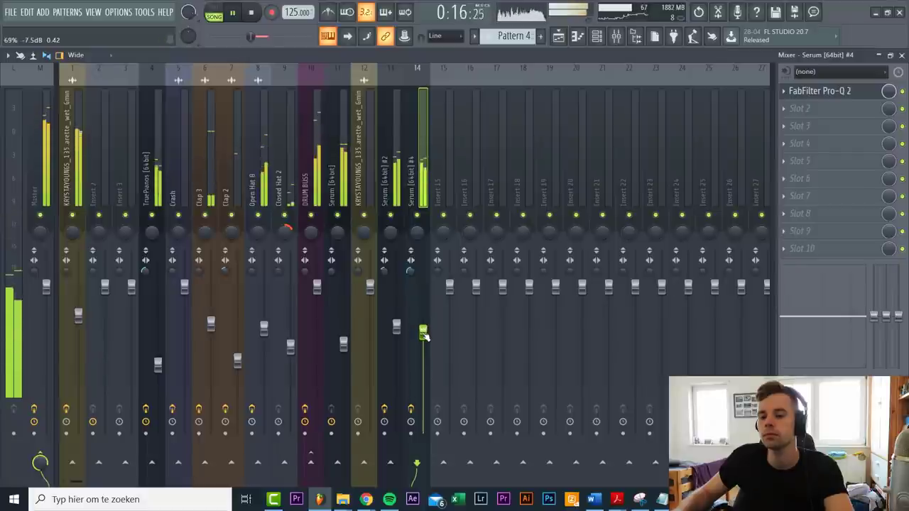
# - Load iZotope Ozone 5 Imager in slot 2 of Serum #4 and widen bands 2 and 3 to 28% and band 4 to 32%
pyautogui.click(801, 108)
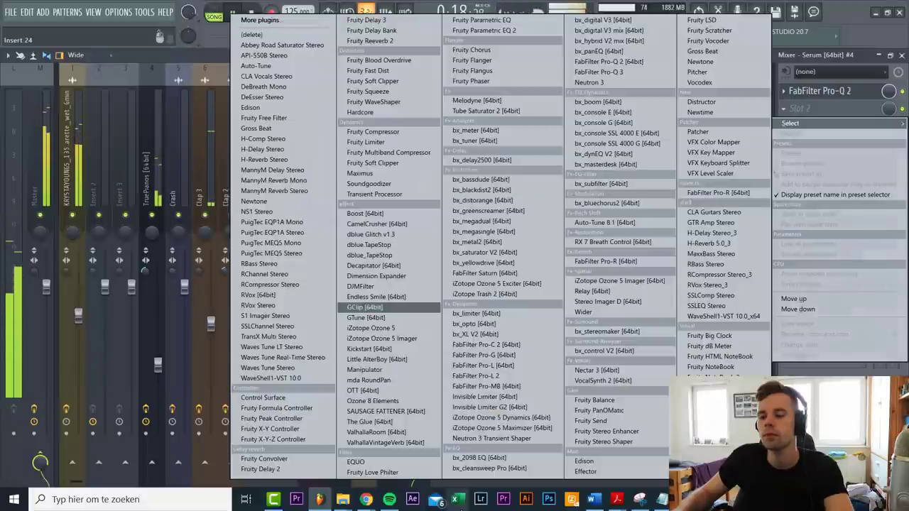
pyautogui.click(387, 339)
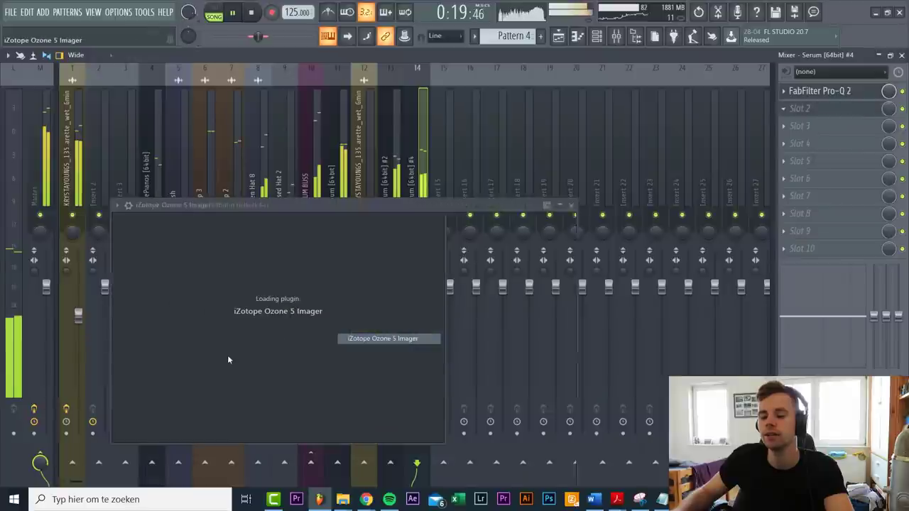
pyautogui.moveTo(249, 353); pyautogui.dragTo(289, 358)
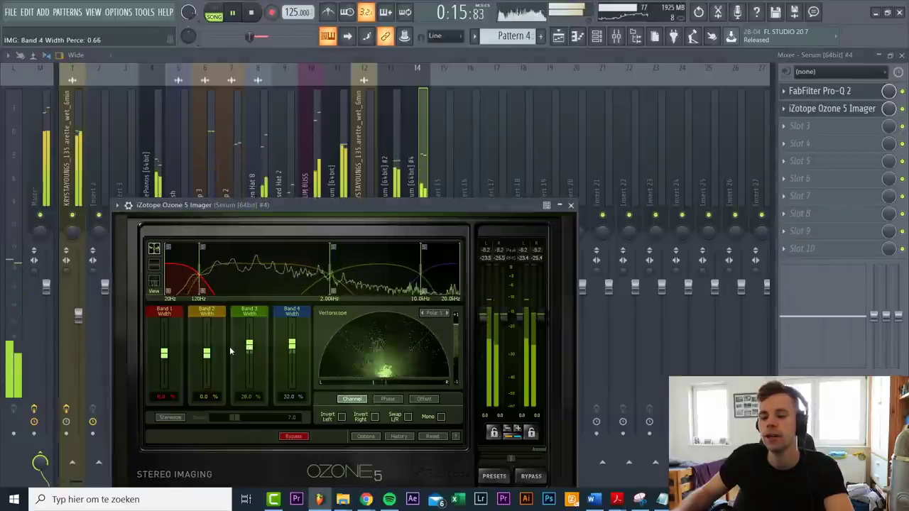
pyautogui.scroll(2, 209, 356)
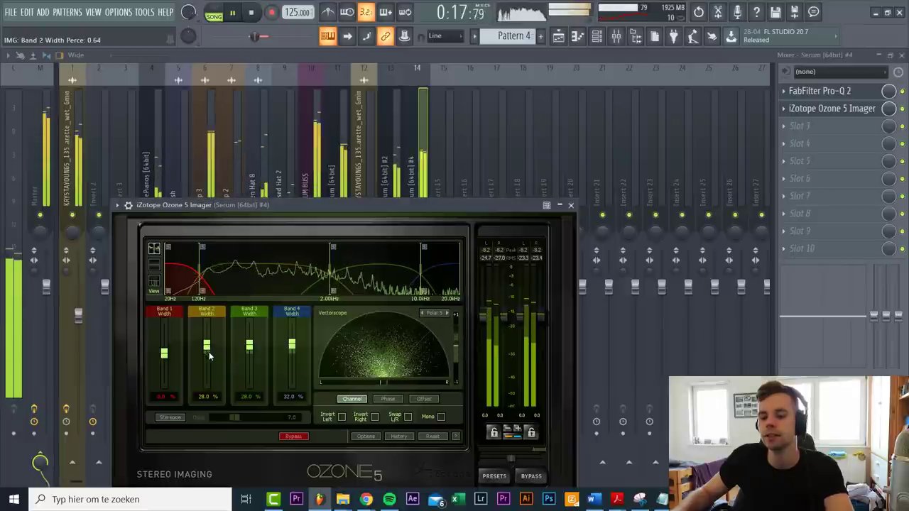
pyautogui.click(412, 149)
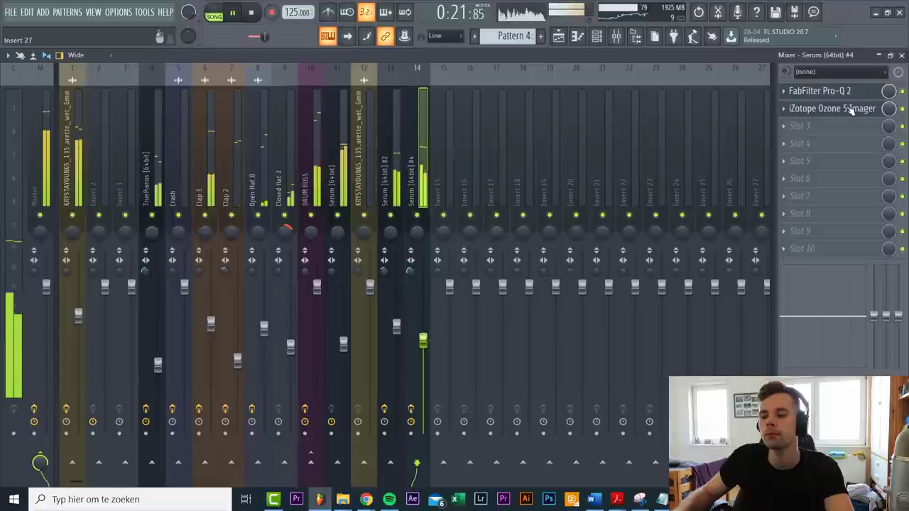
# - Load FabFilter Pro-R in slot 3 of Serum #4 and reduce the reverb's mix
pyautogui.click(829, 135)
pyautogui.click(384, 434)
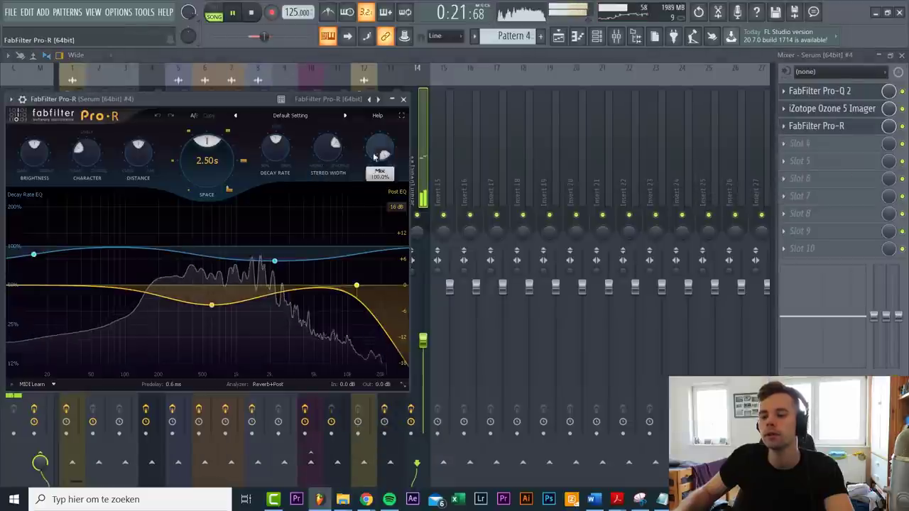
pyautogui.moveTo(377, 154); pyautogui.dragTo(372, 149)
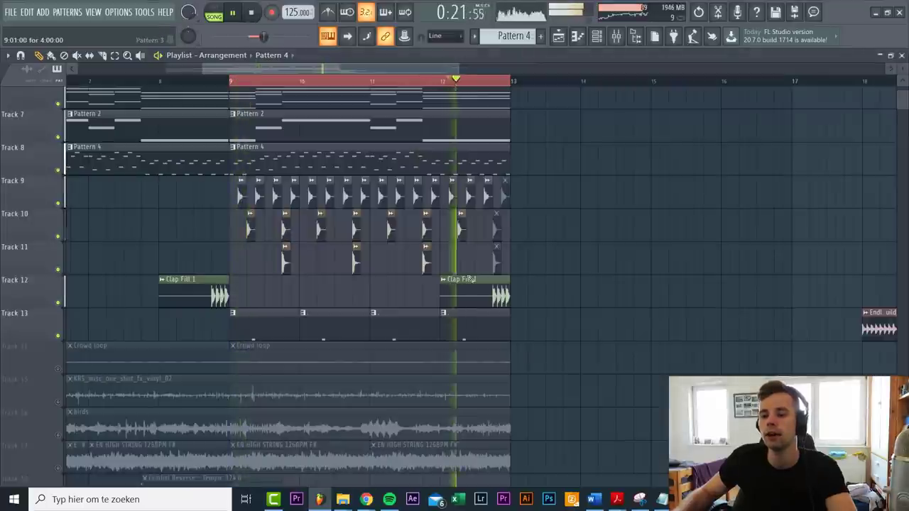
# - Check the Clap Fill 1 clip, then unmute Track 14 and check the Crowd loop's channel volume
pyautogui.doubleClick(497, 291)
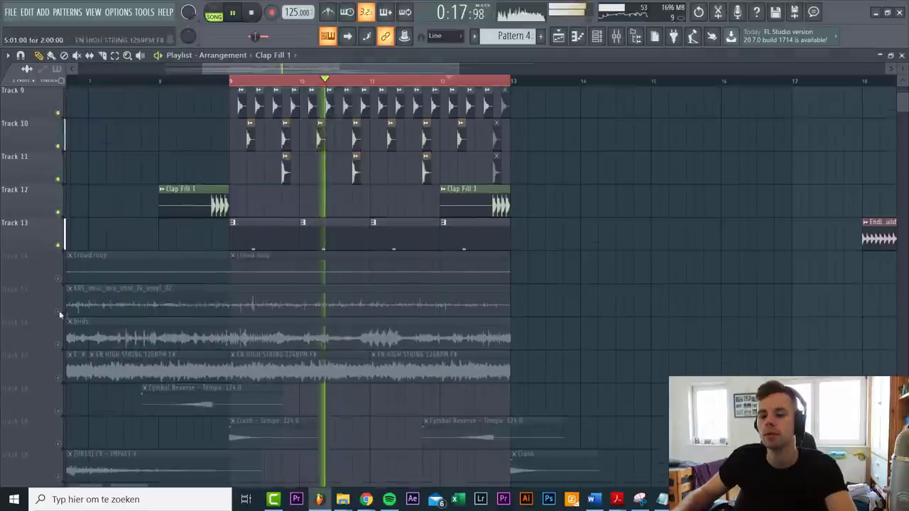
pyautogui.scroll(-1, 62, 328)
pyautogui.click(60, 267)
pyautogui.doubleClick(266, 258)
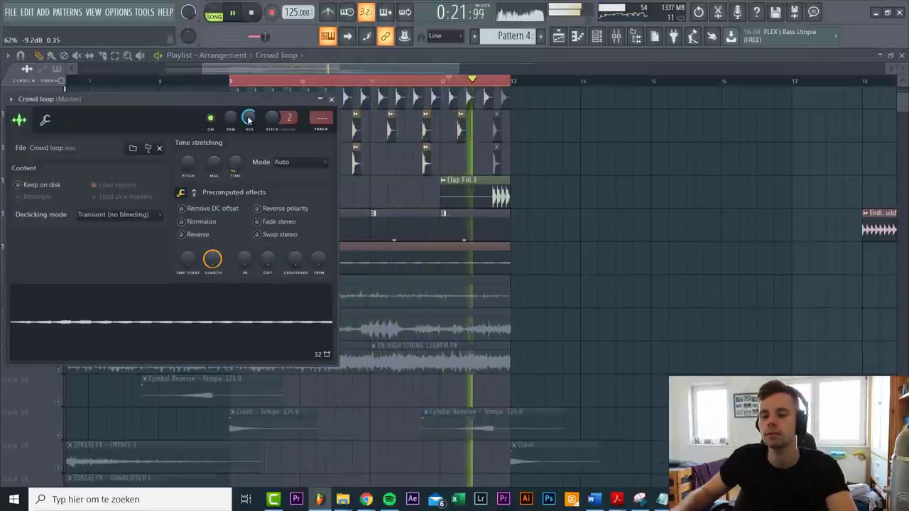
pyautogui.press('Escape')
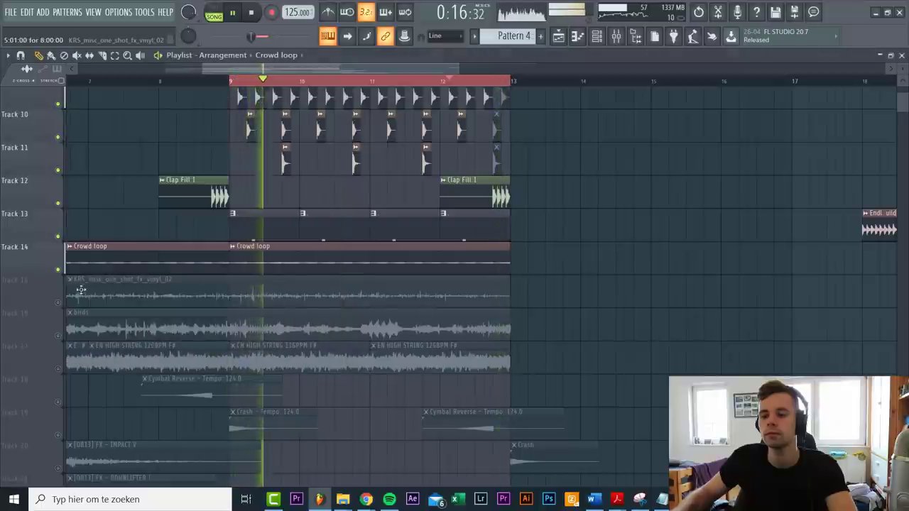
# - Unmute Tracks 15 and 16 and check the channel settings of the vinyl and birds samples
pyautogui.click(59, 304)
pyautogui.click(59, 338)
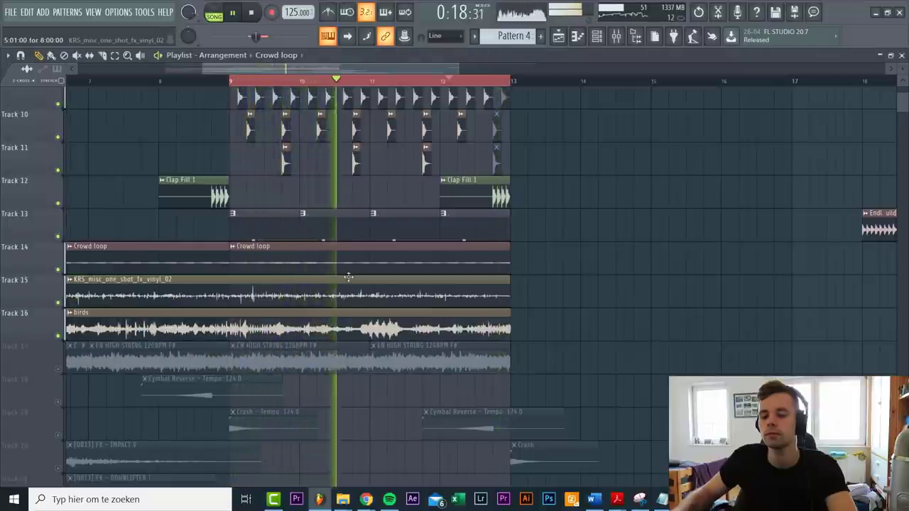
pyautogui.doubleClick(377, 279)
pyautogui.press('Escape')
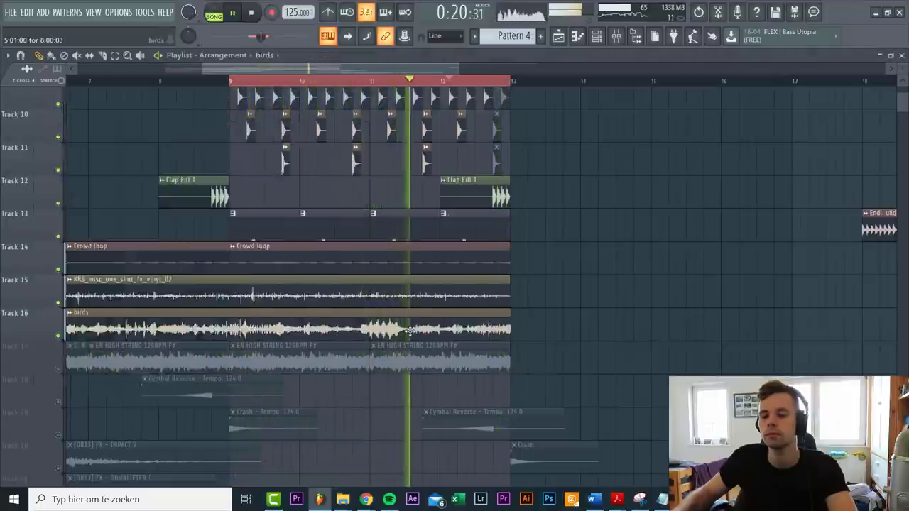
pyautogui.doubleClick(378, 313)
pyautogui.click(298, 163)
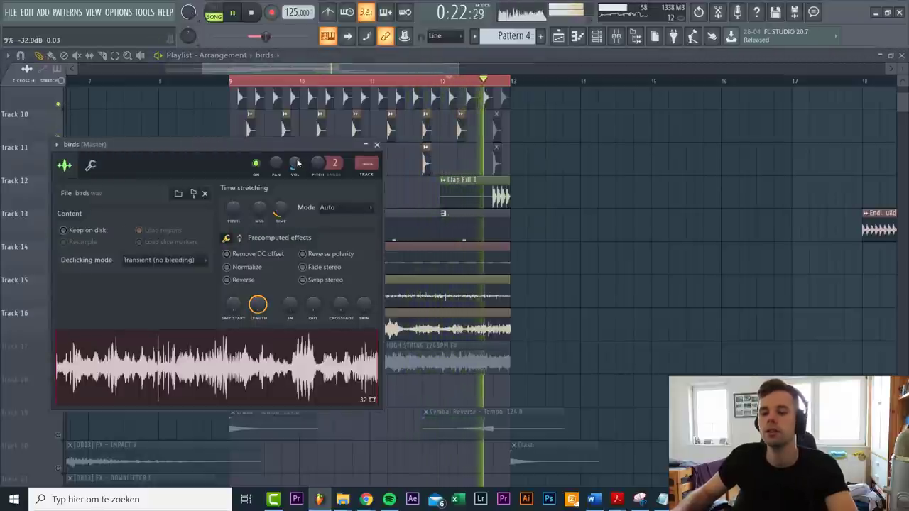
pyautogui.press('Escape')
# - Unmute Track 17, route the EN HIGH STRING sample to mixer insert 15 and lower that insert's volume
pyautogui.click(59, 369)
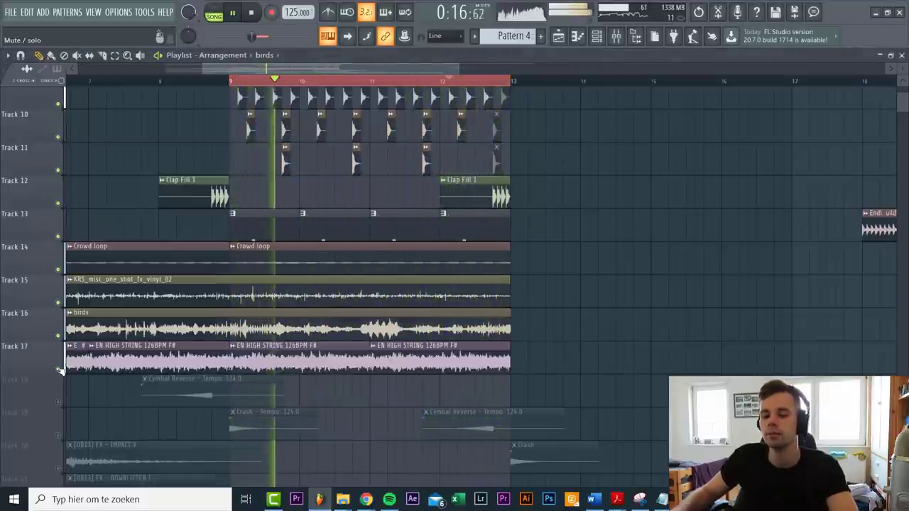
pyautogui.doubleClick(380, 346)
pyautogui.click(381, 192)
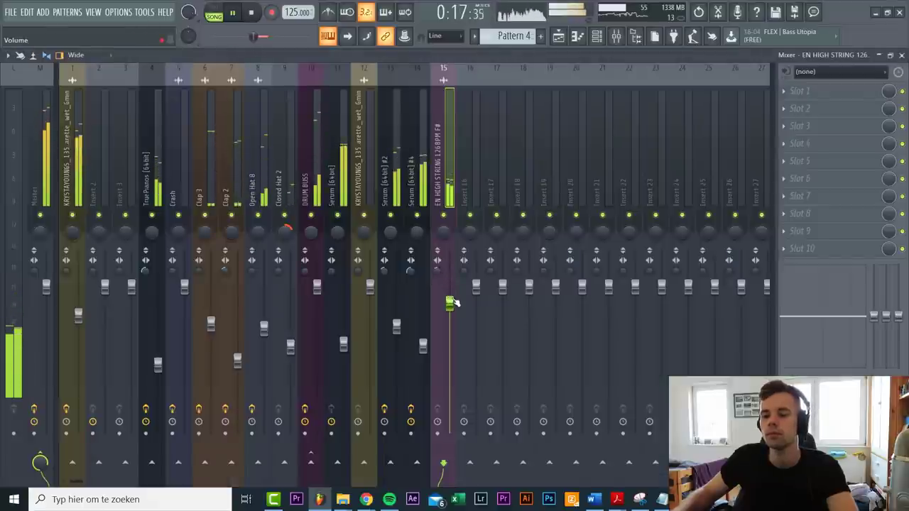
pyautogui.click(558, 37)
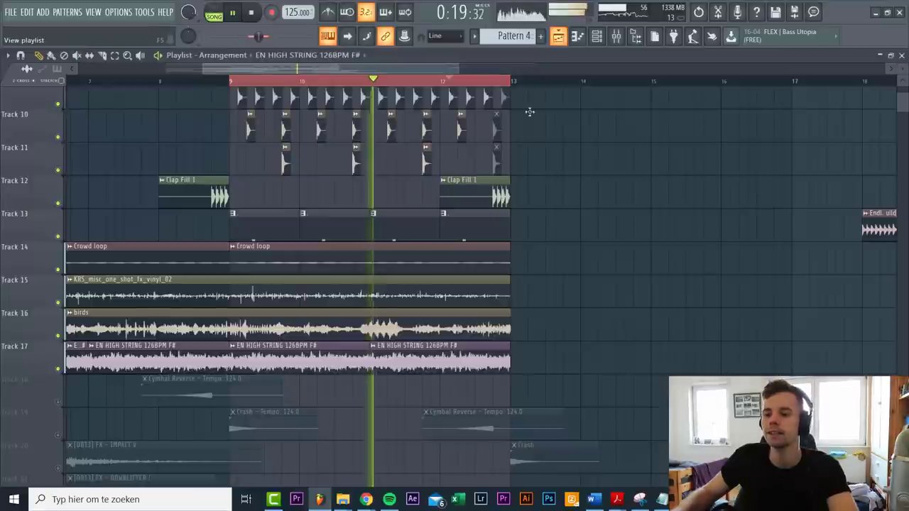
# - Unmute Track 19 and raise the Crash insert's mixer volume slightly
pyautogui.scroll(-2, 538, 287)
pyautogui.click(57, 370)
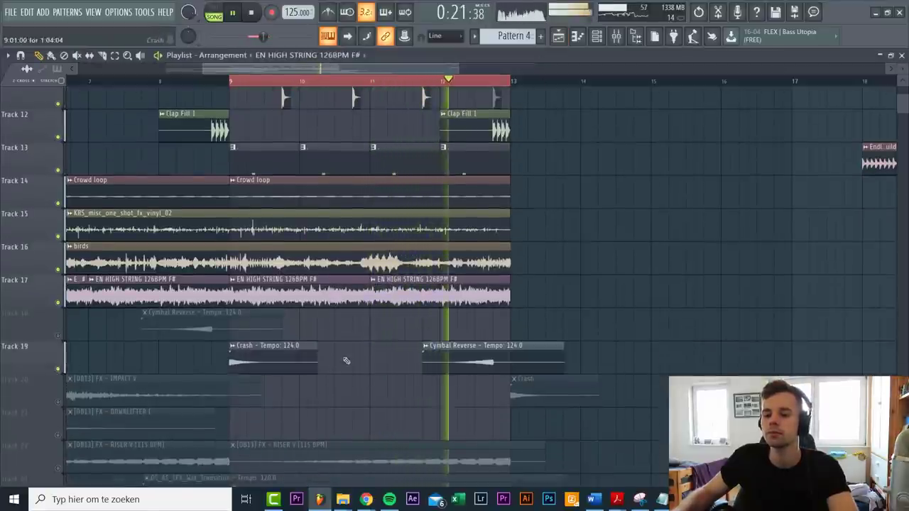
pyautogui.doubleClick(291, 365)
pyautogui.click(615, 40)
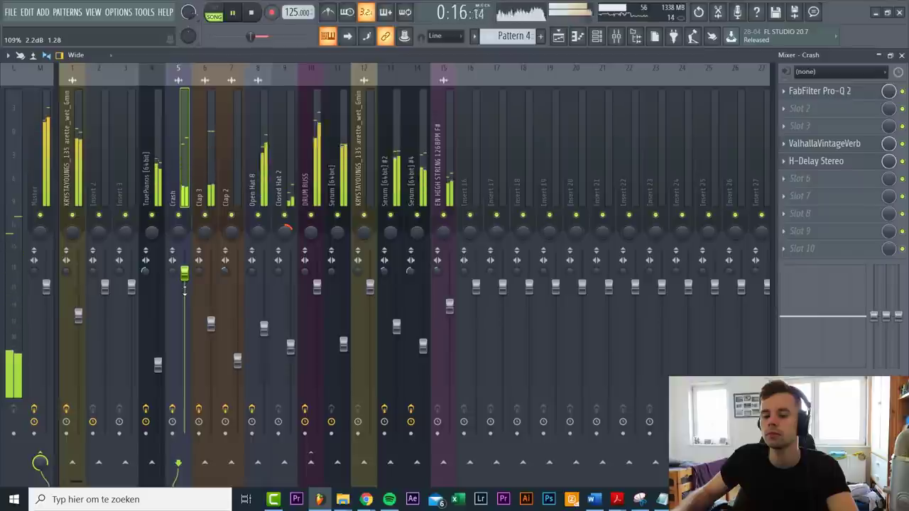
pyautogui.press('F9')
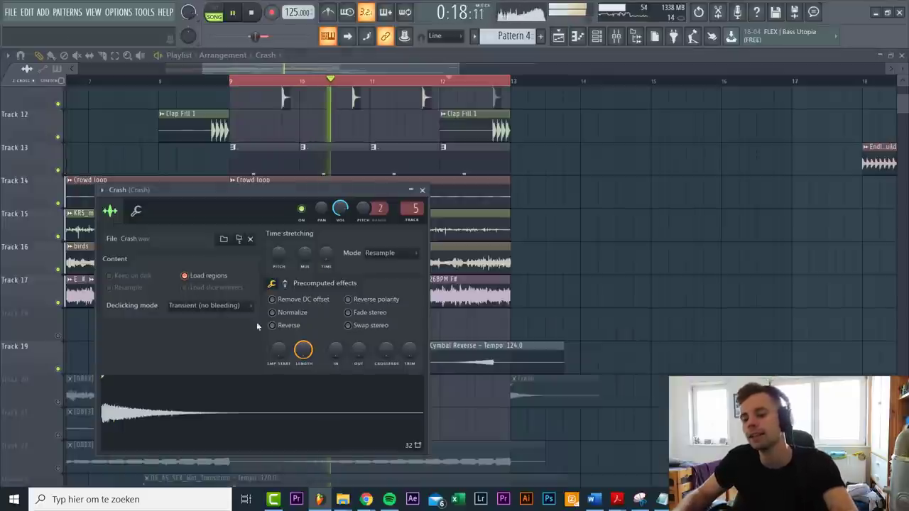
pyautogui.rightClick(592, 317)
# - Unmute Track 22 and route the FX - RISER V sample to free mixer insert 16
pyautogui.scroll(-3, 50, 407)
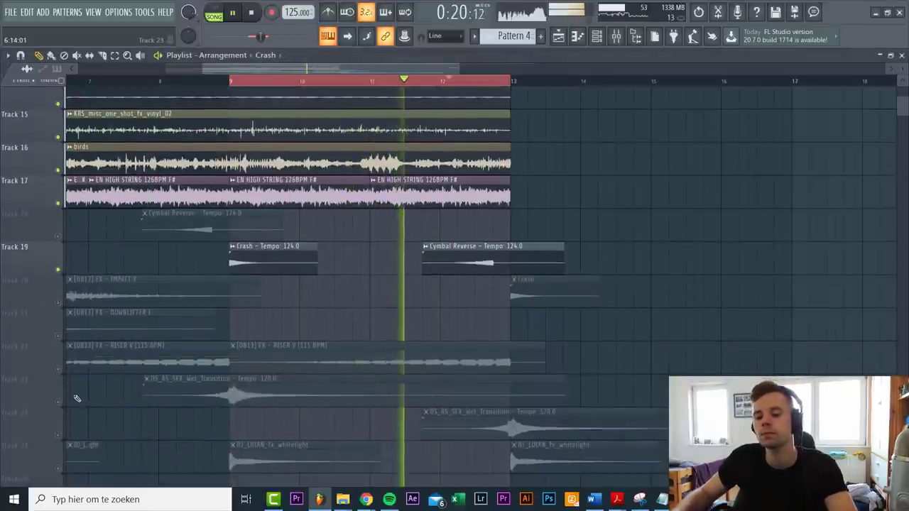
pyautogui.click(58, 369)
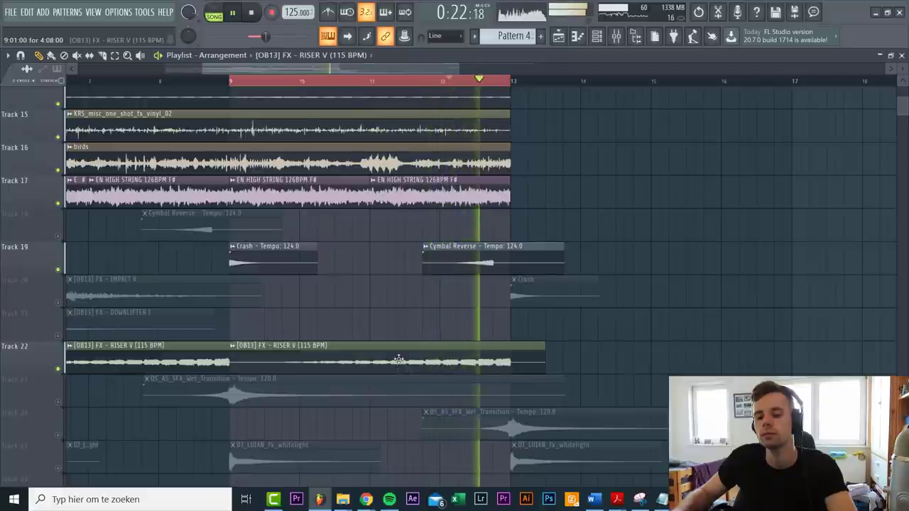
pyautogui.doubleClick(399, 361)
pyautogui.hotkey('ctrl', 'l')
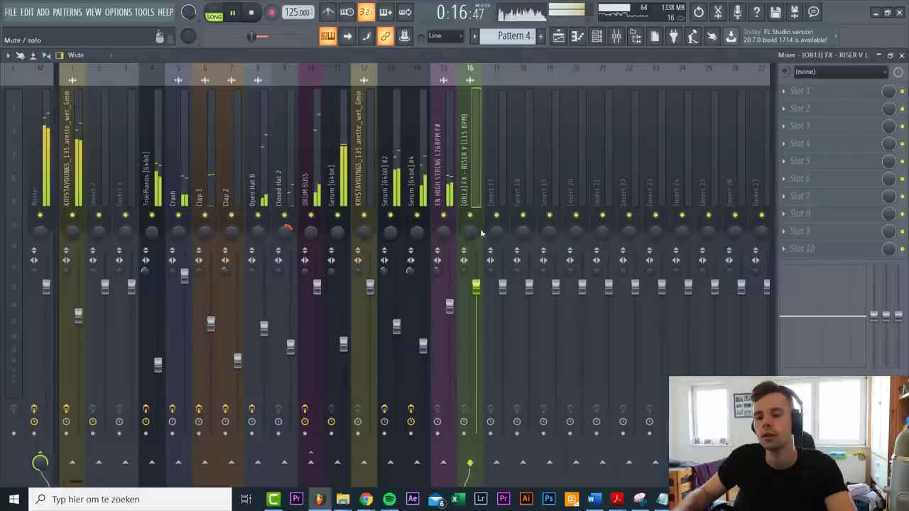
# - Load FabFilter Pro-Q 2 in slot 1 of the riser insert and add a low-cut band at about 240 Hz
pyautogui.click(784, 90)
pyautogui.moveTo(794, 106)
pyautogui.click(633, 62)
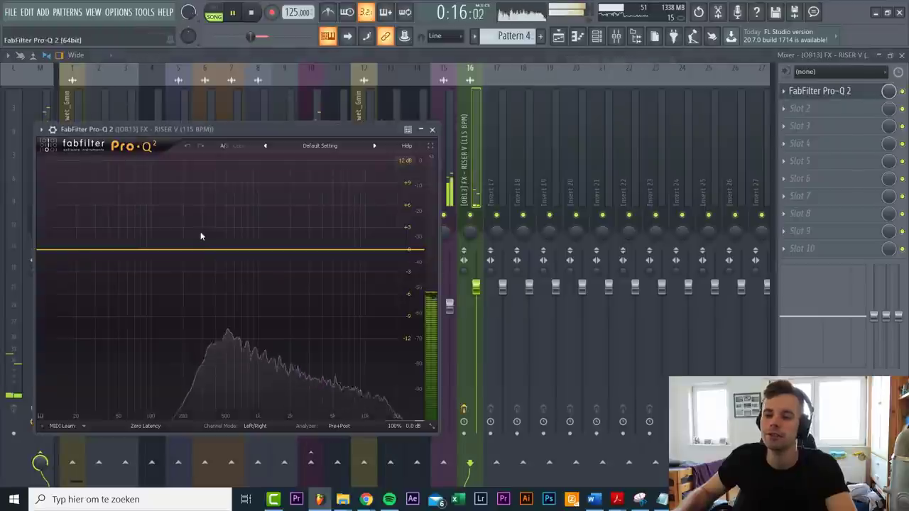
pyautogui.doubleClick(190, 249)
pyautogui.rightClick(191, 249)
pyautogui.moveTo(242, 268)
pyautogui.click(314, 289)
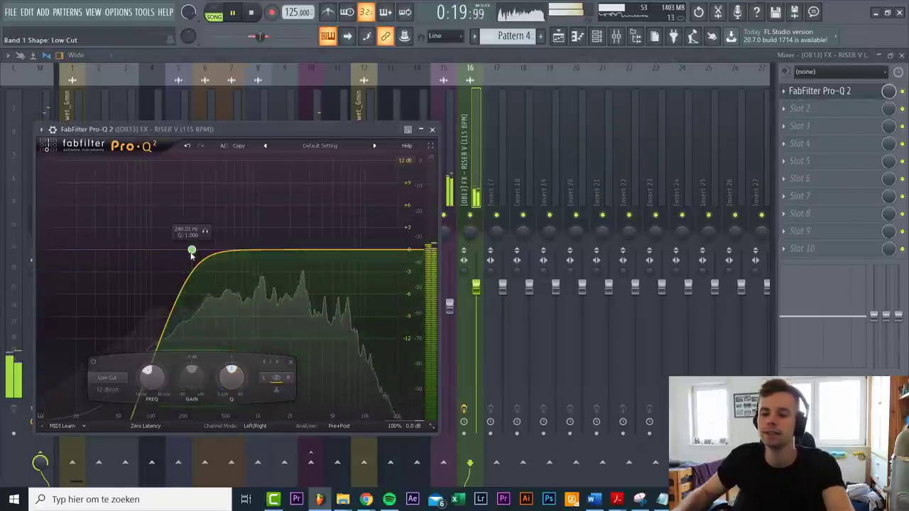
pyautogui.press('Escape')
pyautogui.press('Escape')
pyautogui.press('Escape')
# - Unmute Track 25 with the whitelight effect and Track 23 with the wet transition effect
pyautogui.scroll(-4, 546, 338)
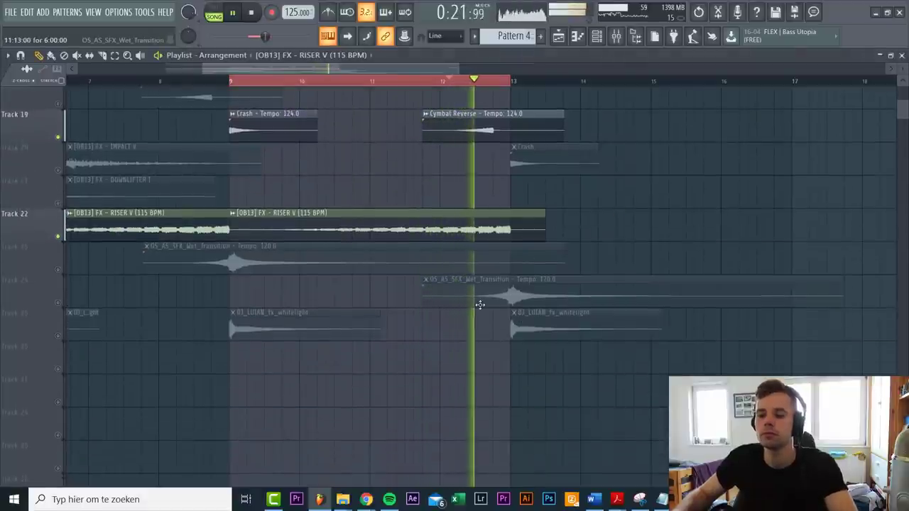
pyautogui.click(58, 335)
pyautogui.click(58, 270)
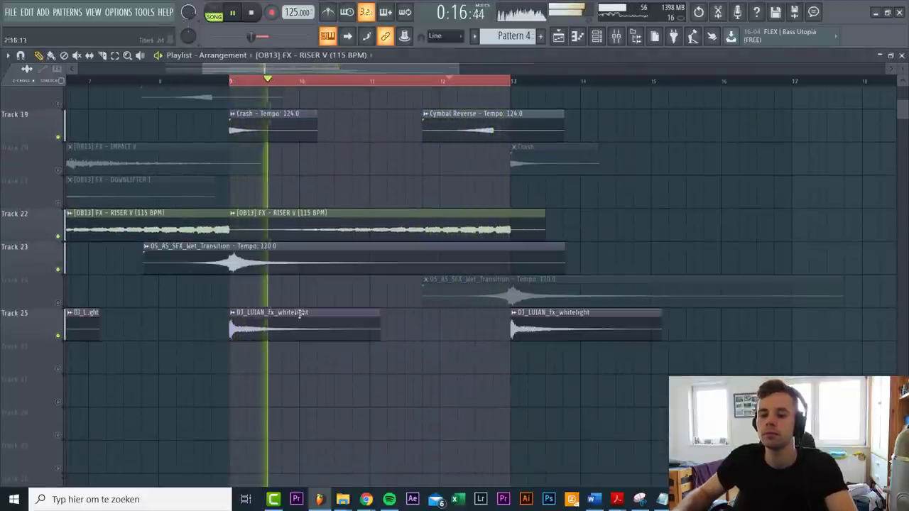
# - Lower the DJ_LUIAN_fx_whitelight sample's channel volume to 47% and close its settings
pyautogui.doubleClick(260, 316)
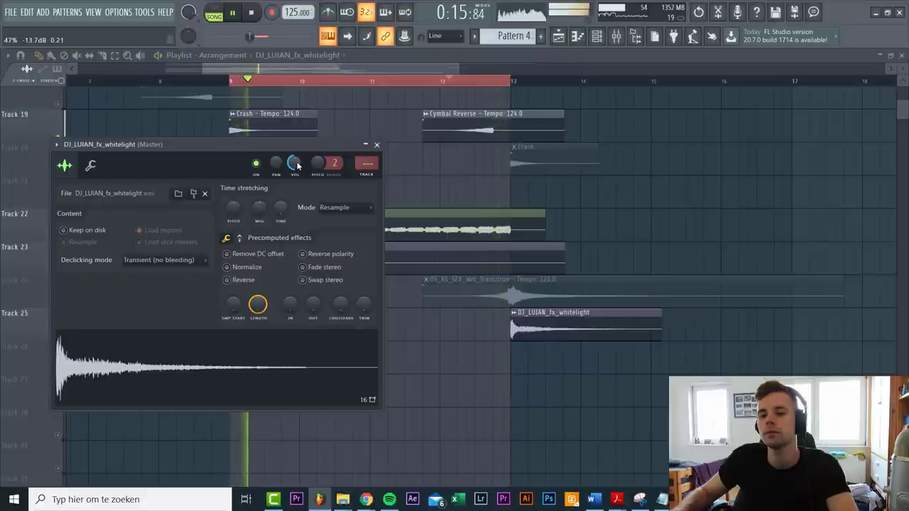
pyautogui.click(377, 144)
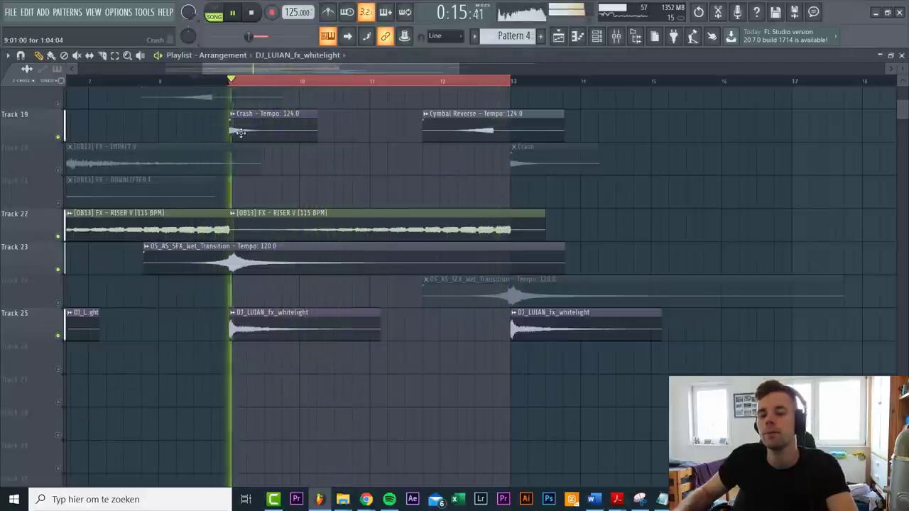
# - Clear the loop selection over bars 9 to 13 and play the whole arrangement from just before bar 5
pyautogui.scroll(3, 284, 285)
pyautogui.keyDown('ctrl'); pyautogui.scroll(2, 337, 284); pyautogui.keyUp('ctrl')
pyautogui.scroll(5, 338, 282)
pyautogui.keyDown('ctrl'); pyautogui.scroll(-4, 335, 281); pyautogui.keyUp('ctrl')
pyautogui.scroll(4, 335, 281)
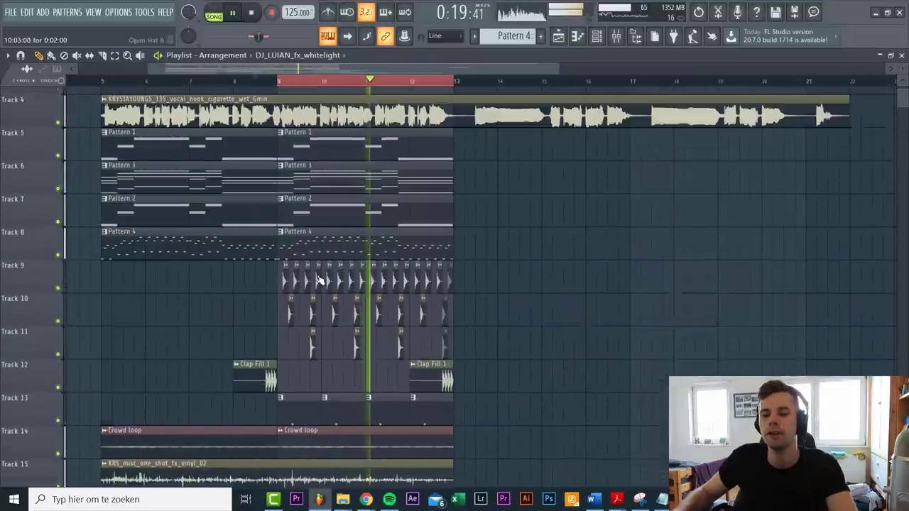
pyautogui.moveTo(278, 80); pyautogui.dragTo(454, 77)
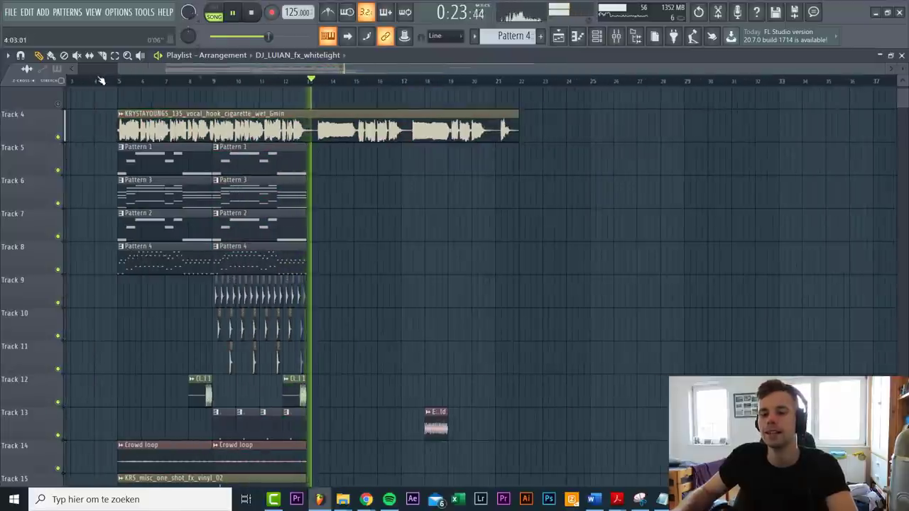
pyautogui.scroll(-6, 87, 246)
pyautogui.keyDown('ctrl'); pyautogui.scroll(3, 97, 245); pyautogui.keyUp('ctrl')
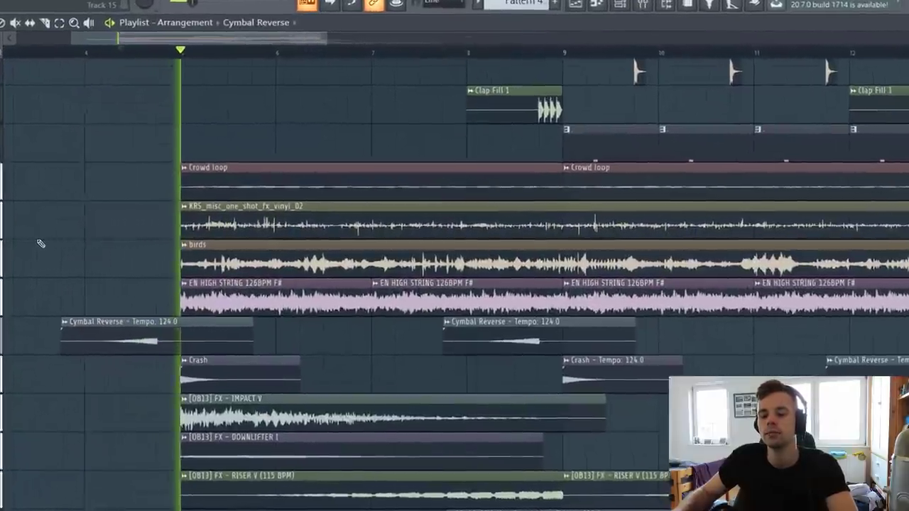
# - Open the channel settings of the FX - IMPACT V sample on Track 20 and close them again
pyautogui.scroll(-3, 93, 245)
pyautogui.doubleClick(181, 265)
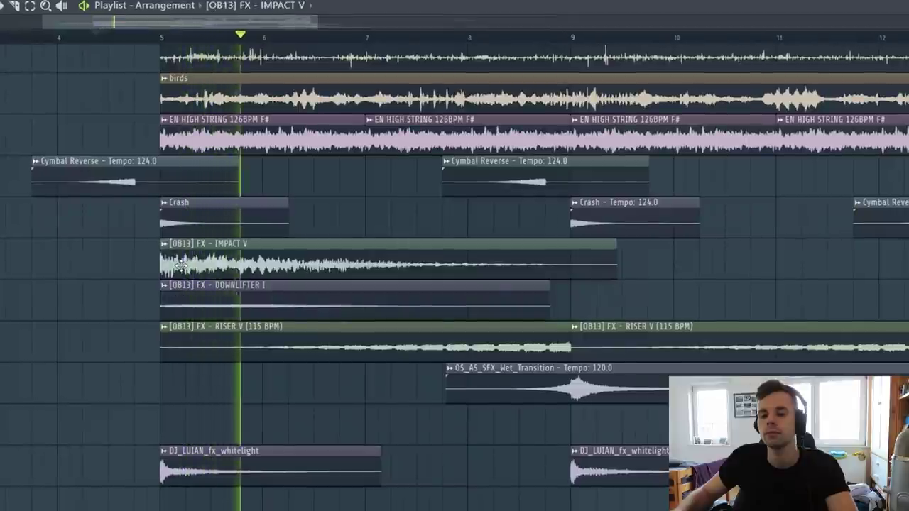
pyautogui.click(300, 61)
# - Review the full arrangement during playback, from the FX tracks up to the drum and pattern tracks, and stop playback
pyautogui.scroll(-4, 284, 220)
pyautogui.scroll(5, 131, 214)
pyautogui.scroll(-2, 130, 213)
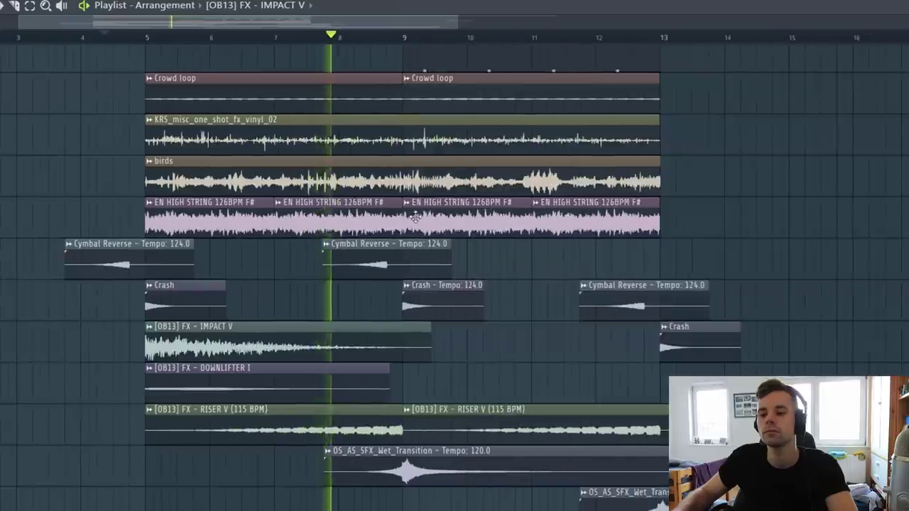
pyautogui.scroll(3, 415, 216)
pyautogui.scroll(-1, 415, 216)
pyautogui.scroll(3, 416, 216)
pyautogui.scroll(1, 415, 216)
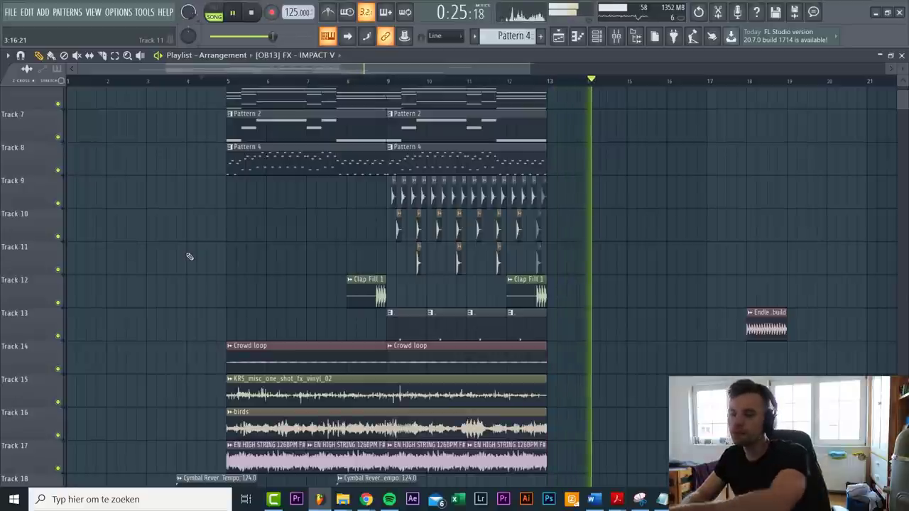
pyautogui.press('space')
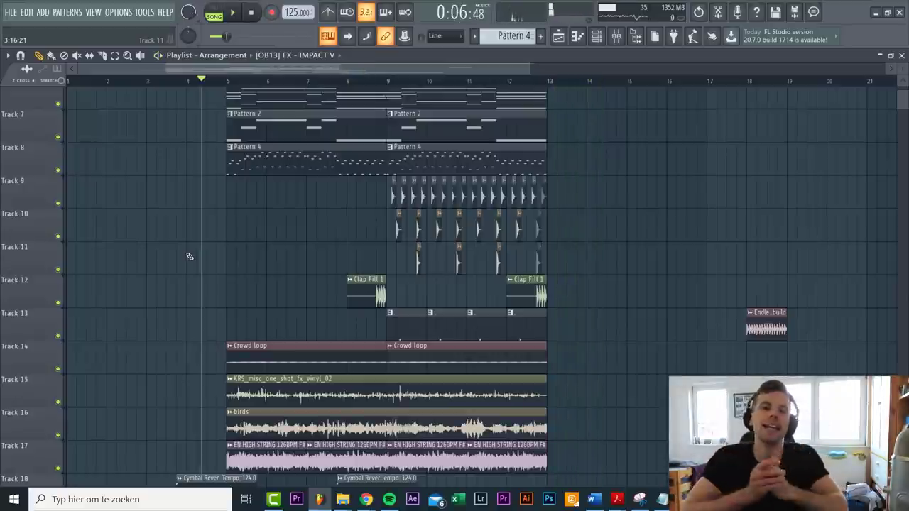